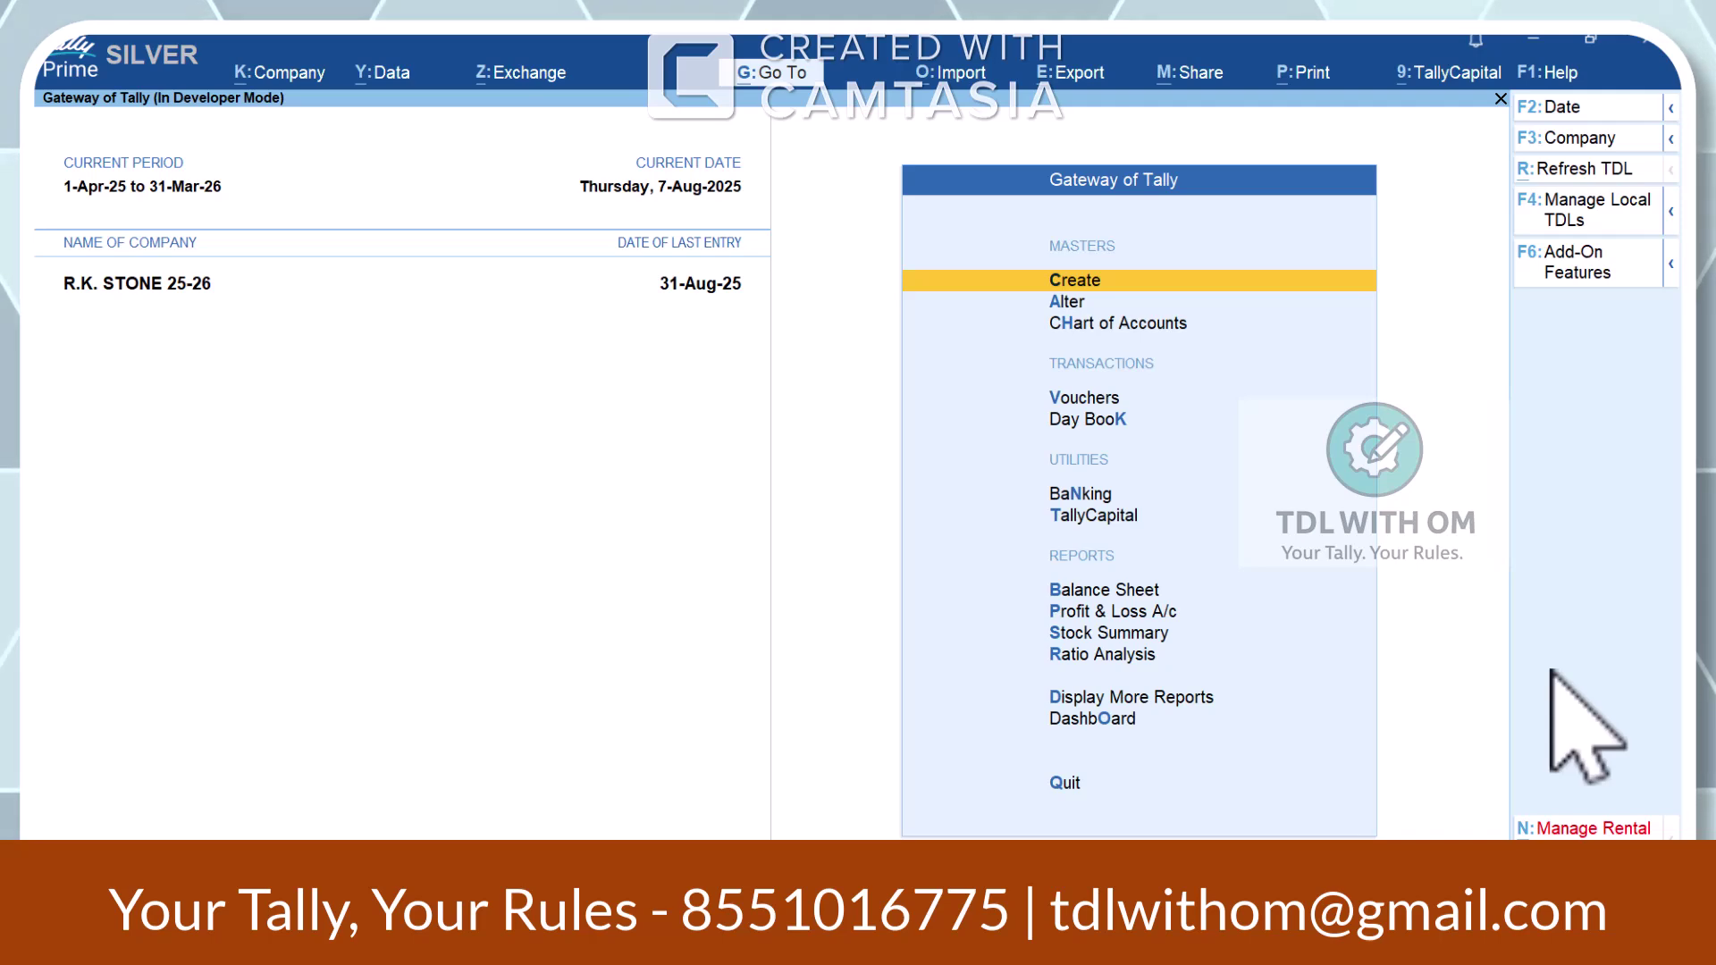
- Switch to the Invoice Points notes in Notepad and review the Dual Logo, Style Control and Grid Lines points
key("alt+Tab")
key("alt+Tab")
key("alt+Tab")
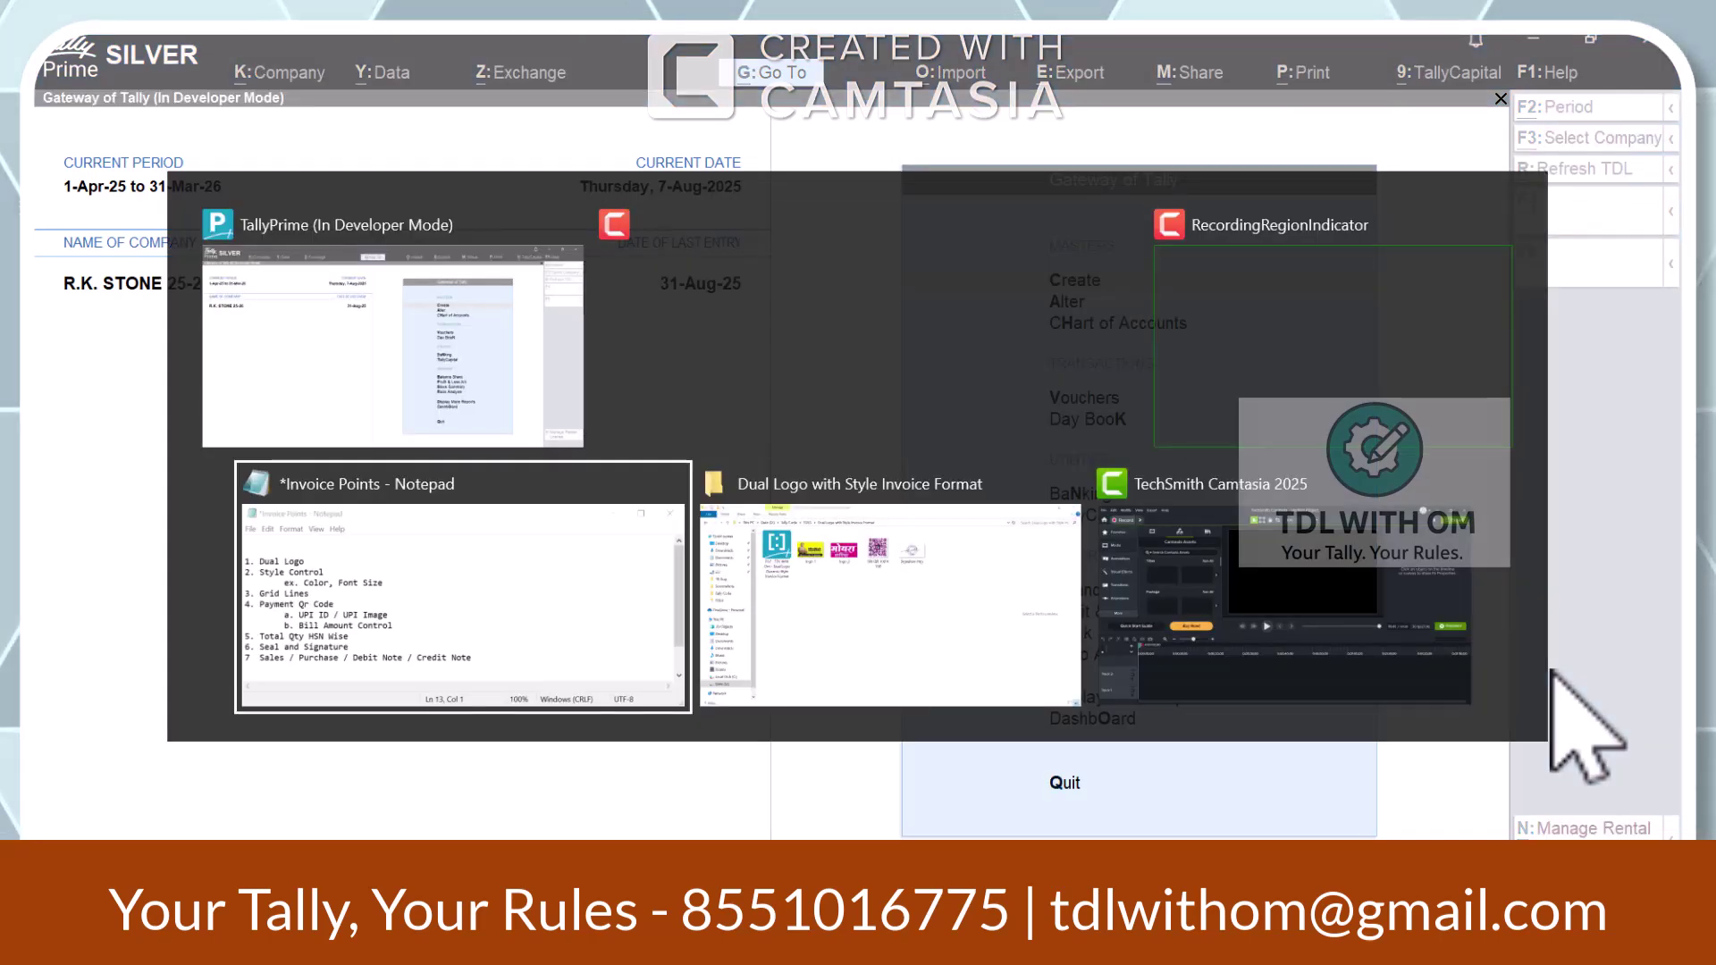
key("Up")
key("Up")
key("Up")
key("Up")
key("Up")
key("Up")
key("Up")
key("Up")
key("Up")
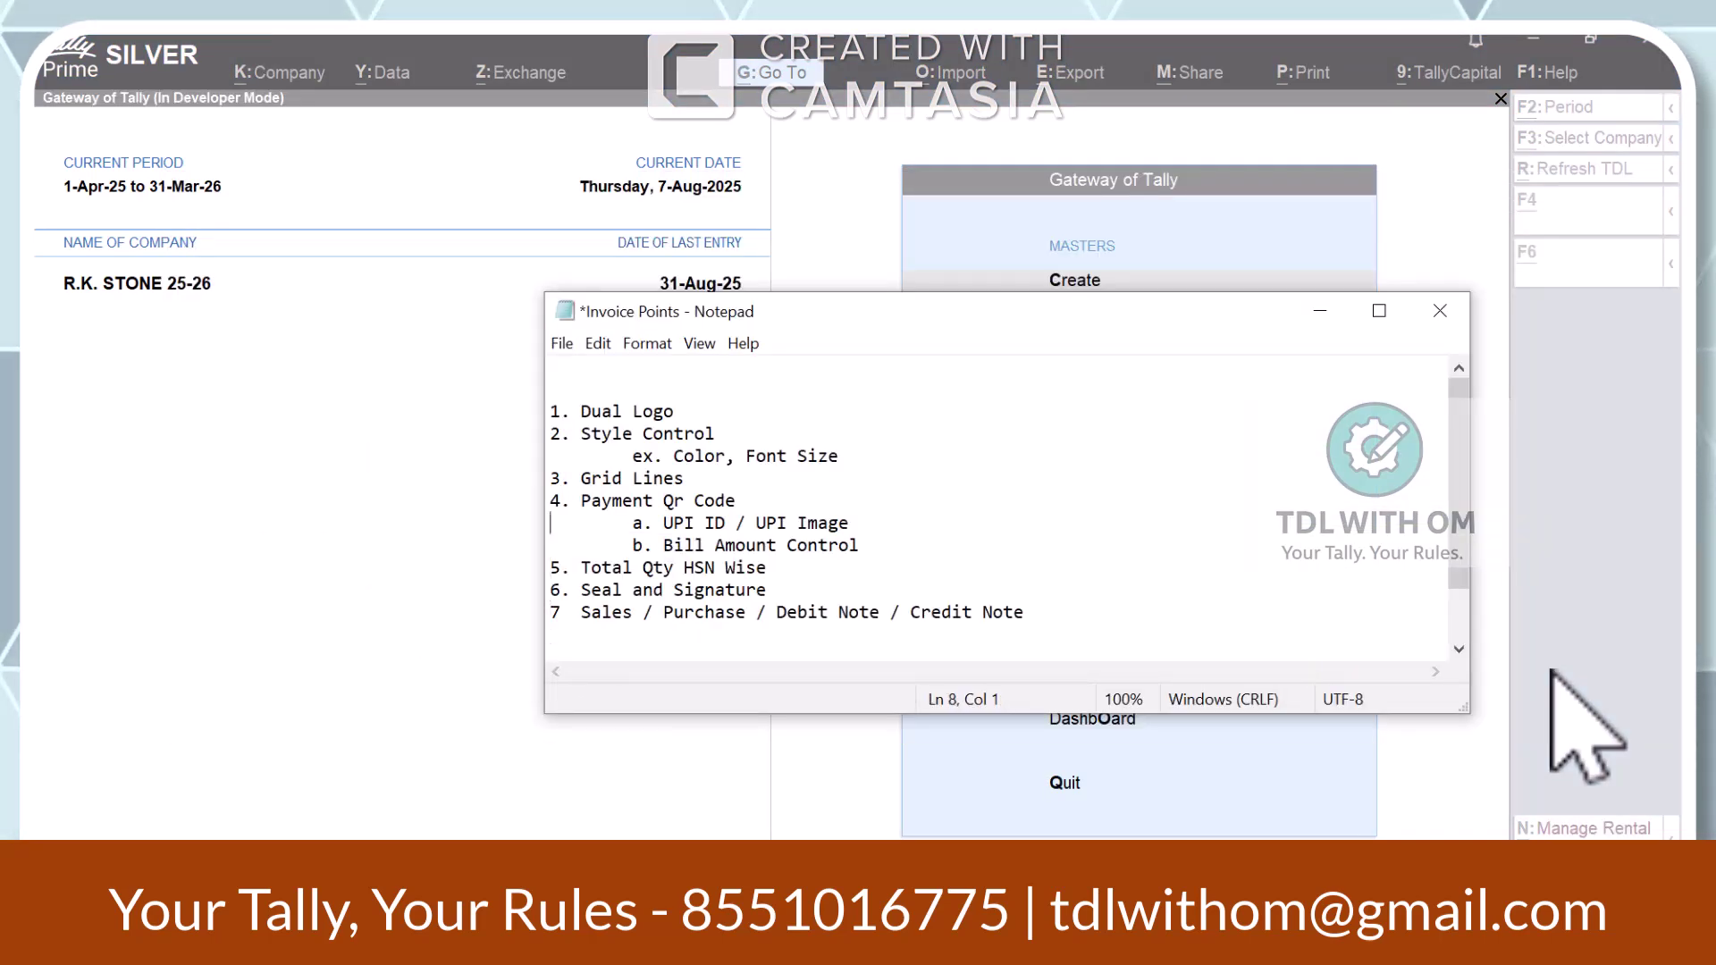
key("shift+End")
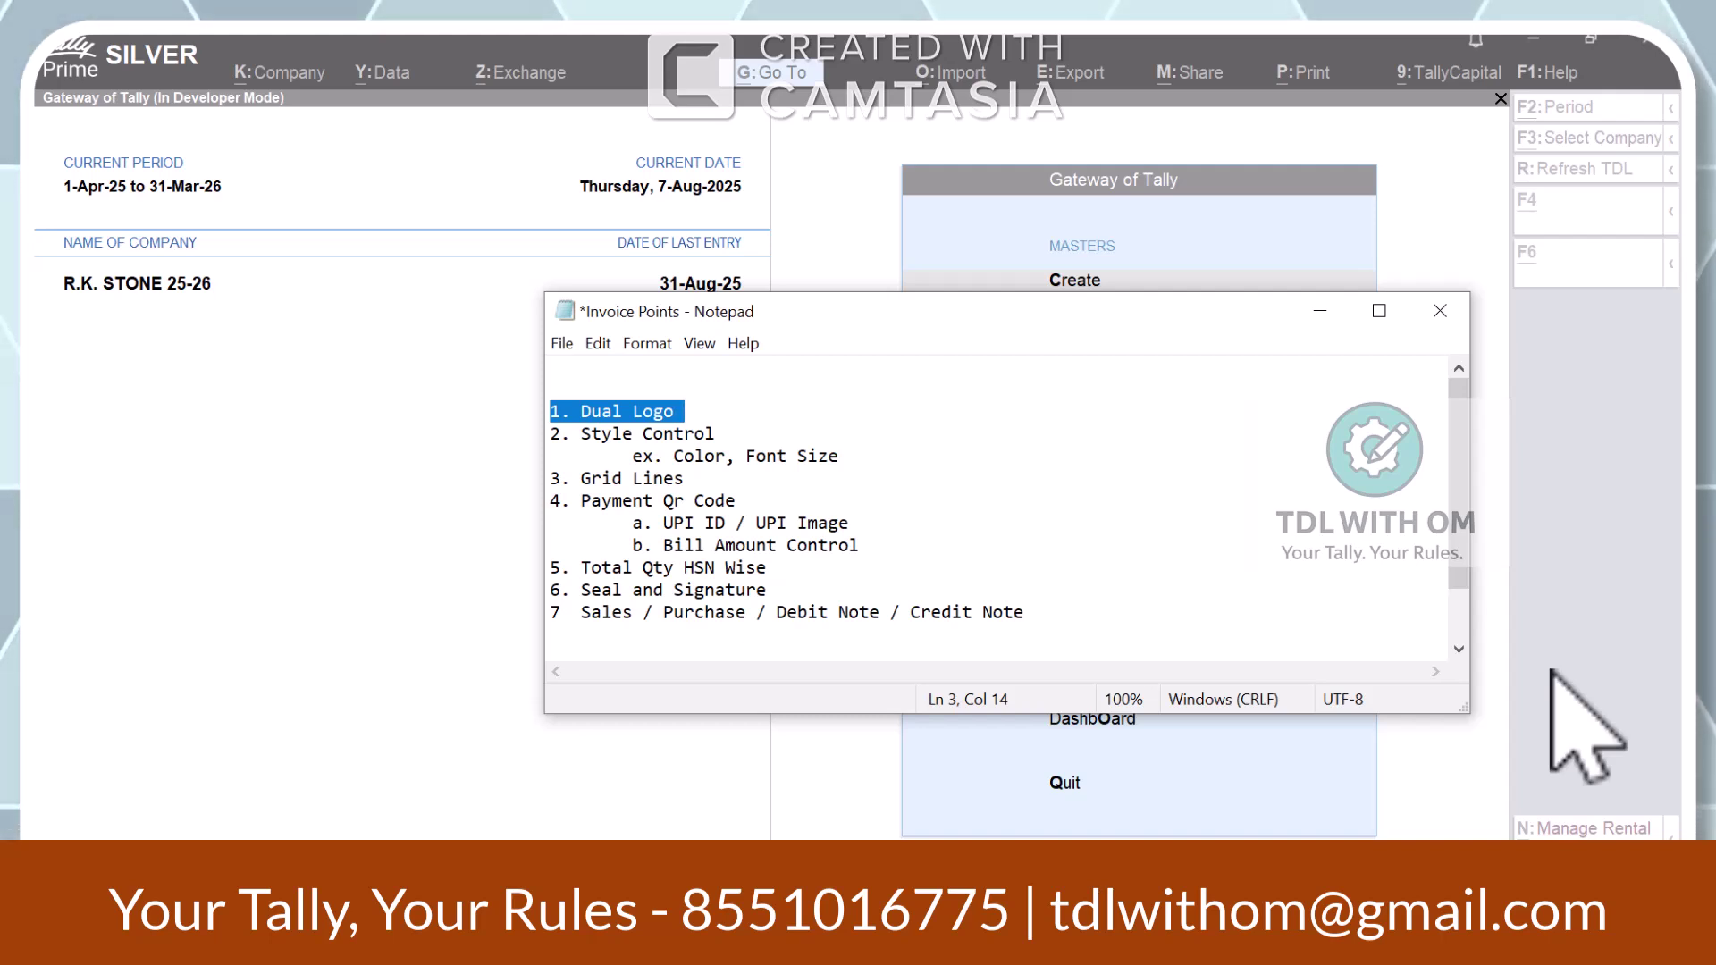
key("Down")
key("Home")
key("shift+Down")
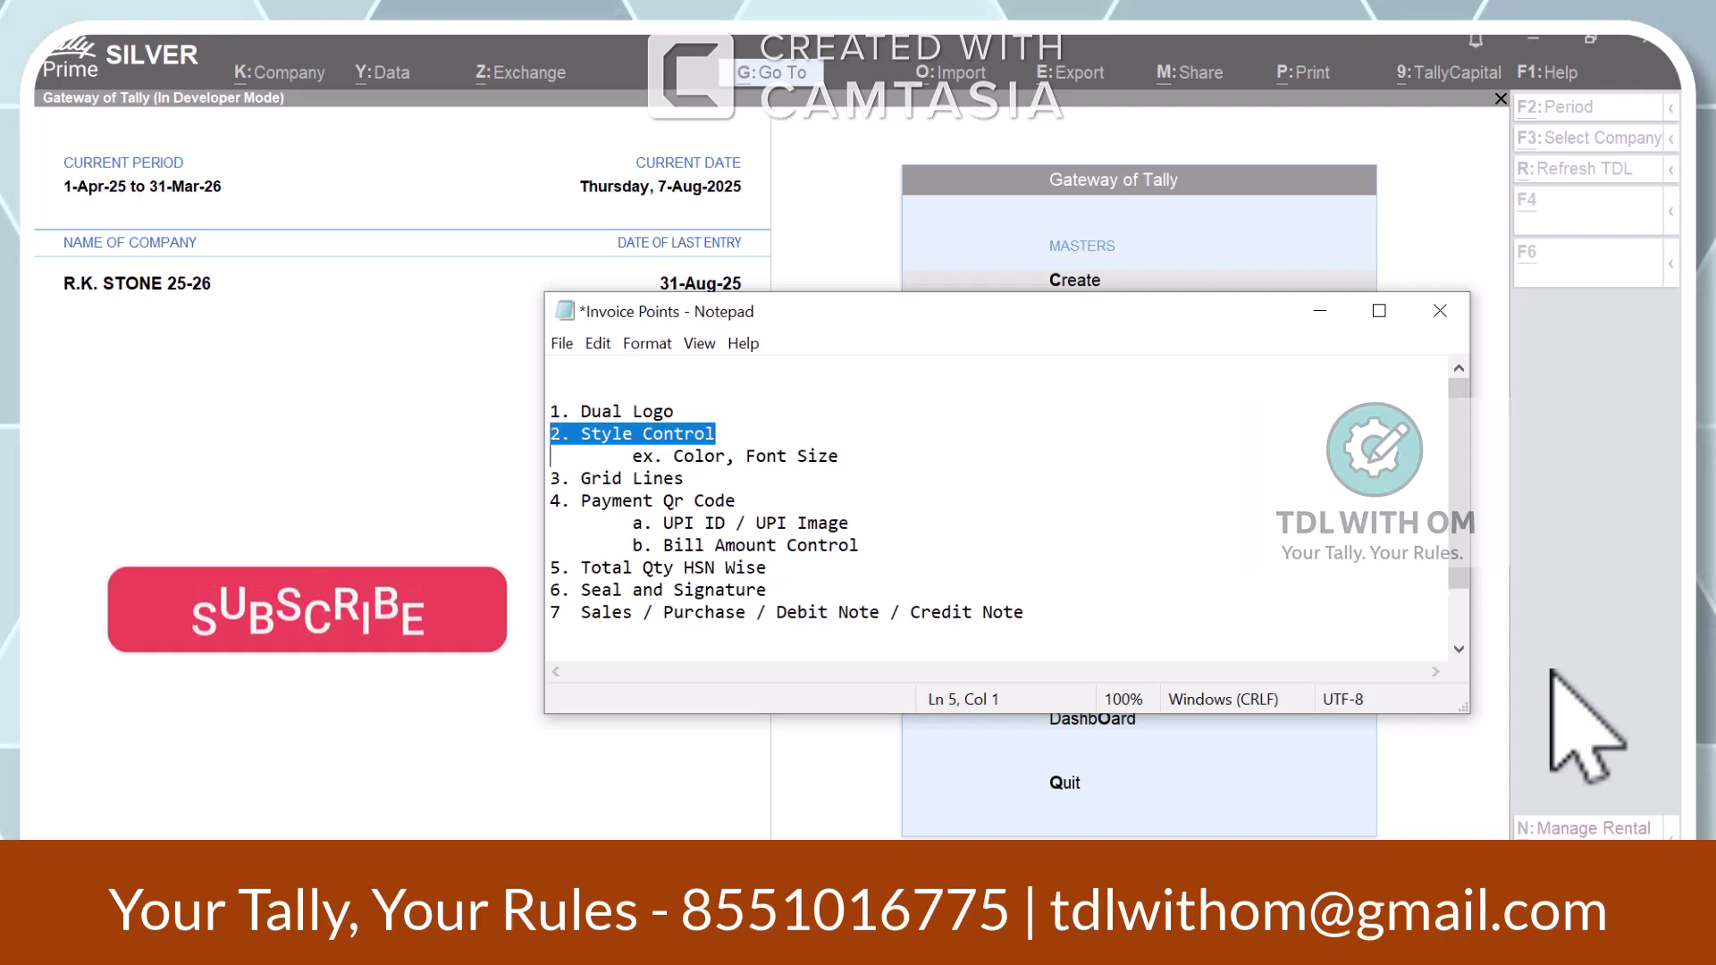
key("shift+End")
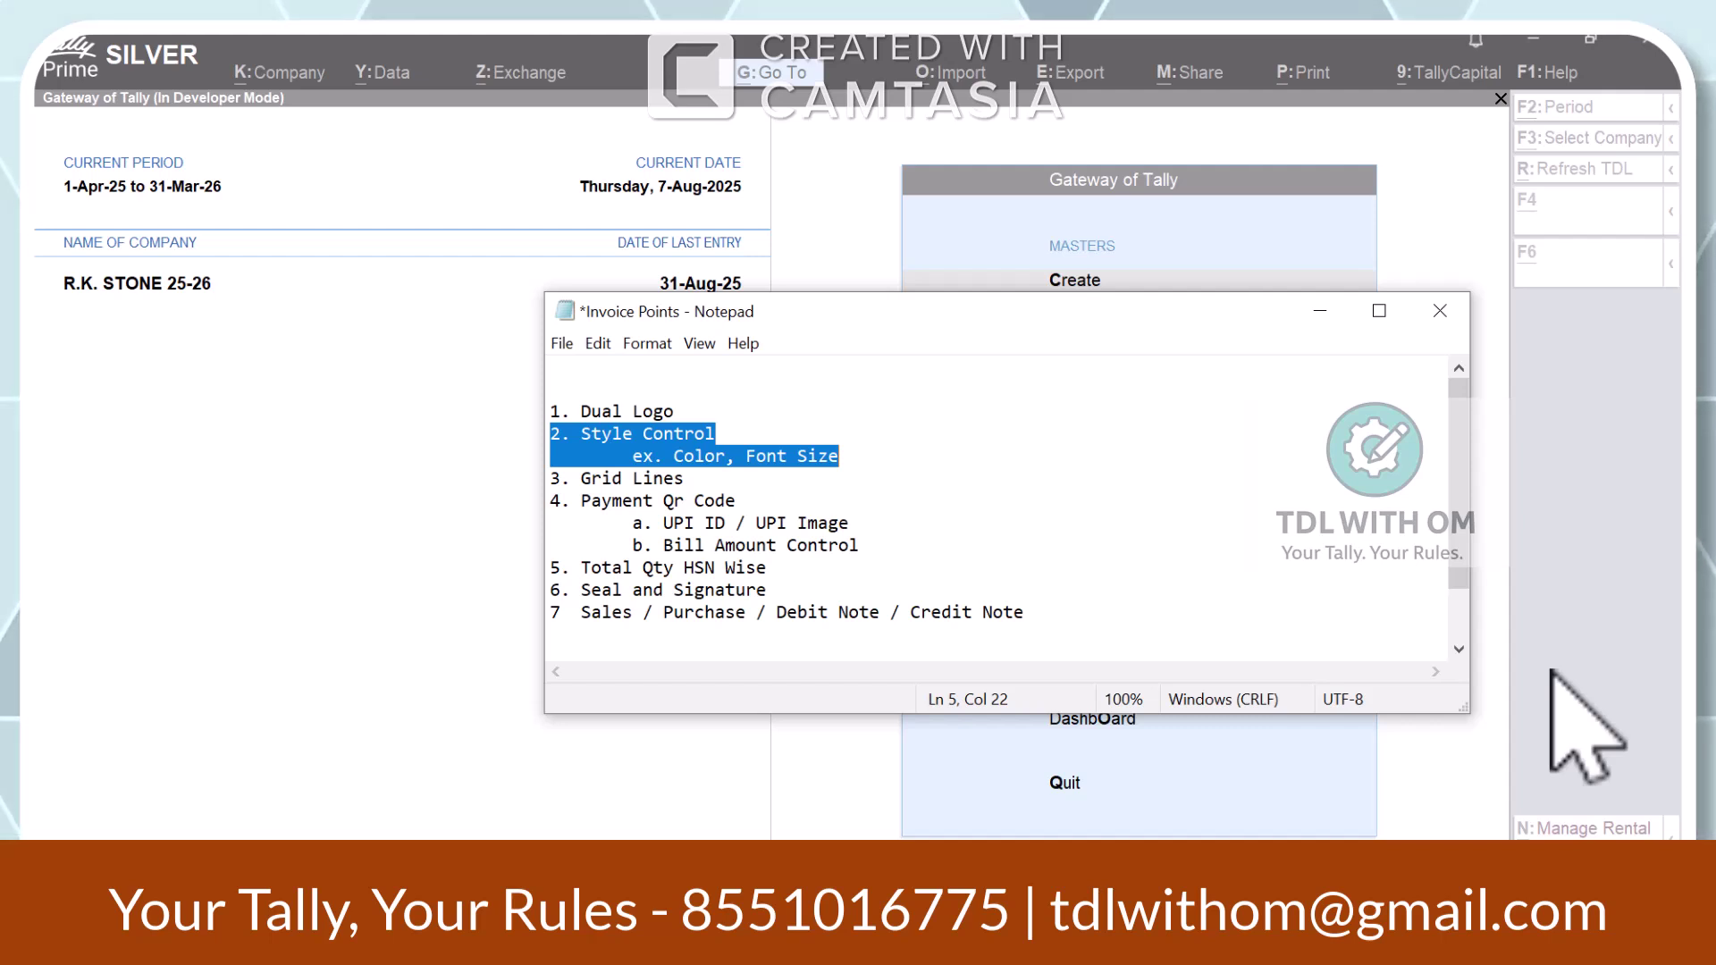
key("Down")
key("shift+Home")
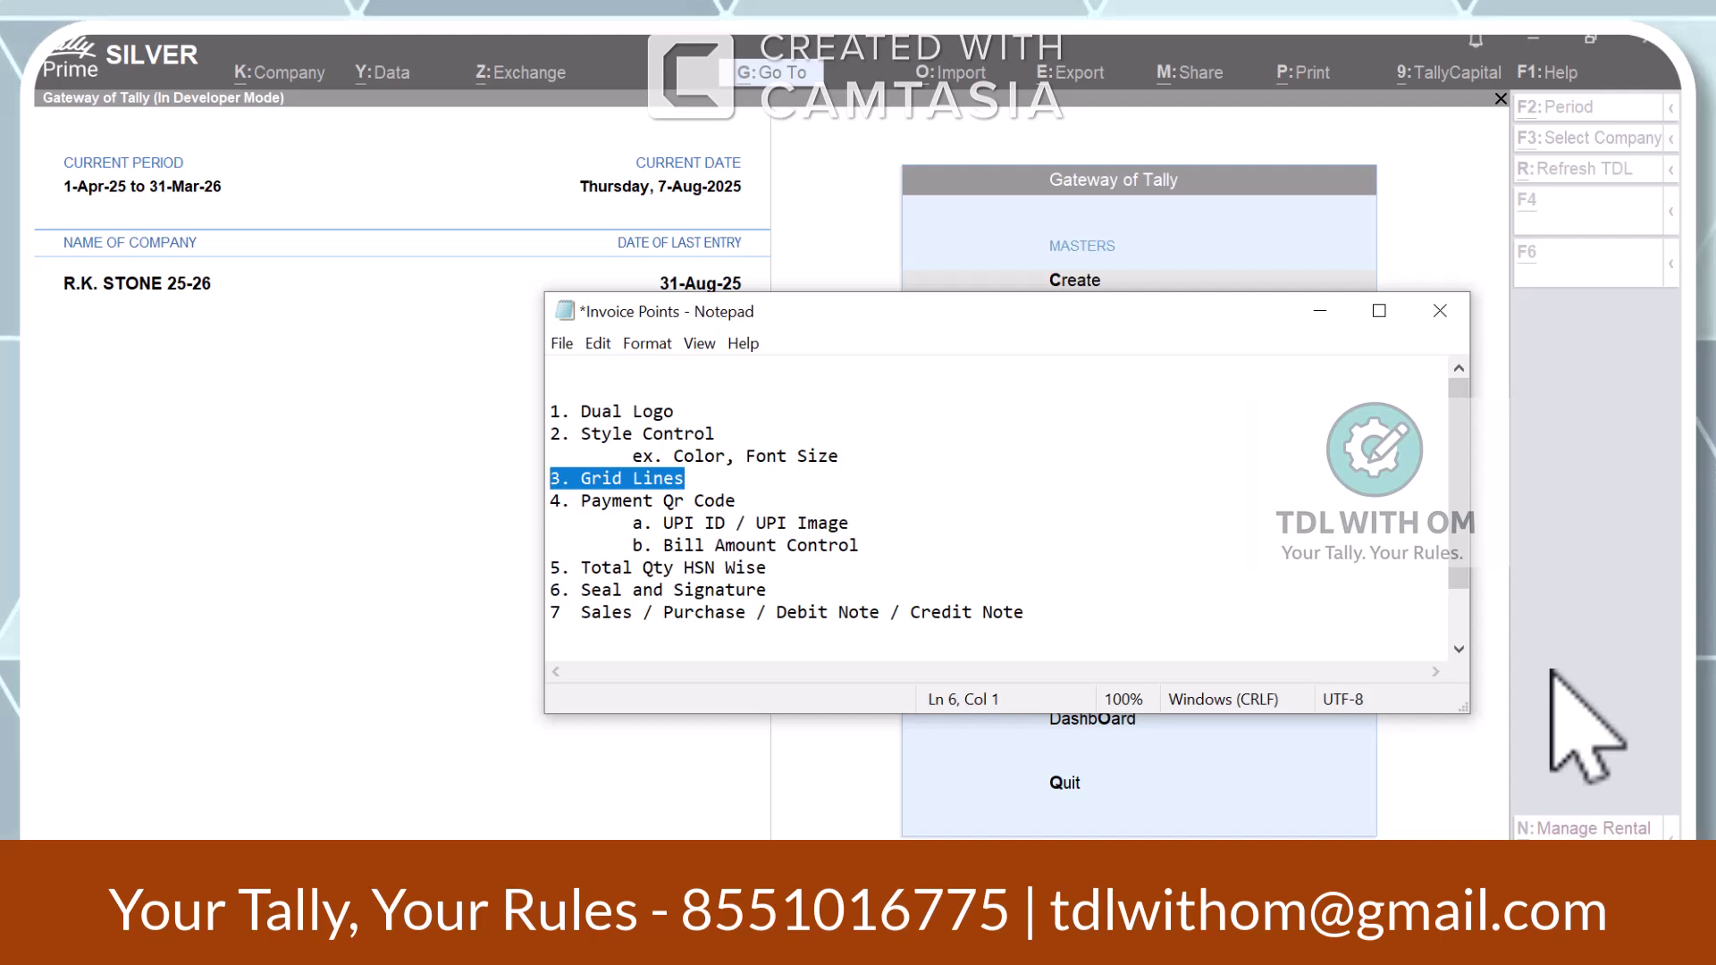
- Review the remaining invoice points, from Payment Qr Code through Total Qty HSN Wise, Seal and Signature, to the supported voucher types
key("Down")
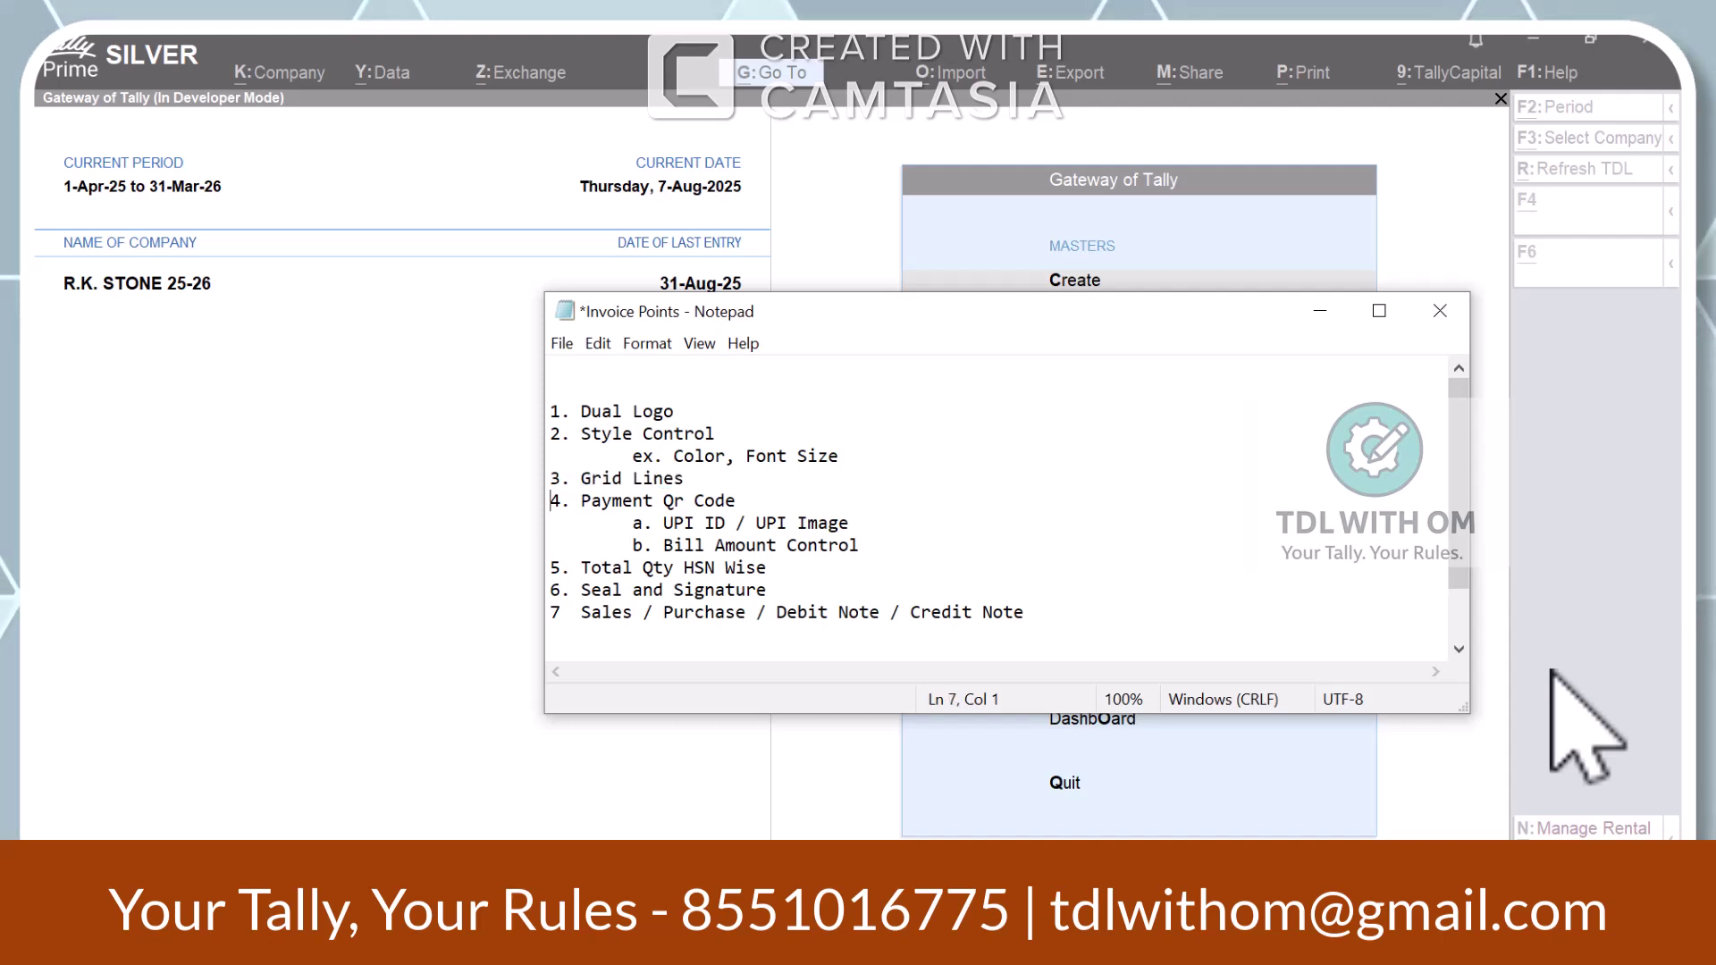
key("shift+End")
key("shift+Down")
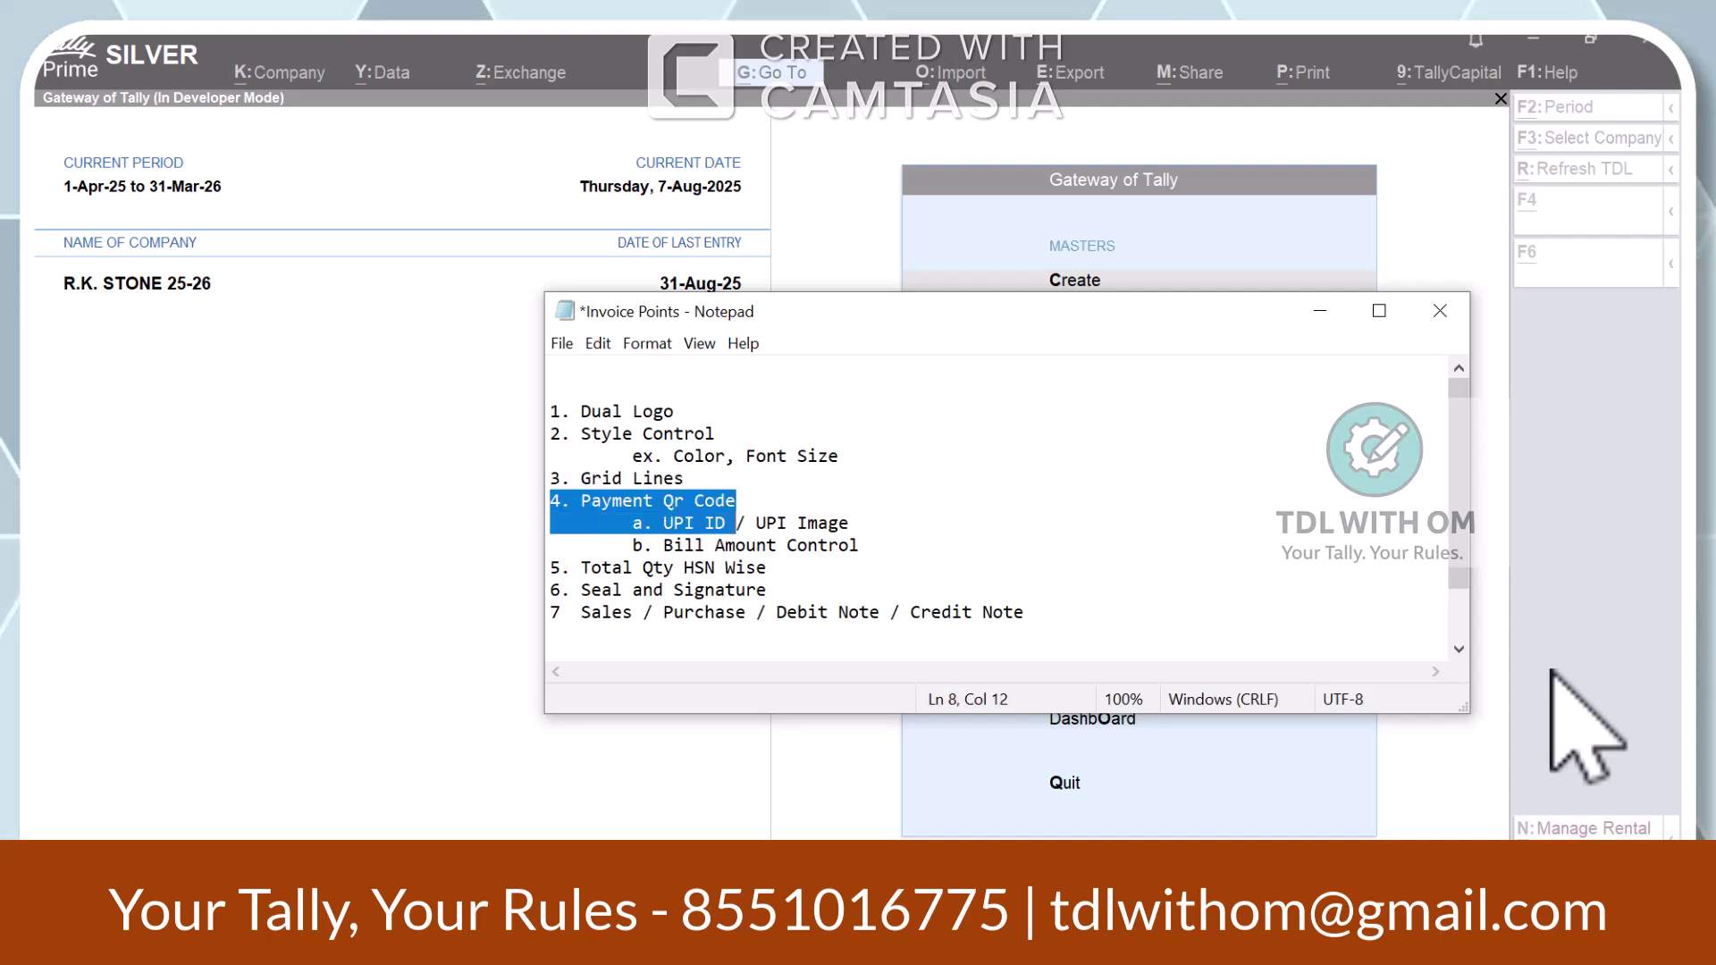
key("shift+End")
key("shift+Down")
key("shift+End")
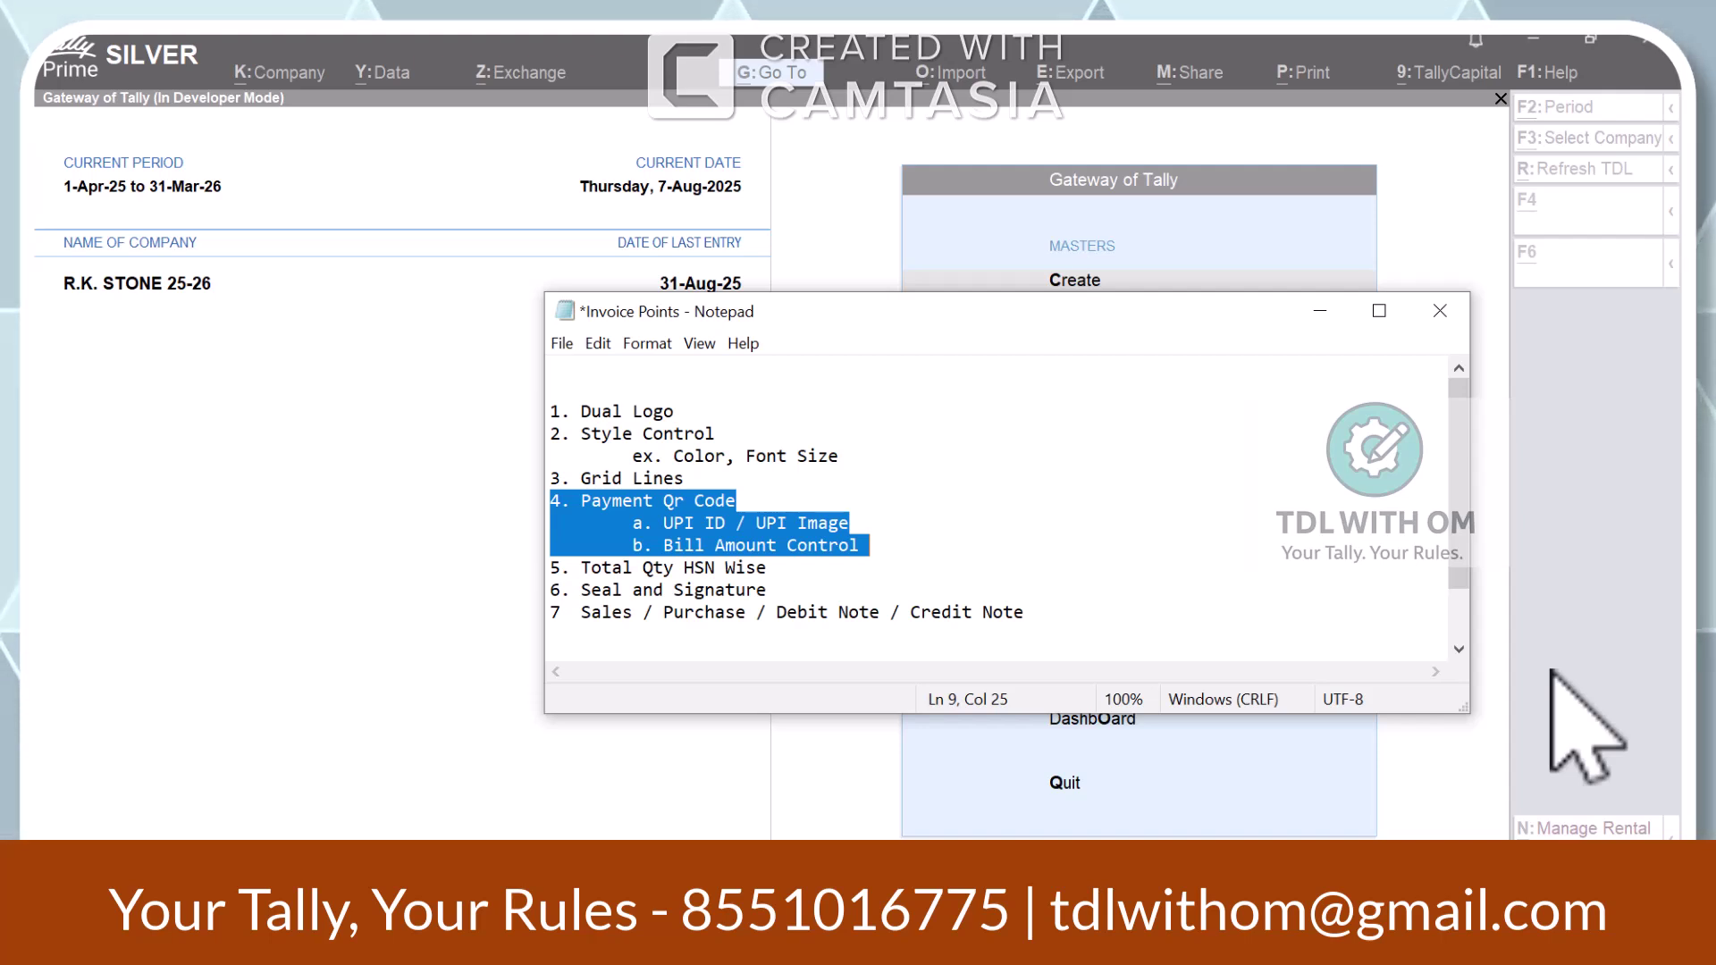
key("Down")
key("shift+Home")
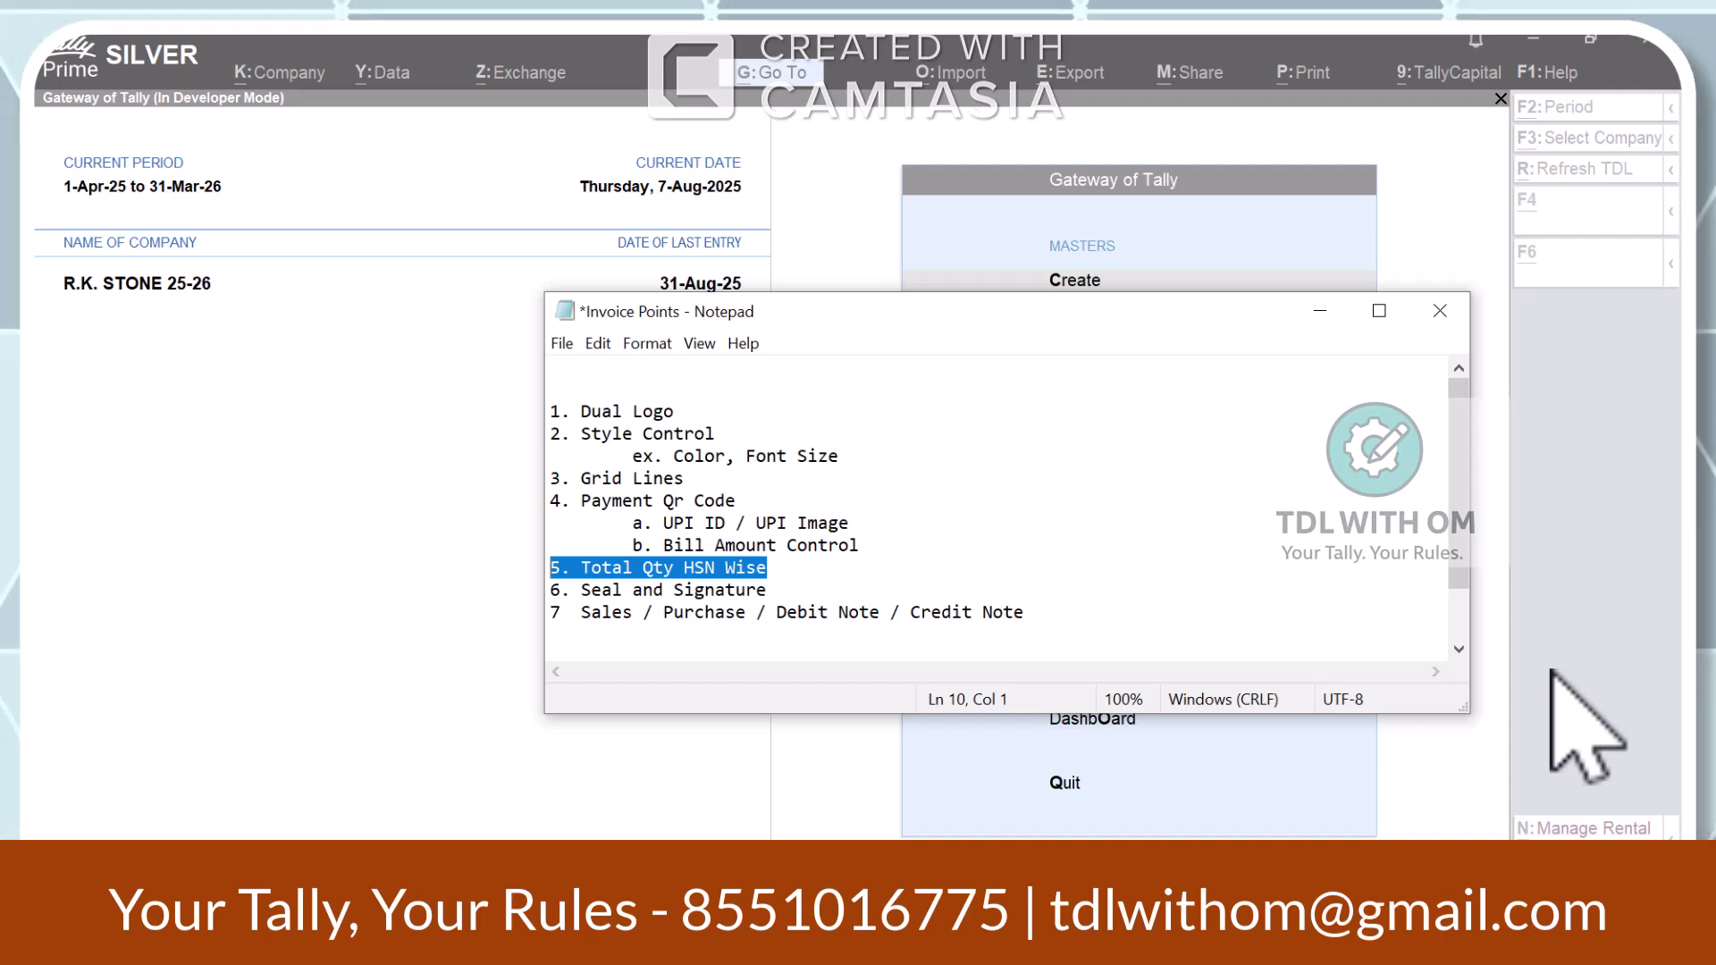
key("Down")
key("shift+End")
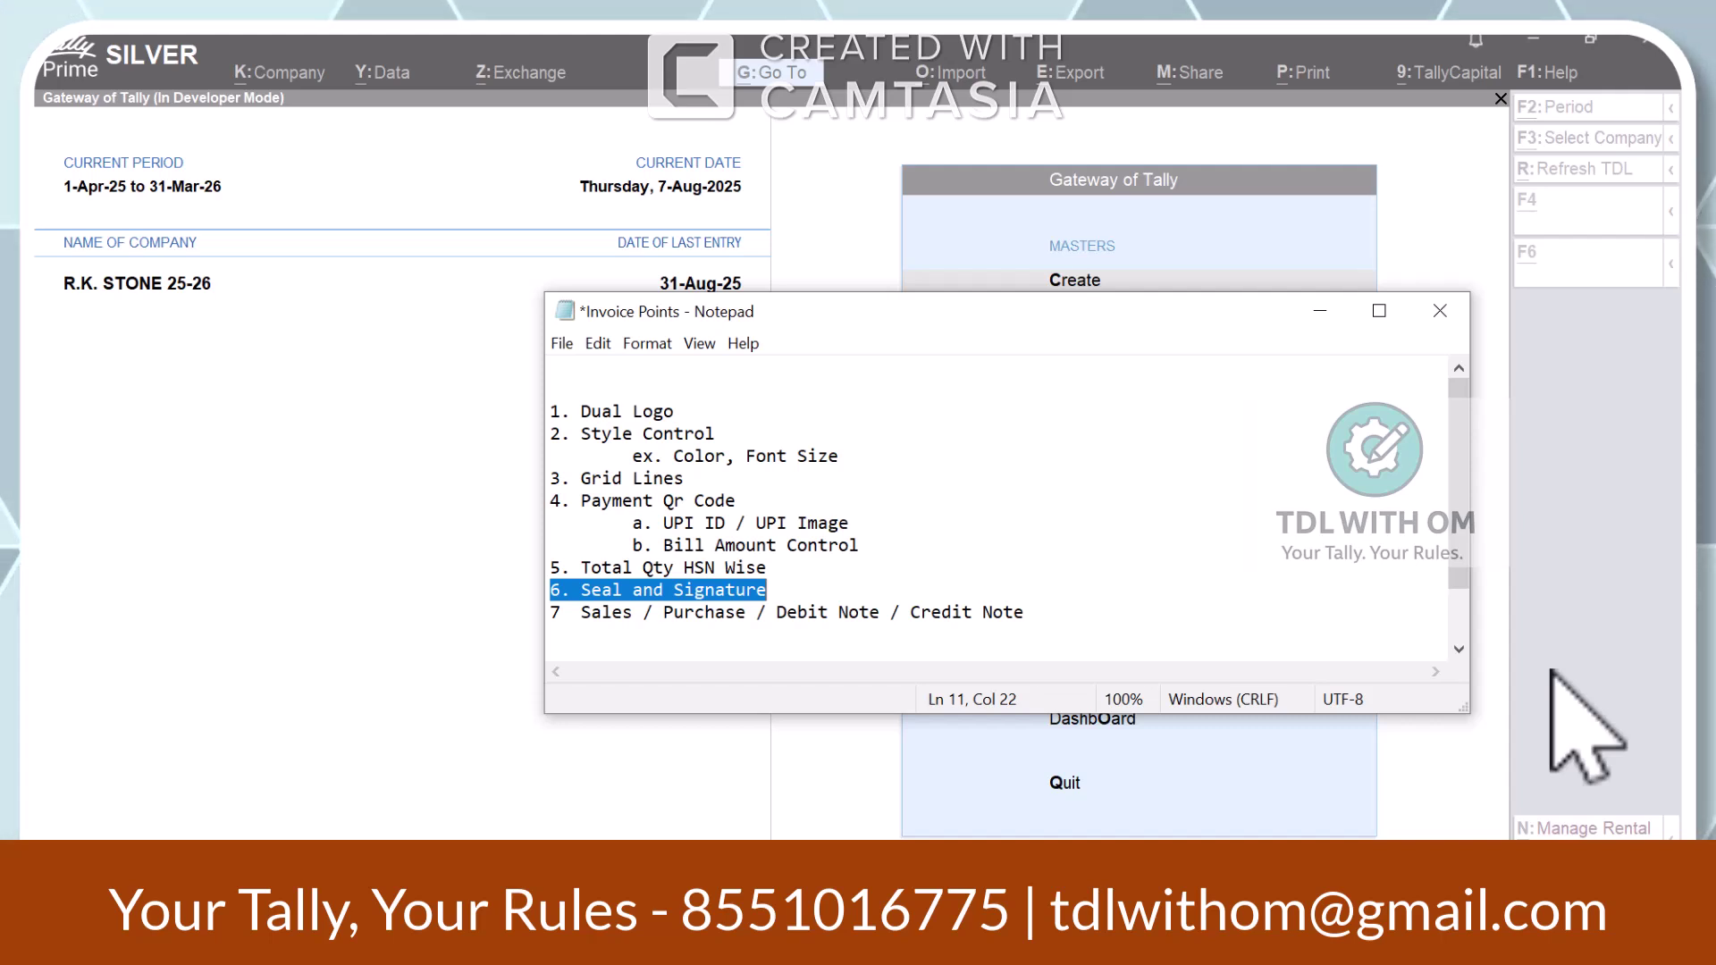
key("Down")
key("Home")
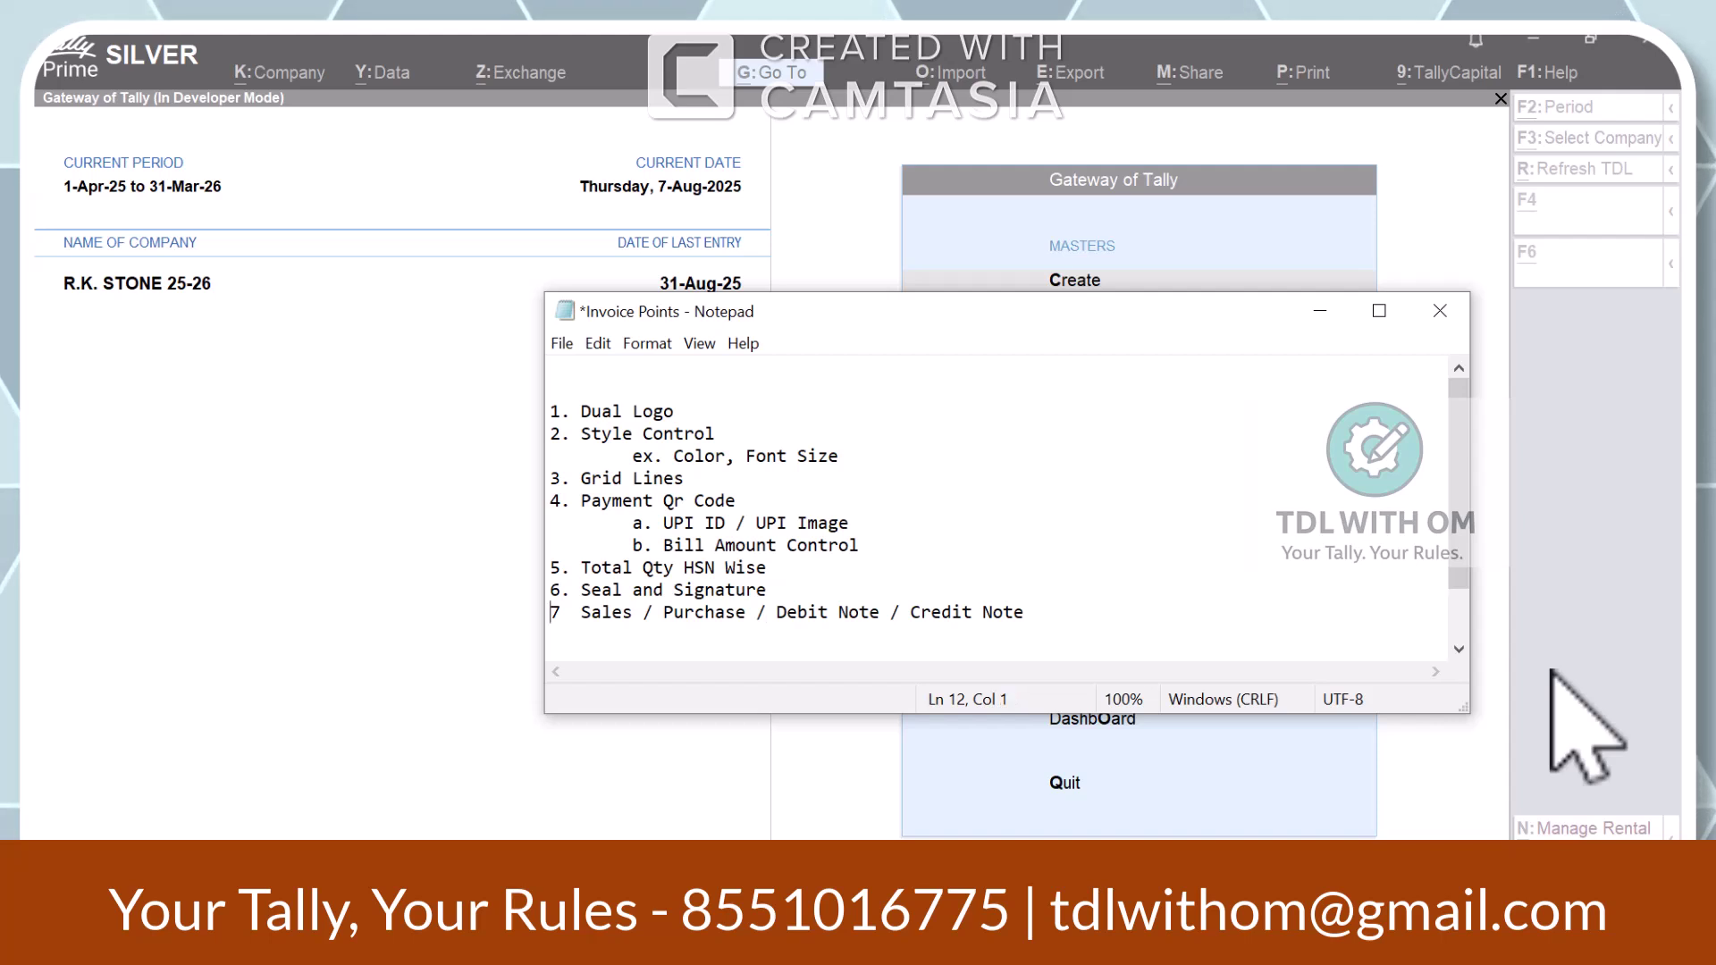
key("shift+End")
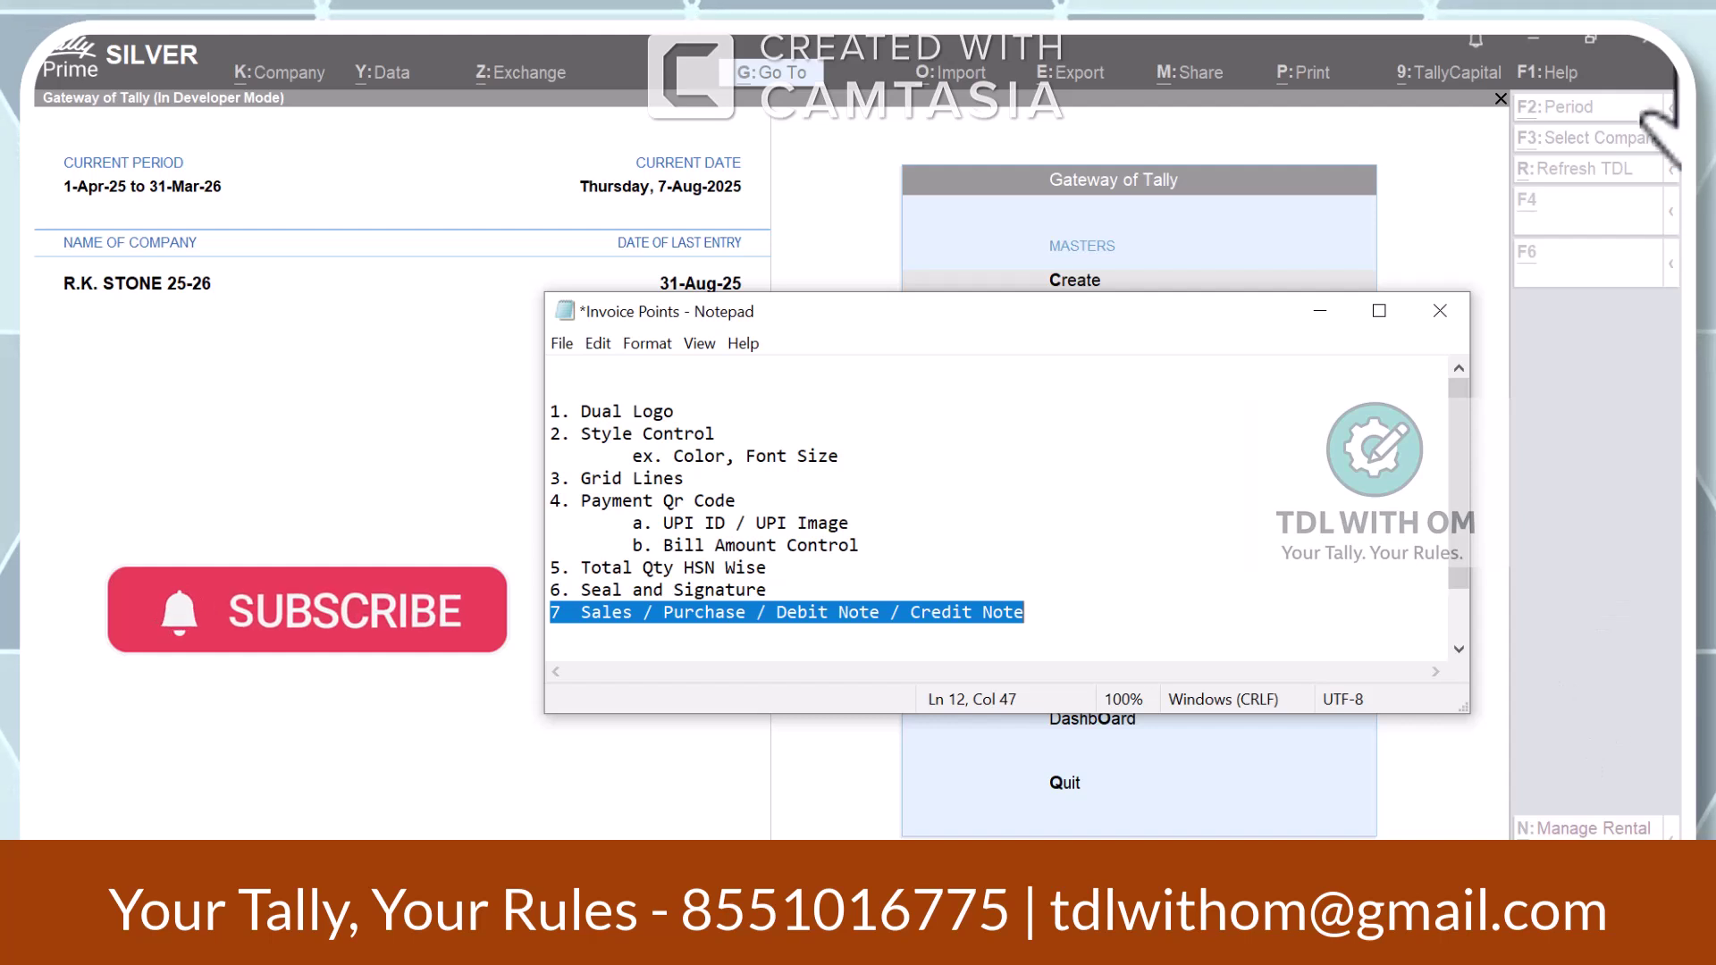
- Return to TallyPrime and preview the printed tax invoice of the last Sales voucher in the Day Book
left_click(1573, 471)
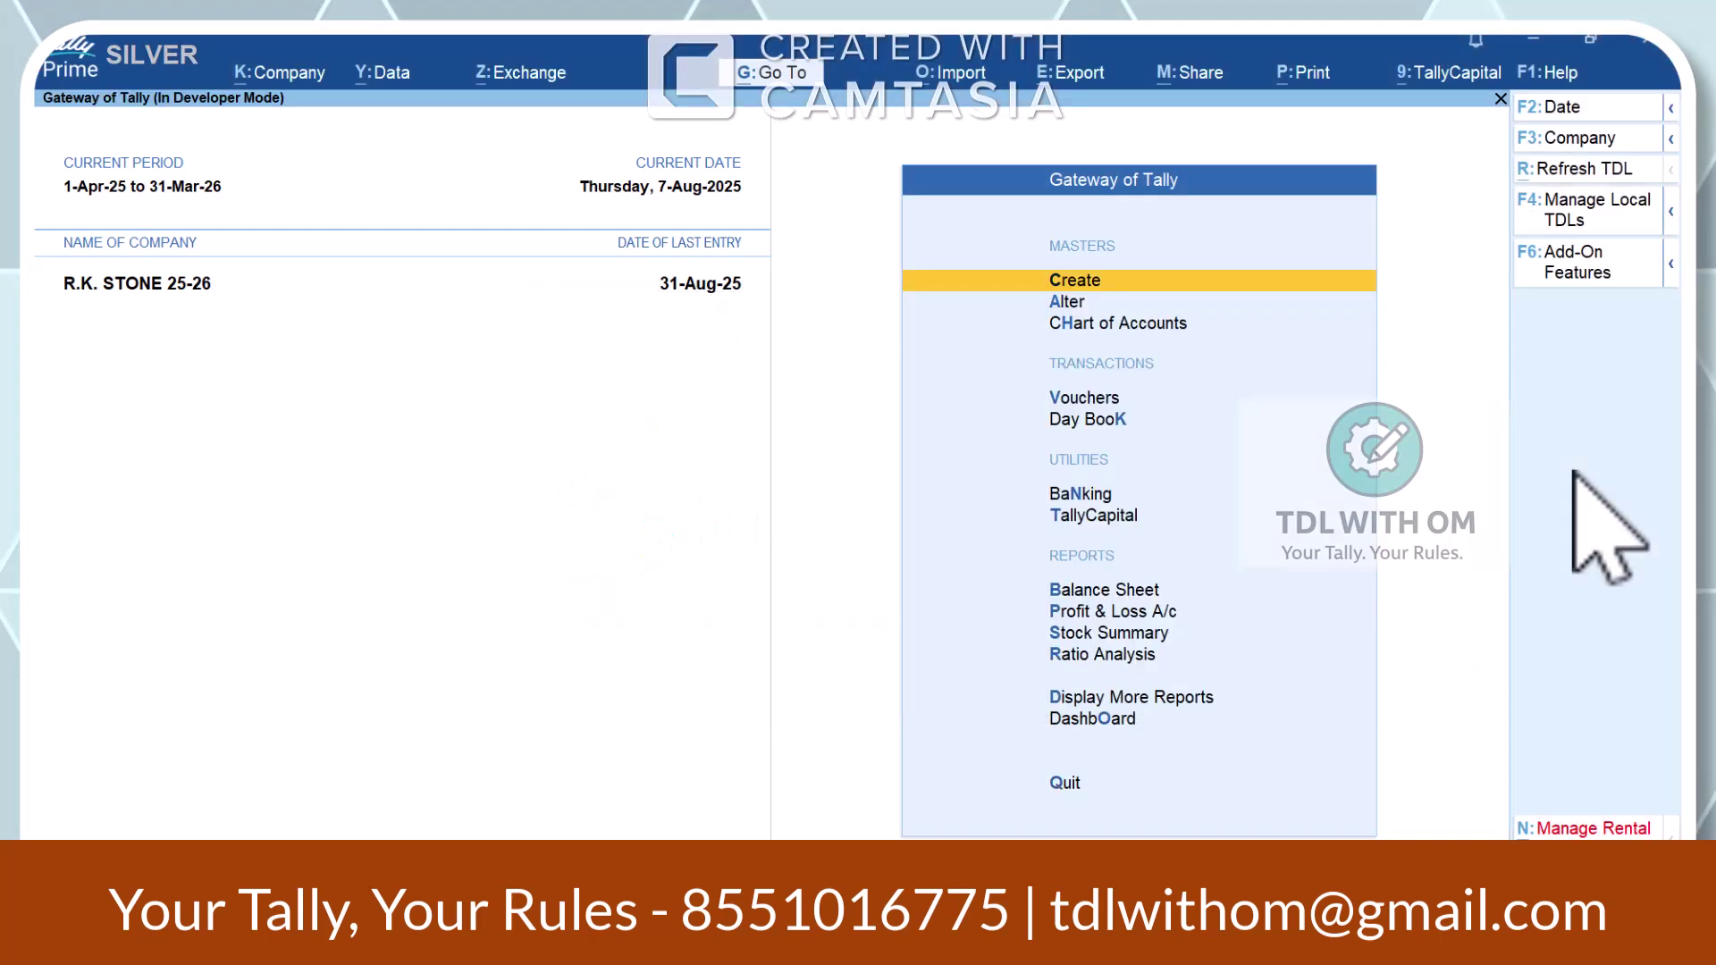
key("k")
key("Down")
key("Down")
key("Down")
key("Down")
key("Down")
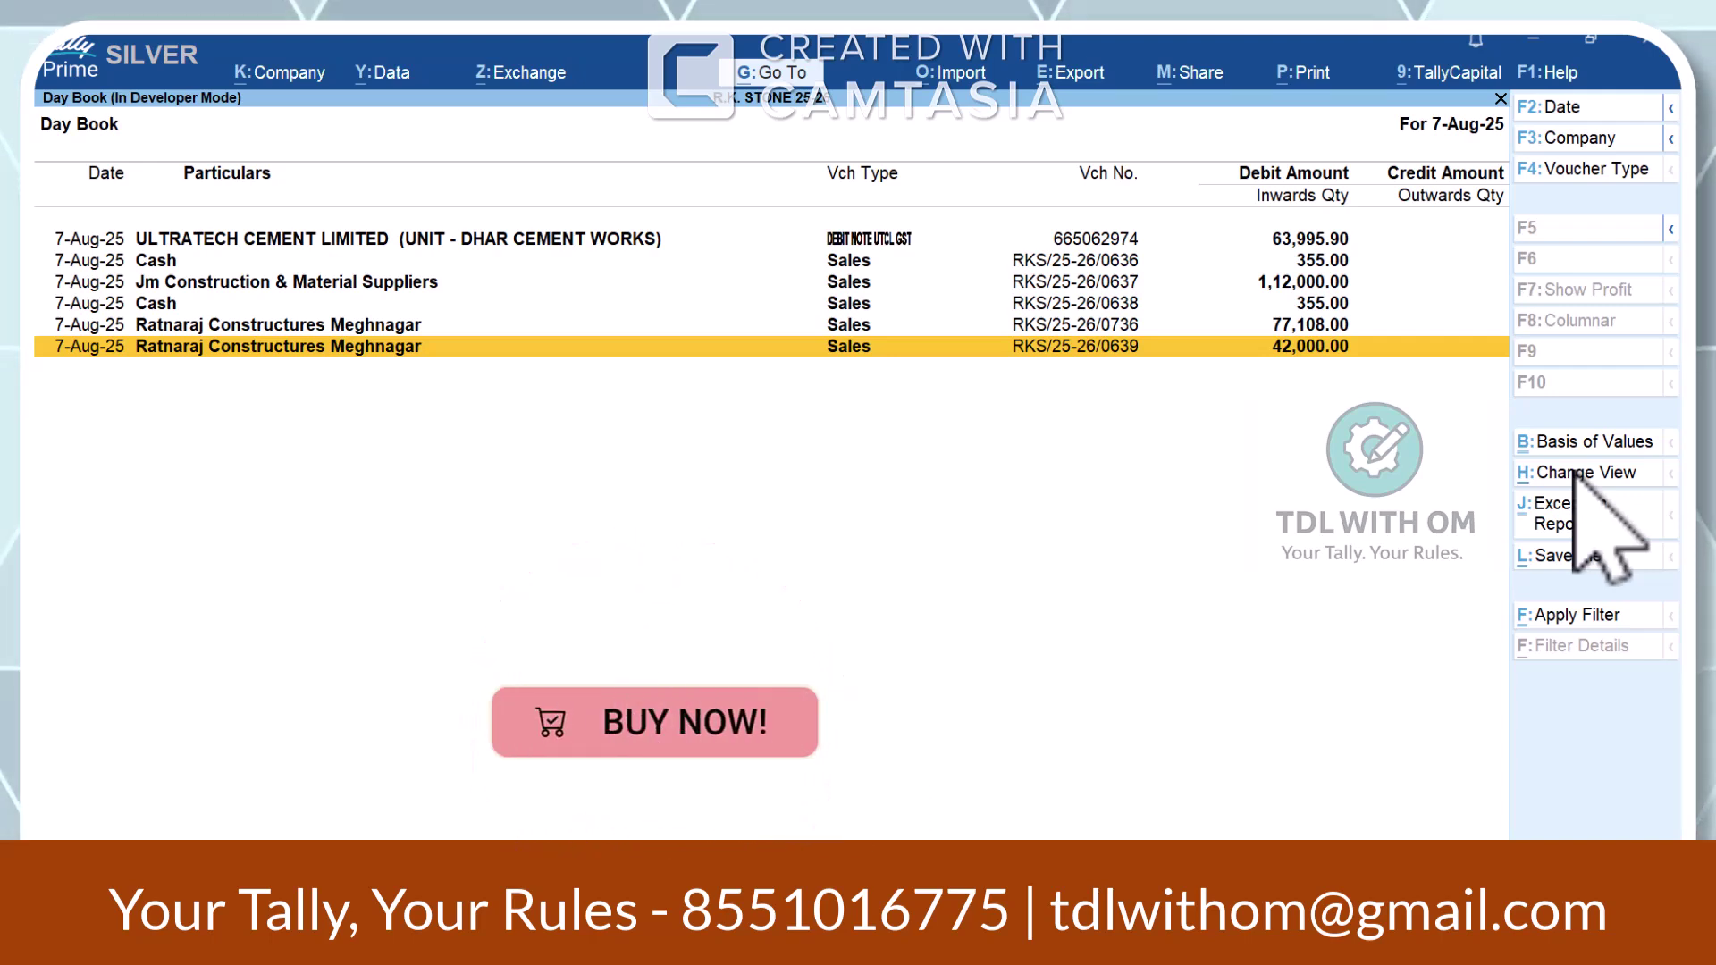
key("Return")
key("ctrl+p")
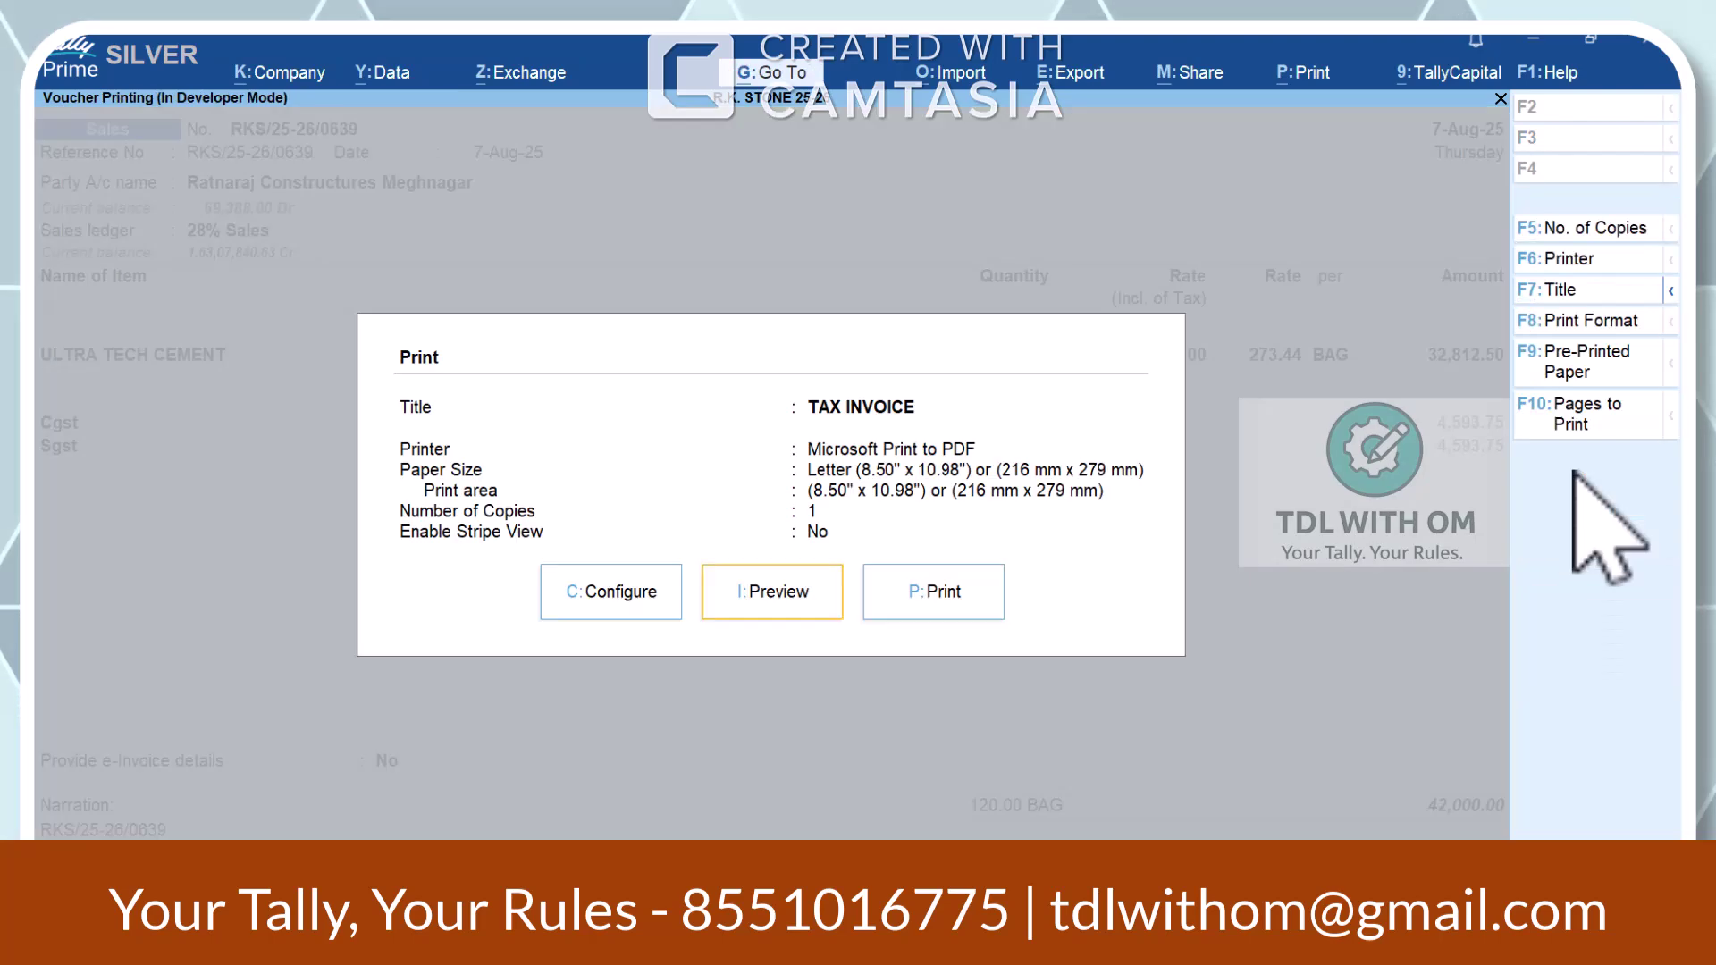
key("i")
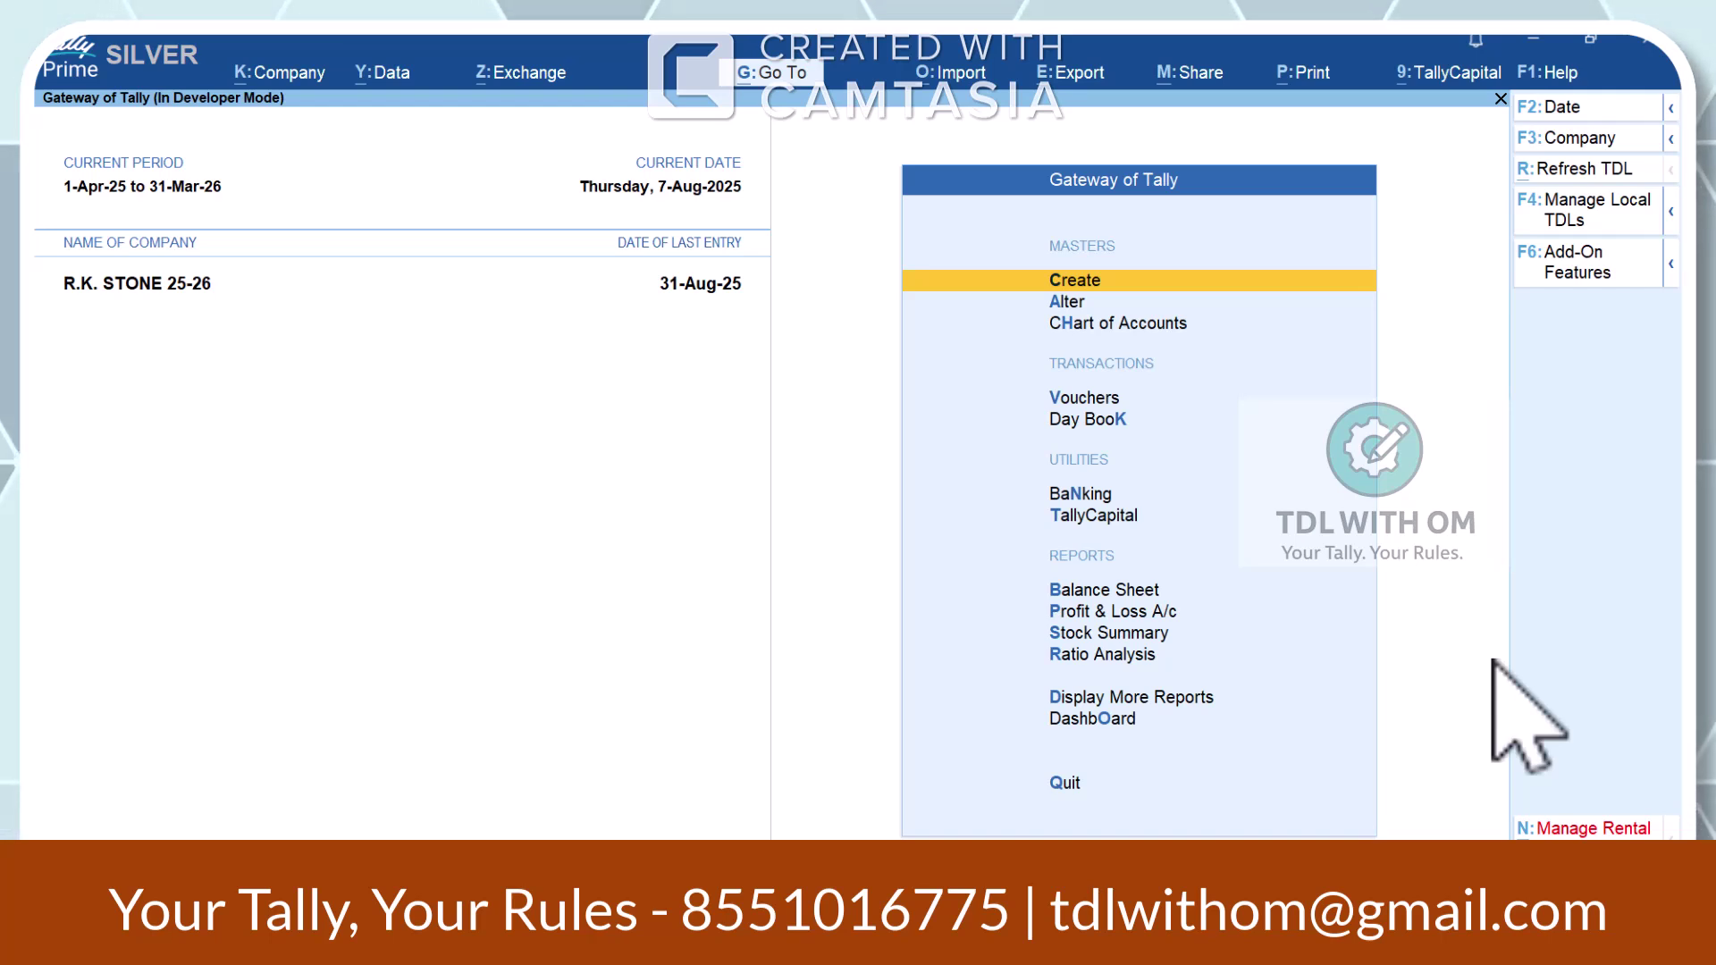
- Switch to the Dual Logo with Style Invoice Format folder in File Explorer and preview the 037 TDL file's code
key("alt+Tab")
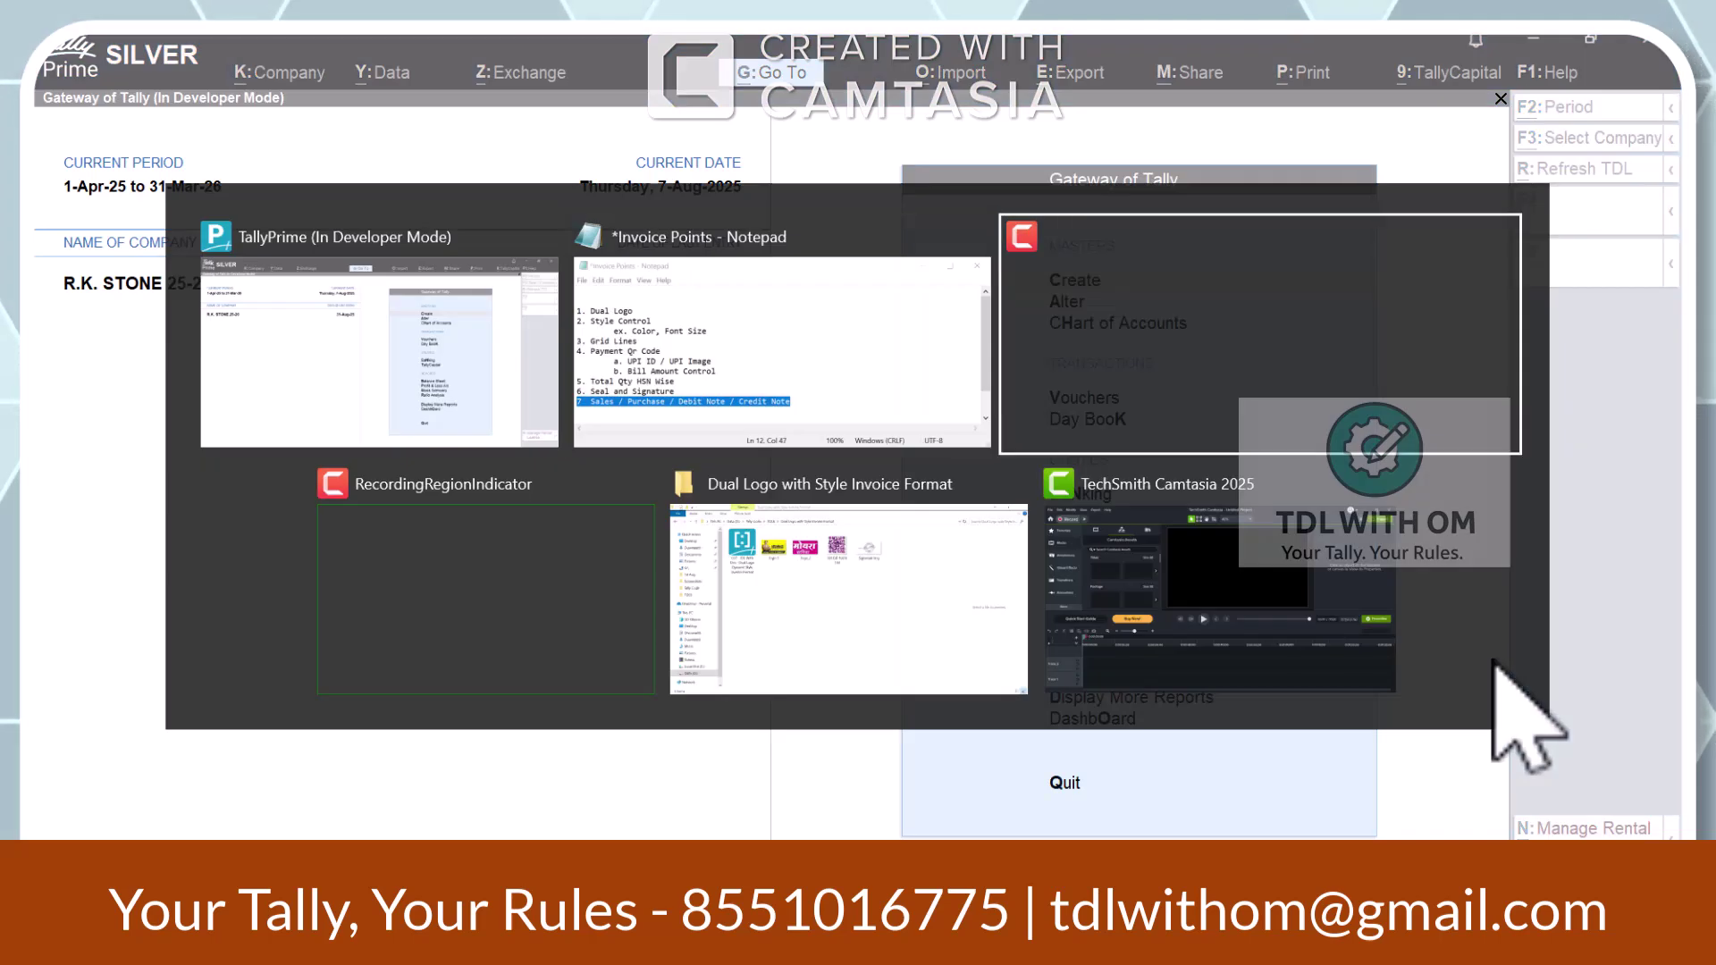
key("alt+Tab")
key("alt+Tab")
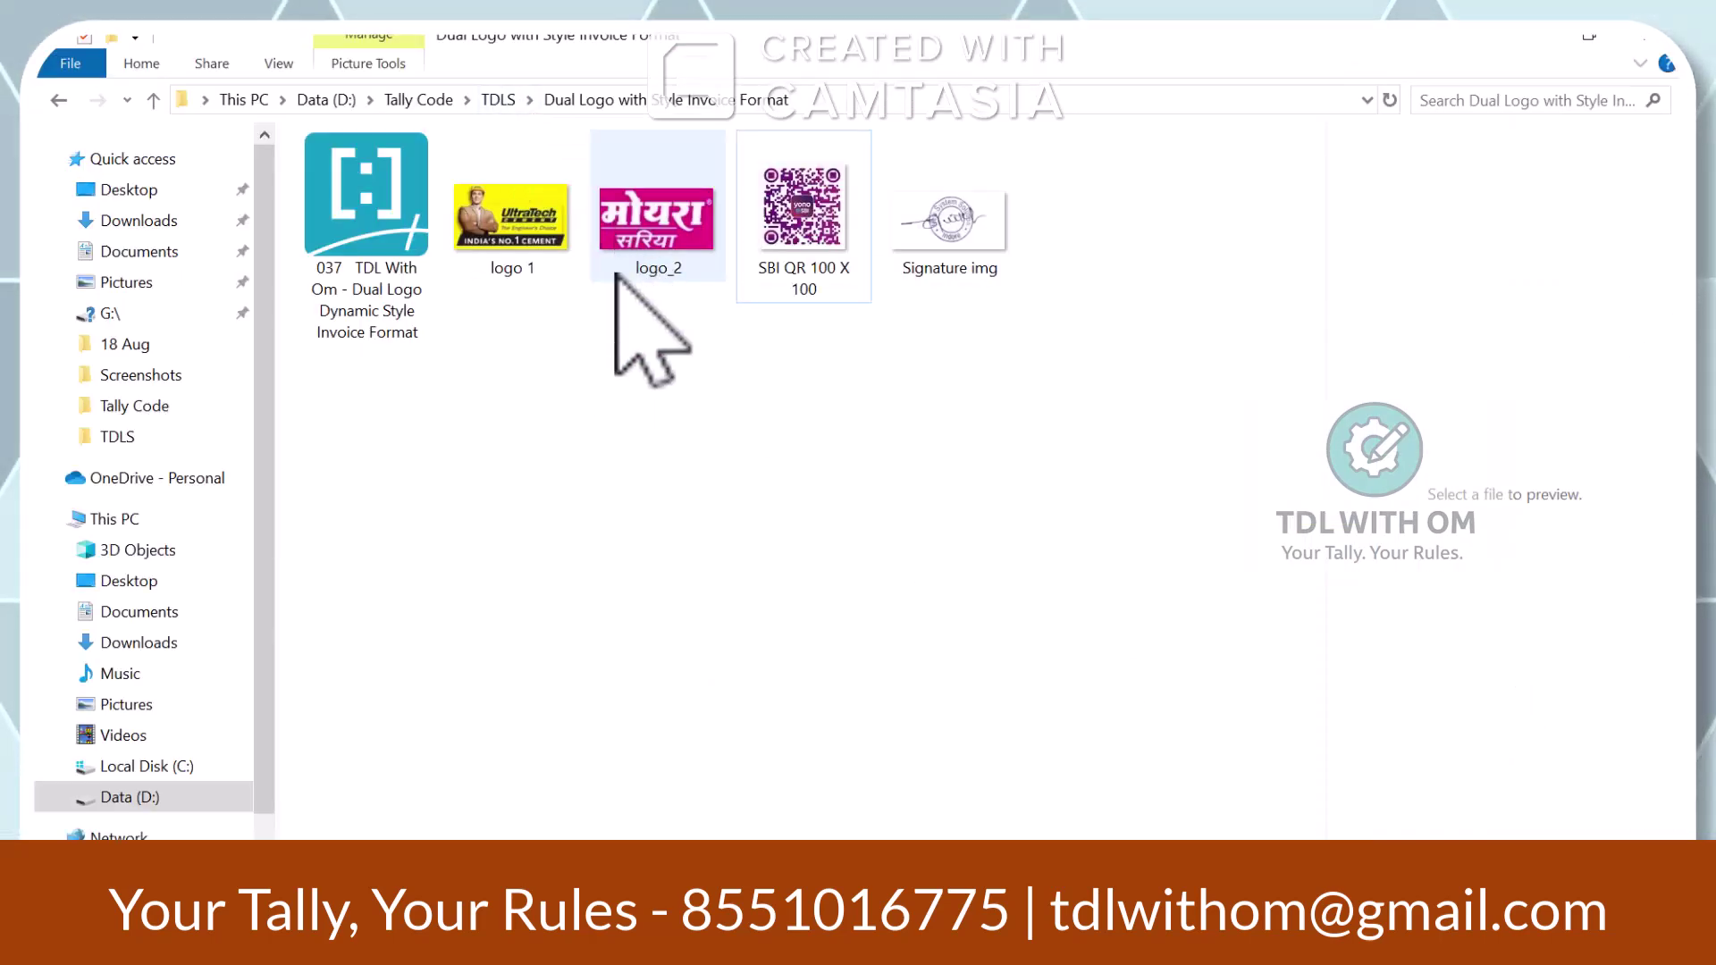
left_click(362, 272)
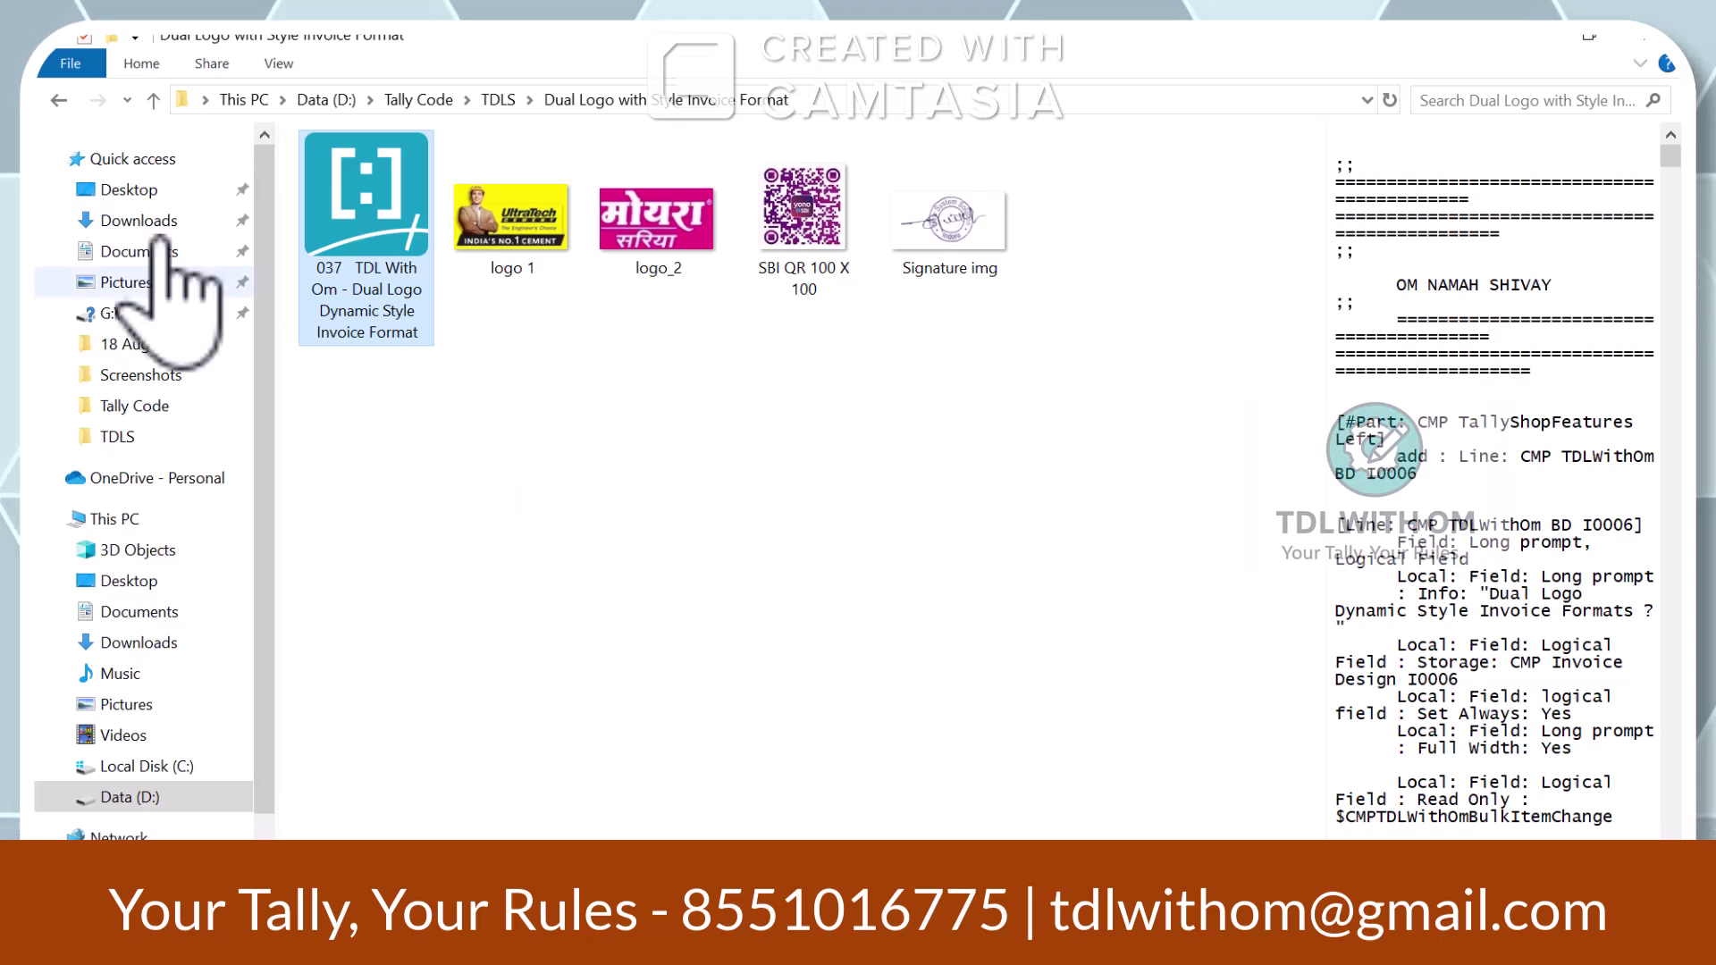
- Look through the TDL files in the parent TDLS folder and reopen the Dual Logo with Style Invoice Format folder
left_click(515, 100)
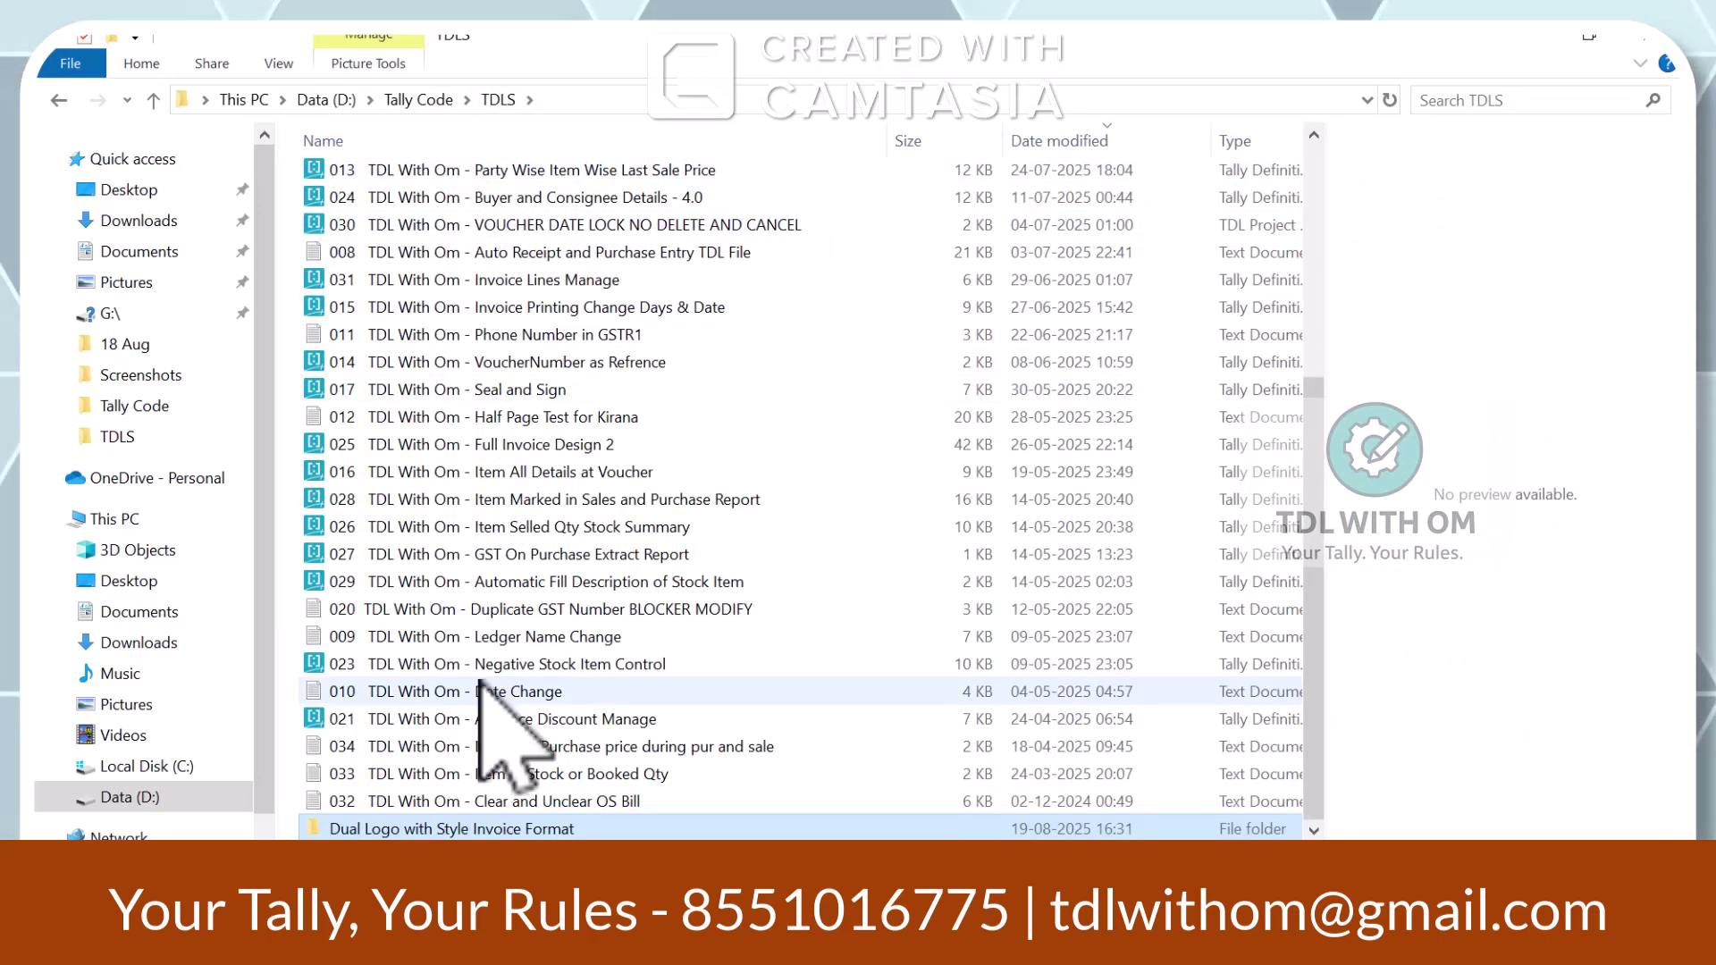
scroll(496, 715, "down", 1)
scroll(496, 715, "up", 5)
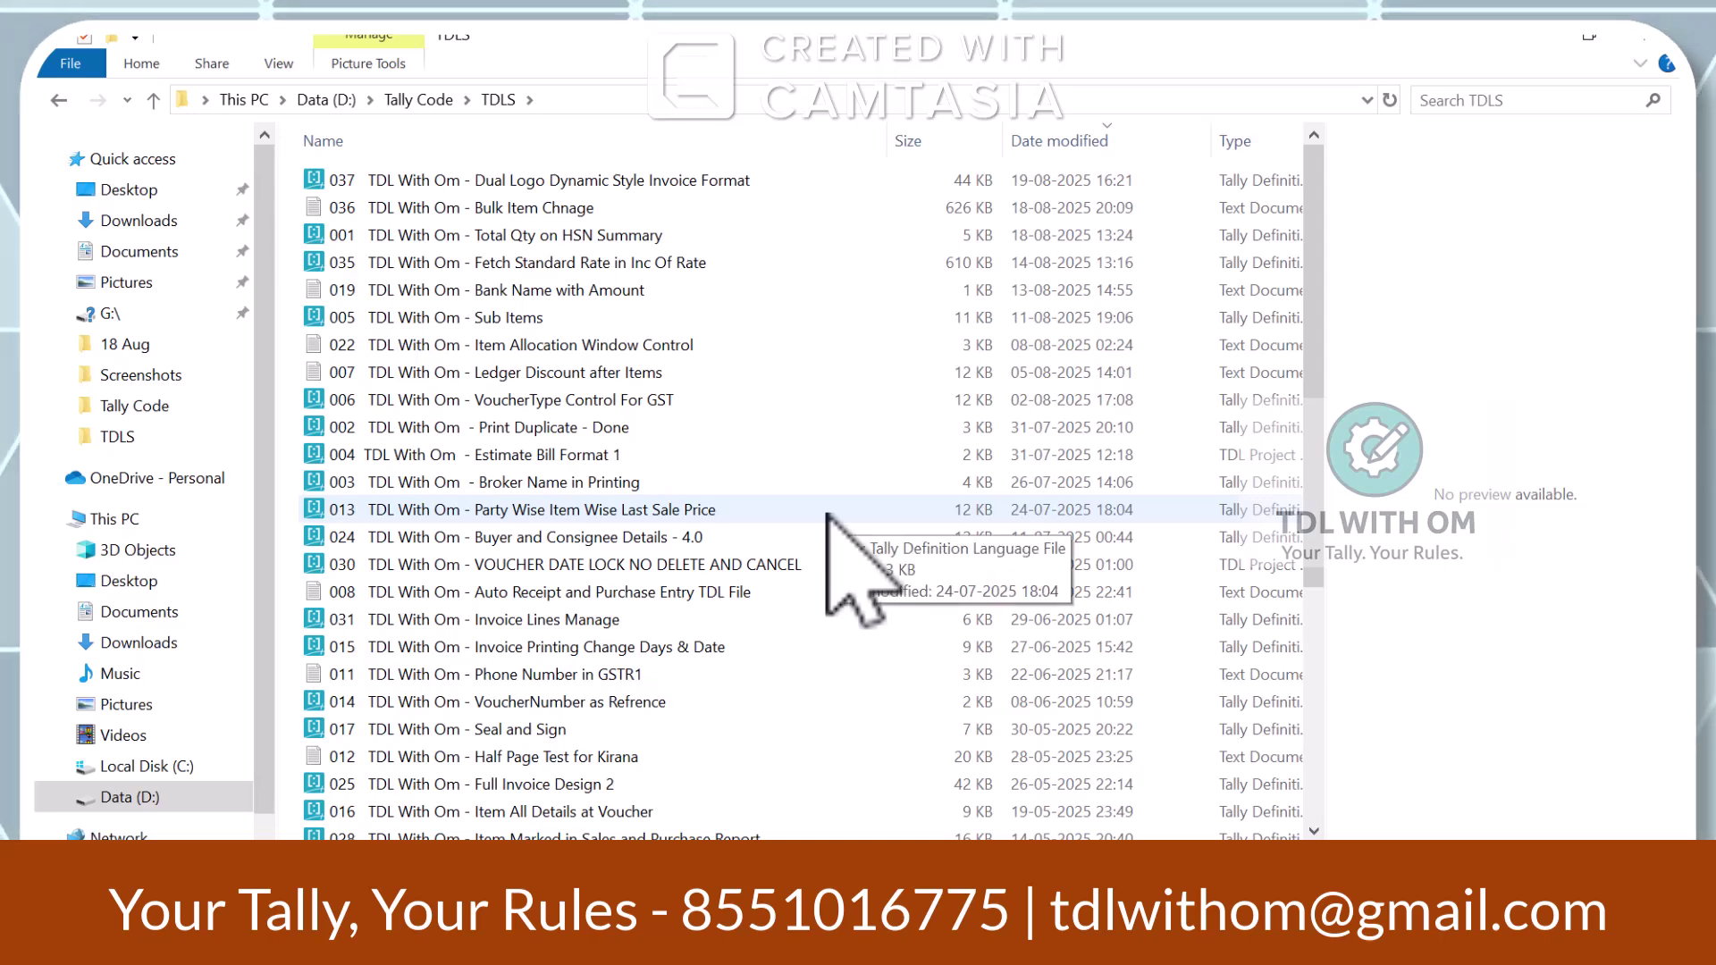
scroll(827, 516, "down", 2)
scroll(827, 516, "down", 5)
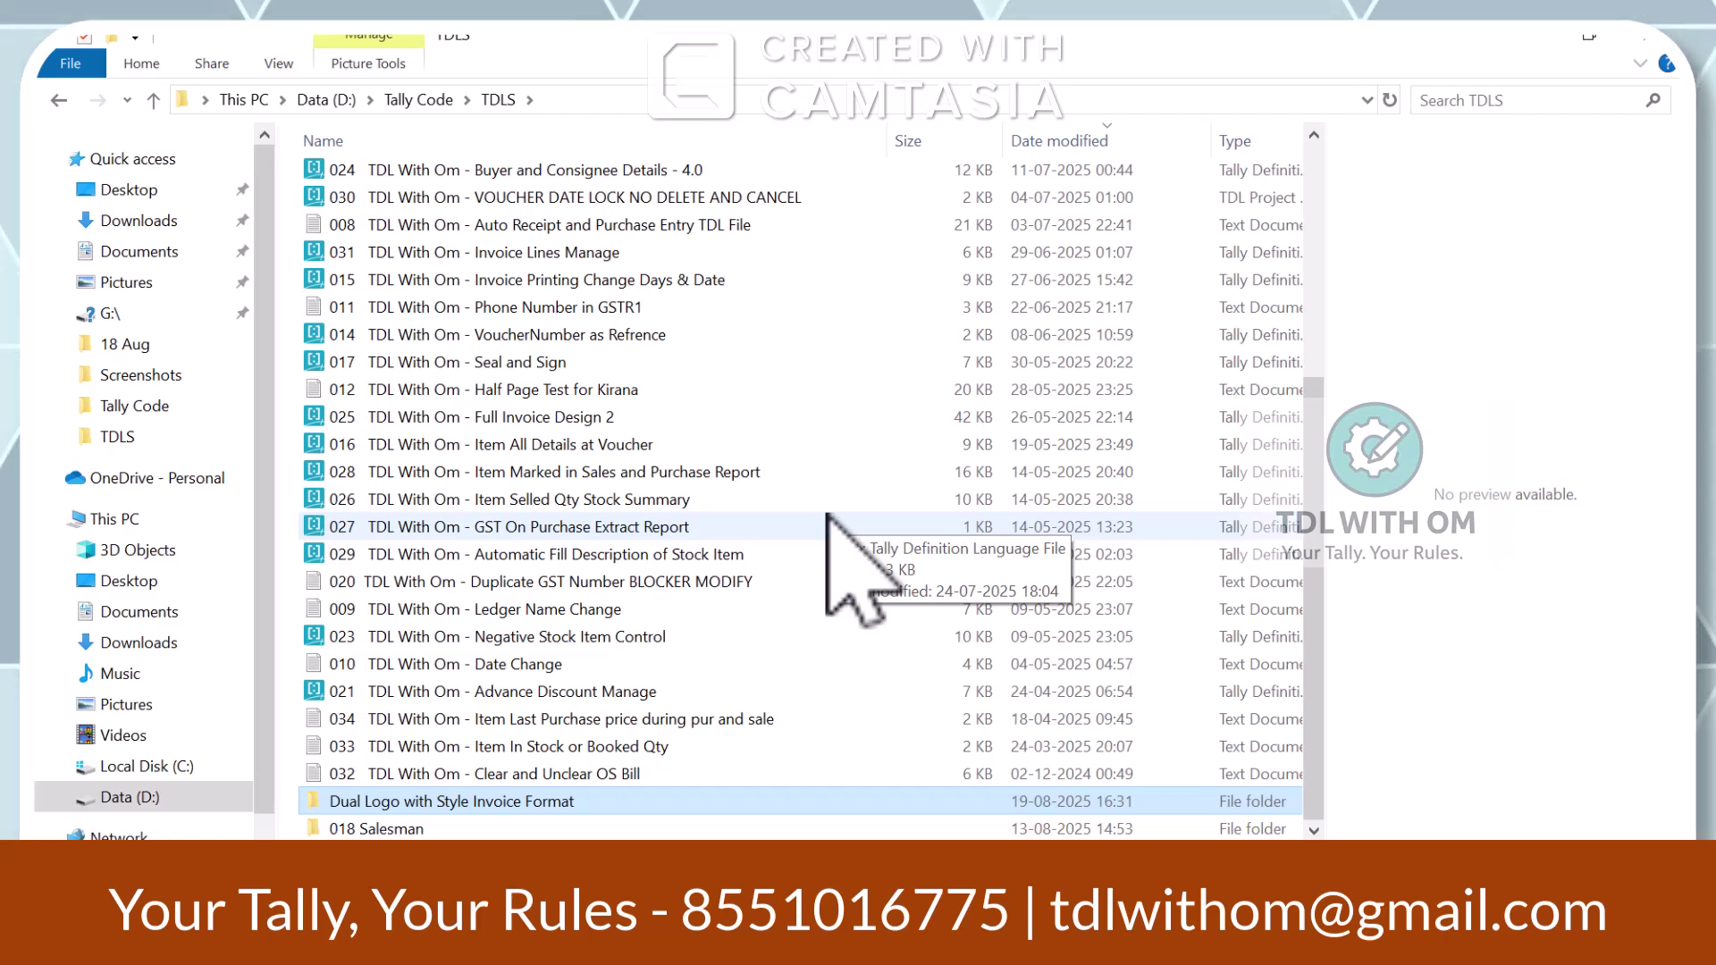
key("Return")
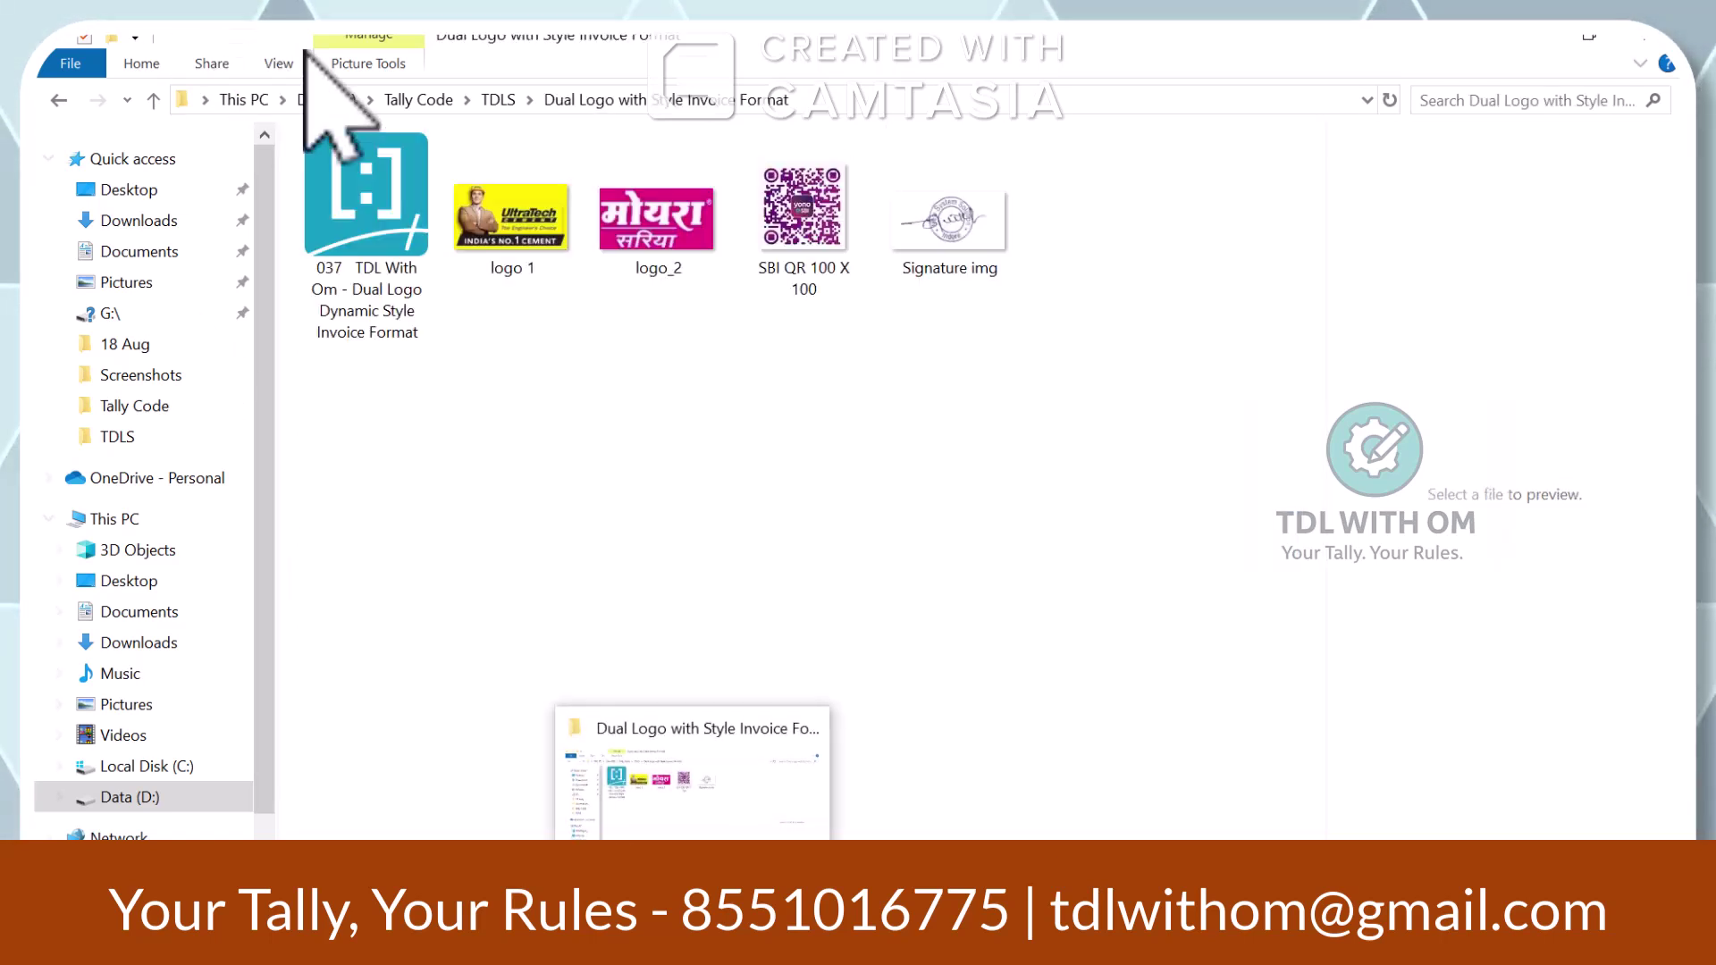
- Copy the full path of the file 037 TDL With Om - Dual Logo Dynamic Style Invoice Format.tdl
left_click(860, 102)
key("End")
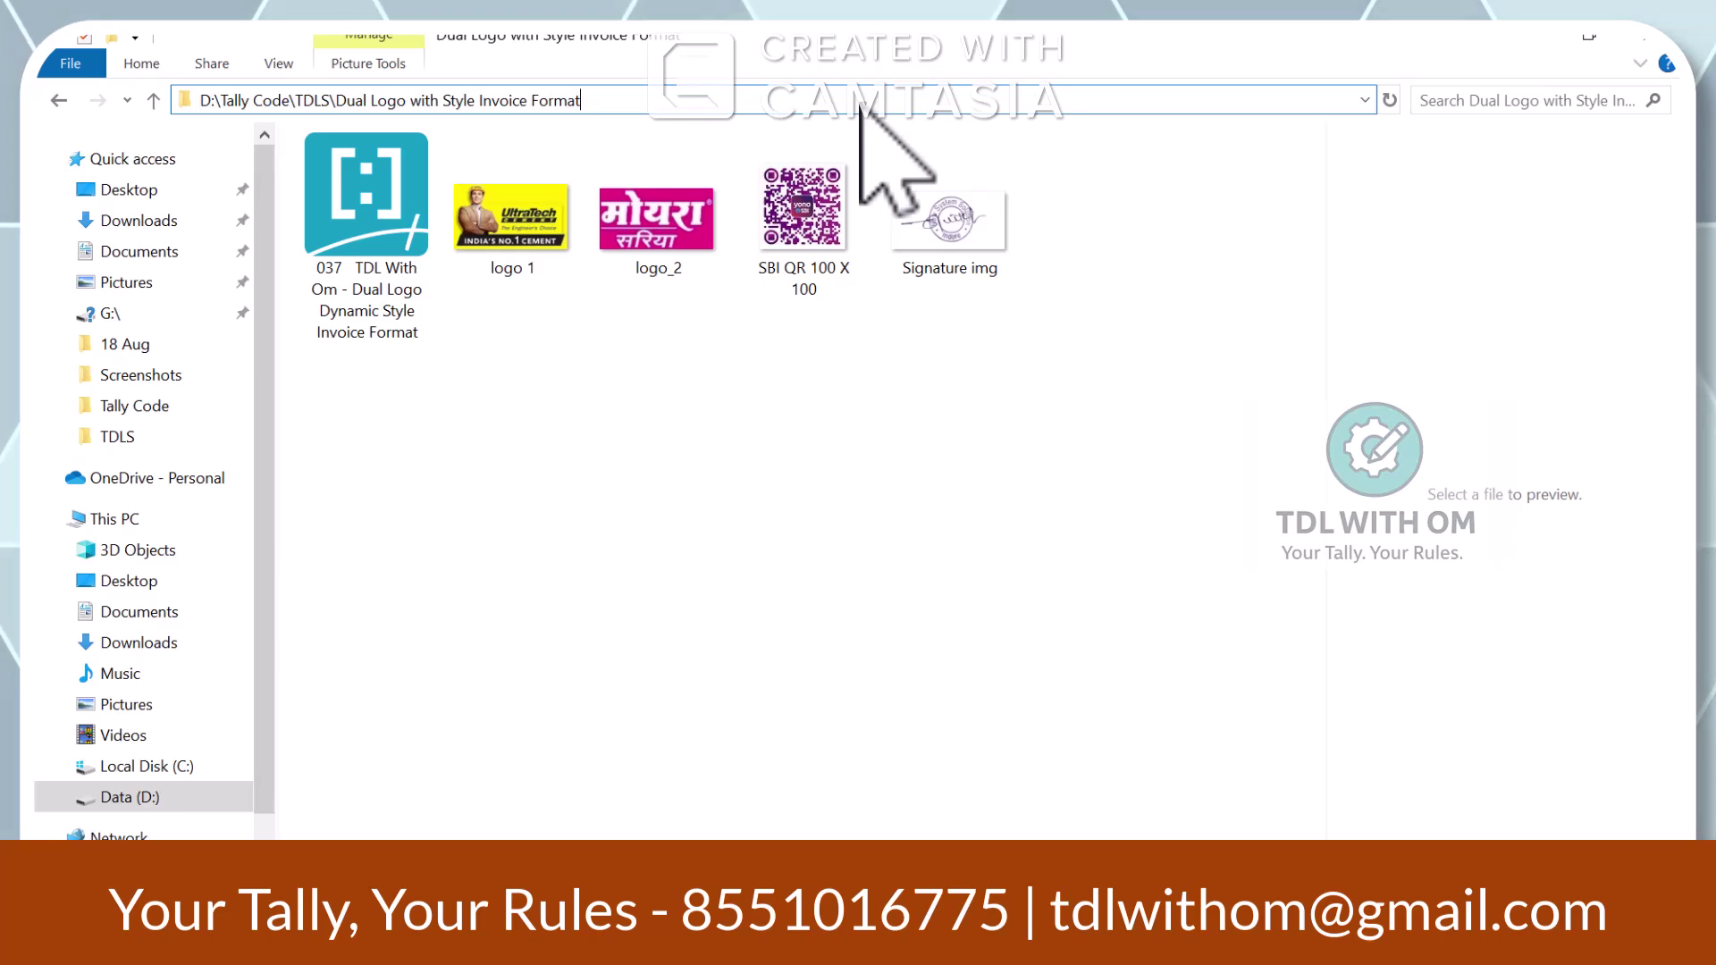
type("\\")
key("Down")
key("ctrl+a")
key("ctrl+c")
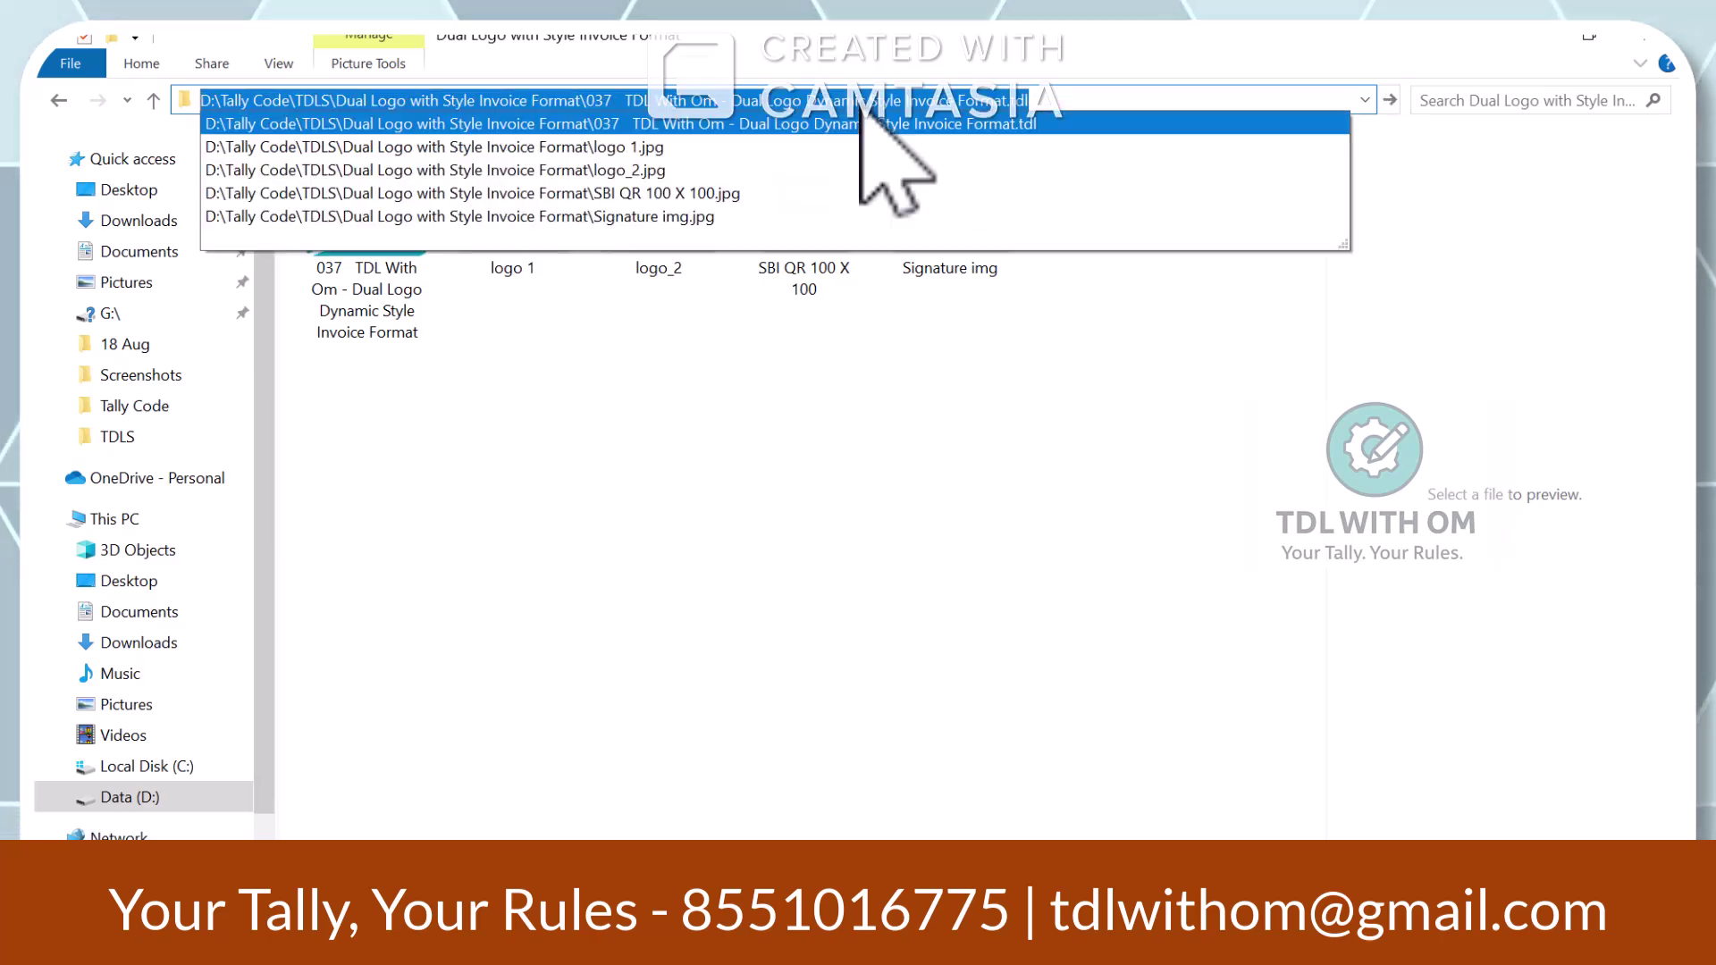
key("Escape")
- Switch to TallyPrime, load the copied TDL path in the local TDL configuration, and open the add-on features
key("alt+Tab")
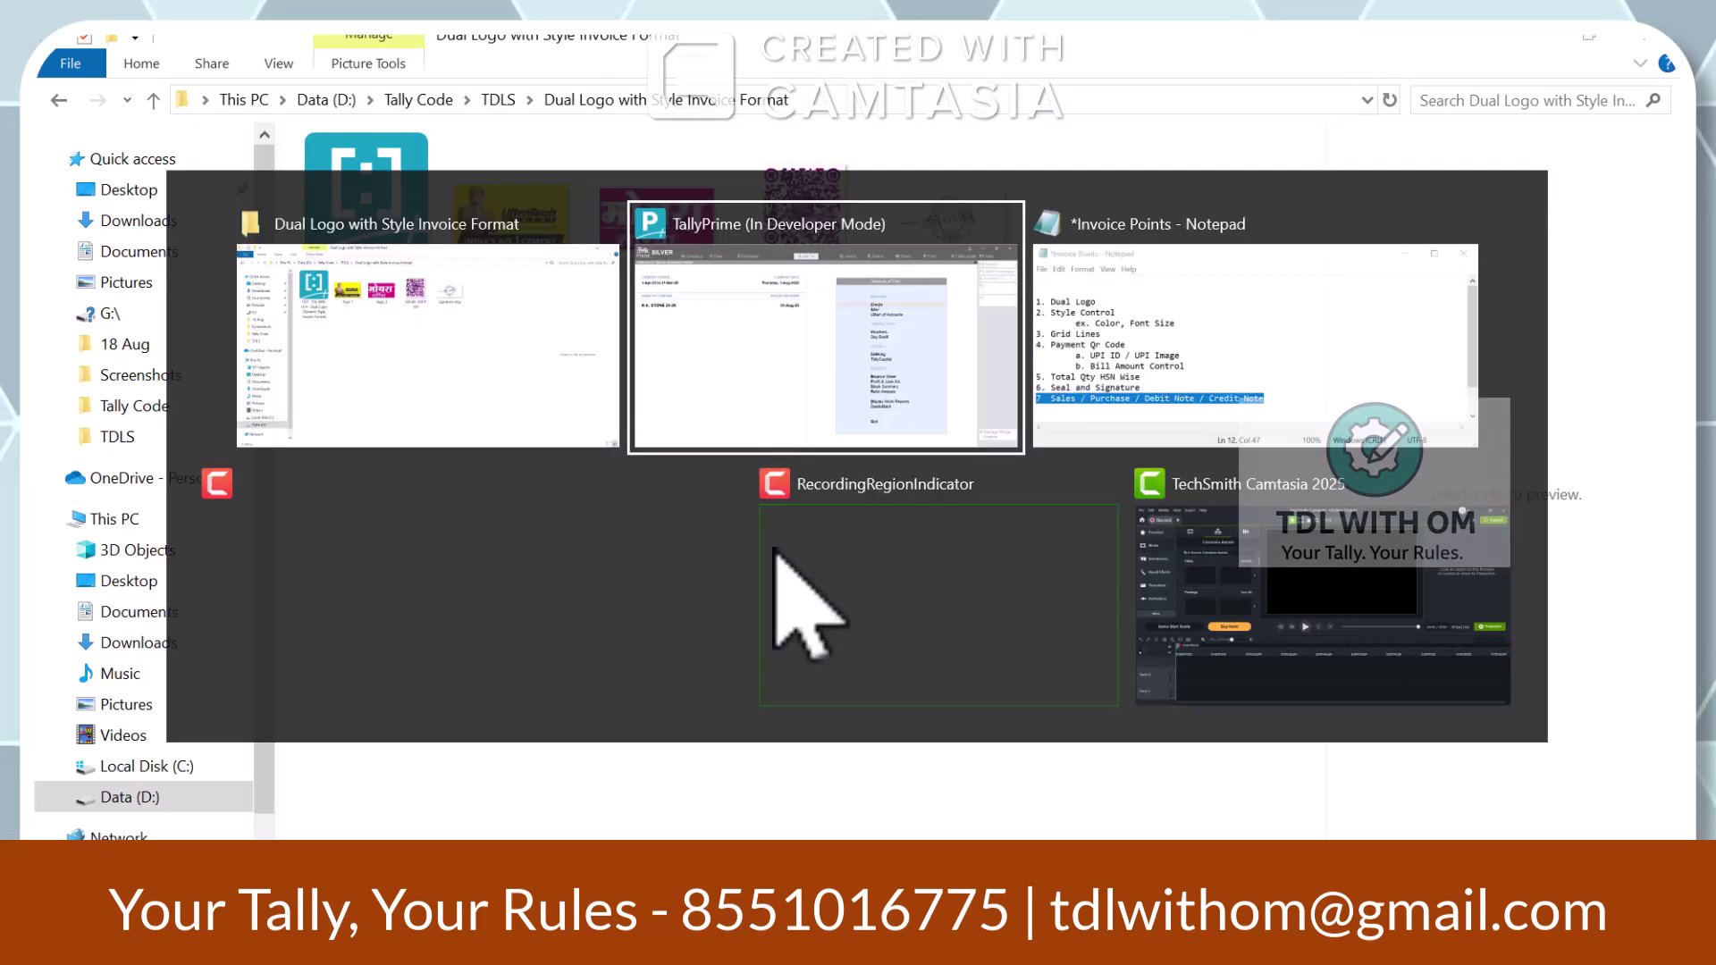
key("F1")
key("t")
key("F4")
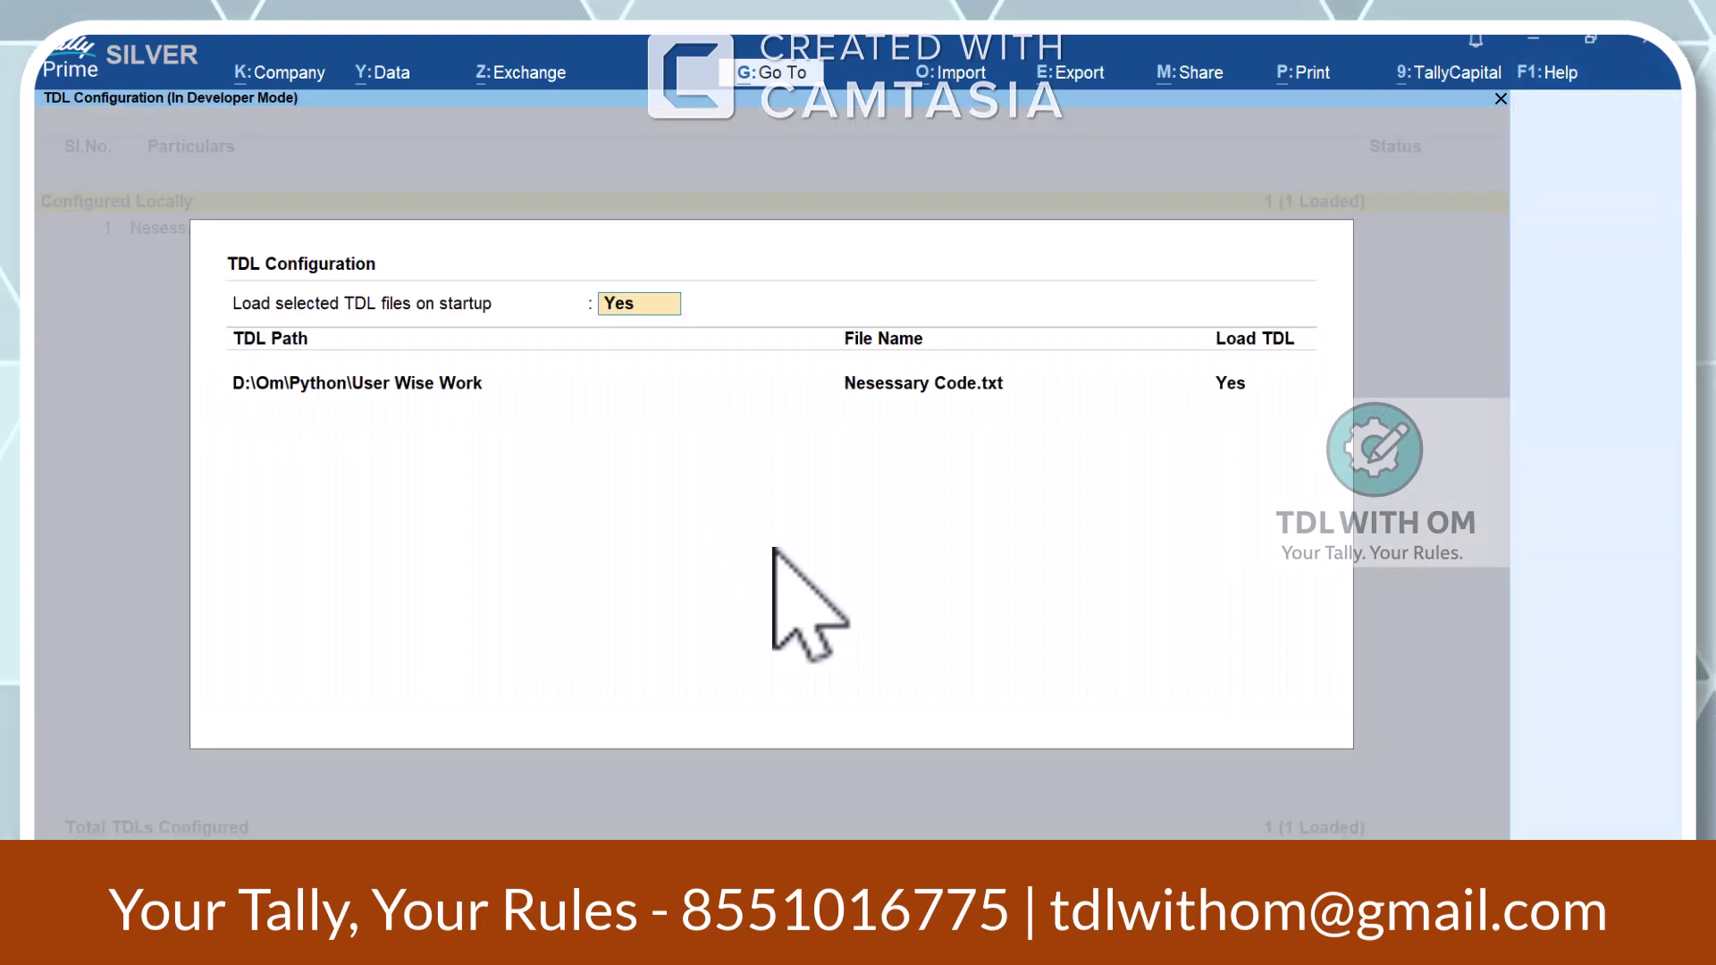
key("Return")
key("Return")
key("Return")
key("ctrl+v")
key("Return")
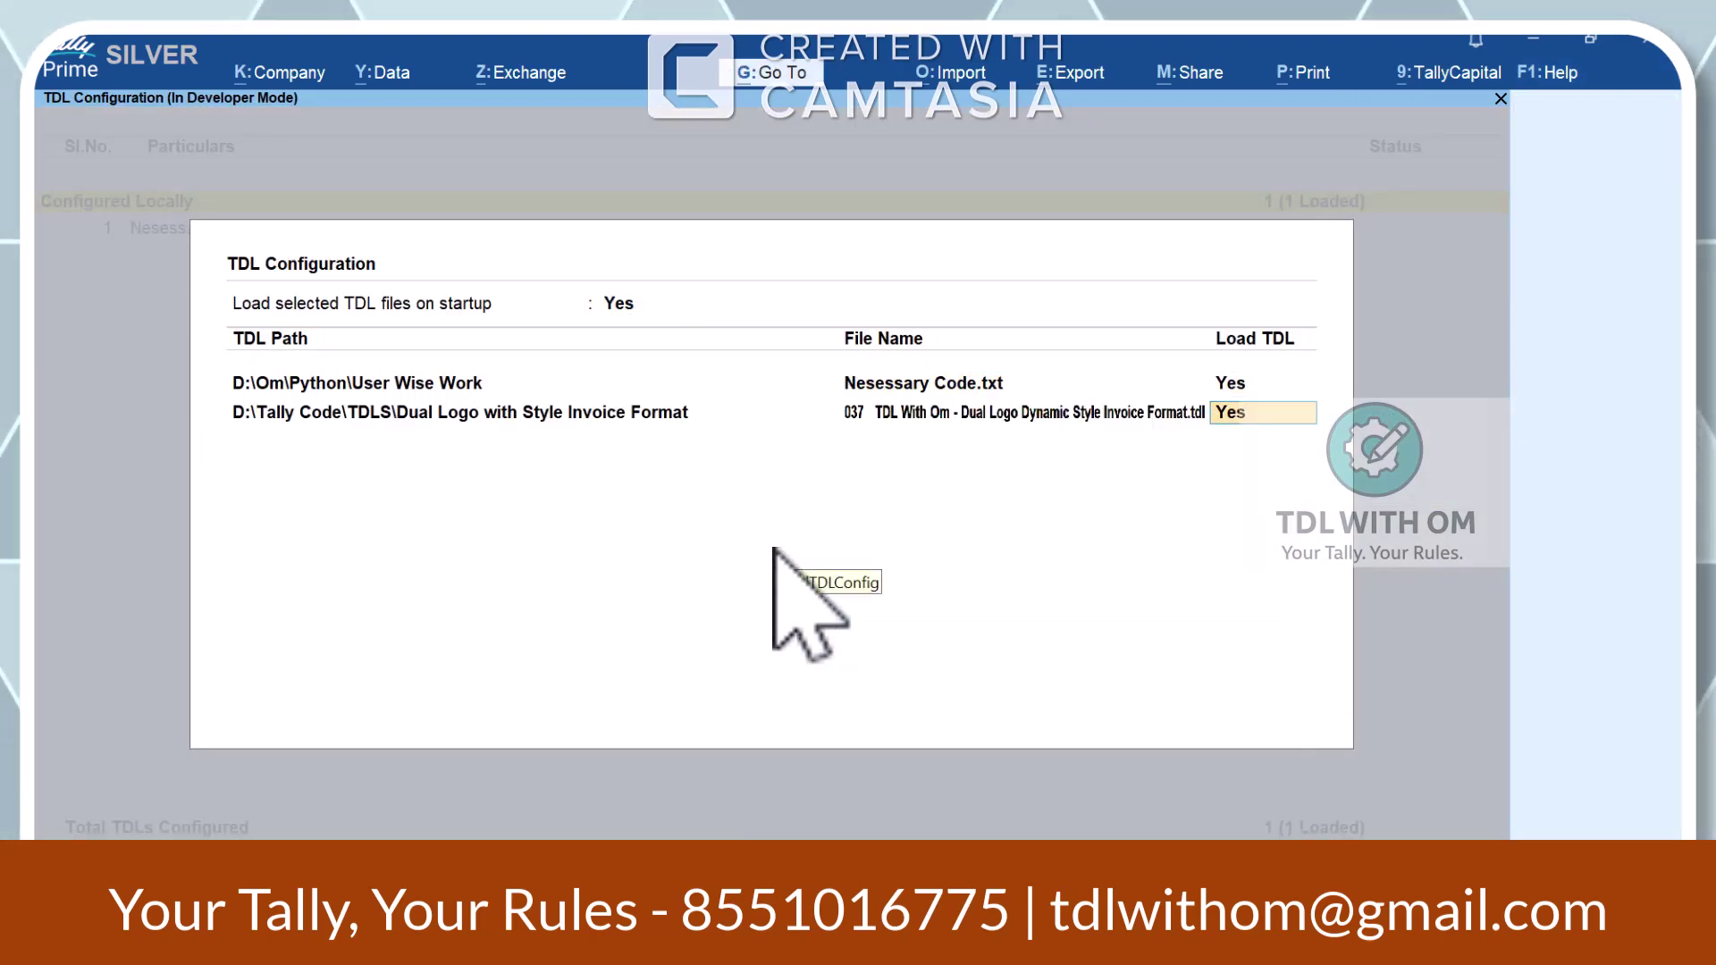
key("Return")
key("Return")
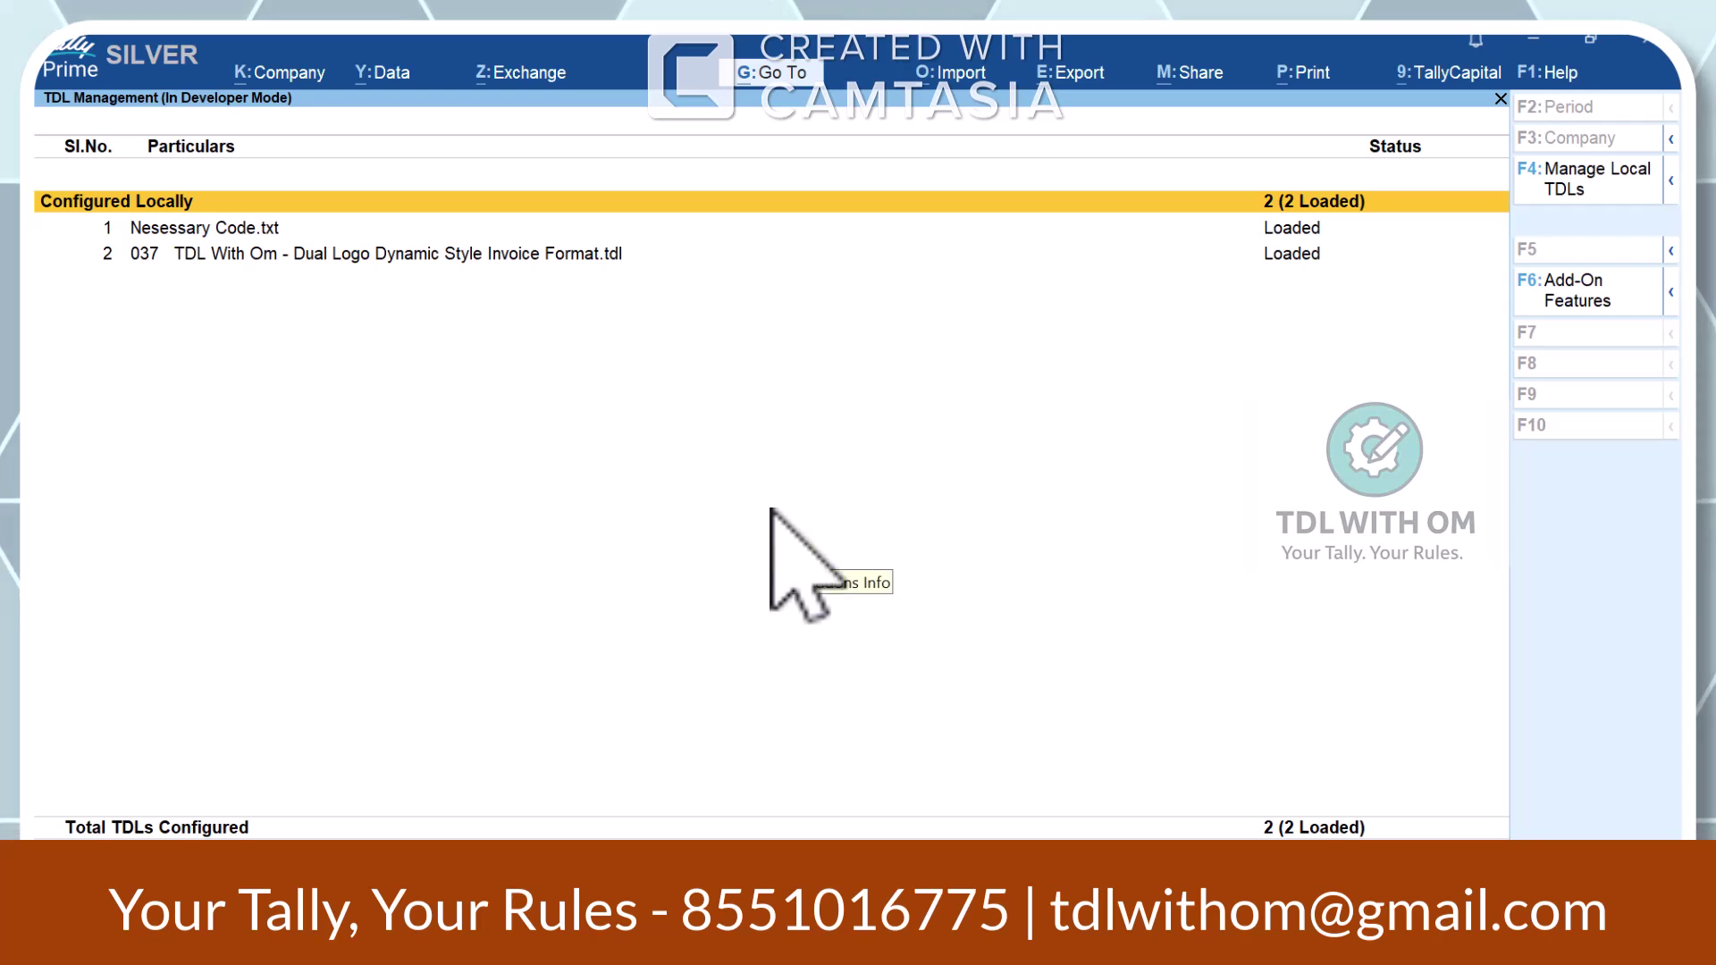
left_click(1570, 297)
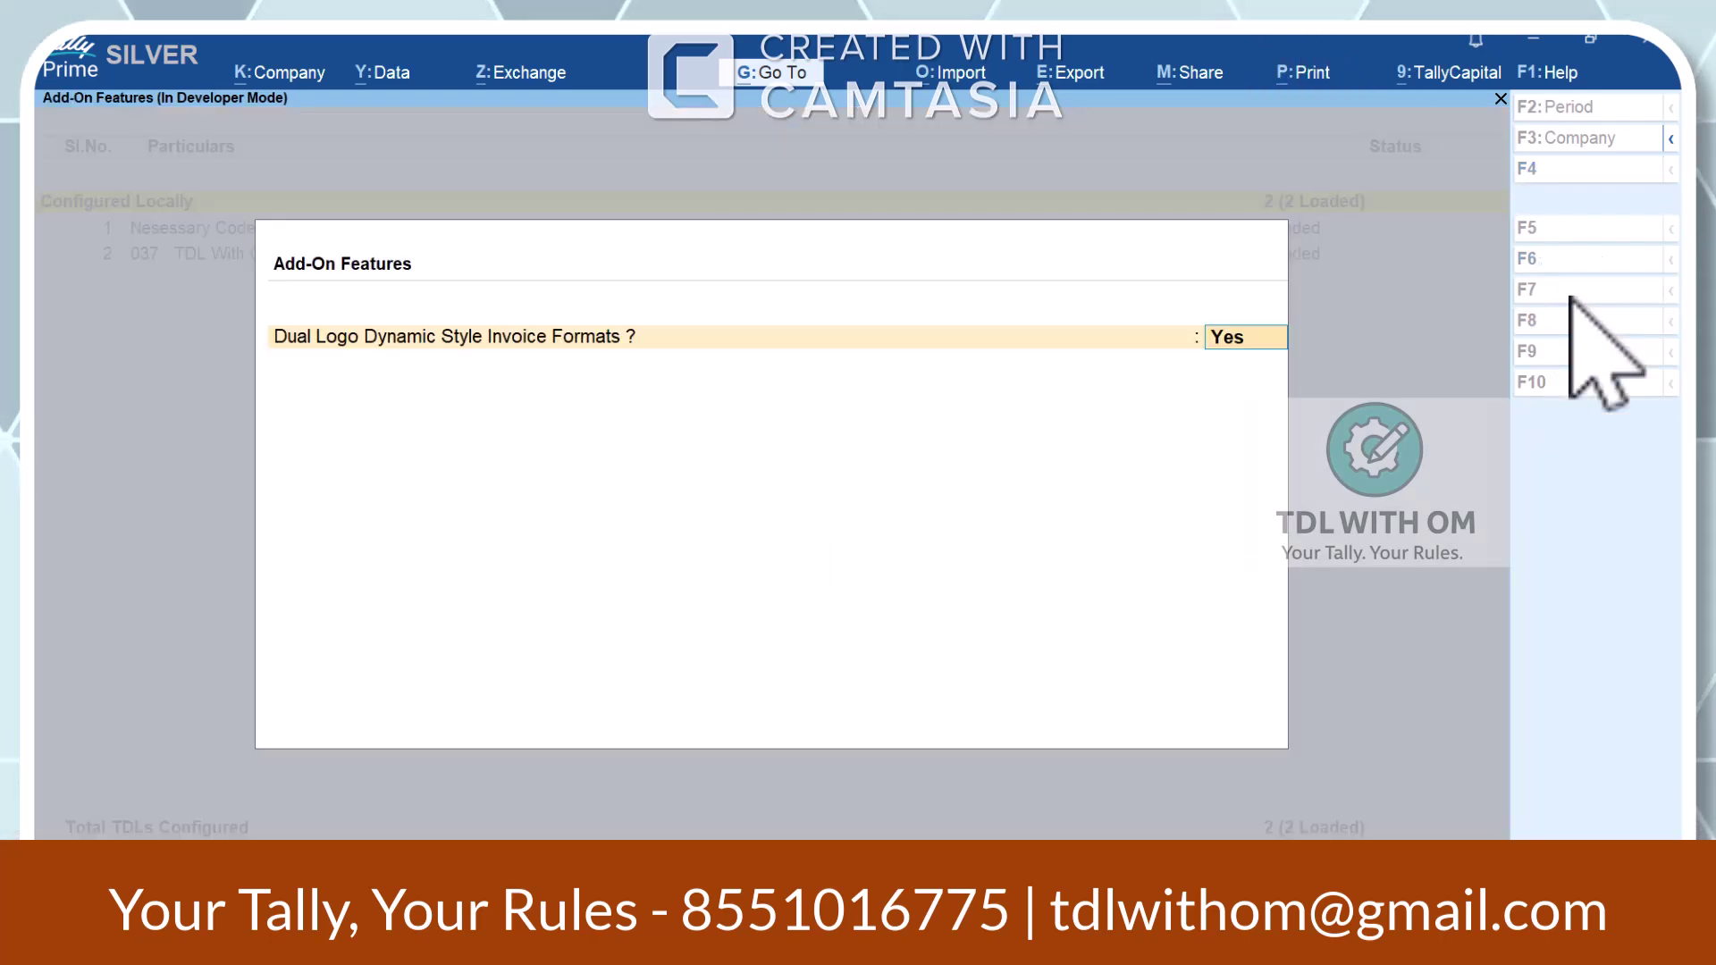
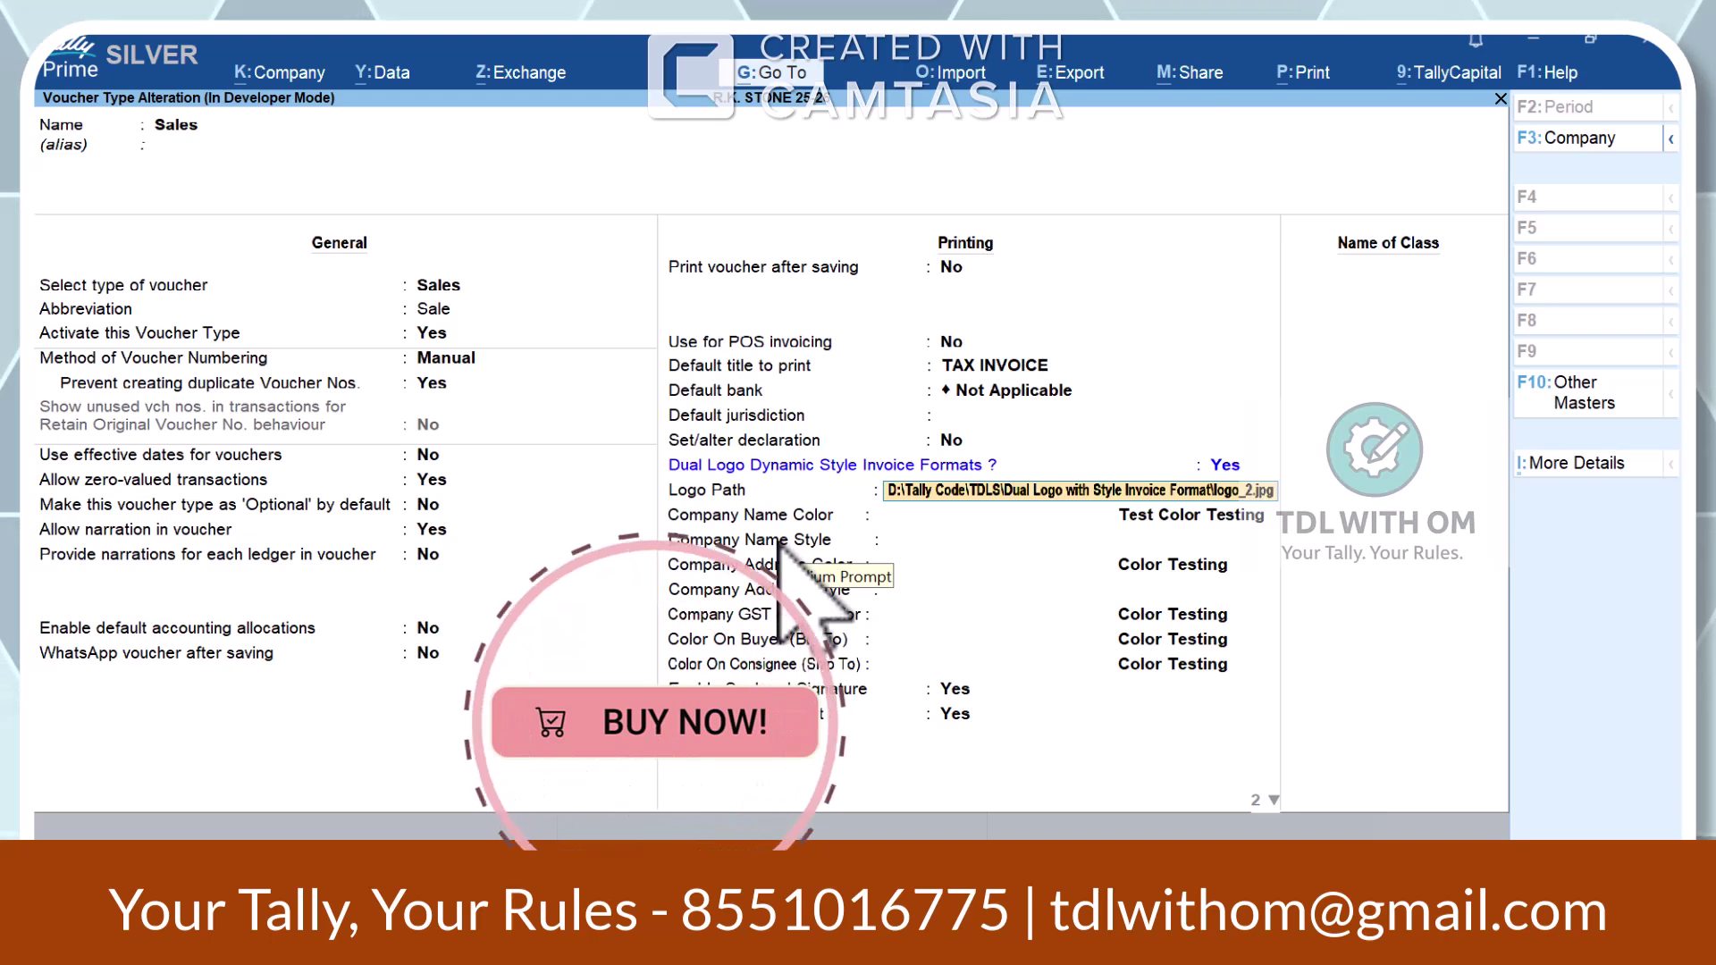
- Accept the logo path, set the company name color to Red and its style to Arial Larger Bold
key("Return")
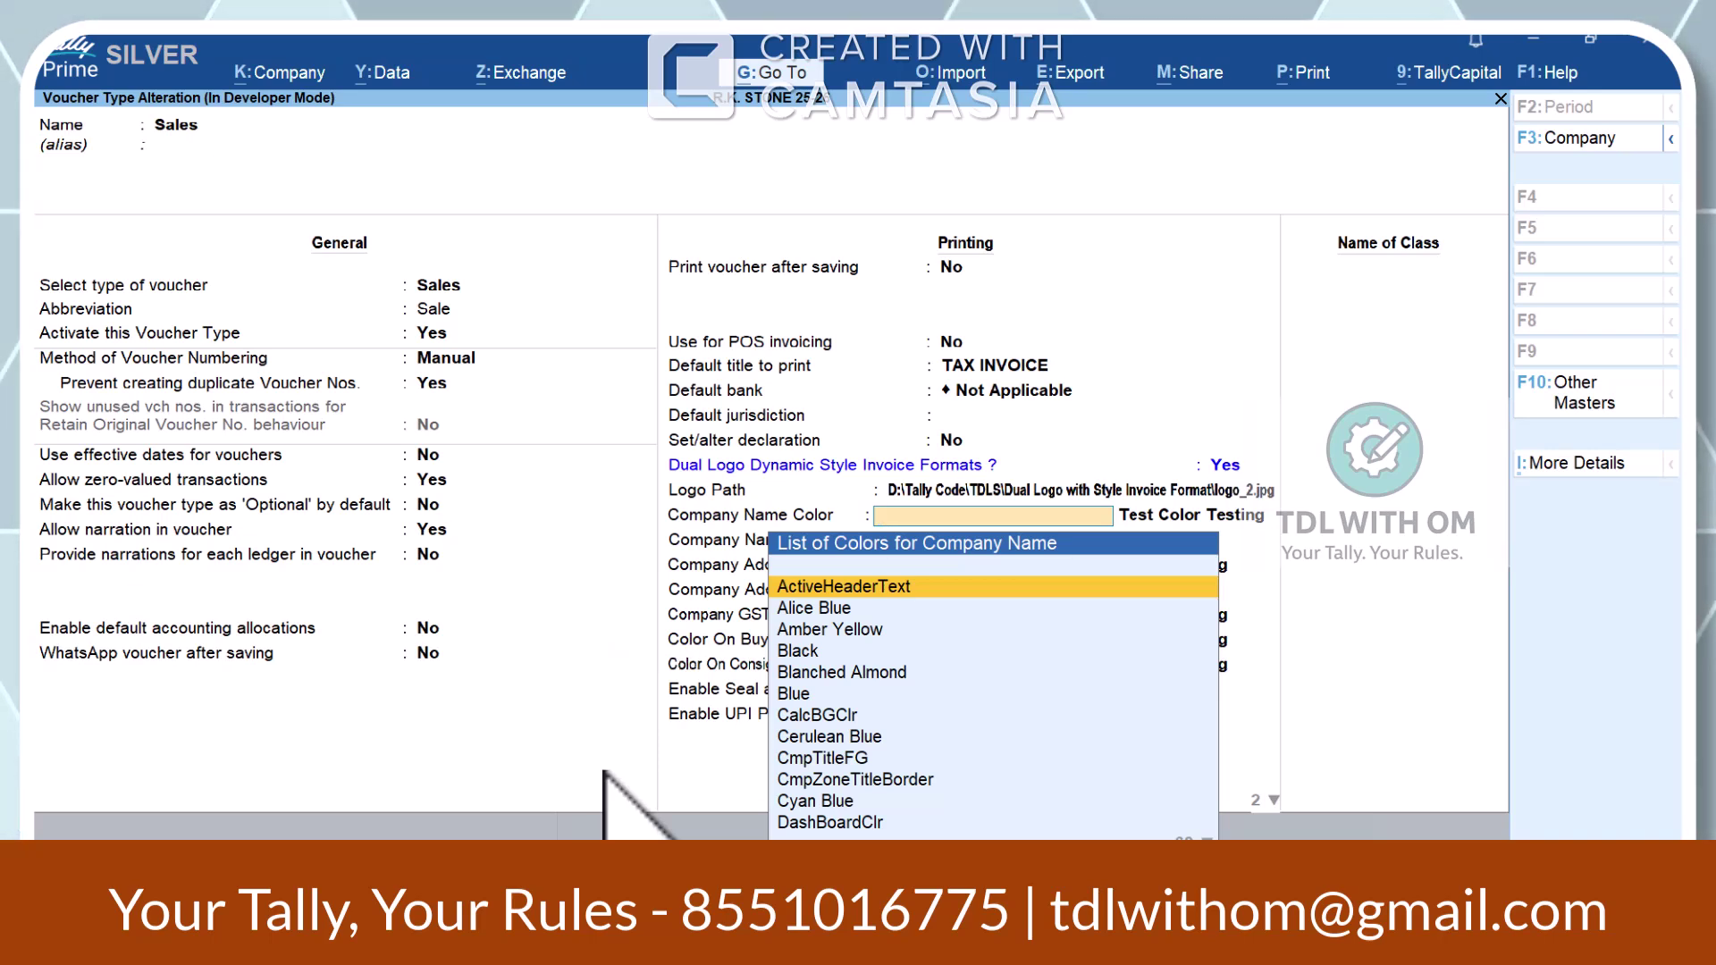
type("red")
key("Return")
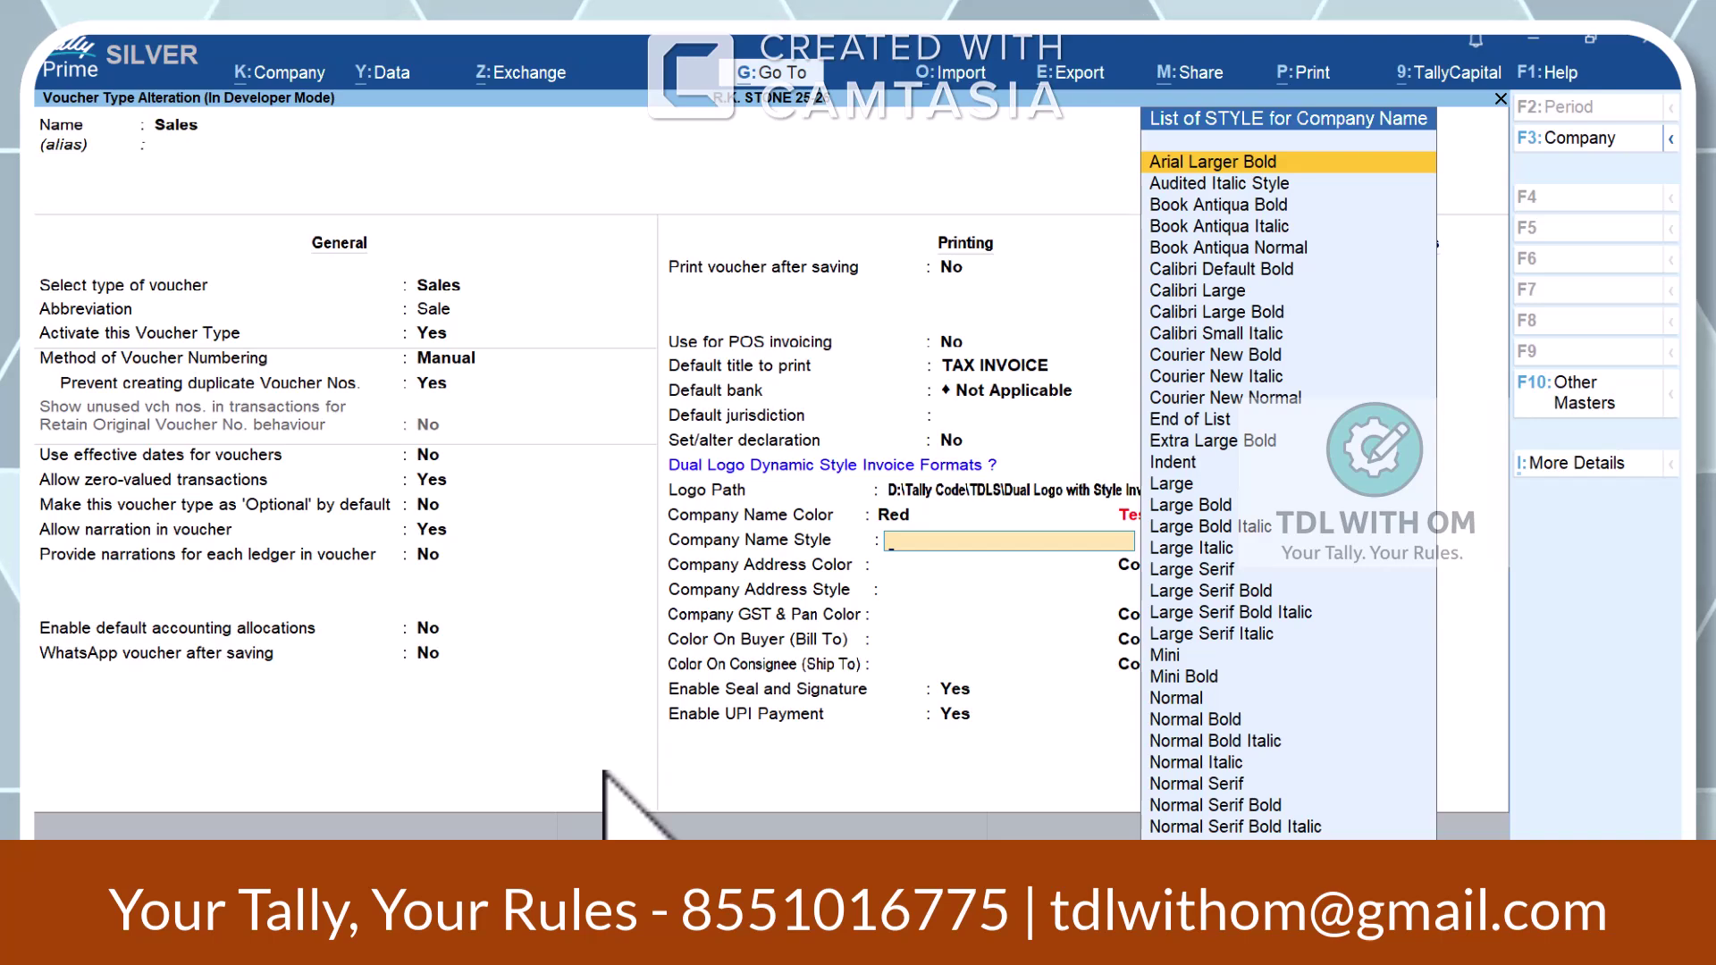
key("Return")
- Return to the company name color and change it to ActiveHeaderText
key("BackSpace")
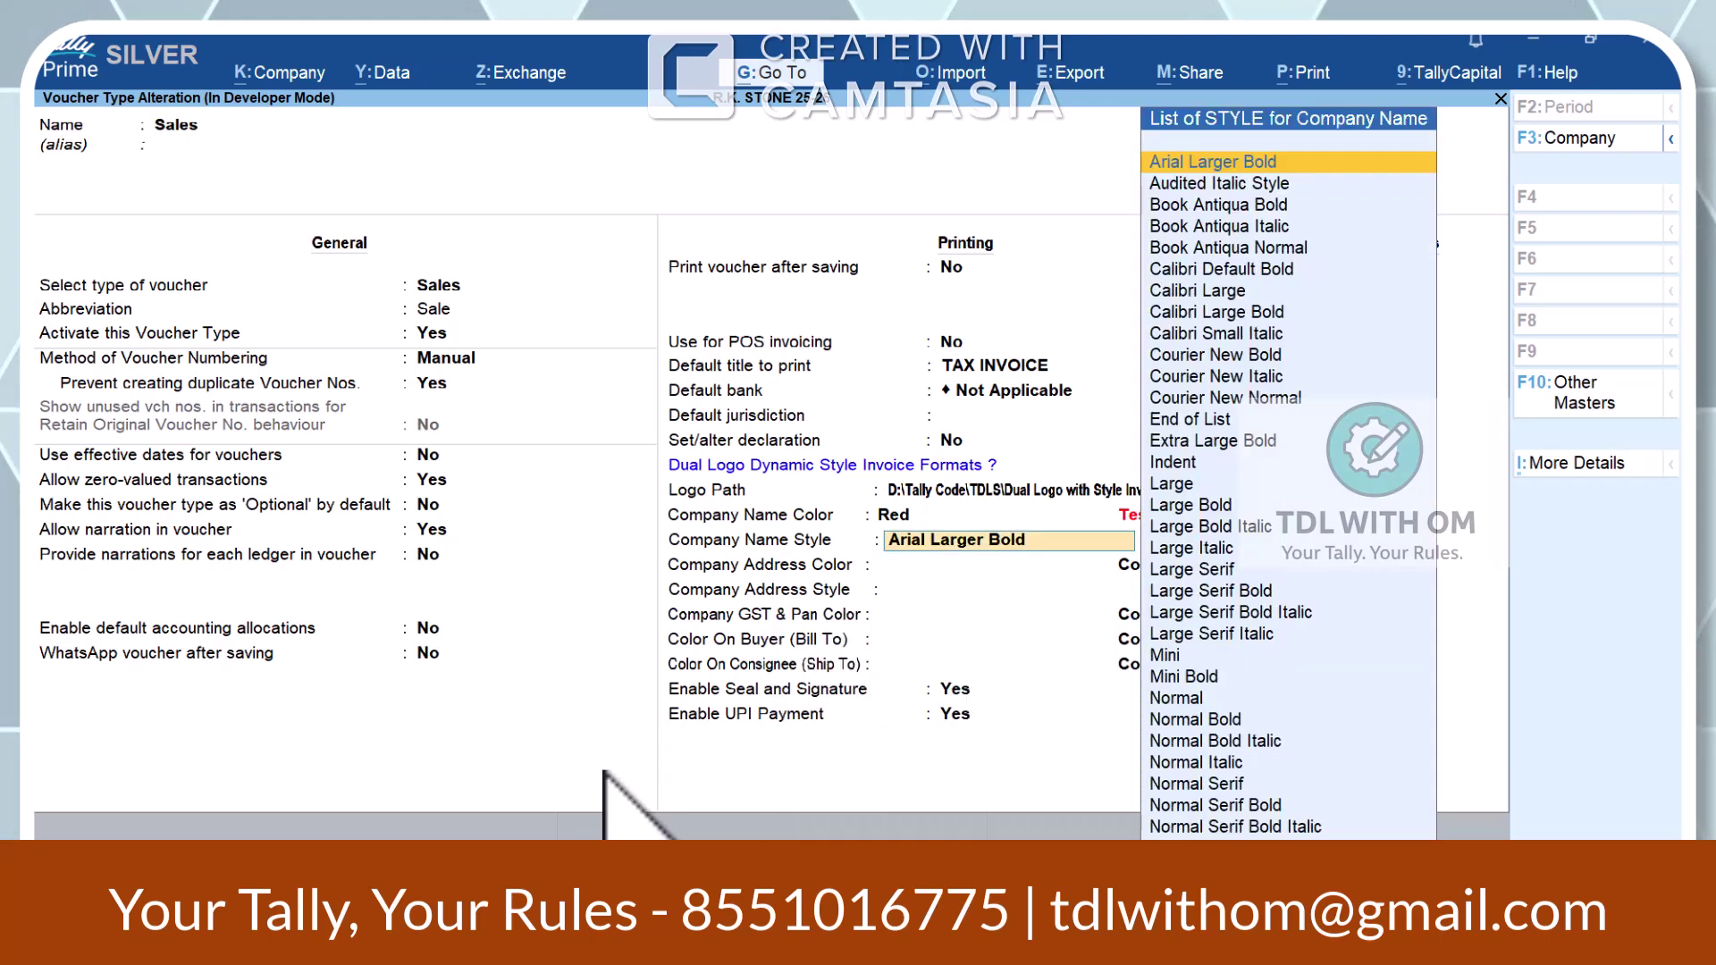
key("BackSpace")
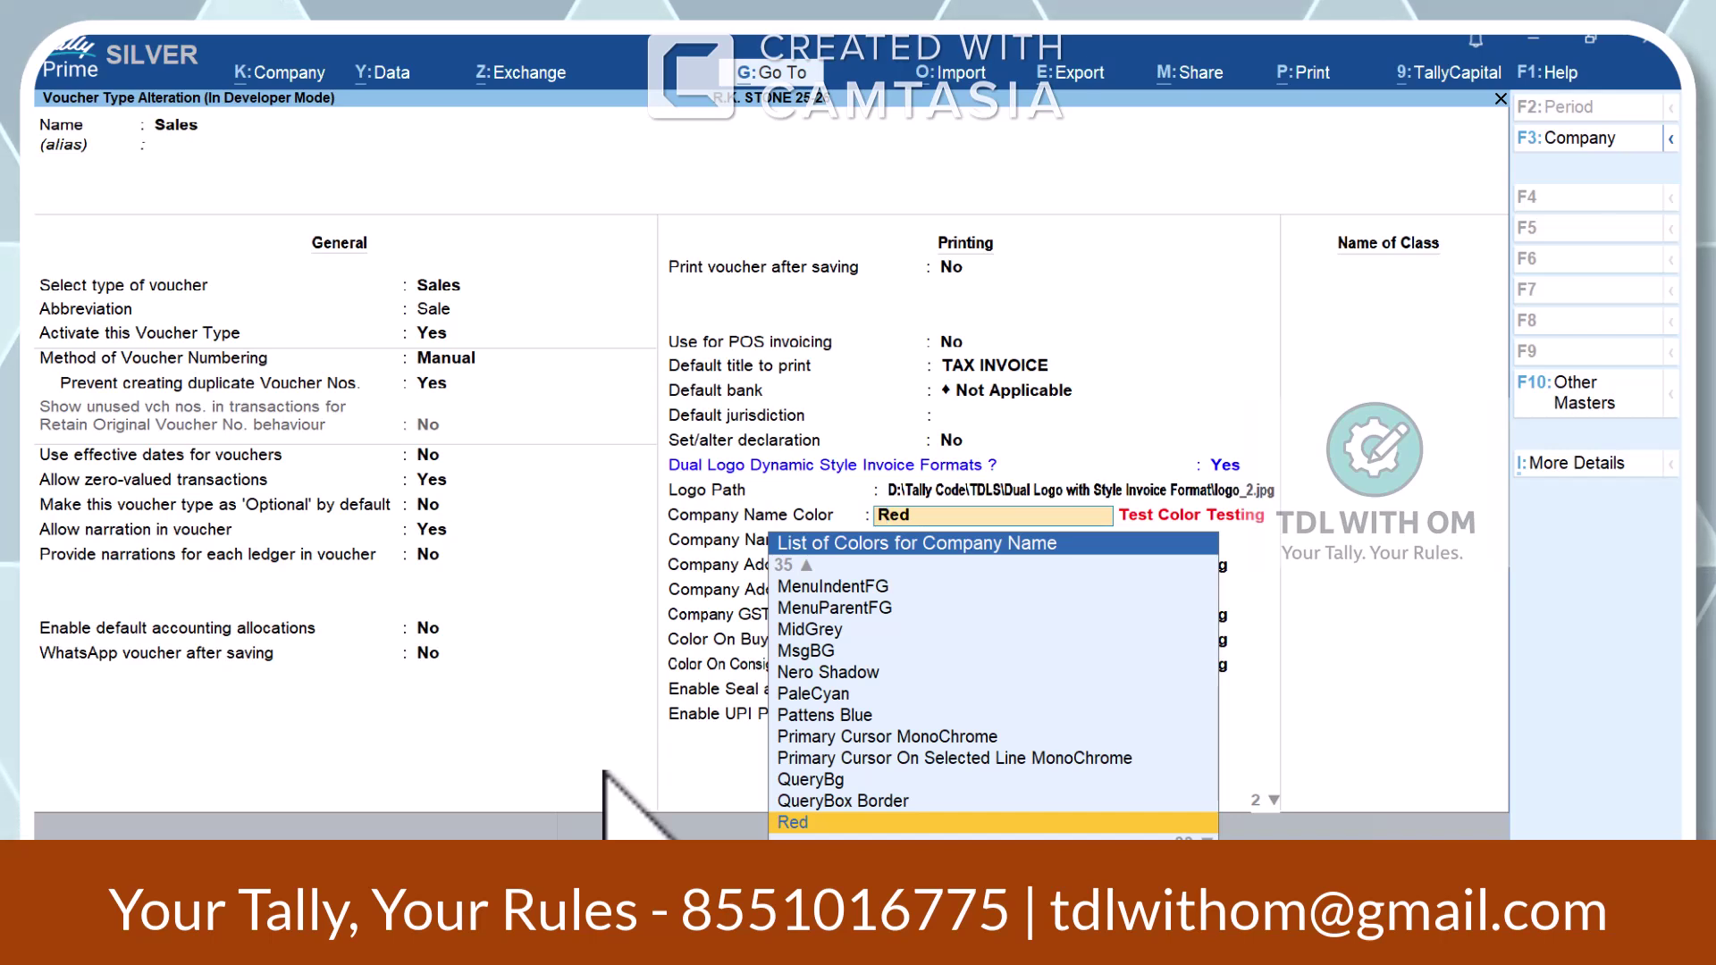
key("Up")
key("Up")
key("Up")
key("Up")
key("Up")
key("Up")
key("Up")
key("Up")
key("Up")
key("Up")
key("Up")
key("Up")
key("Up")
key("Up")
key("Up")
key("Up")
key("Up")
key("Up")
key("Up")
key("Up")
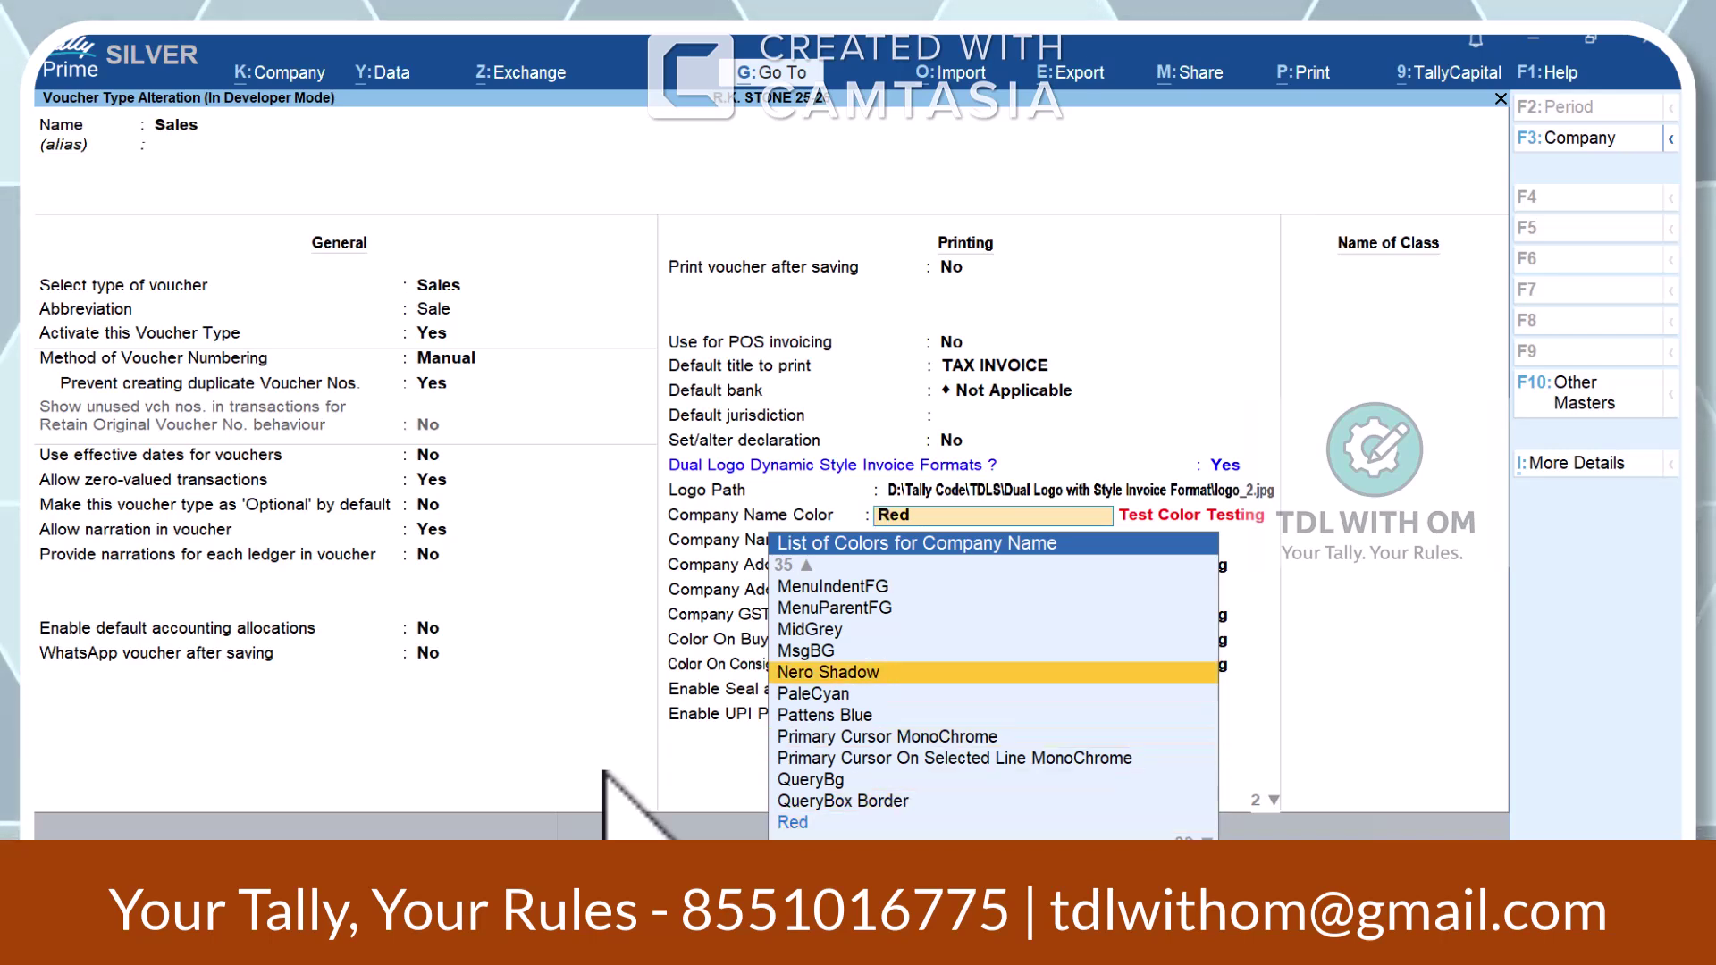
key("Up")
key("Up")
key("Up")
key("Up")
key("Up")
key("Up")
key("Up")
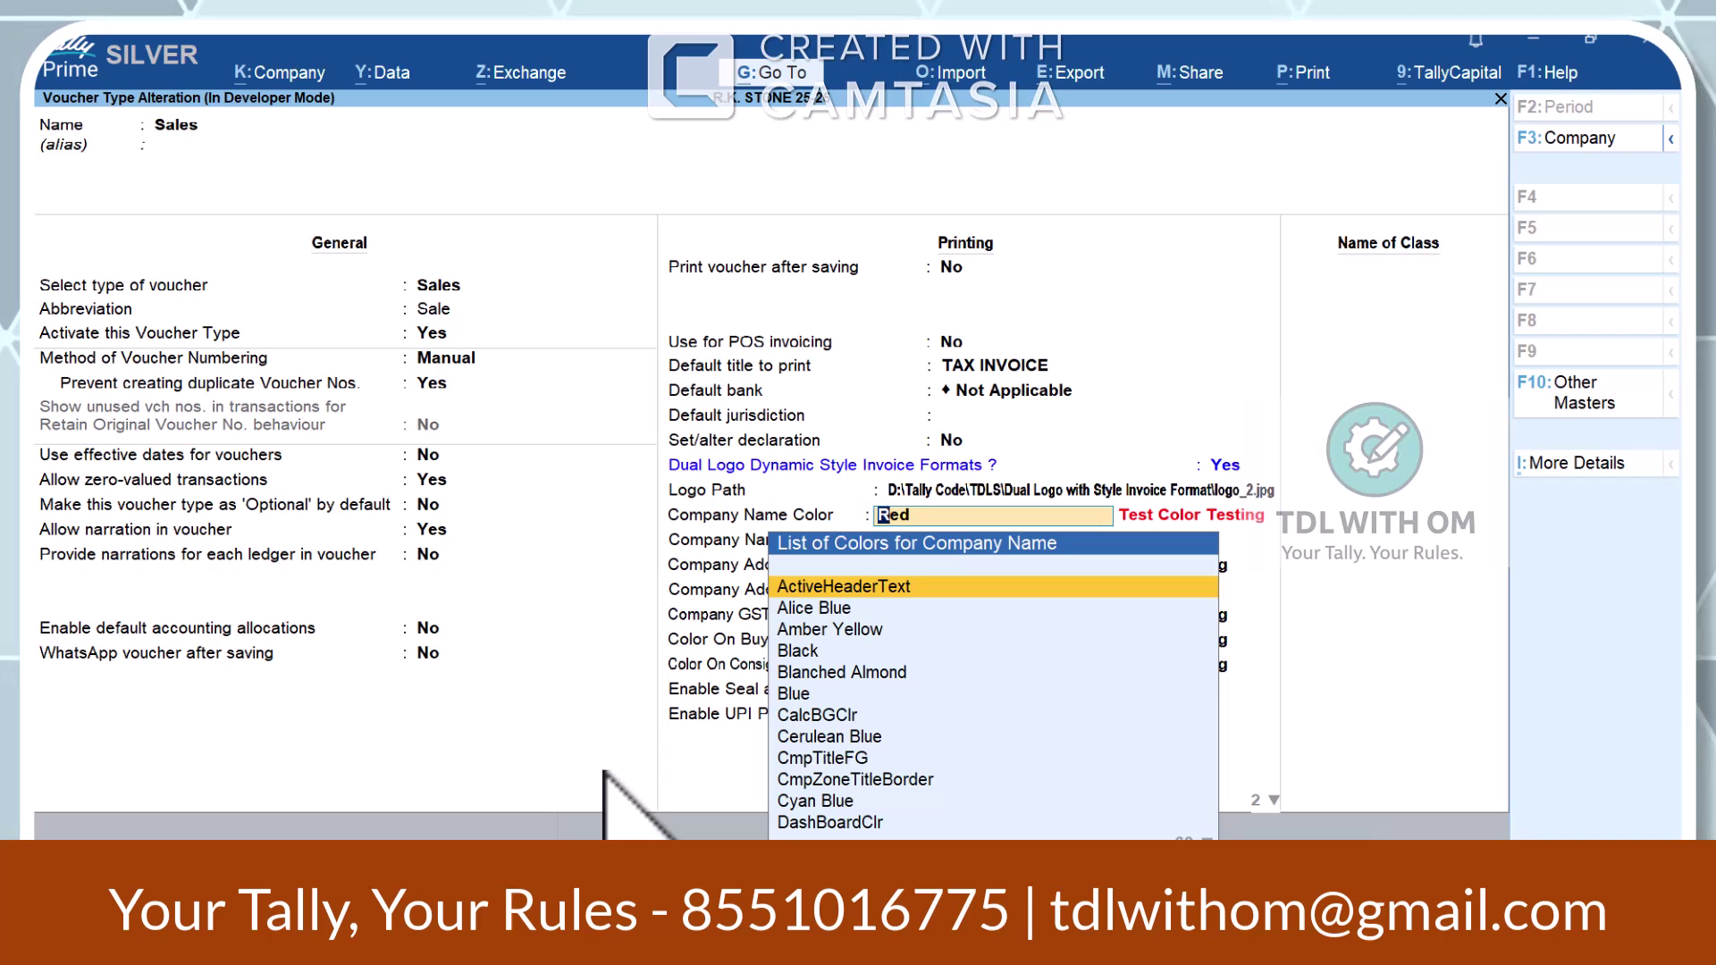
key("Return")
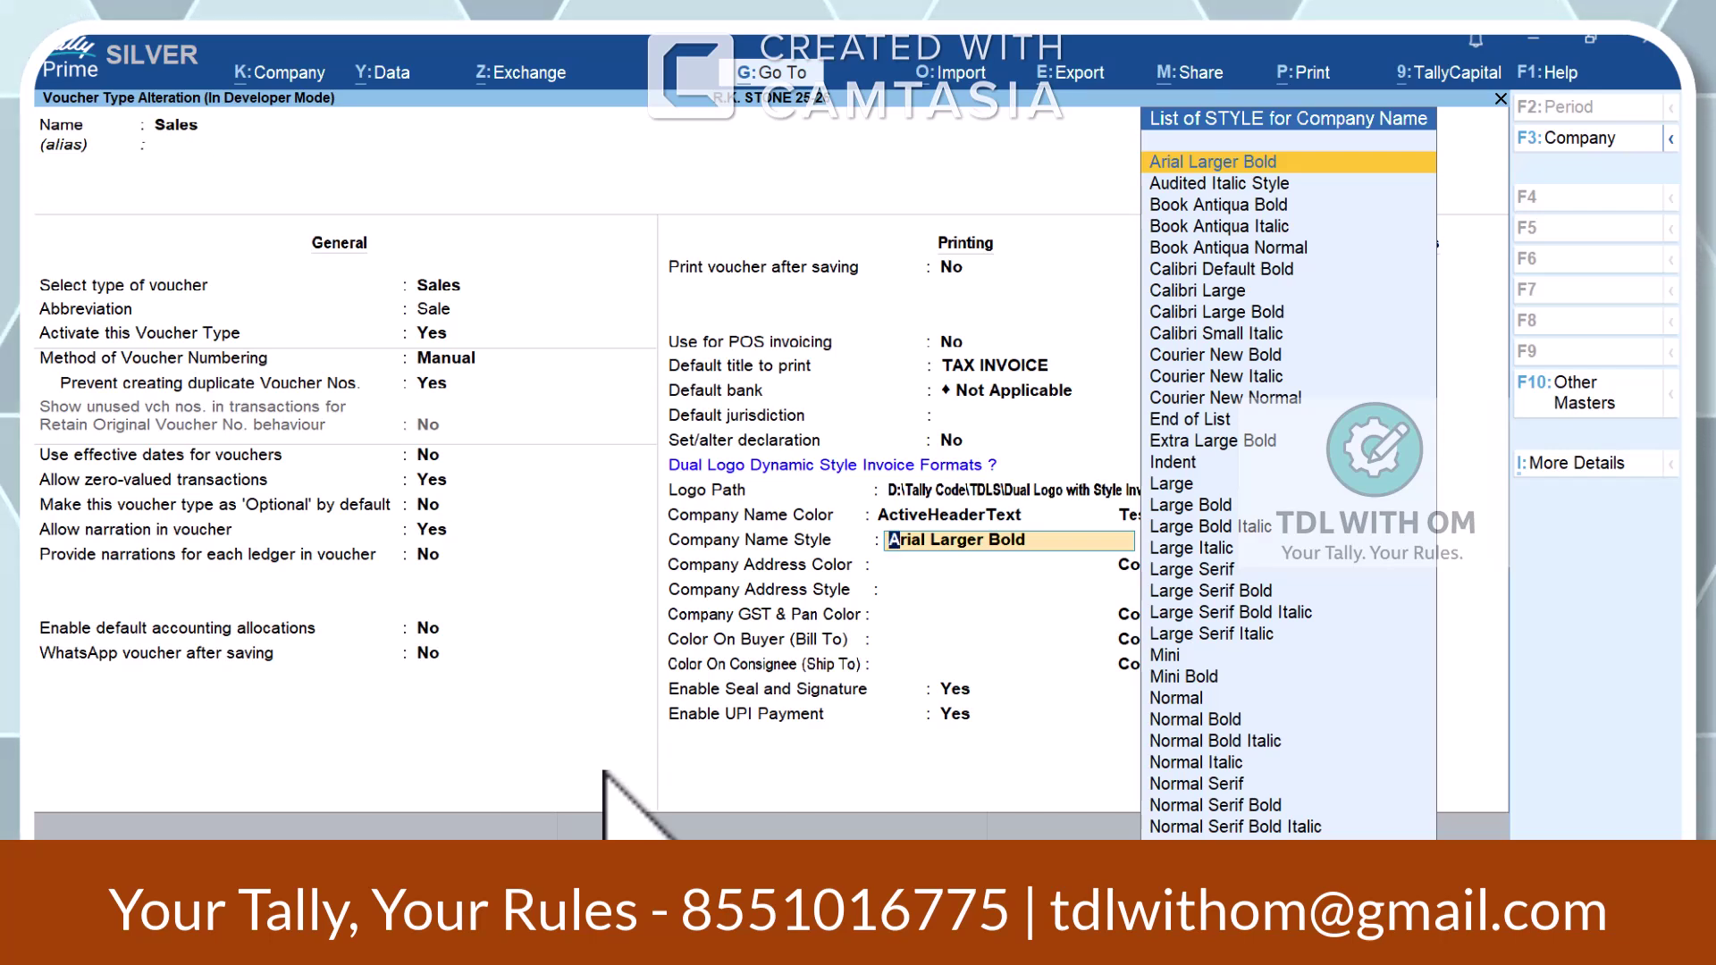
- Replace the company name style with Extra Large Bold
type("A")
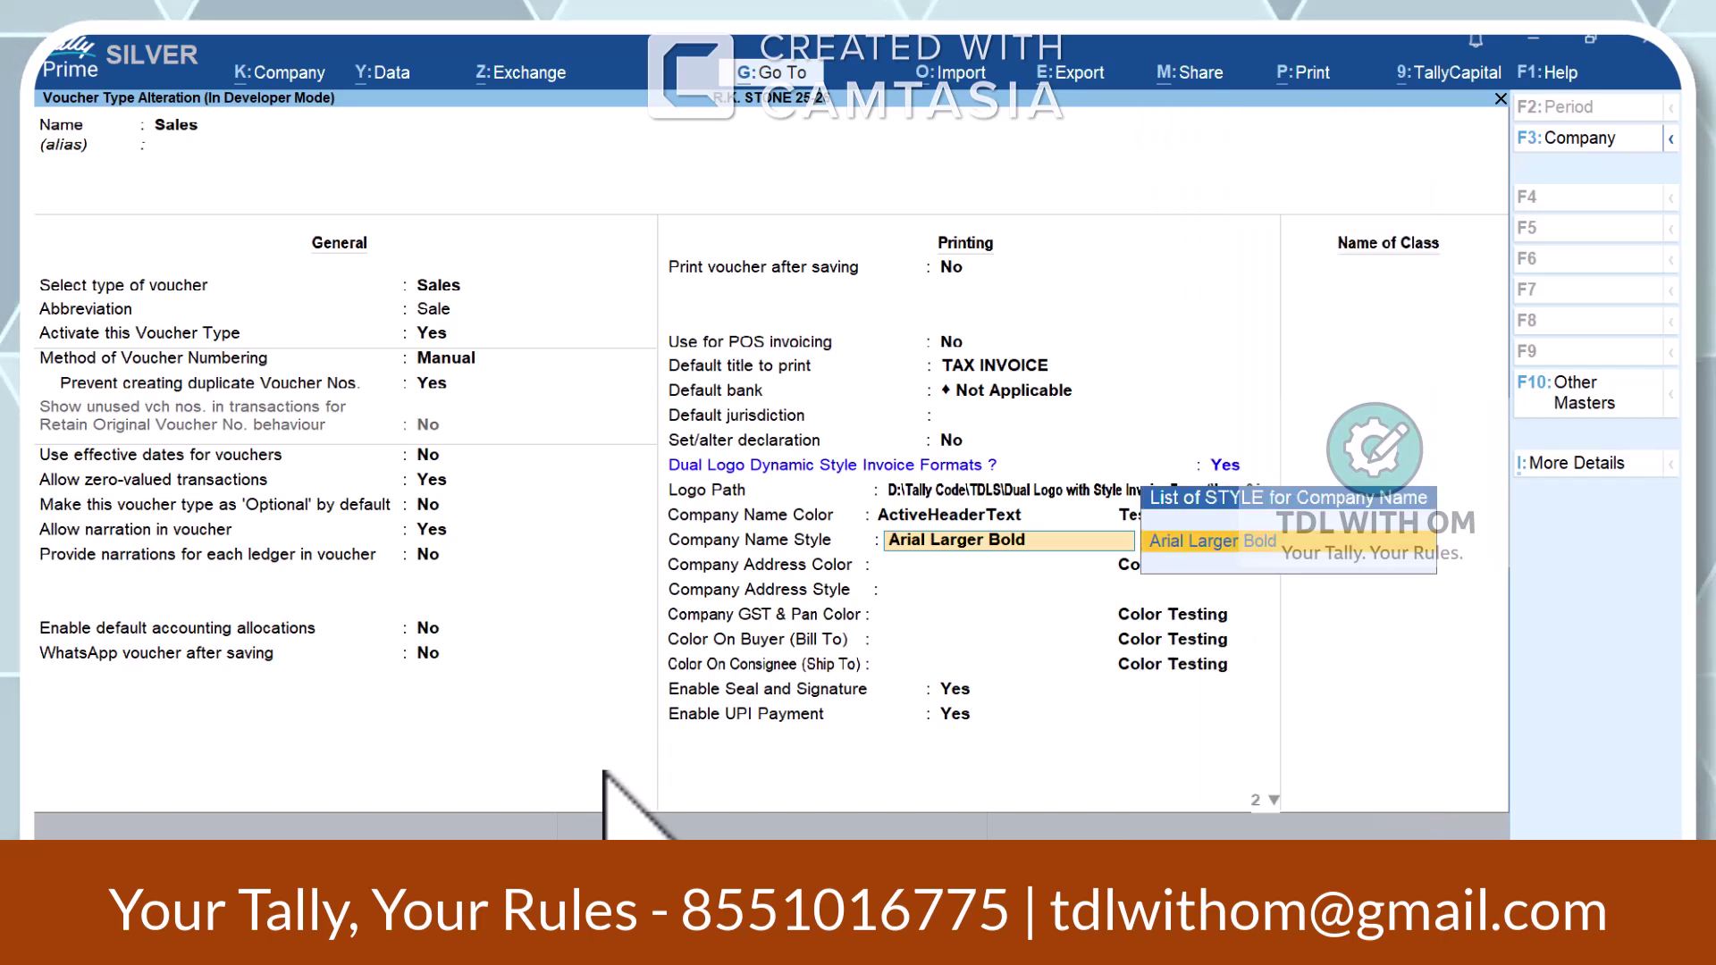
key("BackSpace")
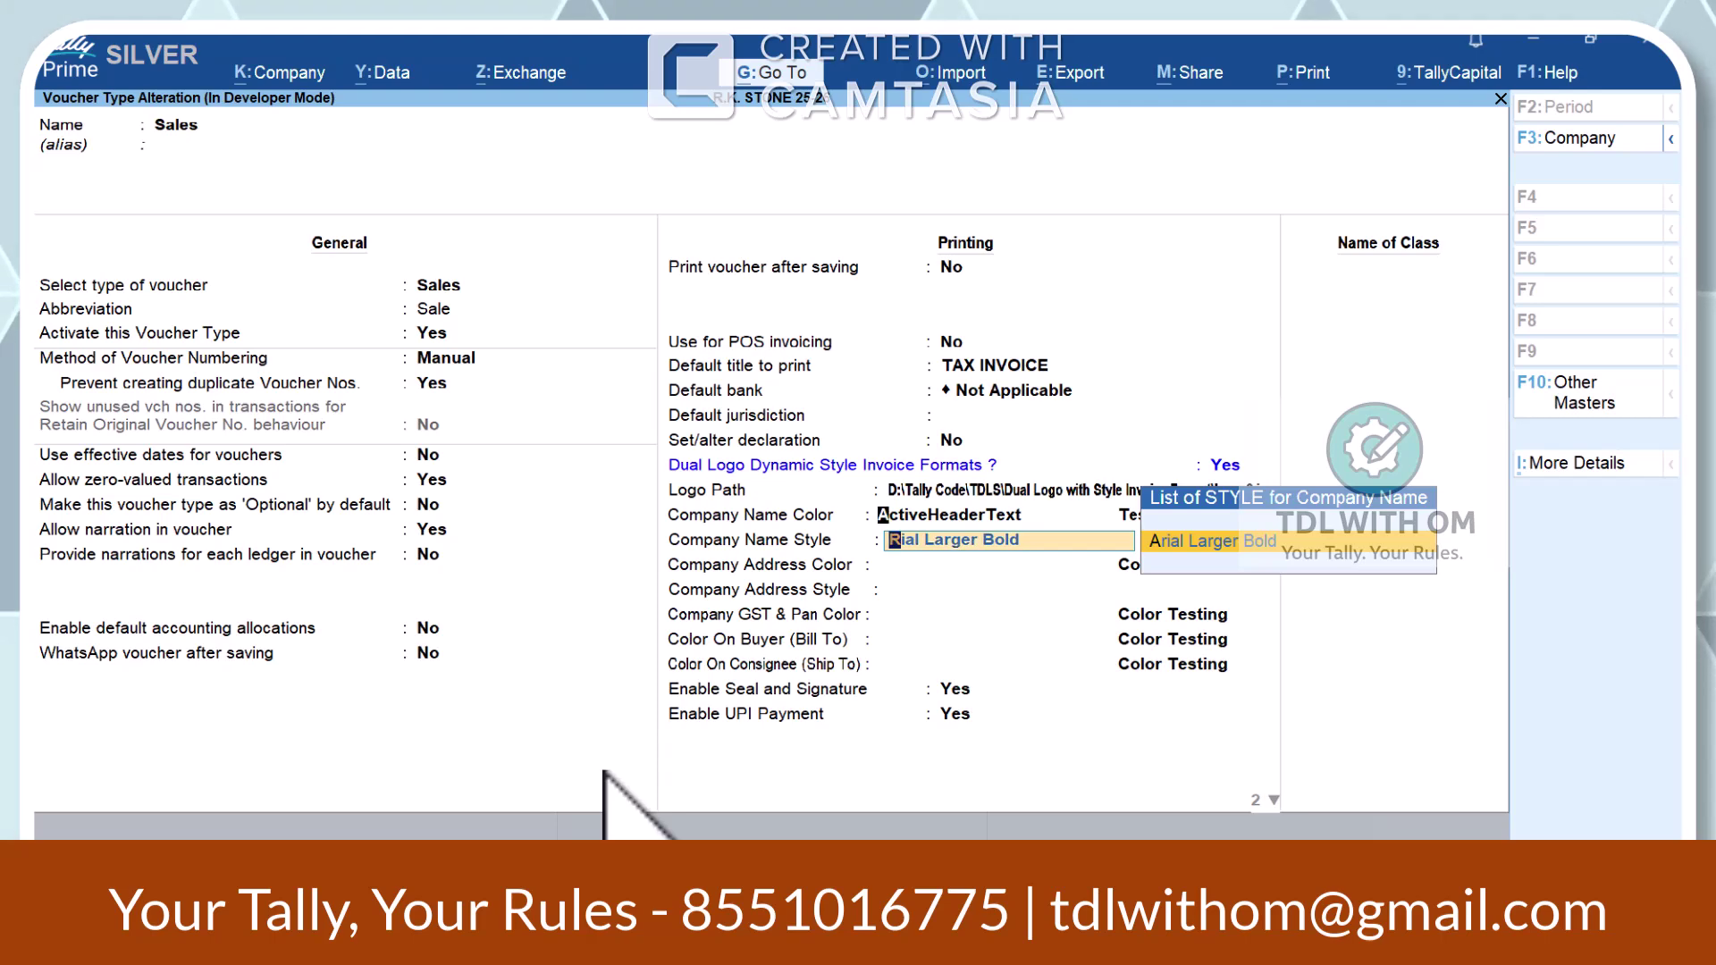
key("BackSpace")
key("Return")
key("Down")
key("Down")
key("Down")
key("Down")
key("Down")
key("Down")
key("Down")
key("Down")
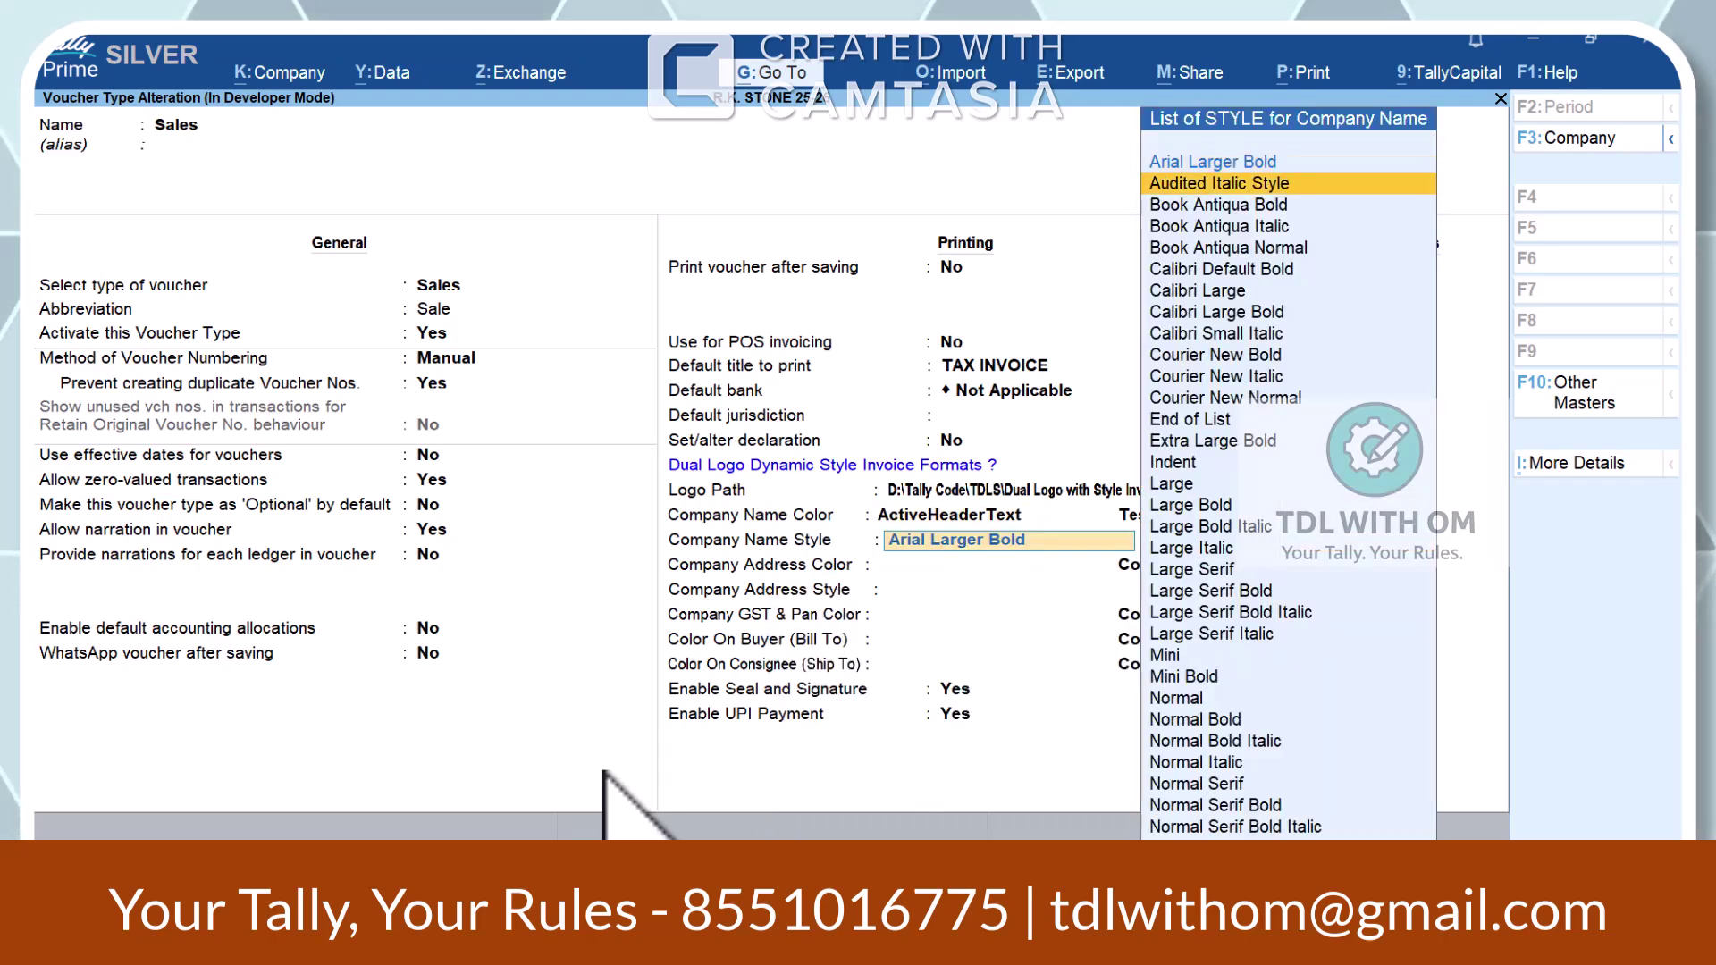
key("Up")
key("Up")
key("Up")
key("Up")
key("Up")
key("Up")
key("Up")
key("Up")
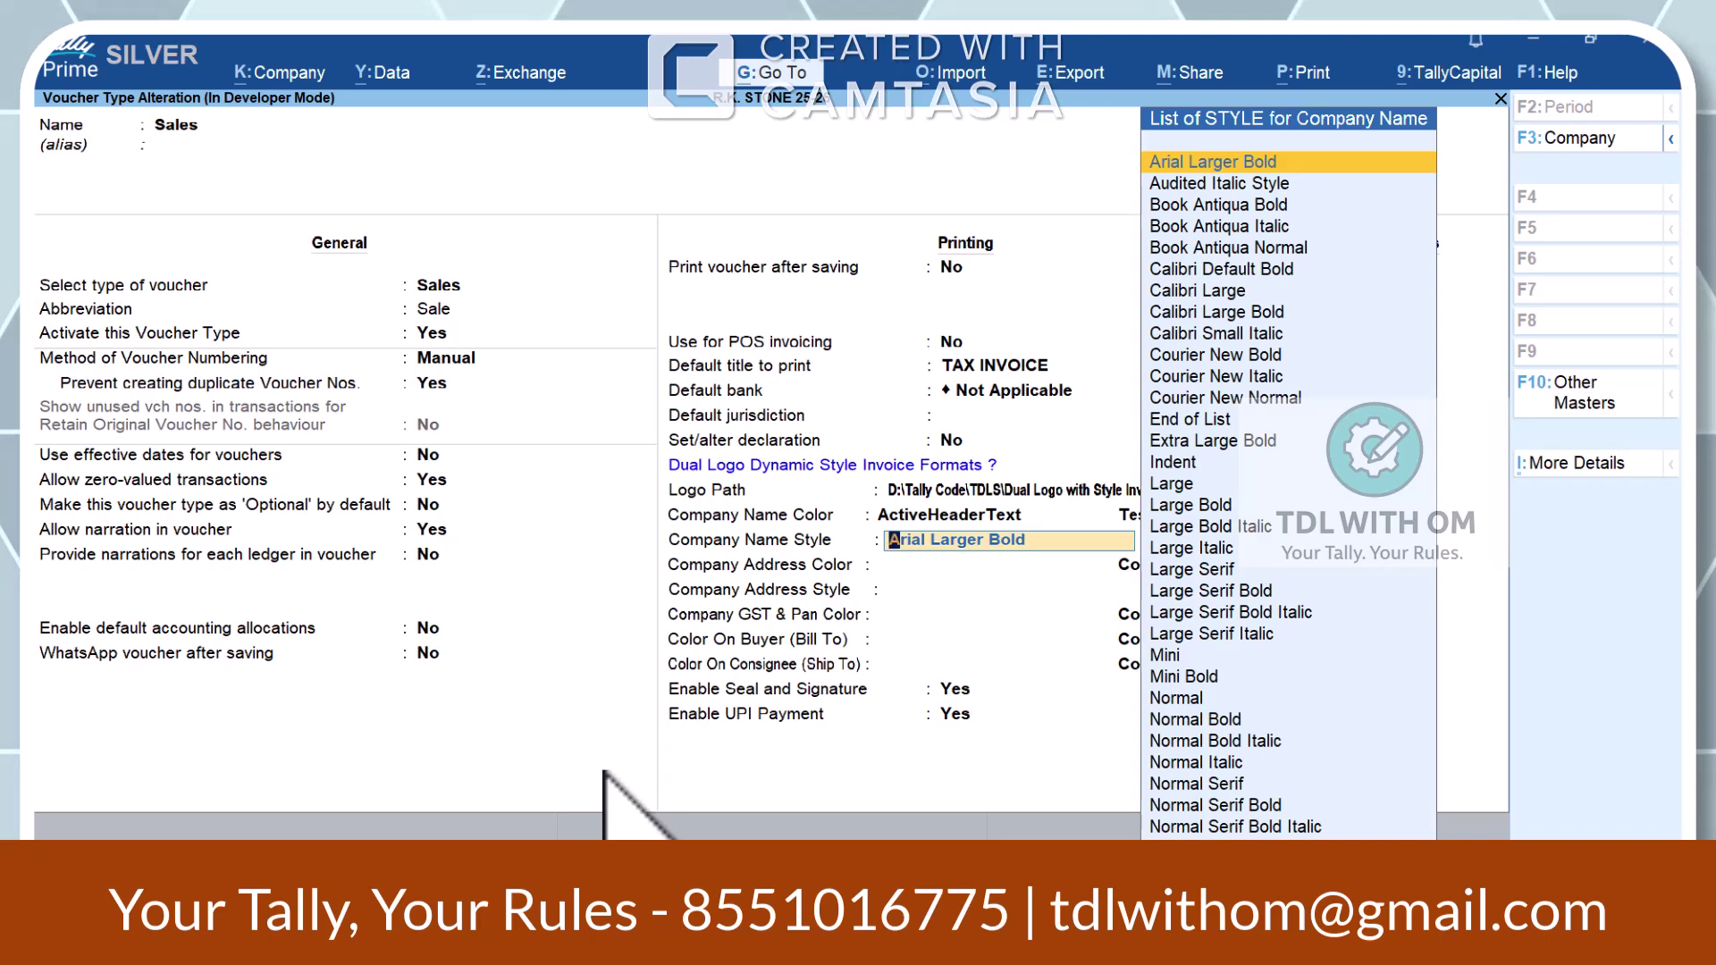
key("End")
key("space")
key("Escape")
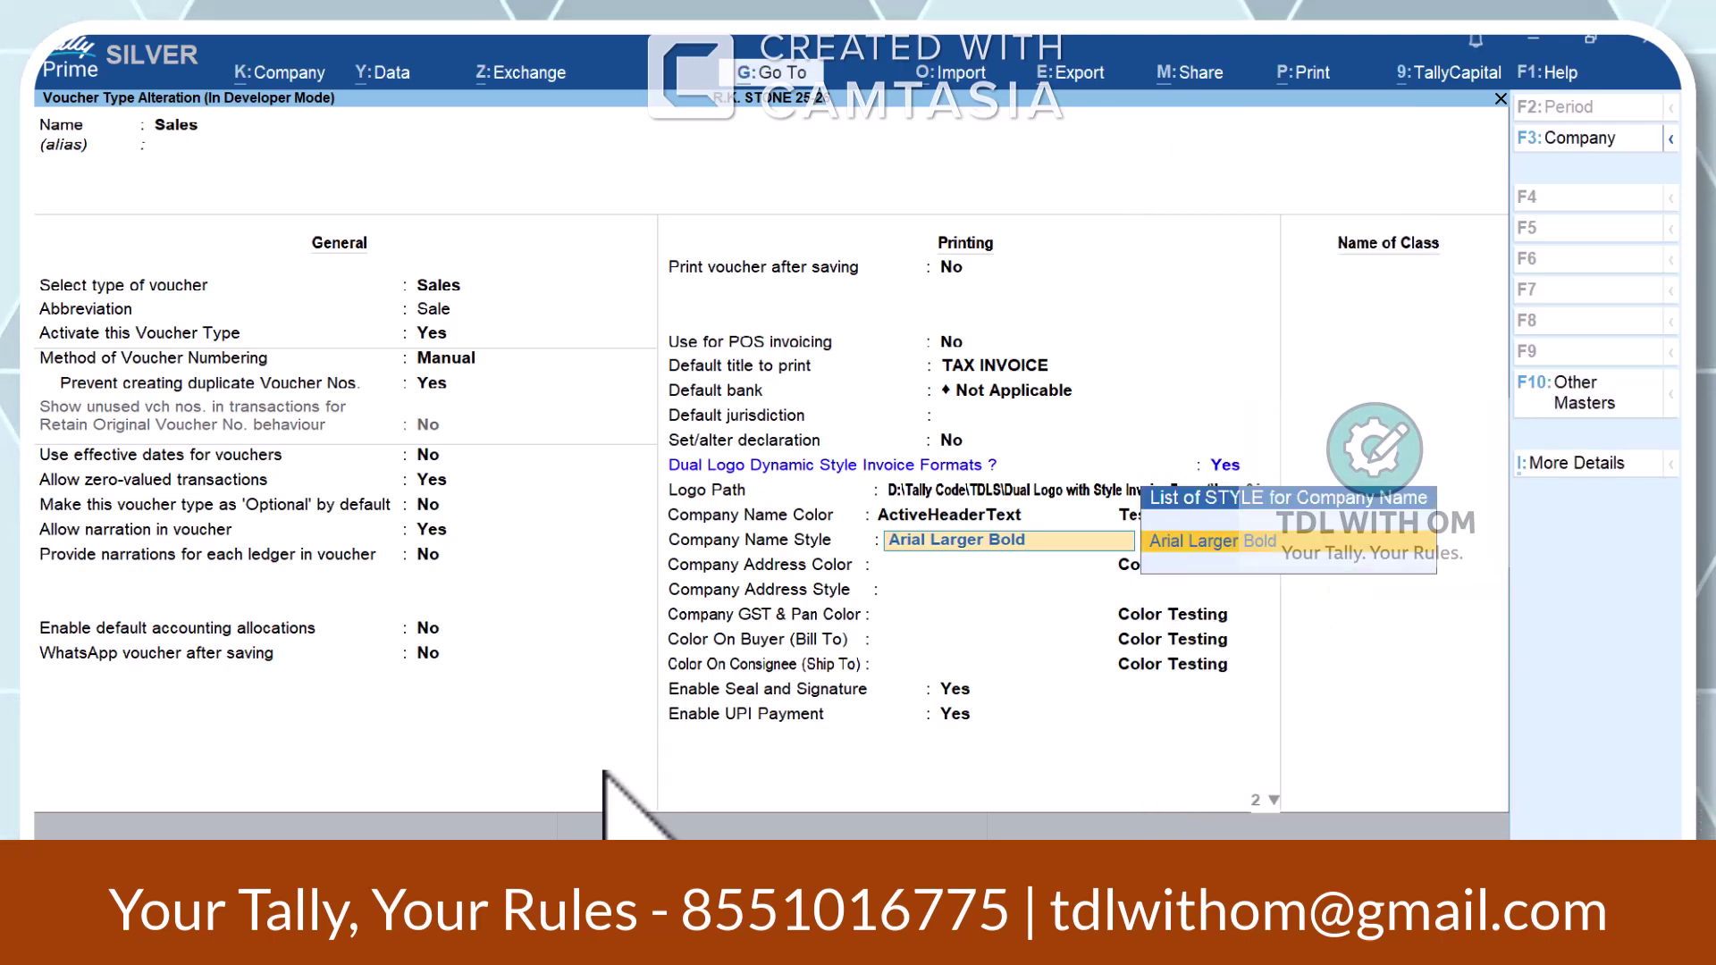
key("Escape")
type("Ex")
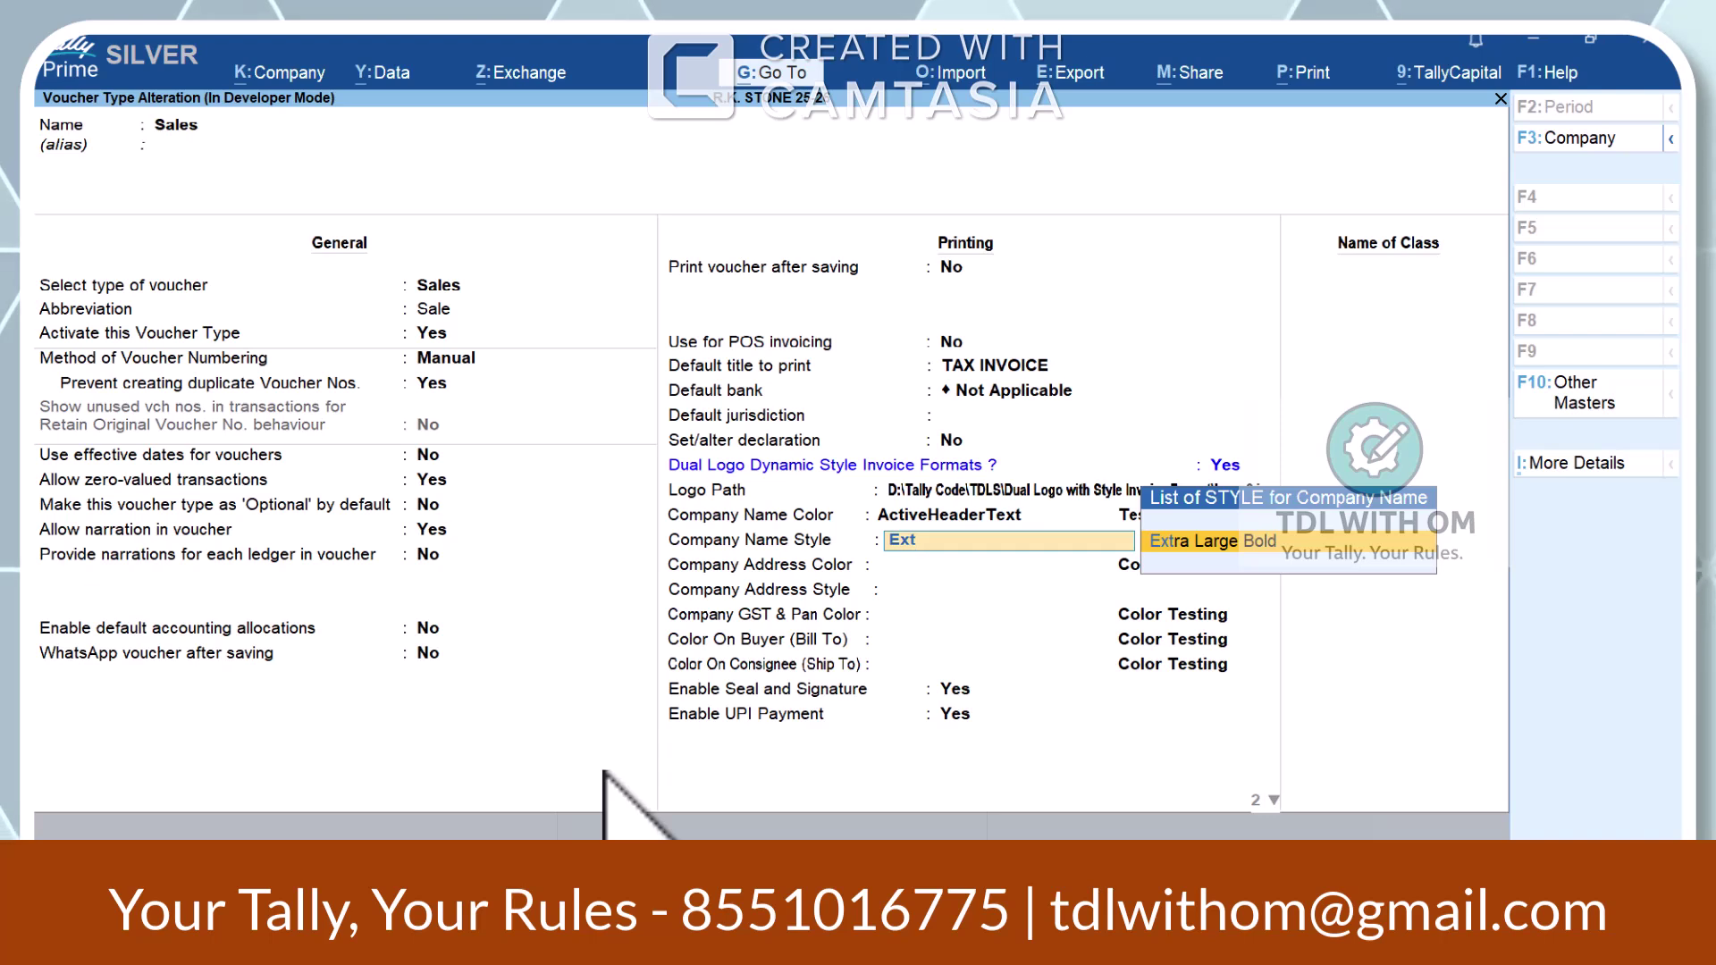
type("t")
key("Return")
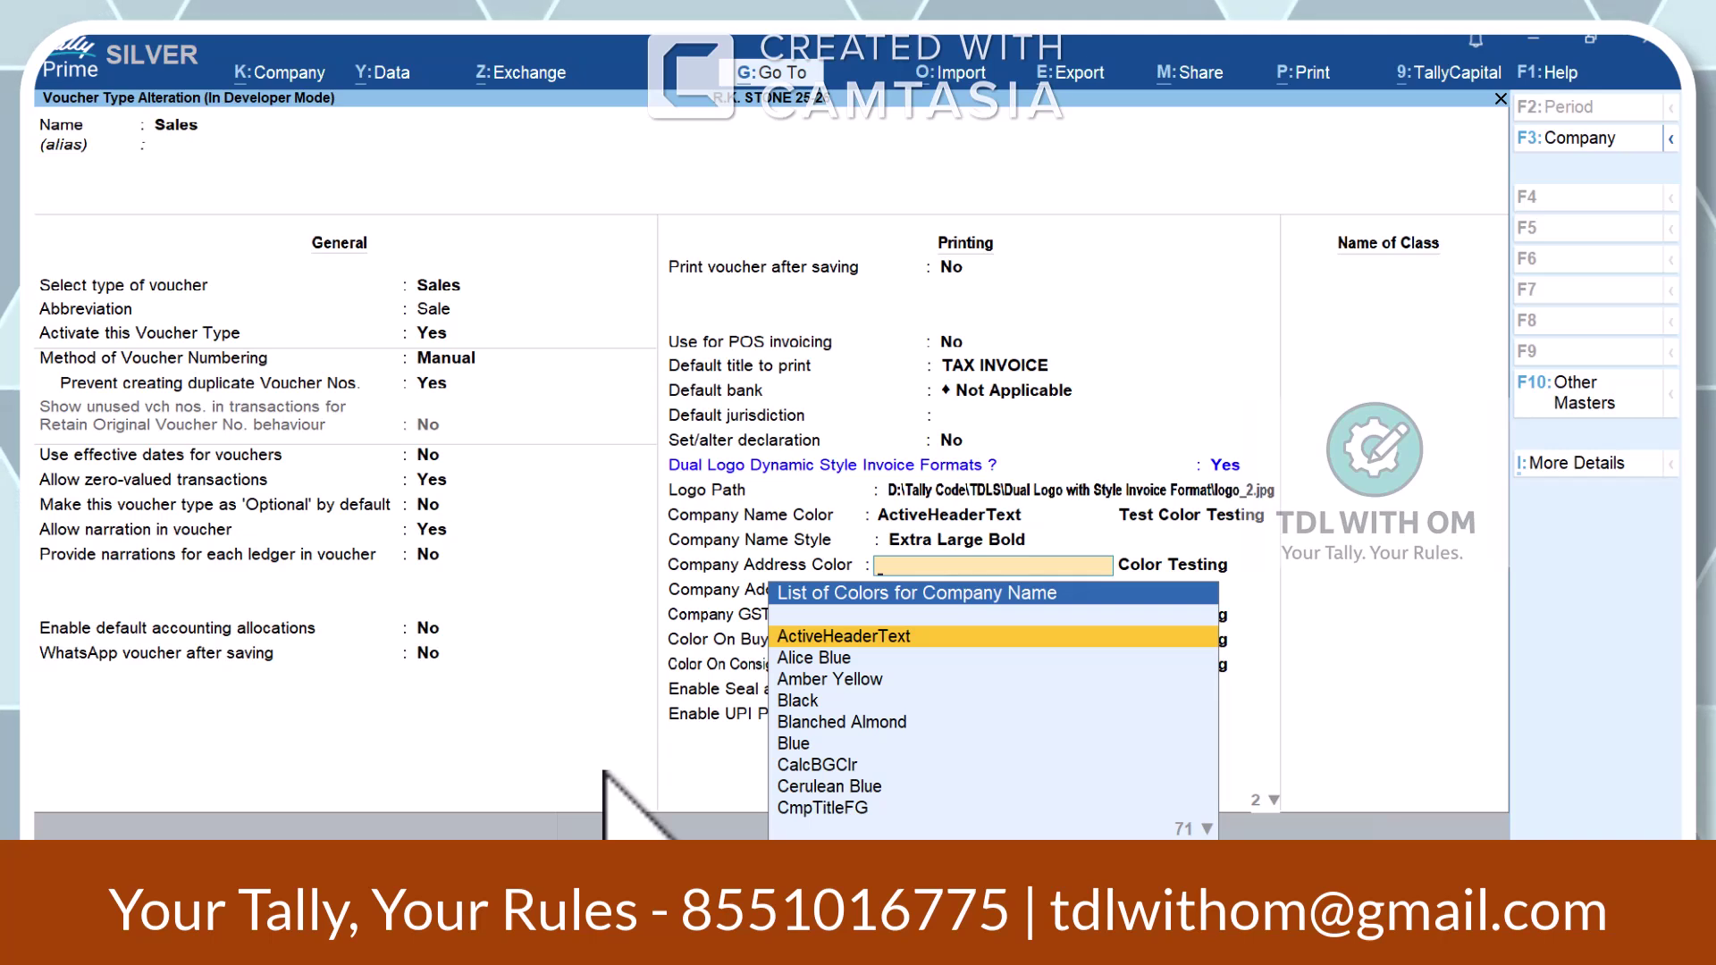
- Set the company address color to Soft Pink
type("Pi")
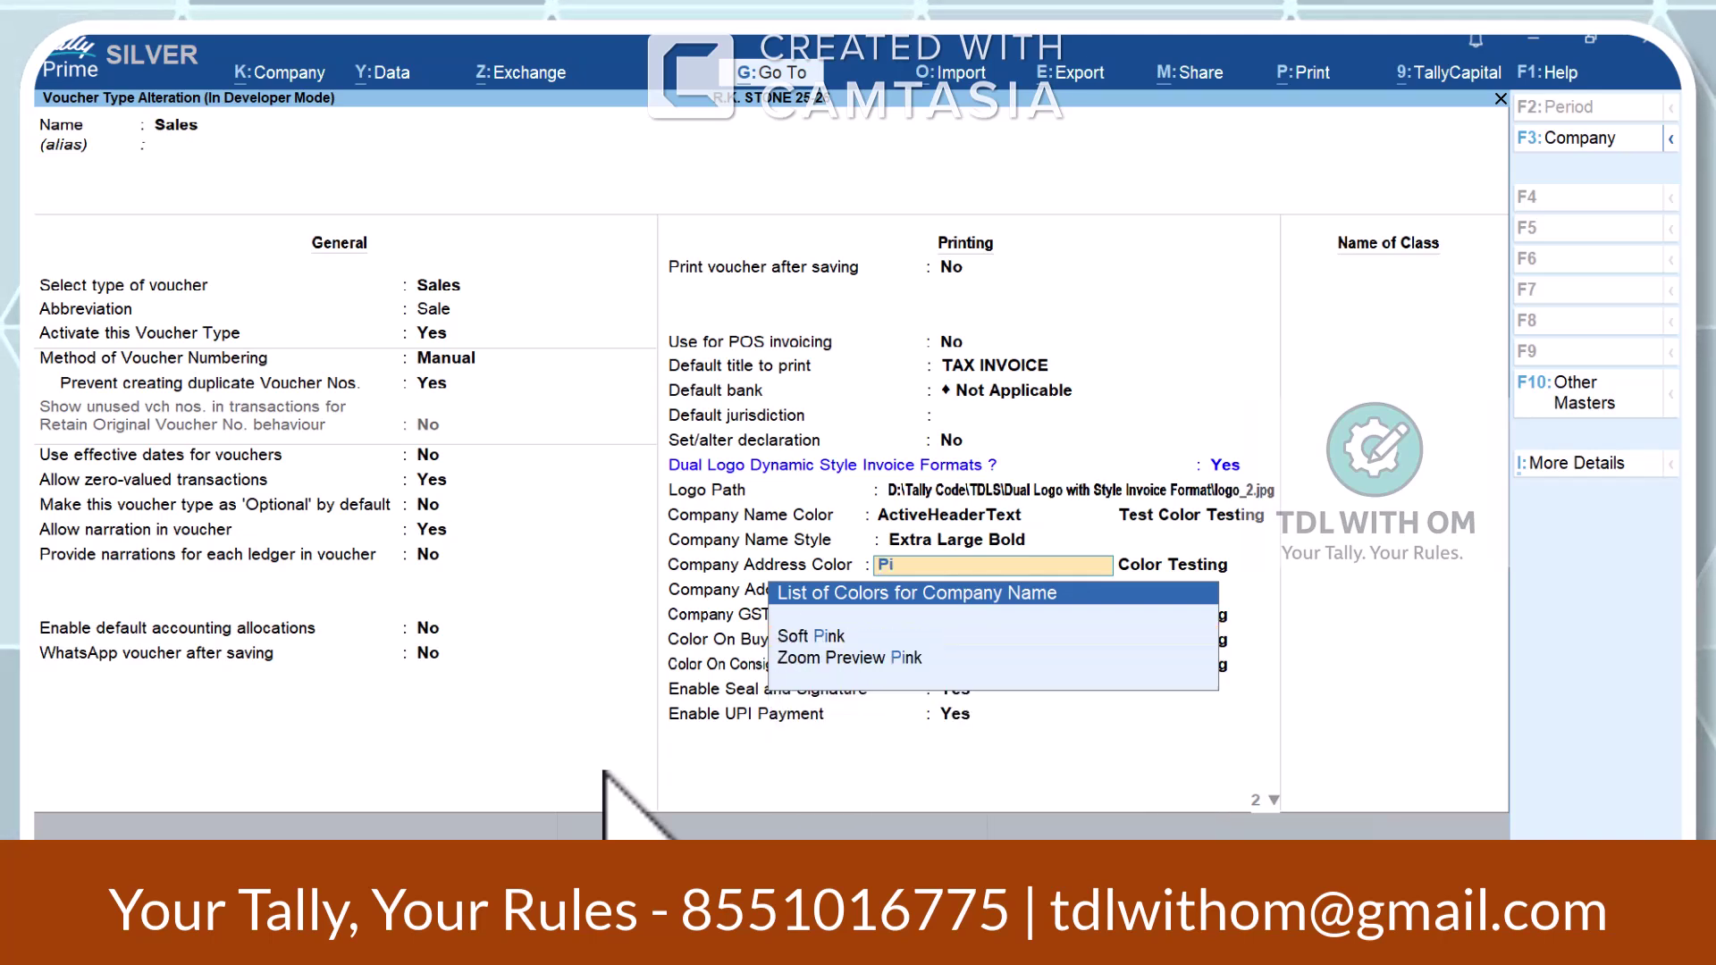
key("Down")
key("Return")
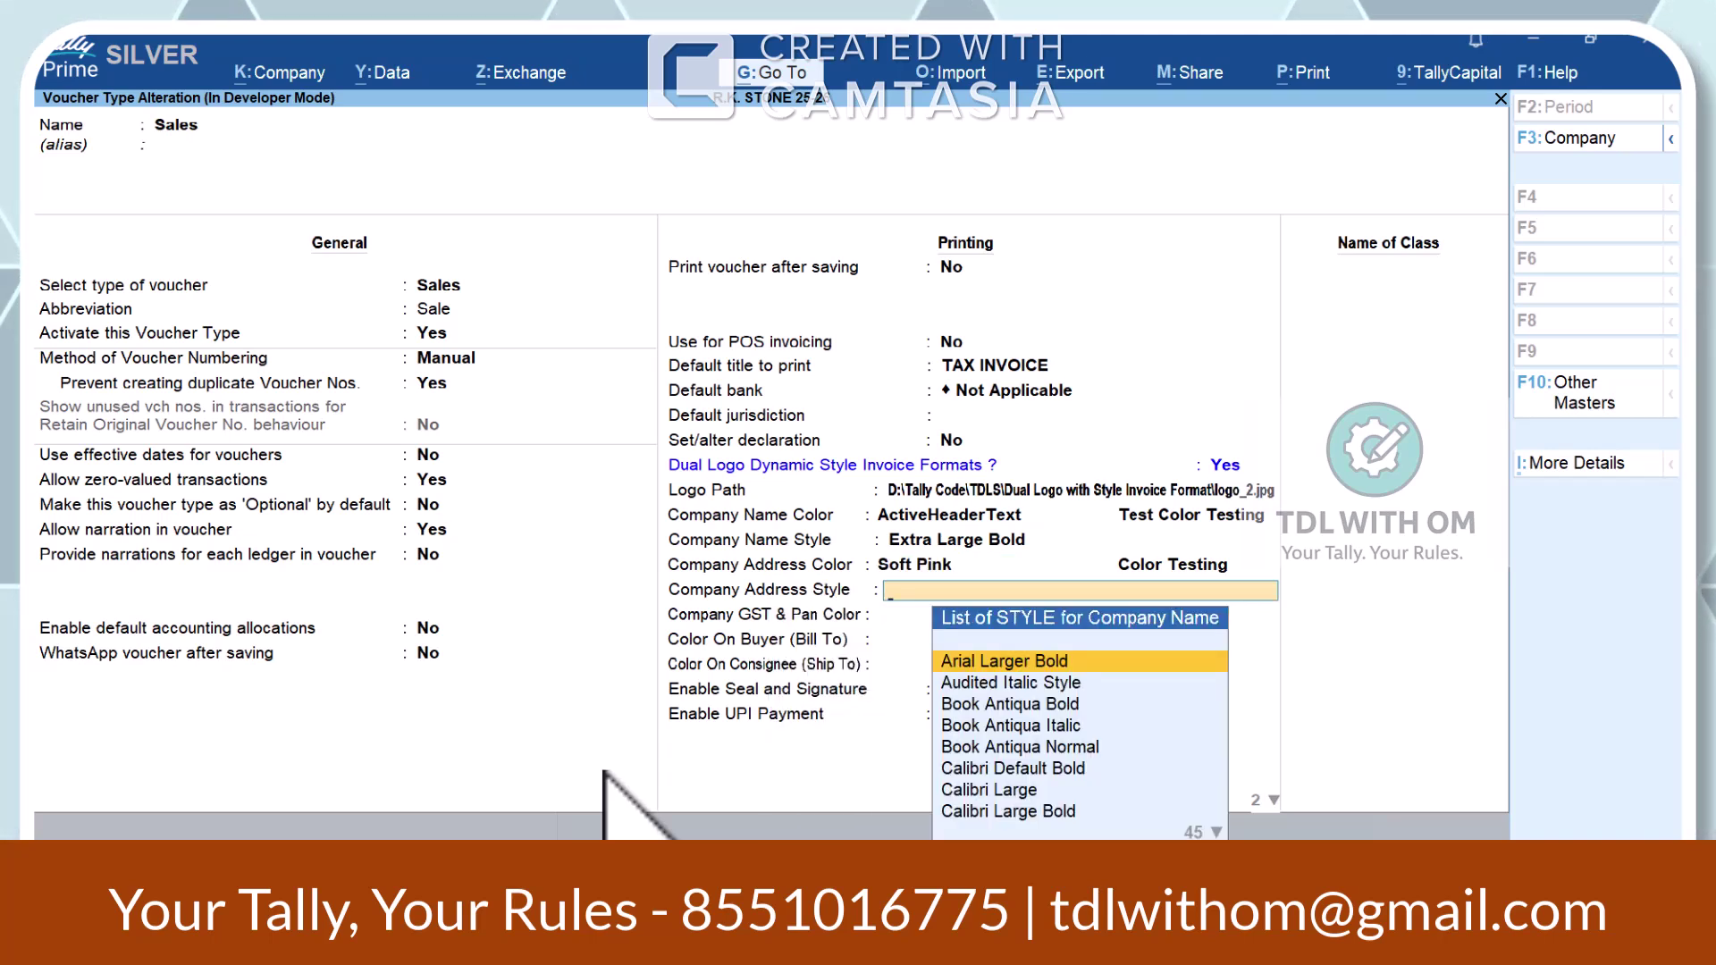
- Change the company address color to Sky Blue
key("BackSpace")
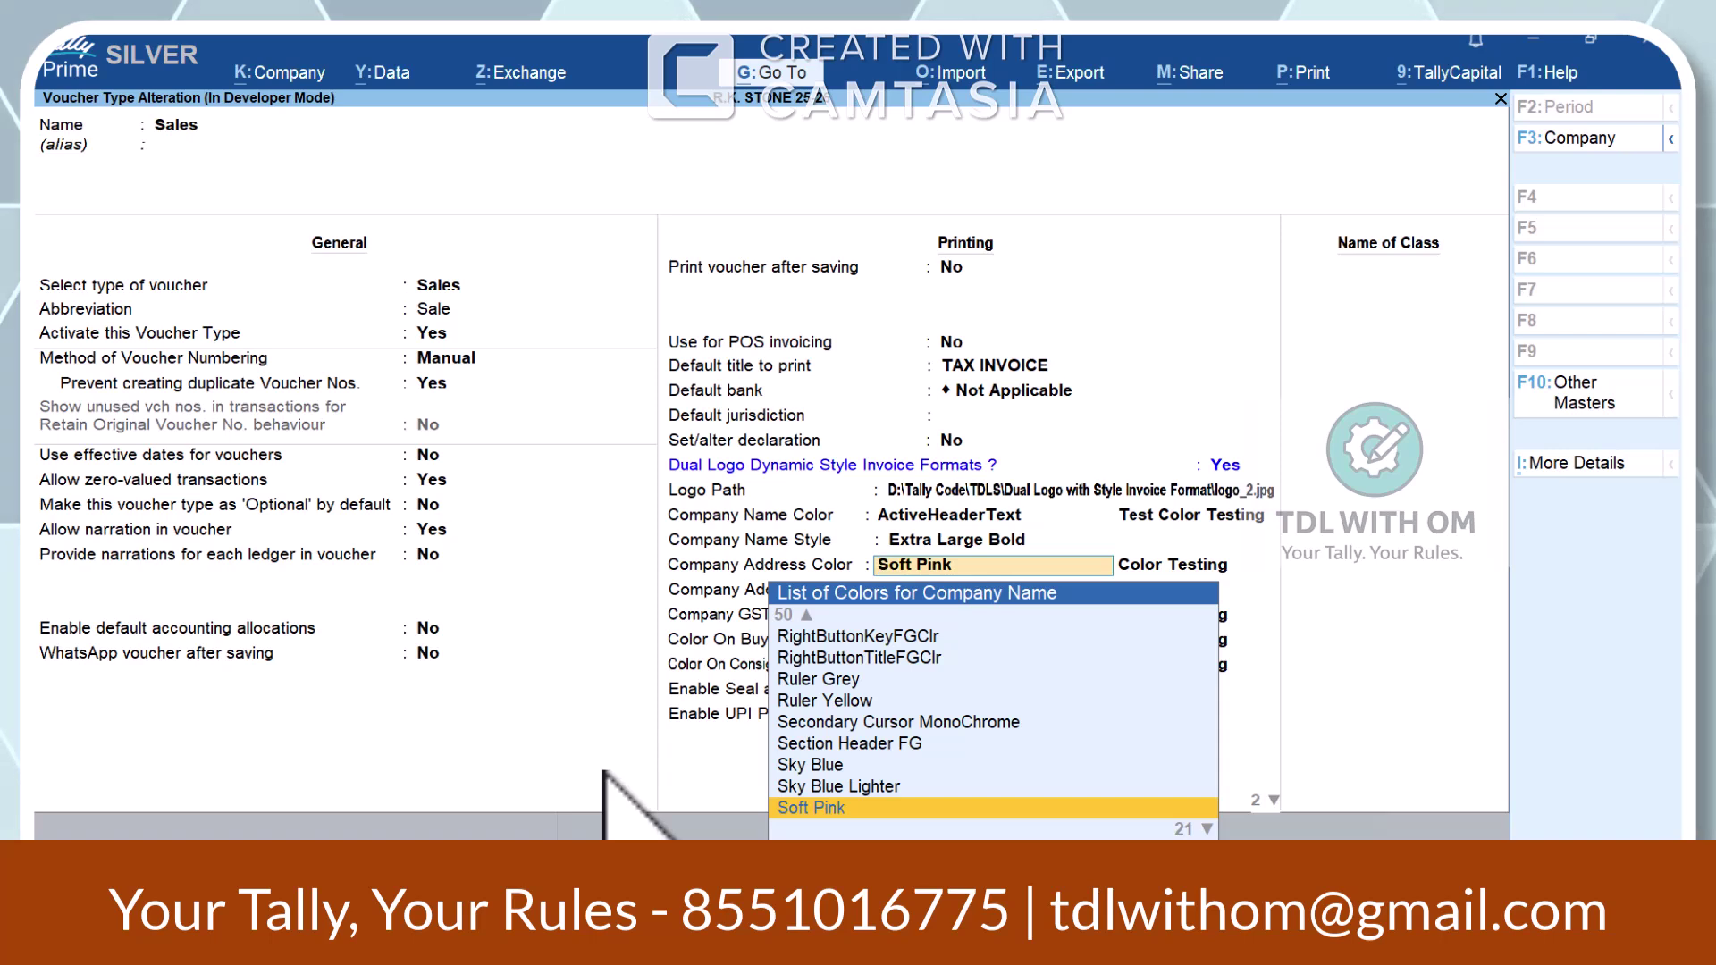
key("Up")
key("Up")
key("Return")
key("BackSpace")
key("Down")
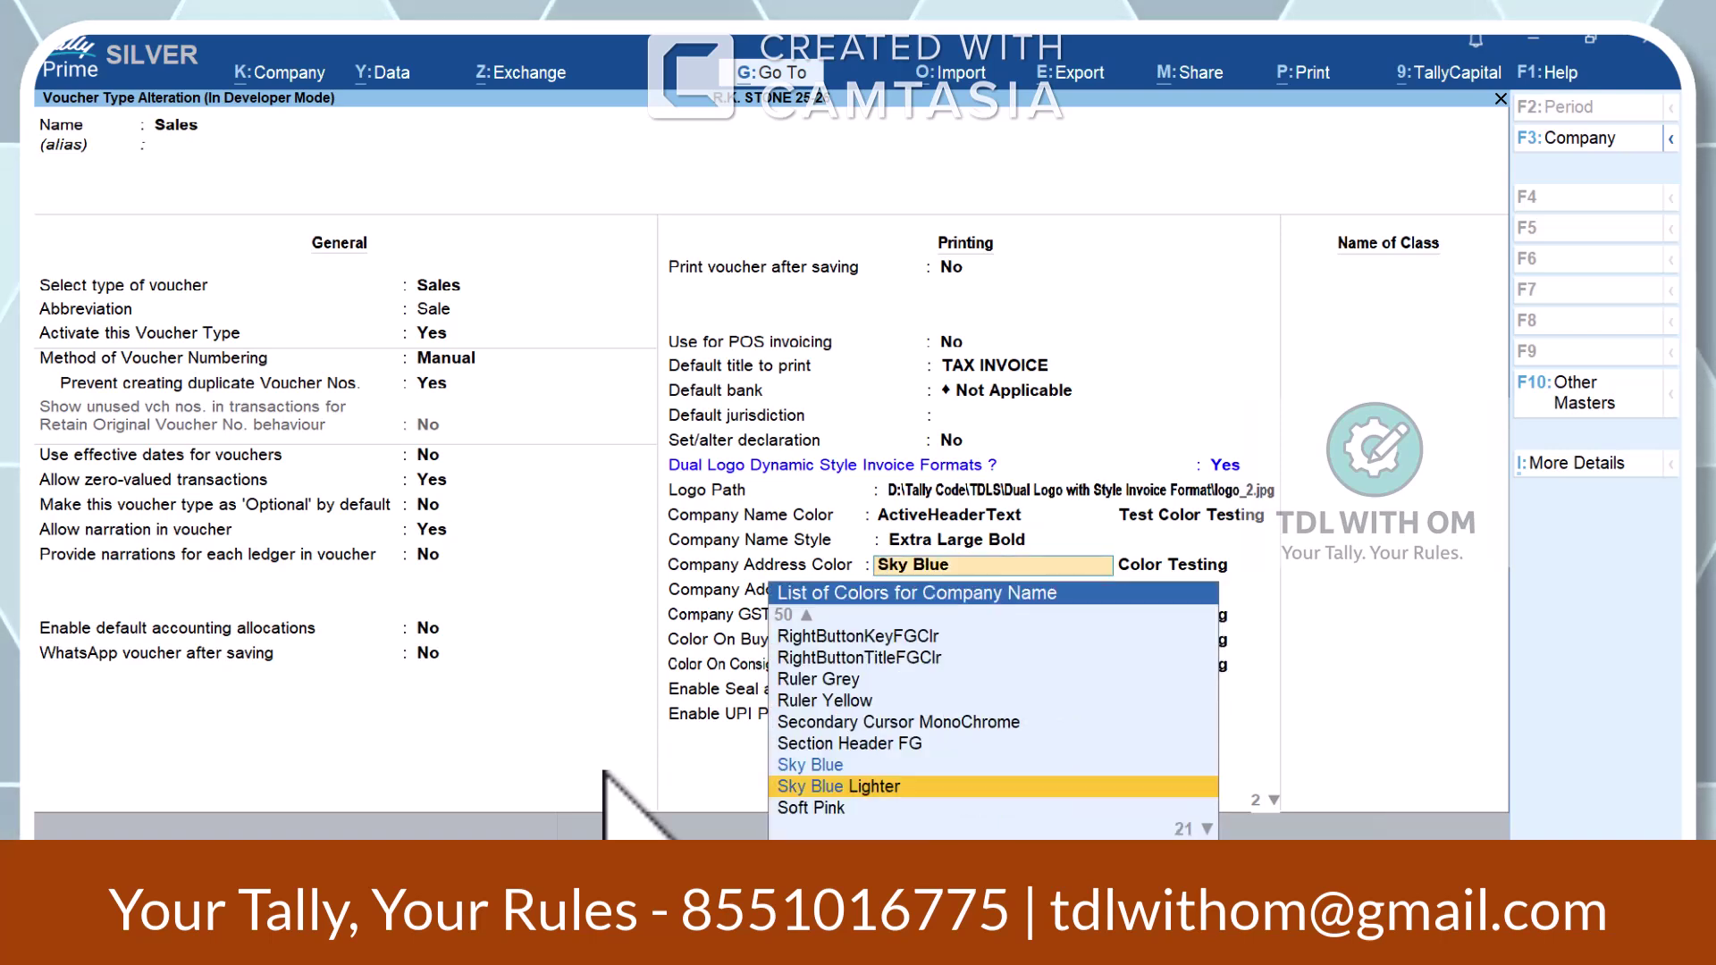
key("Up")
key("Return")
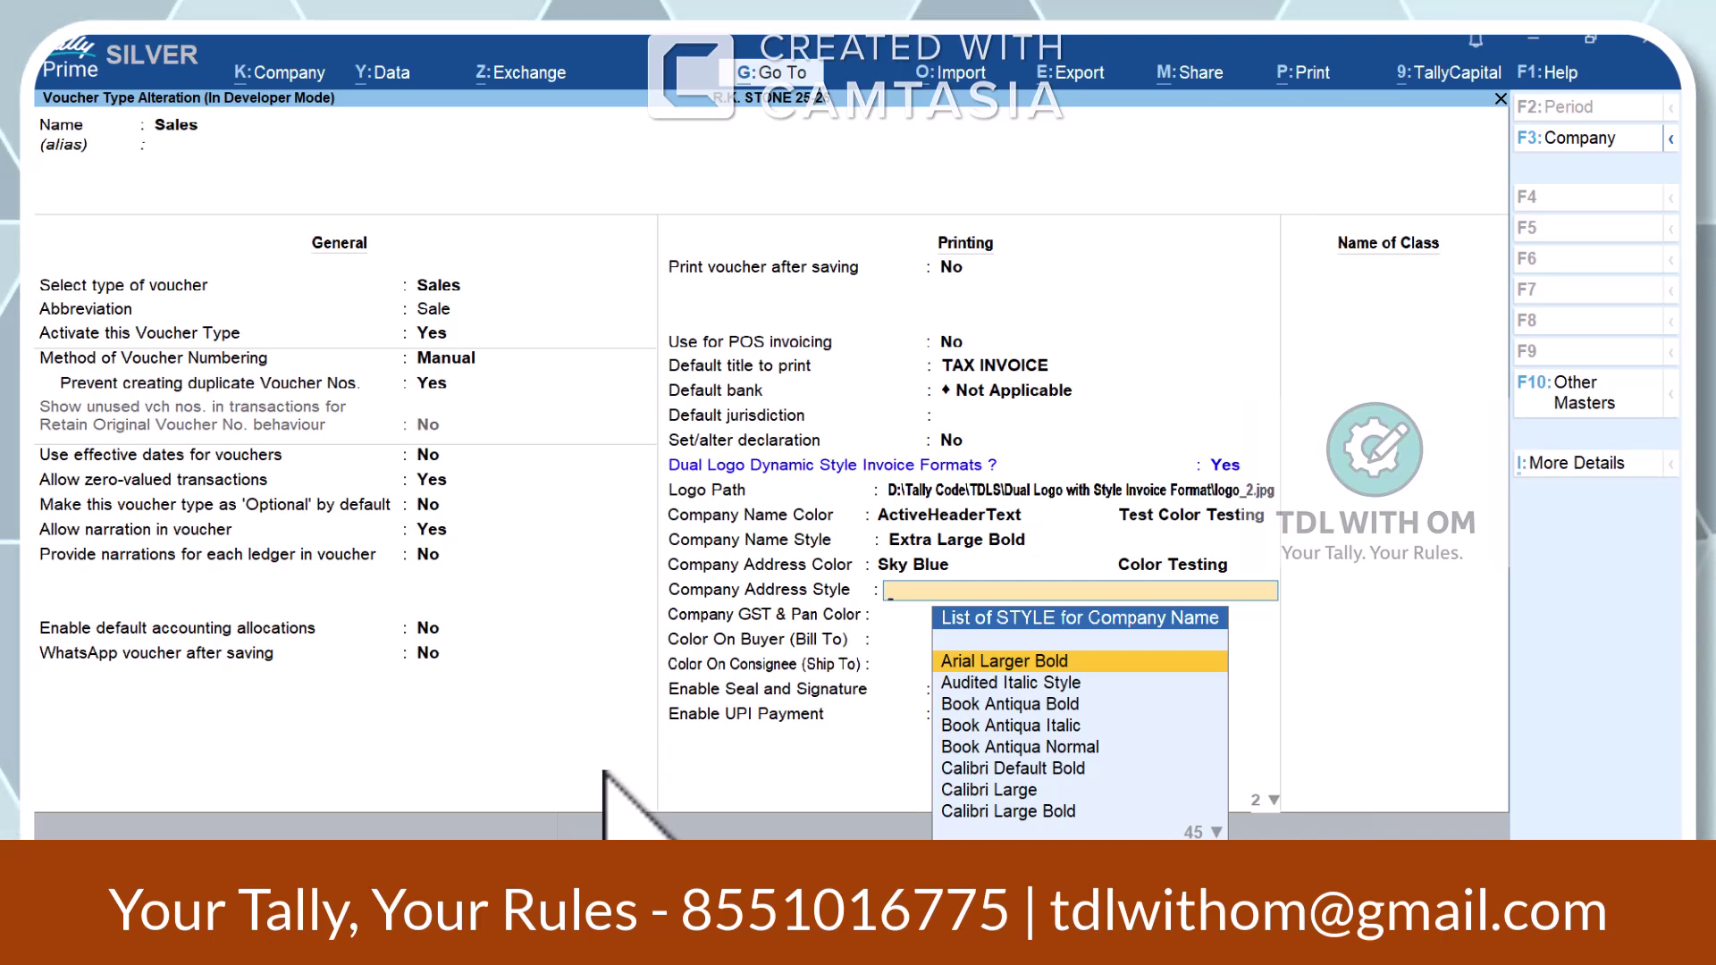
- Set the company address style to Tiny Italic
key("Down")
key("Down")
key("Down")
key("Down")
key("Down")
key("Down")
key("Down")
key("Down")
key("Down")
key("Down")
key("Down")
key("Down")
key("Down")
key("Down")
key("Down")
key("Down")
key("Down")
key("Down")
key("Down")
key("Down")
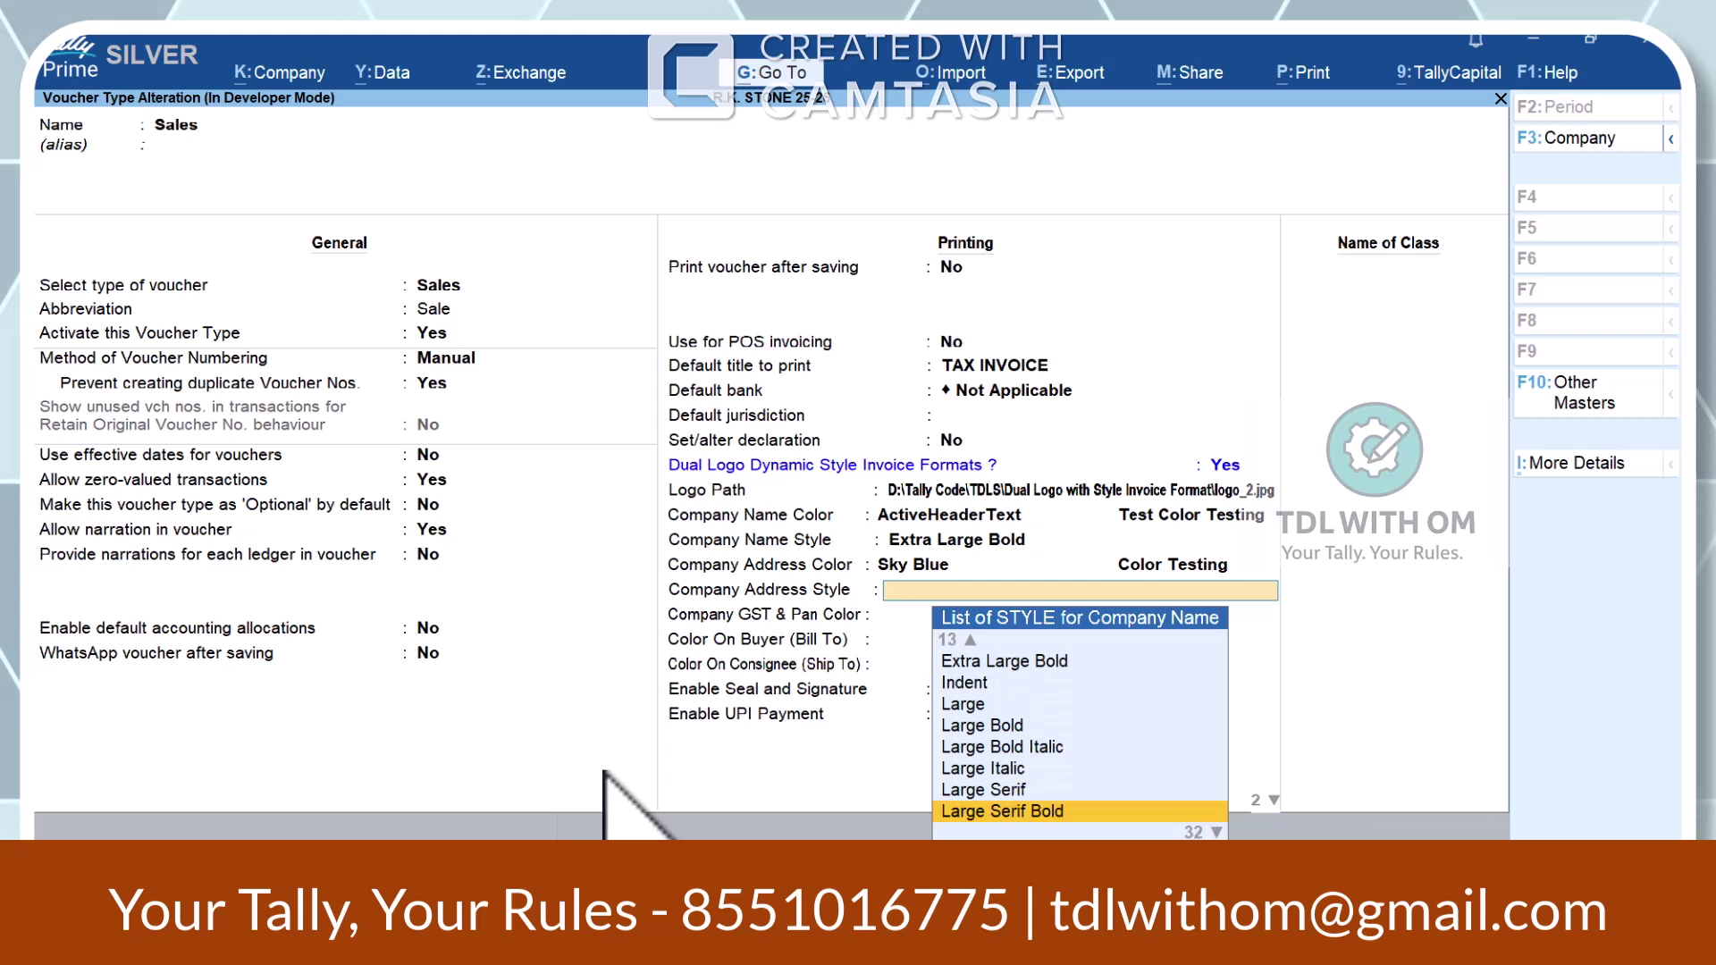
key("Down")
key("Down")
key("Down")
key("Down")
key("Down")
key("Down")
key("Down")
key("Down")
key("Down")
key("Down")
key("Down")
key("Down")
key("Down")
key("Down")
key("Down")
key("Down")
key("Up")
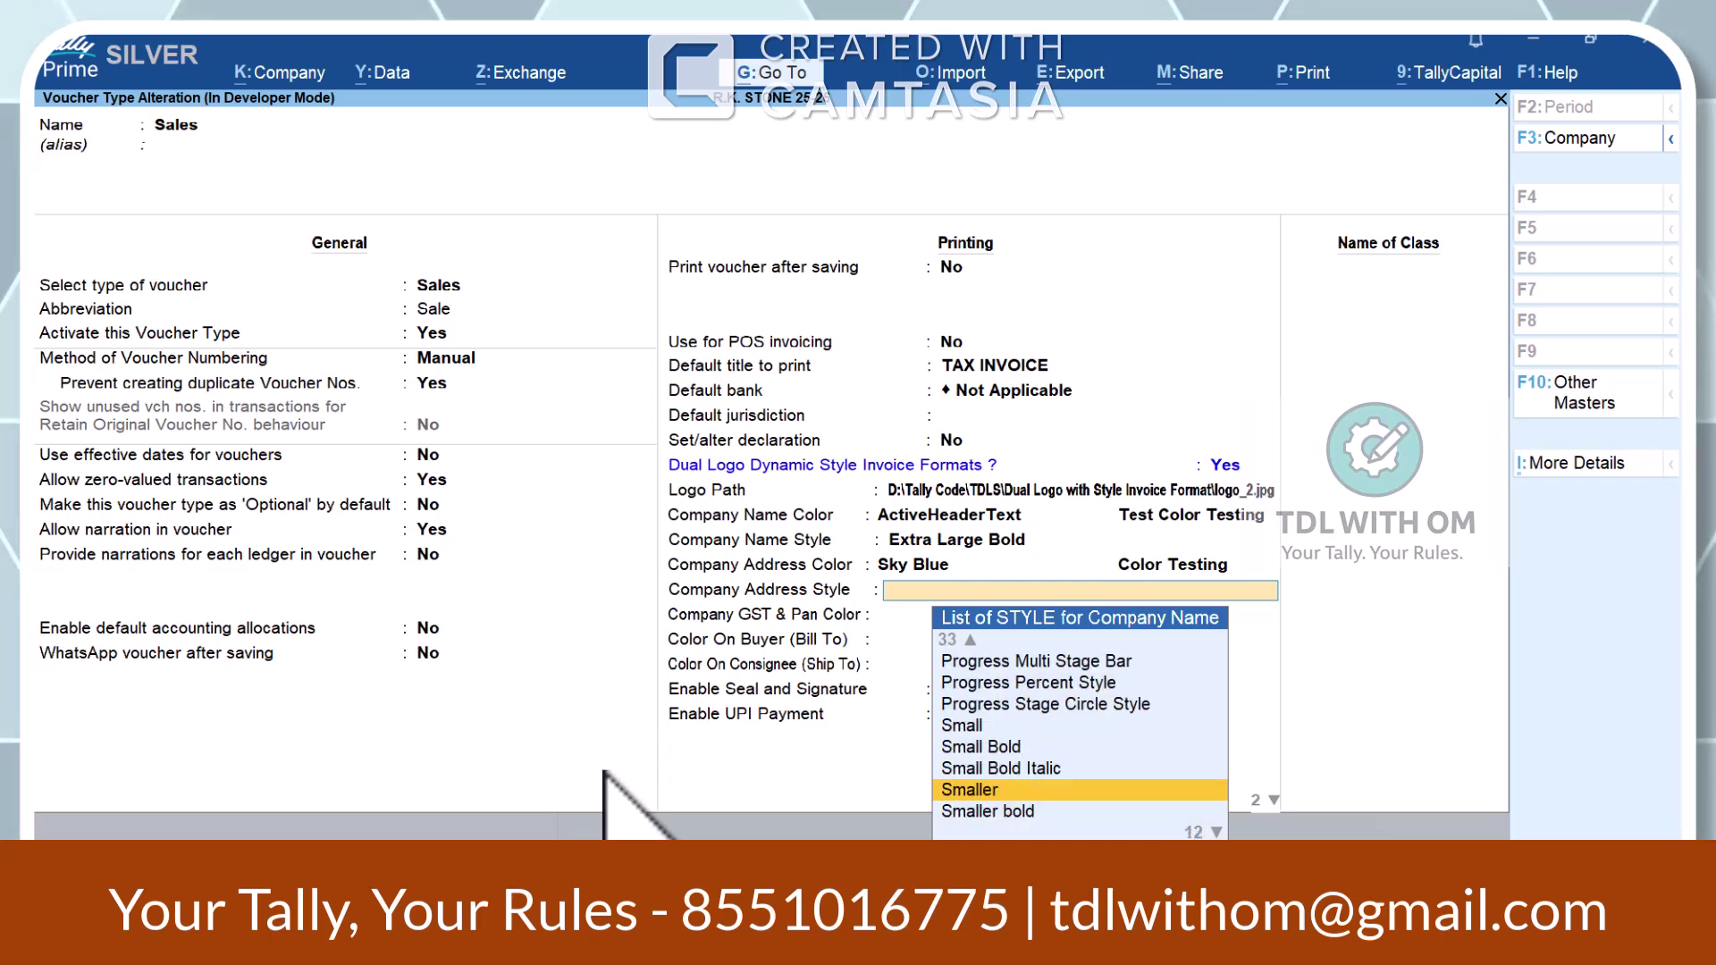
key("Down")
key("Down")
key("Down")
key("Down")
key("Down")
key("Down")
key("Down")
key("Down")
key("Down")
key("Down")
key("Down")
key("Down")
key("Up")
key("Up")
key("Up")
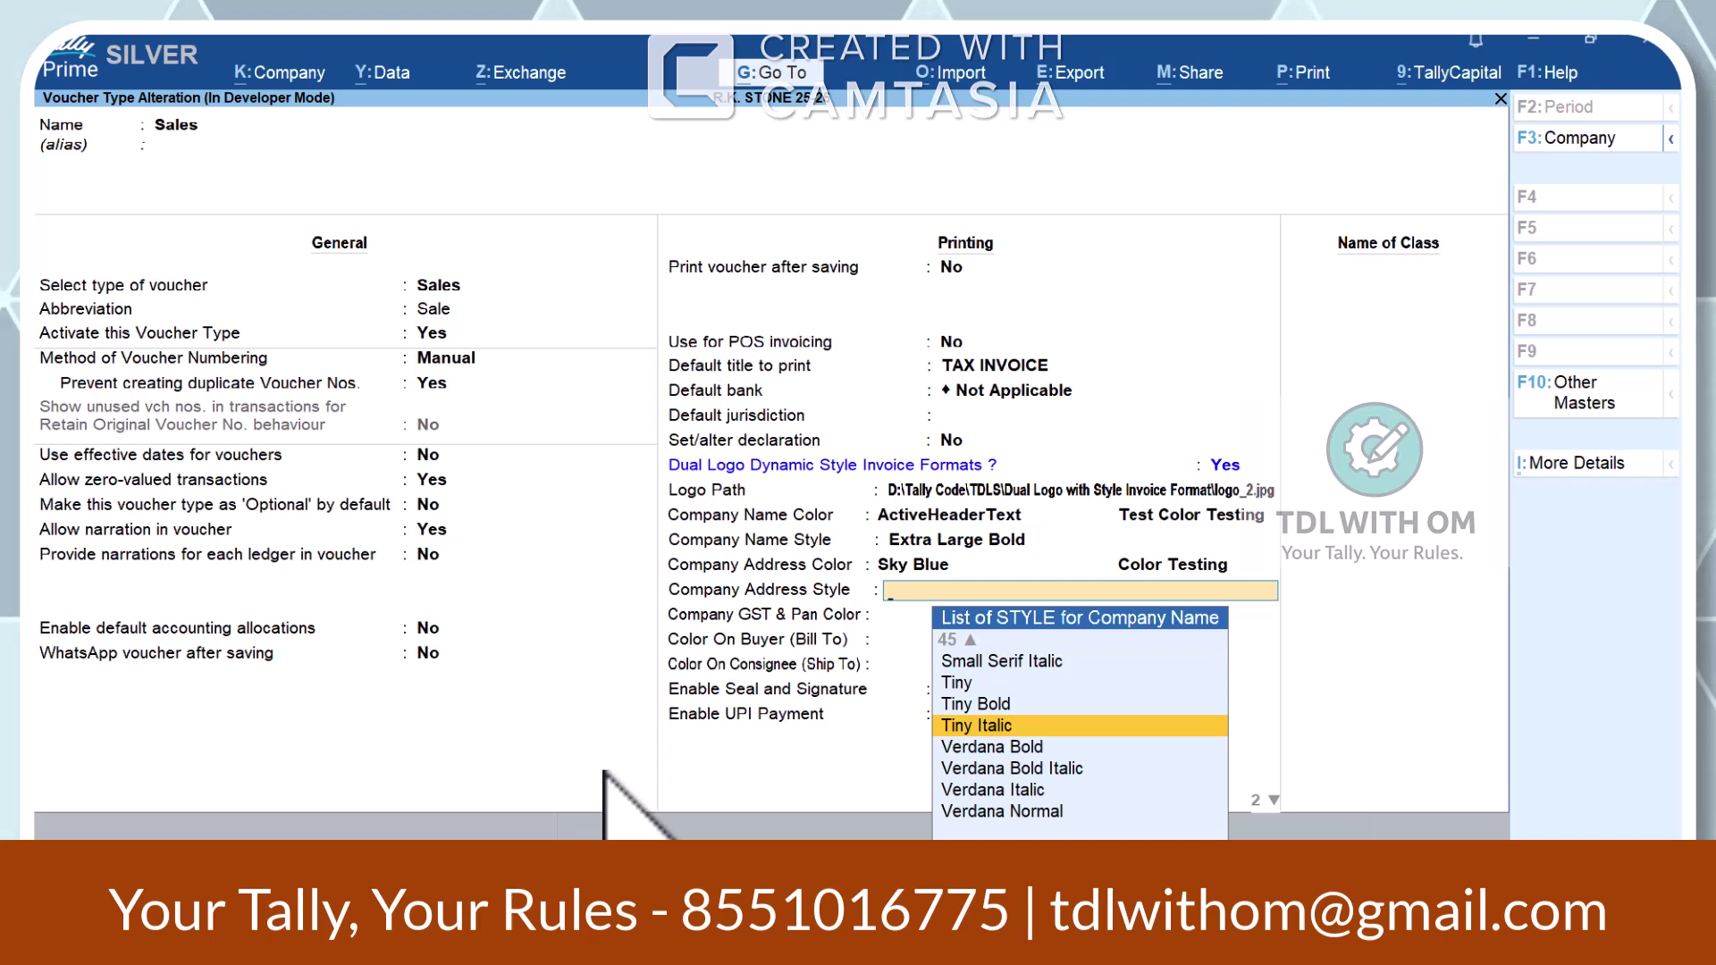
key("Return")
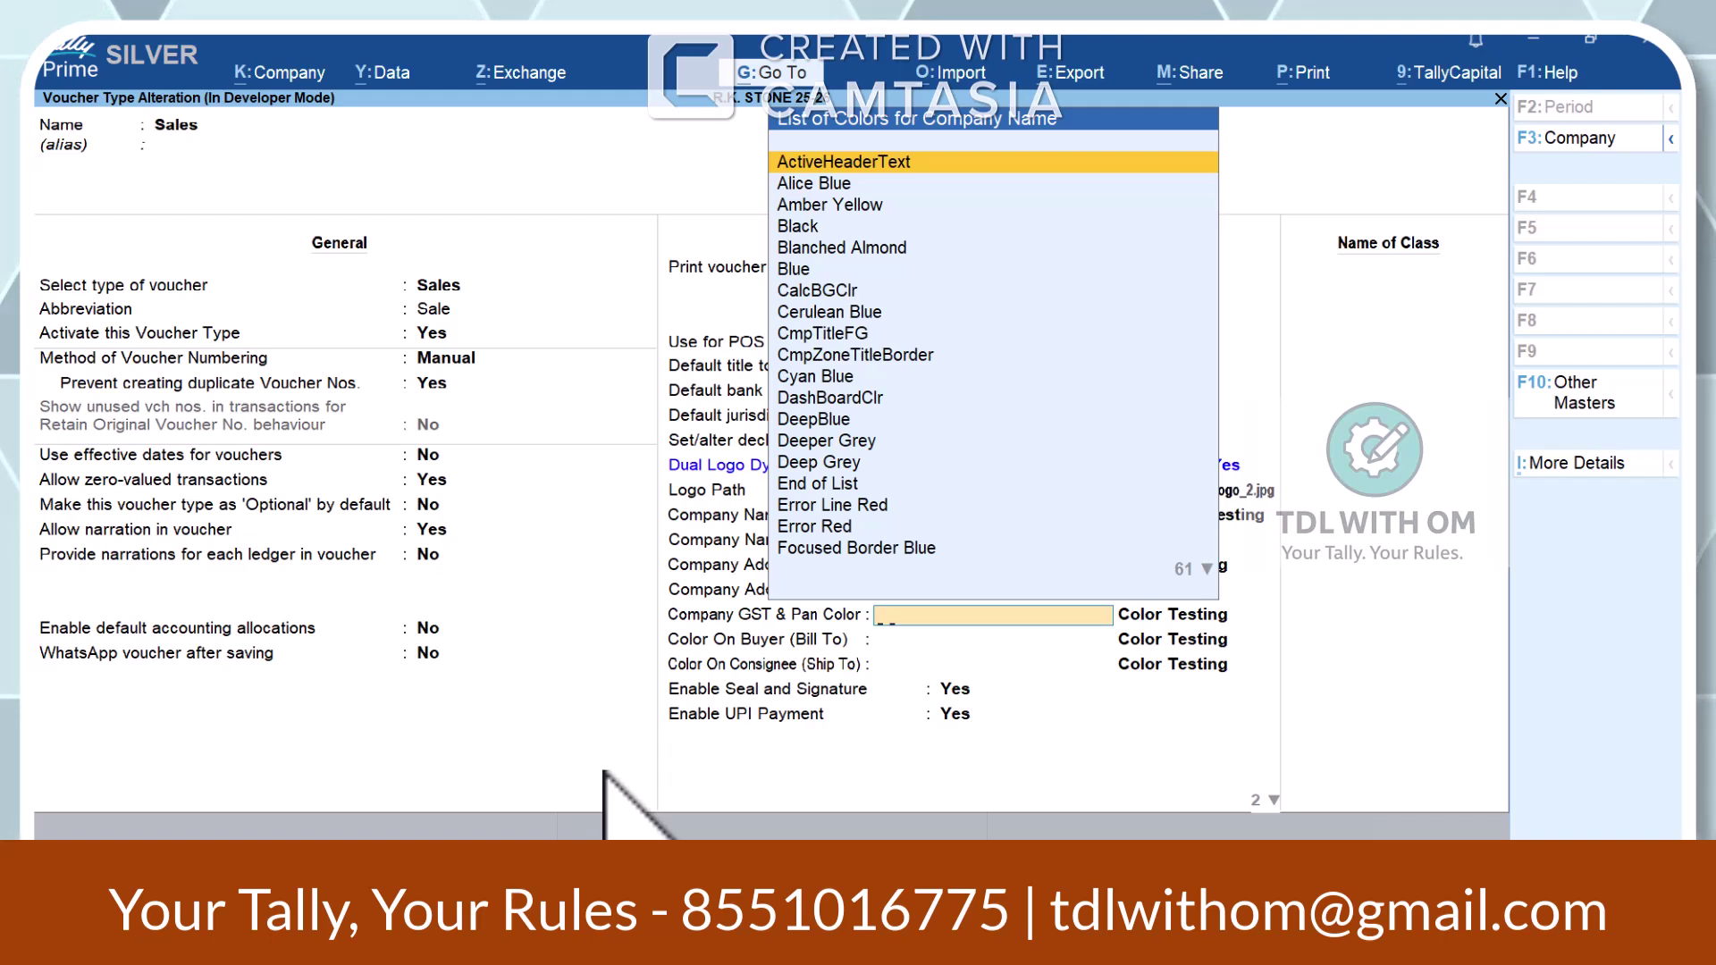
- Set the company GST & PAN color to Red, the Buyer (Bill To) color to Blue and the Consignee (Ship To) color to Red
type("Red")
key("Return")
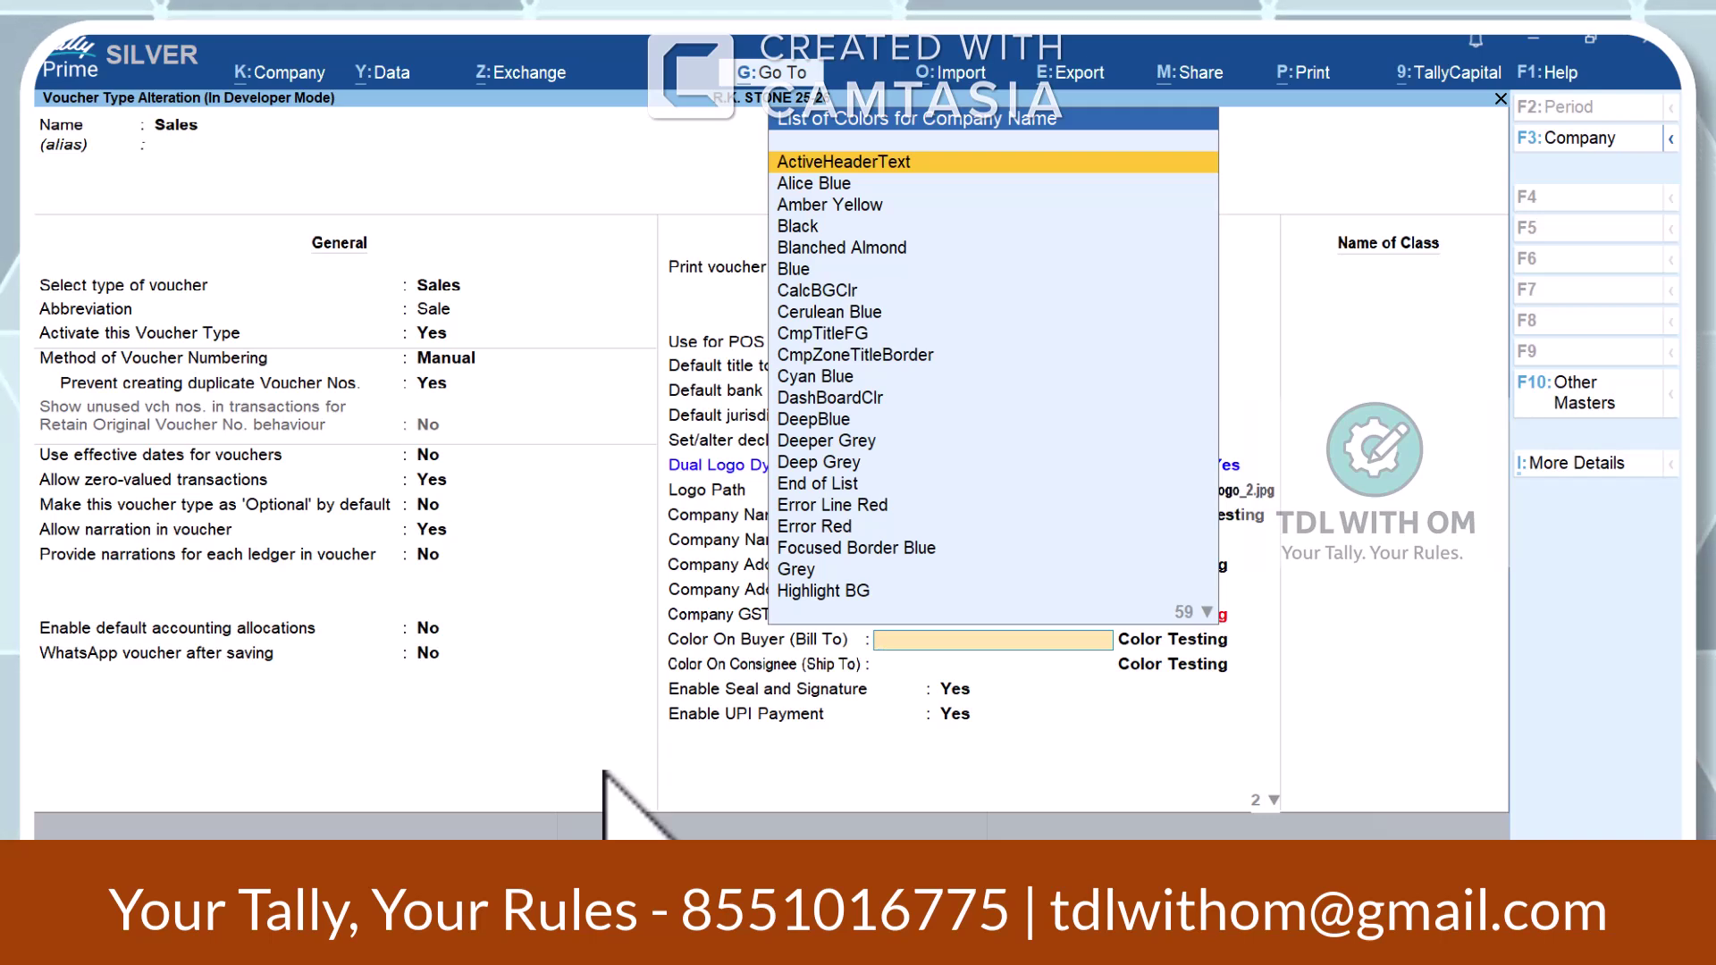
type("Blue")
key("Return")
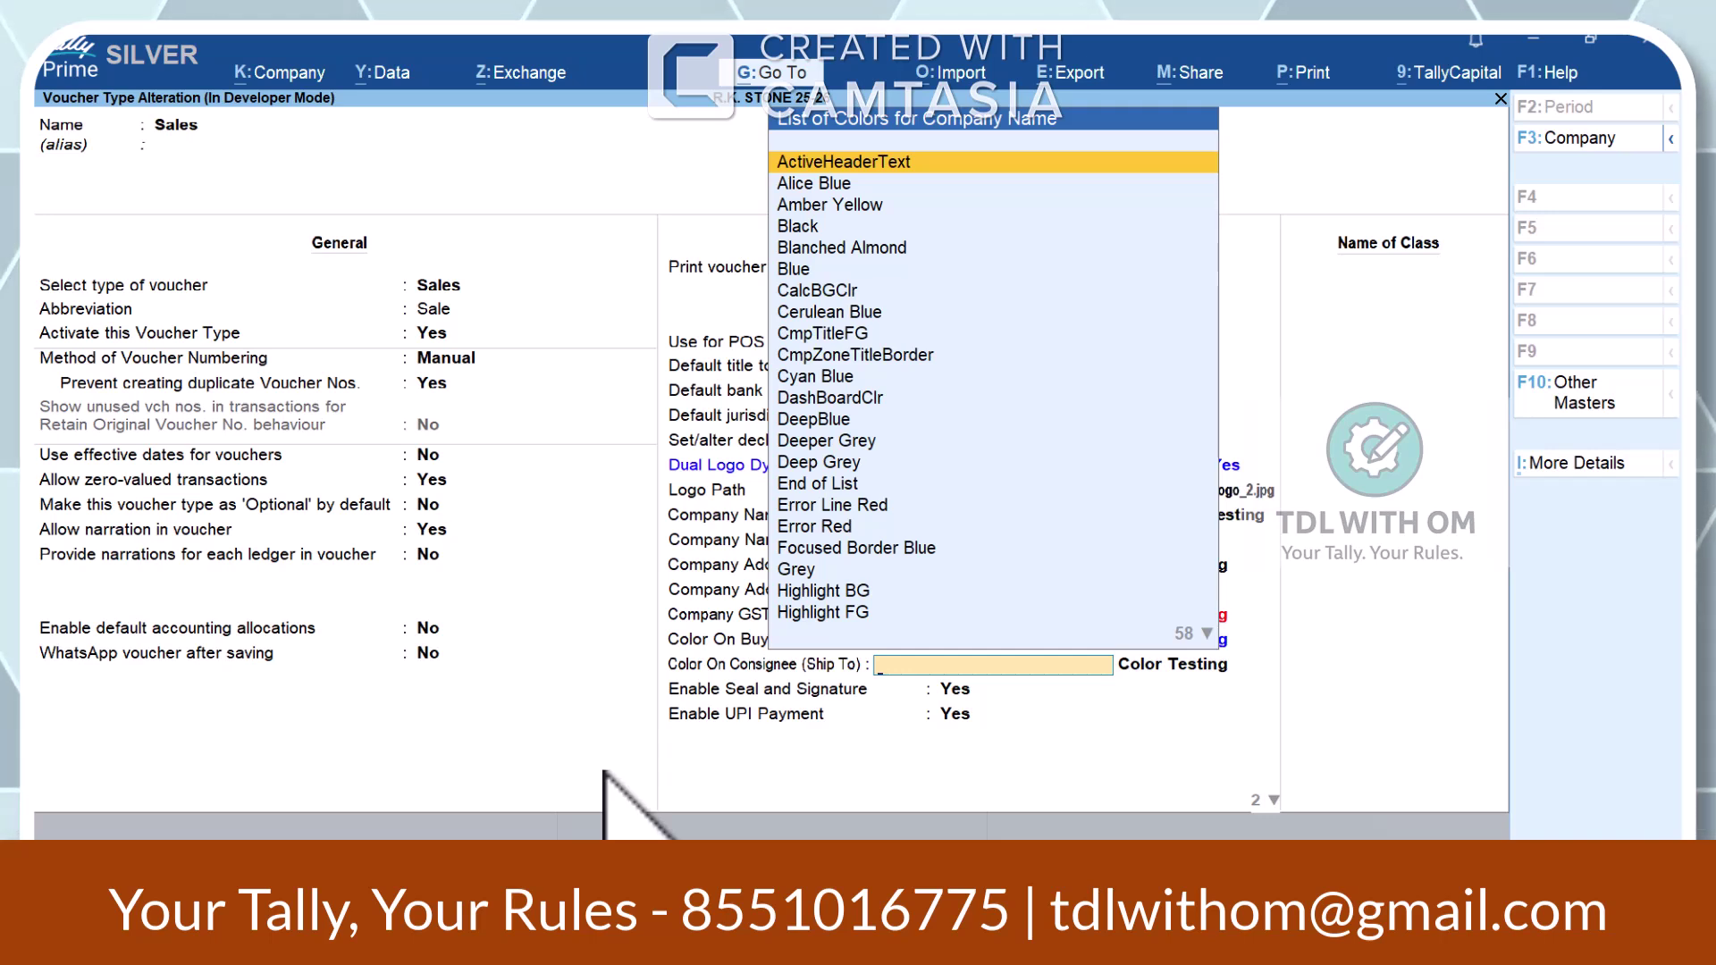
type("Red")
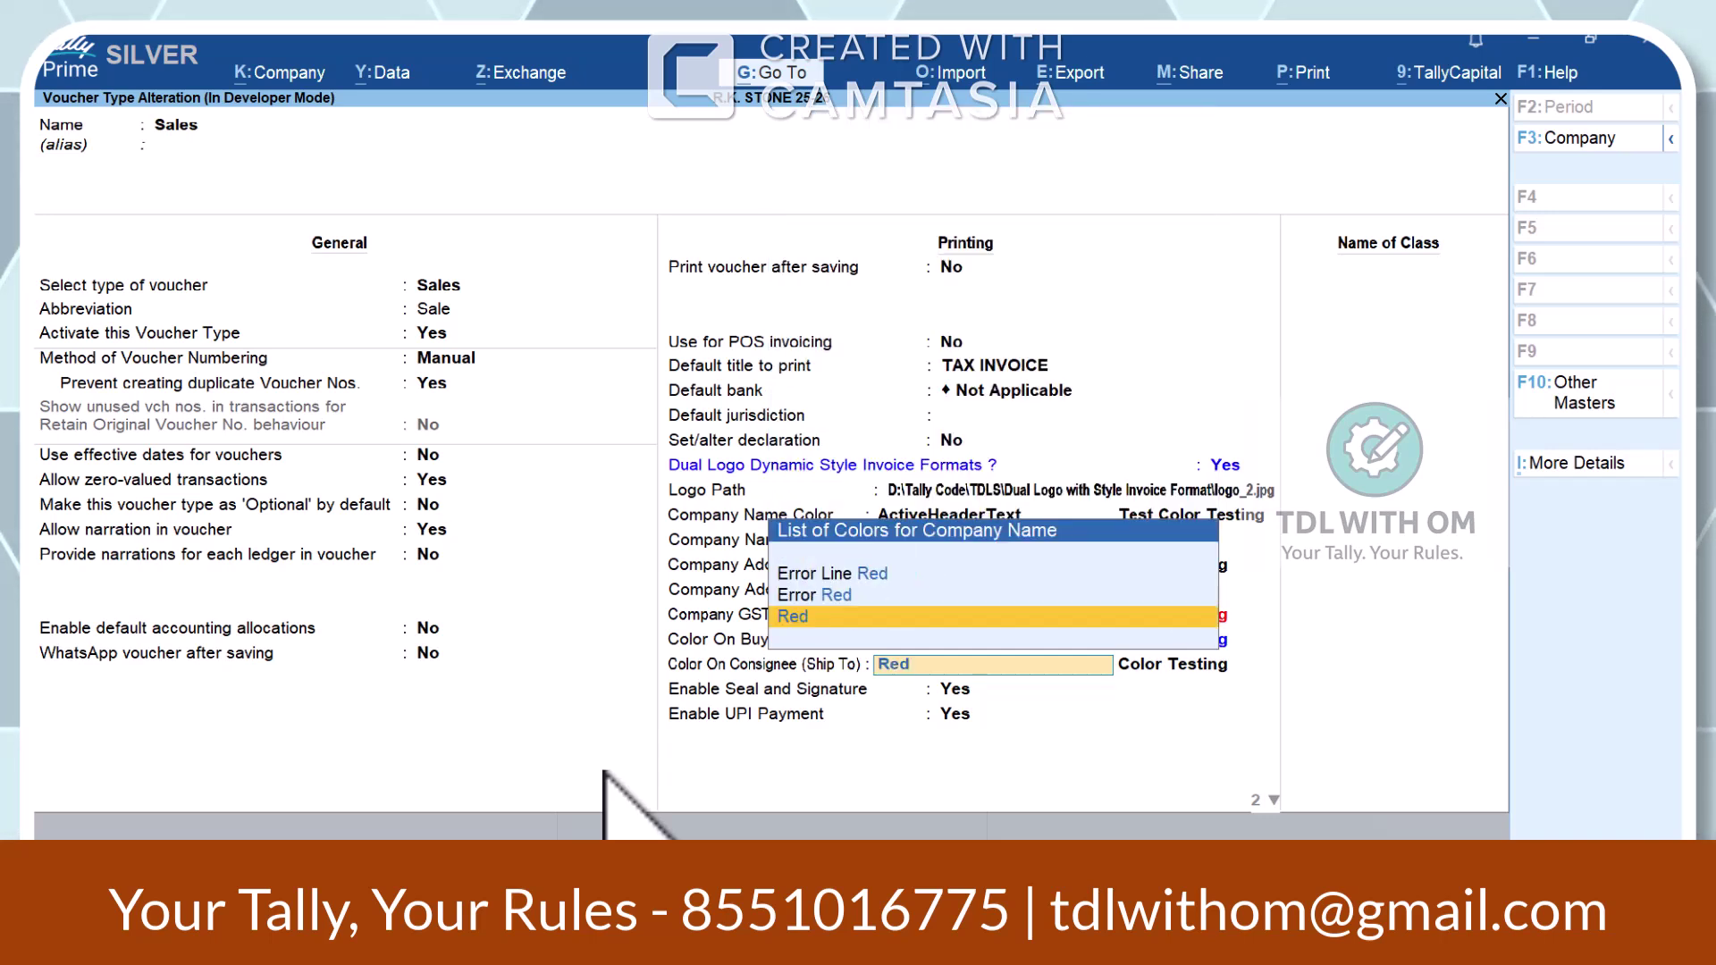
key("Return")
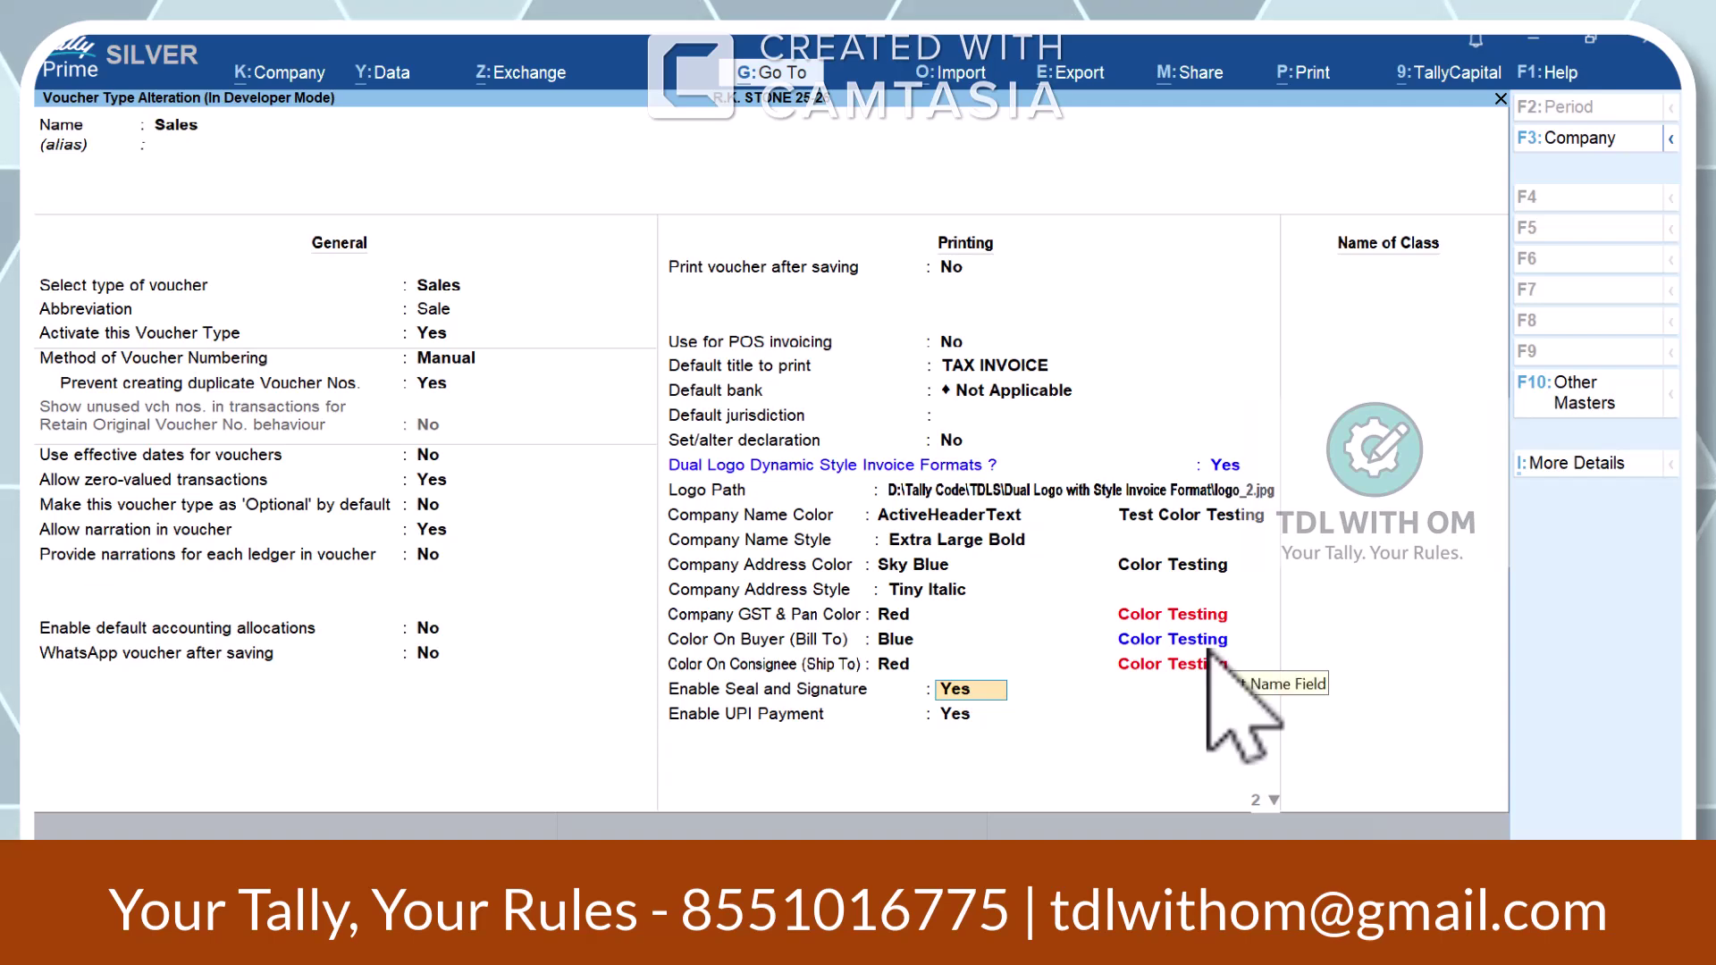
- Go back to the company name color and change it to Blue
left_click(995, 521)
key("Down")
key("Down")
key("Down")
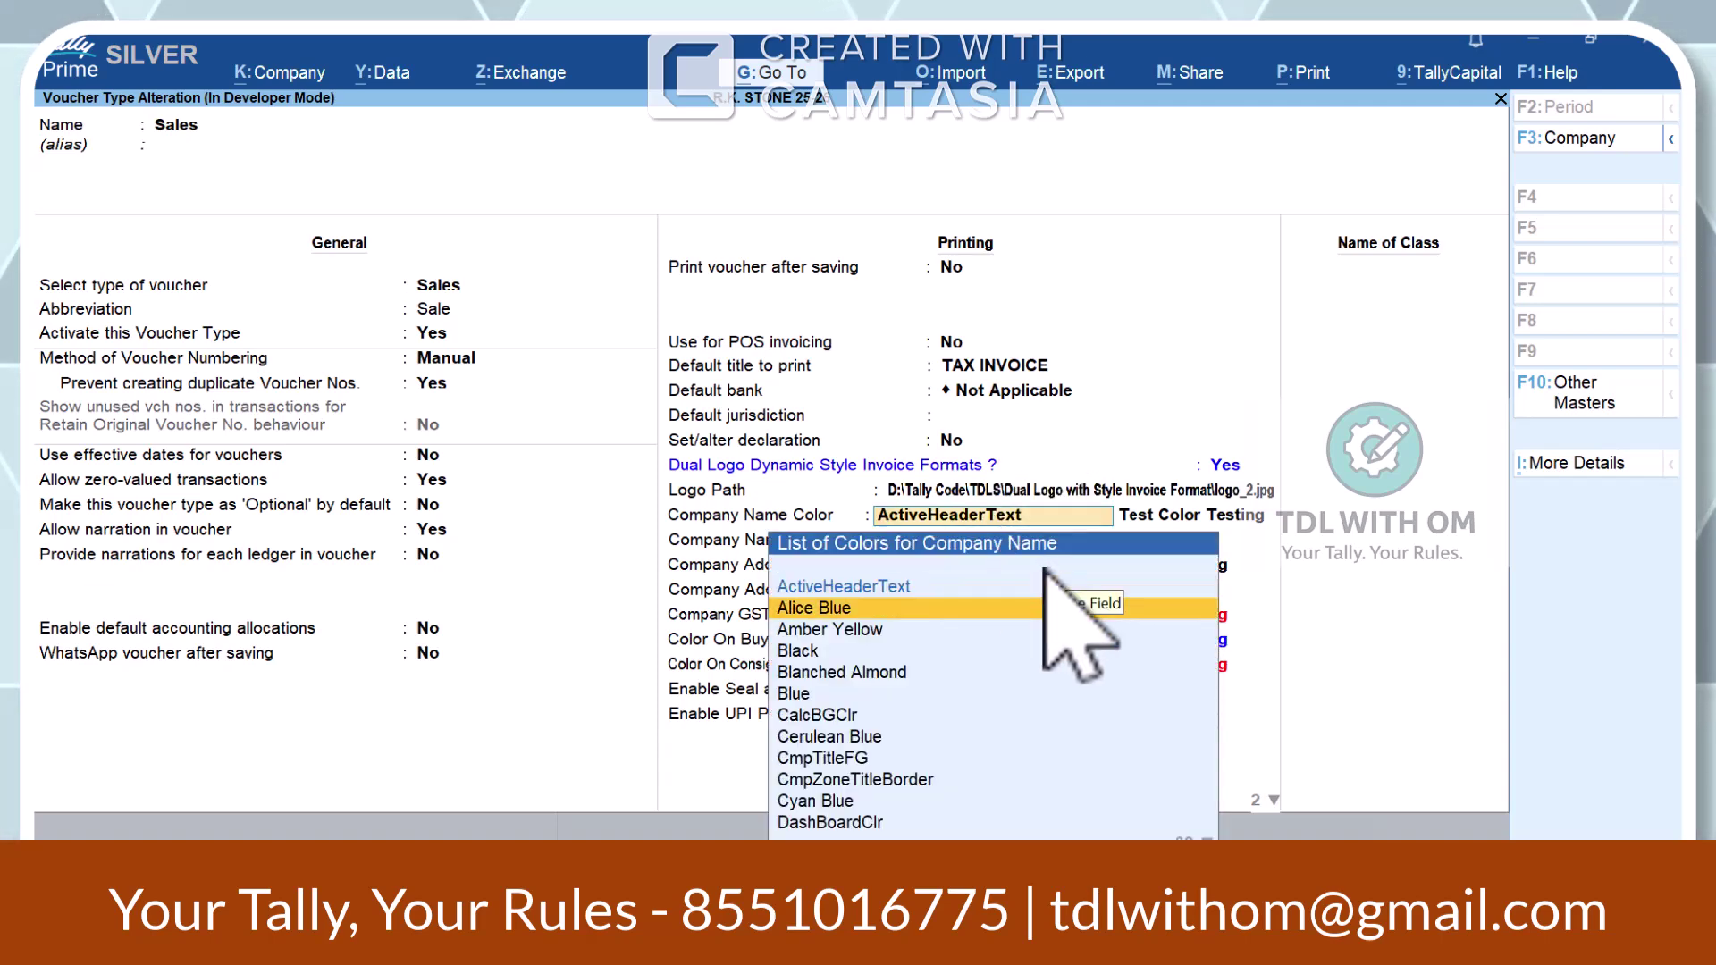
key("Down")
key("Down")
key("Return")
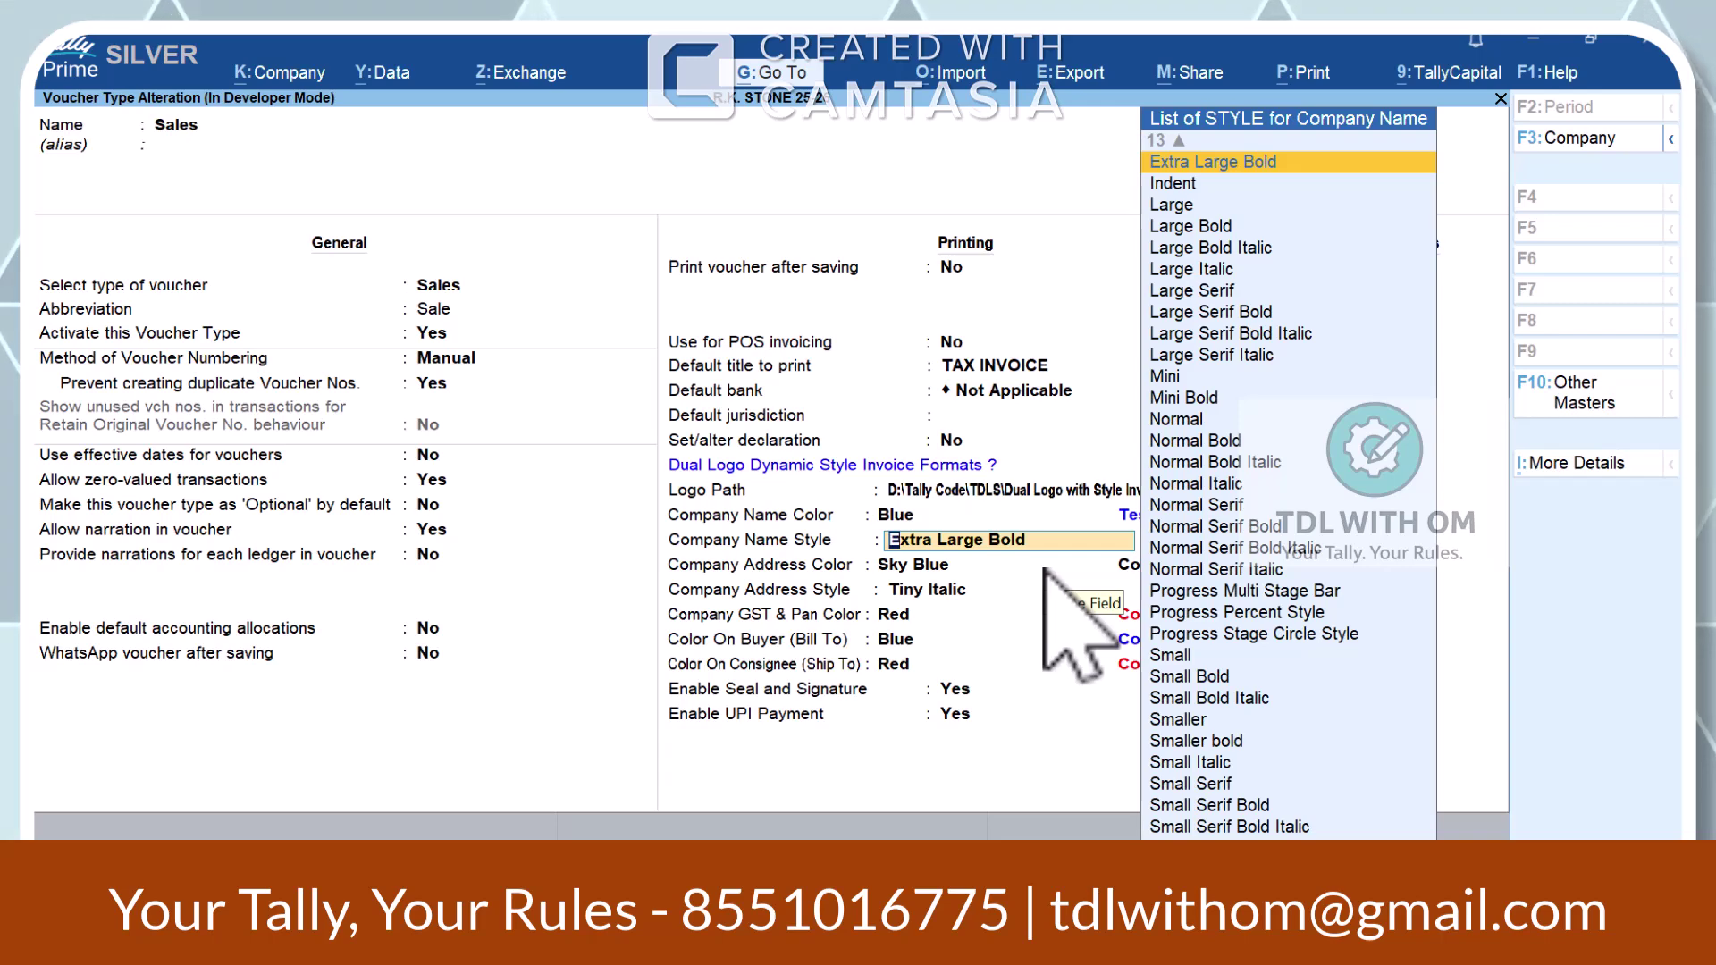
- Change the company name color to Red and accept the remaining color and style settings up to the seal and signature option
key("BackSpace")
key("Return")
key("BackSpace")
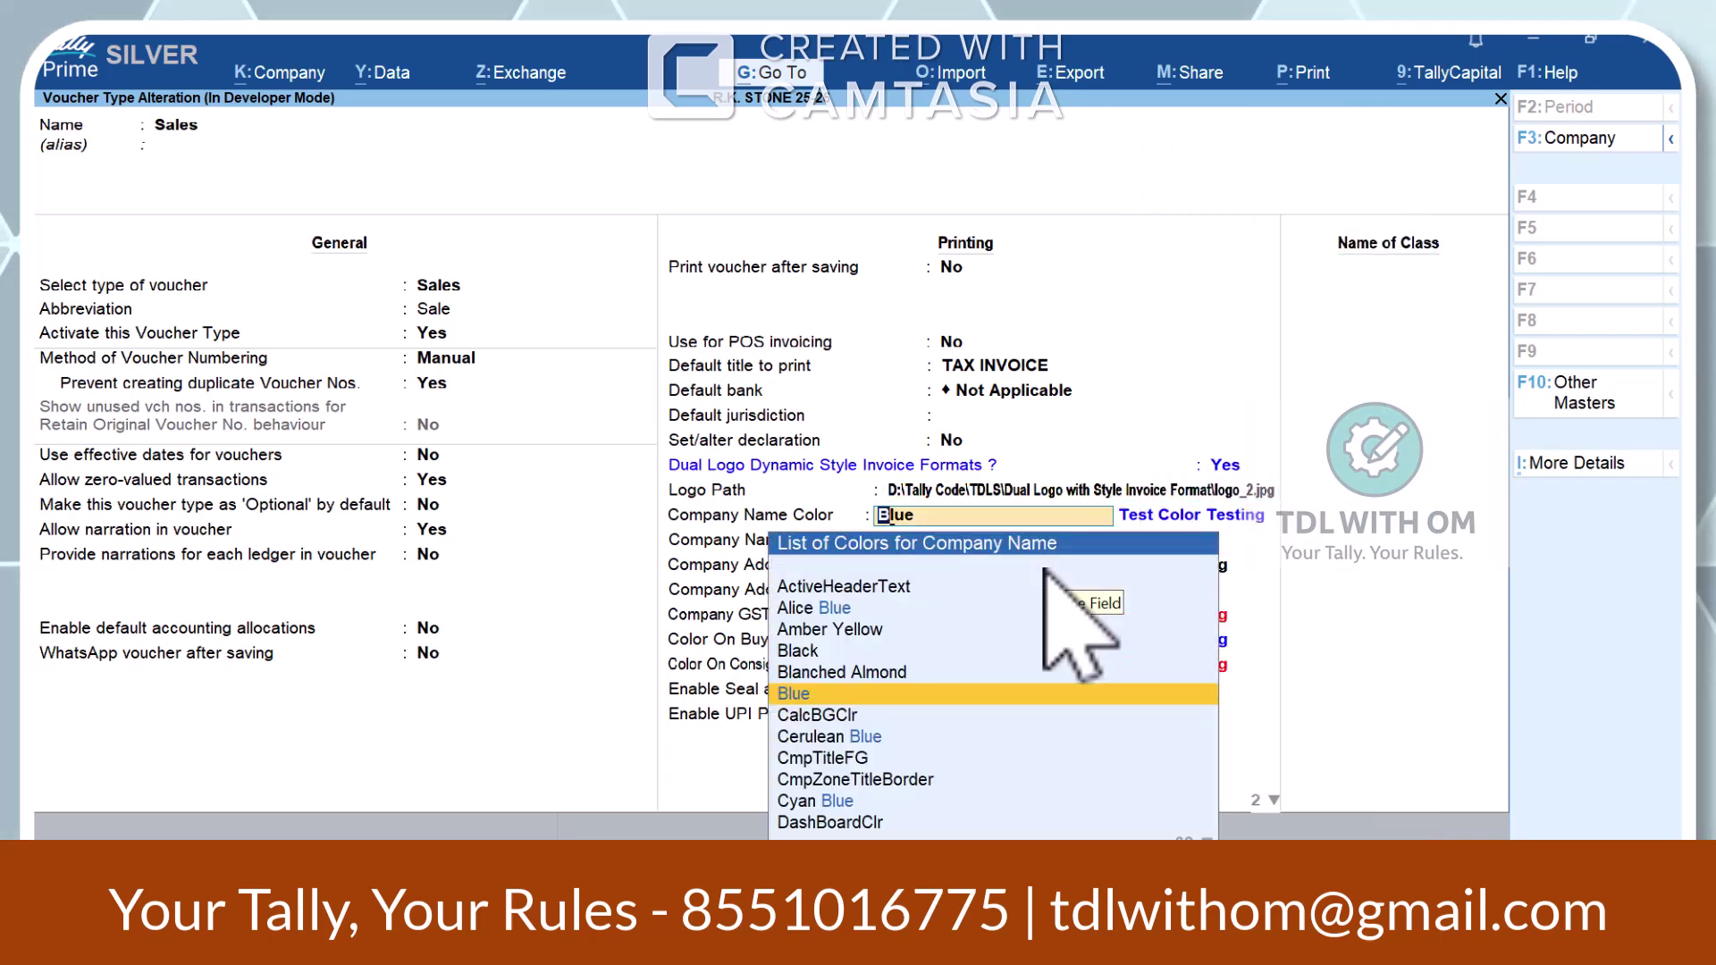
type("red")
key("Return")
key("Return")
key("Return")
key("Return")
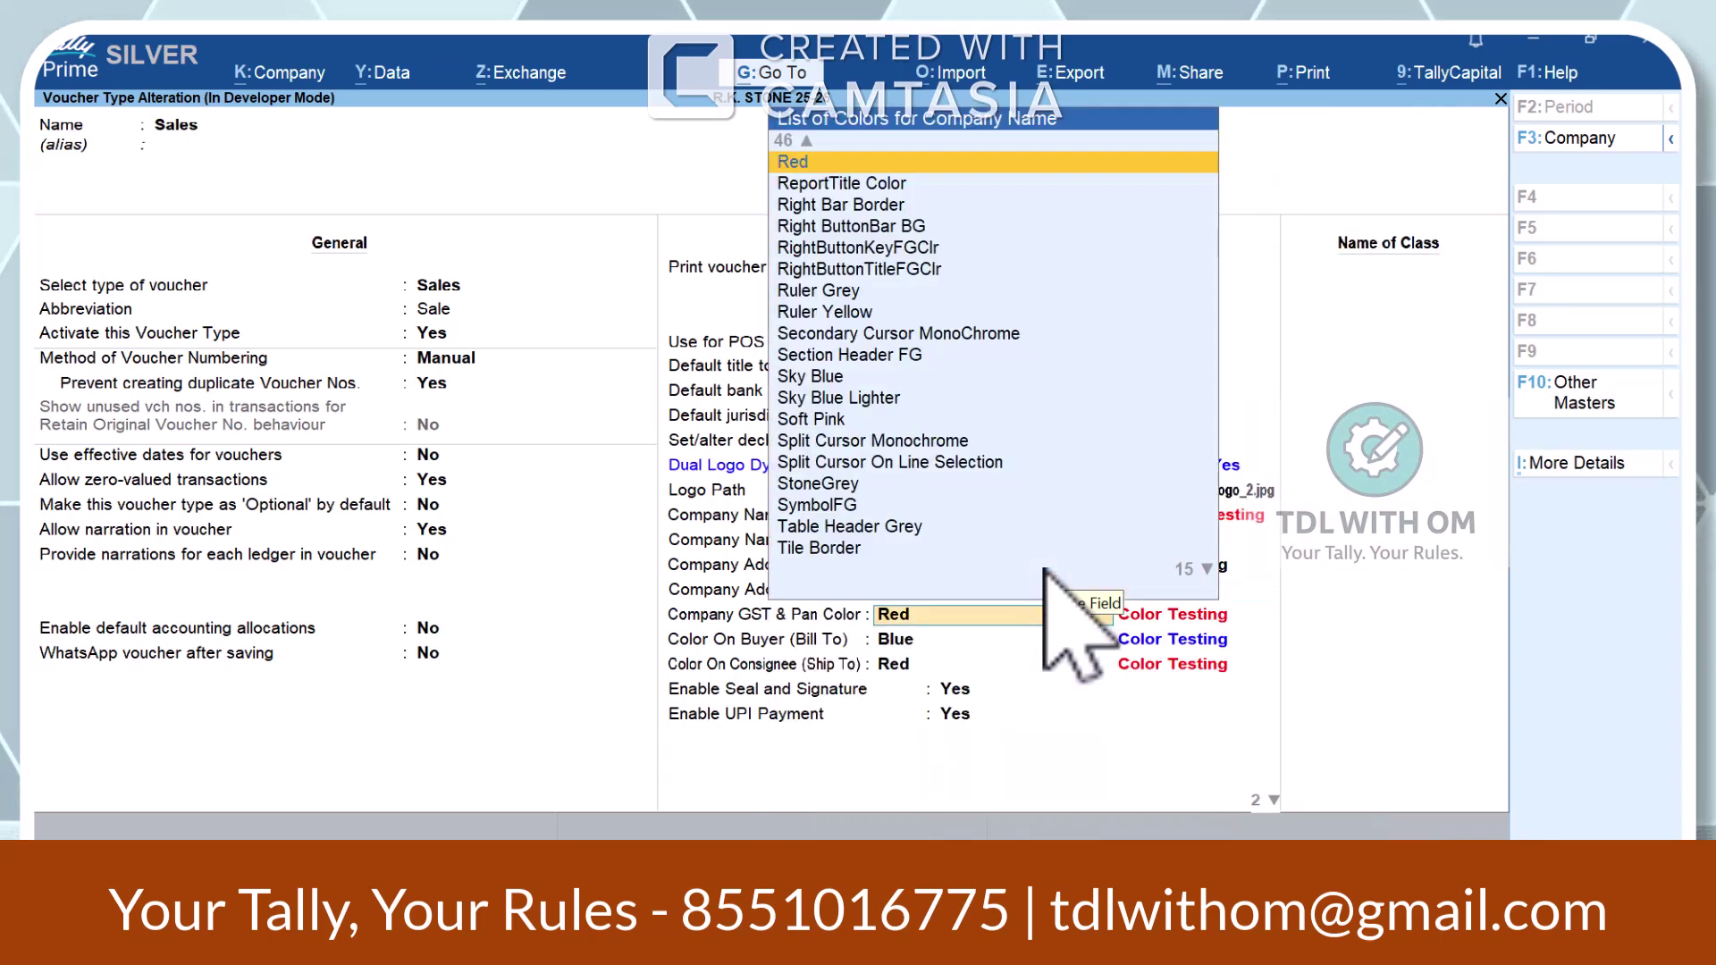
key("Return")
key("Return")
key("Return")
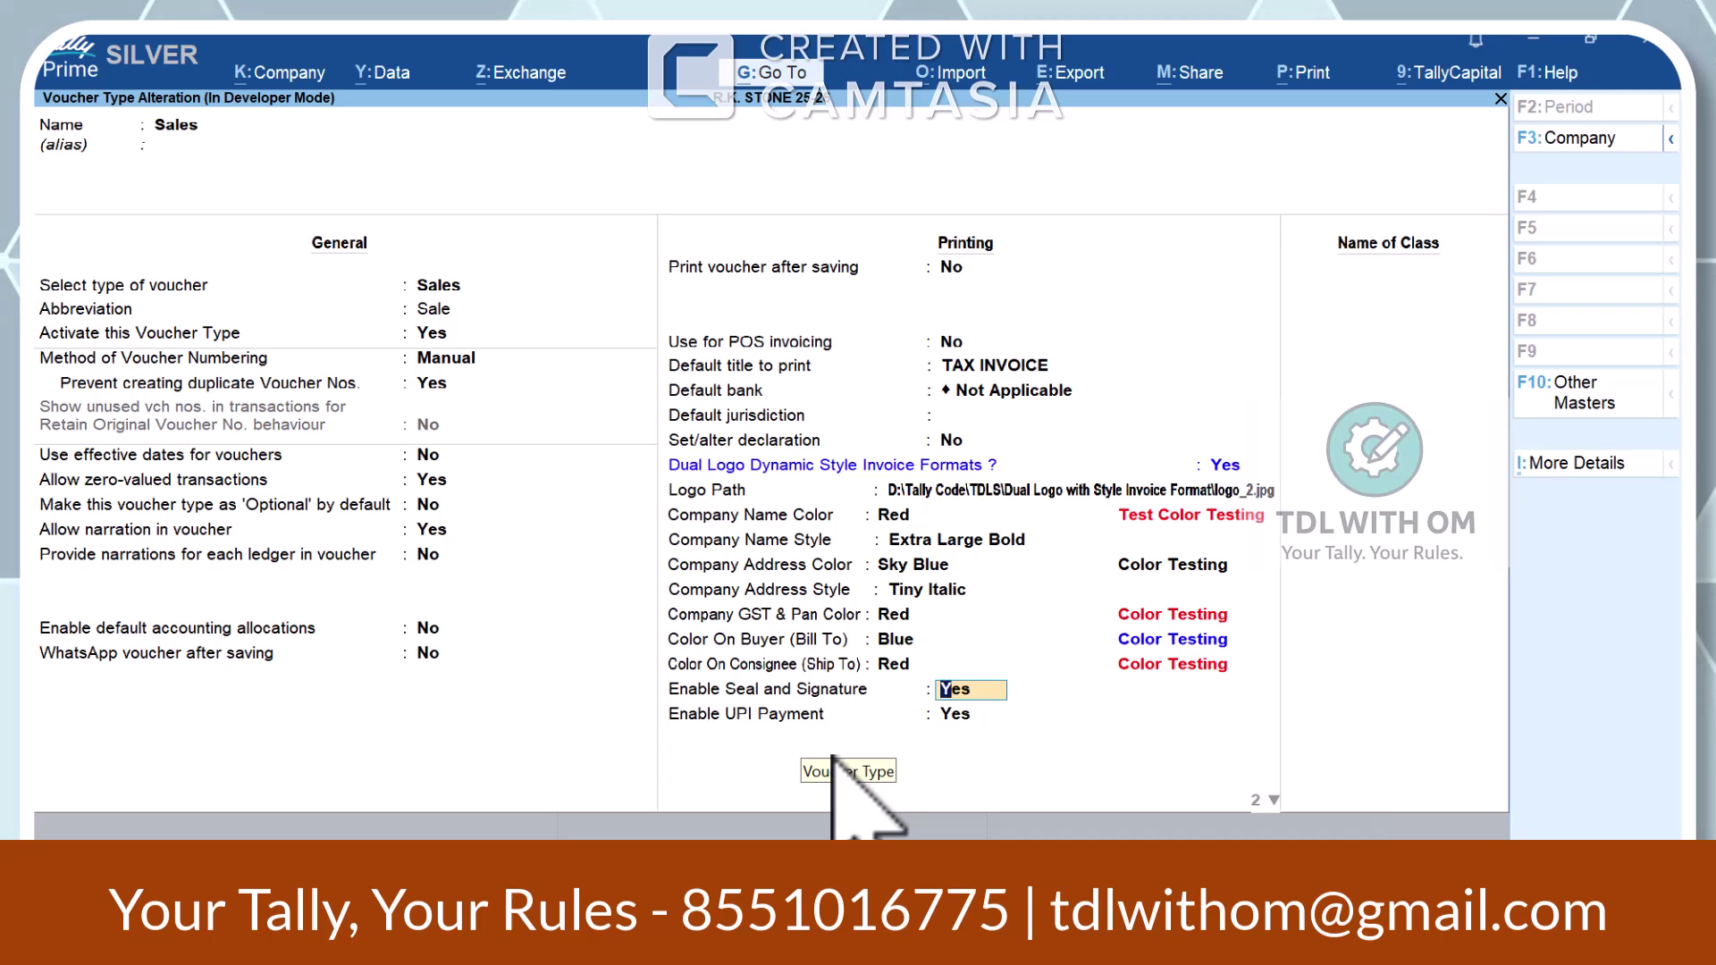
- Accept the seal and signature image path D:\Tally Code\Signature img.jpg and open the QR code settings of the enabled UPI payment
key("Return")
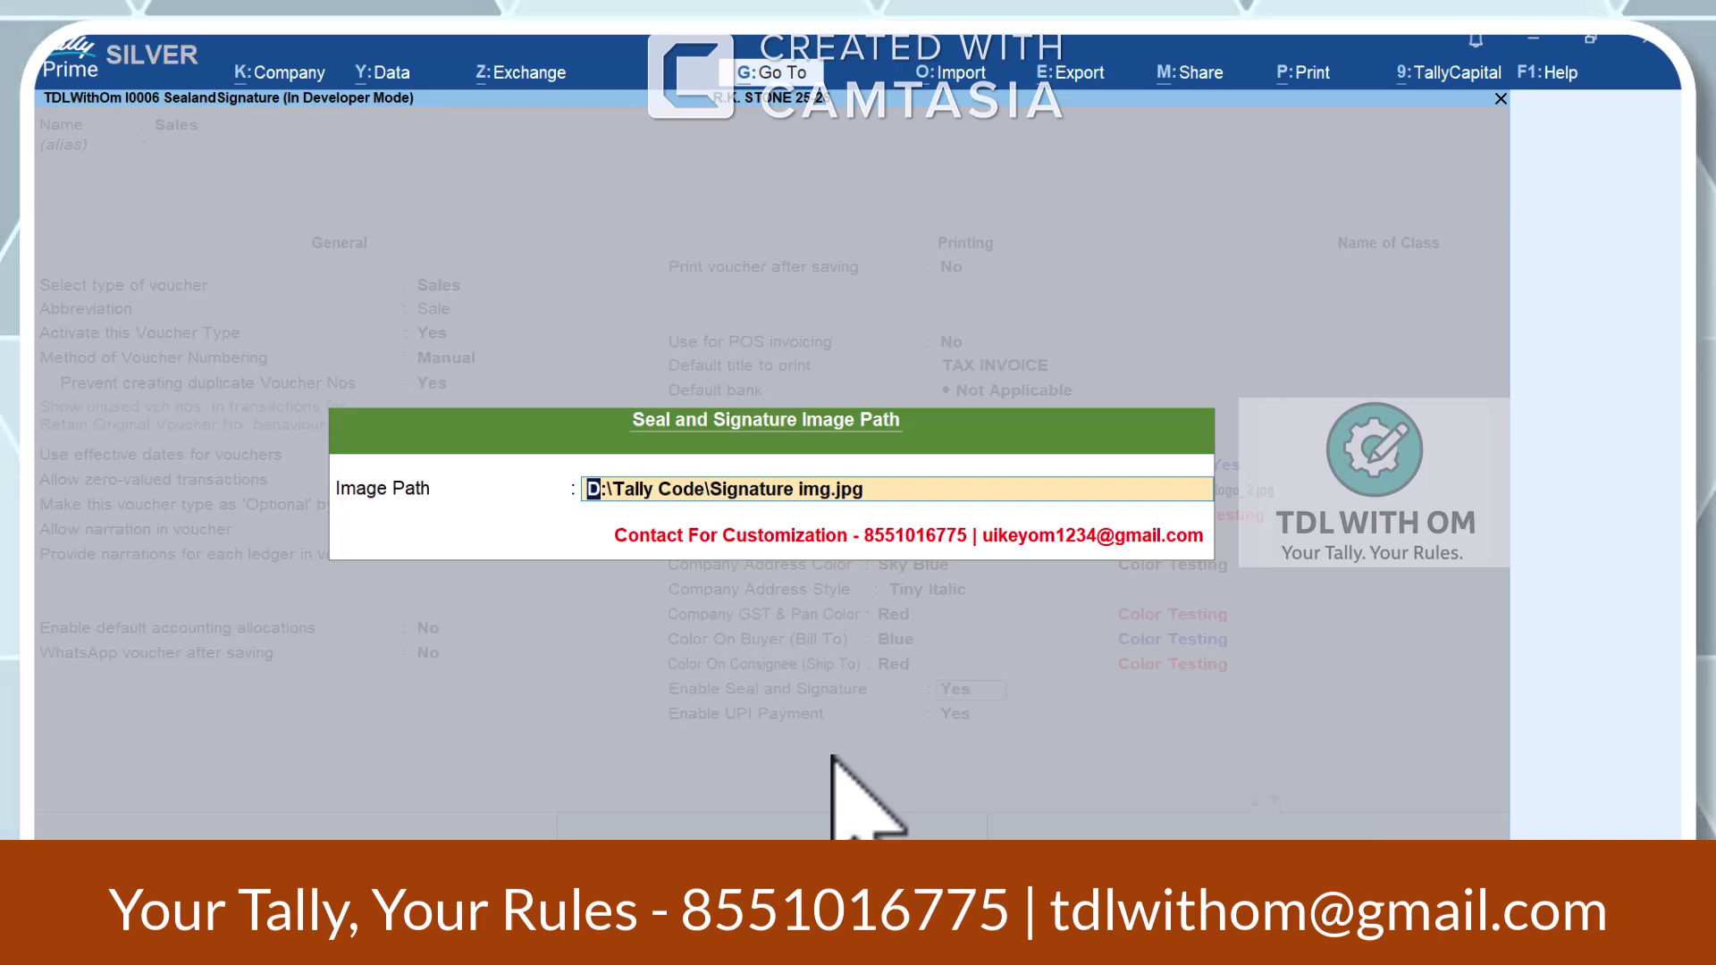
key("Return")
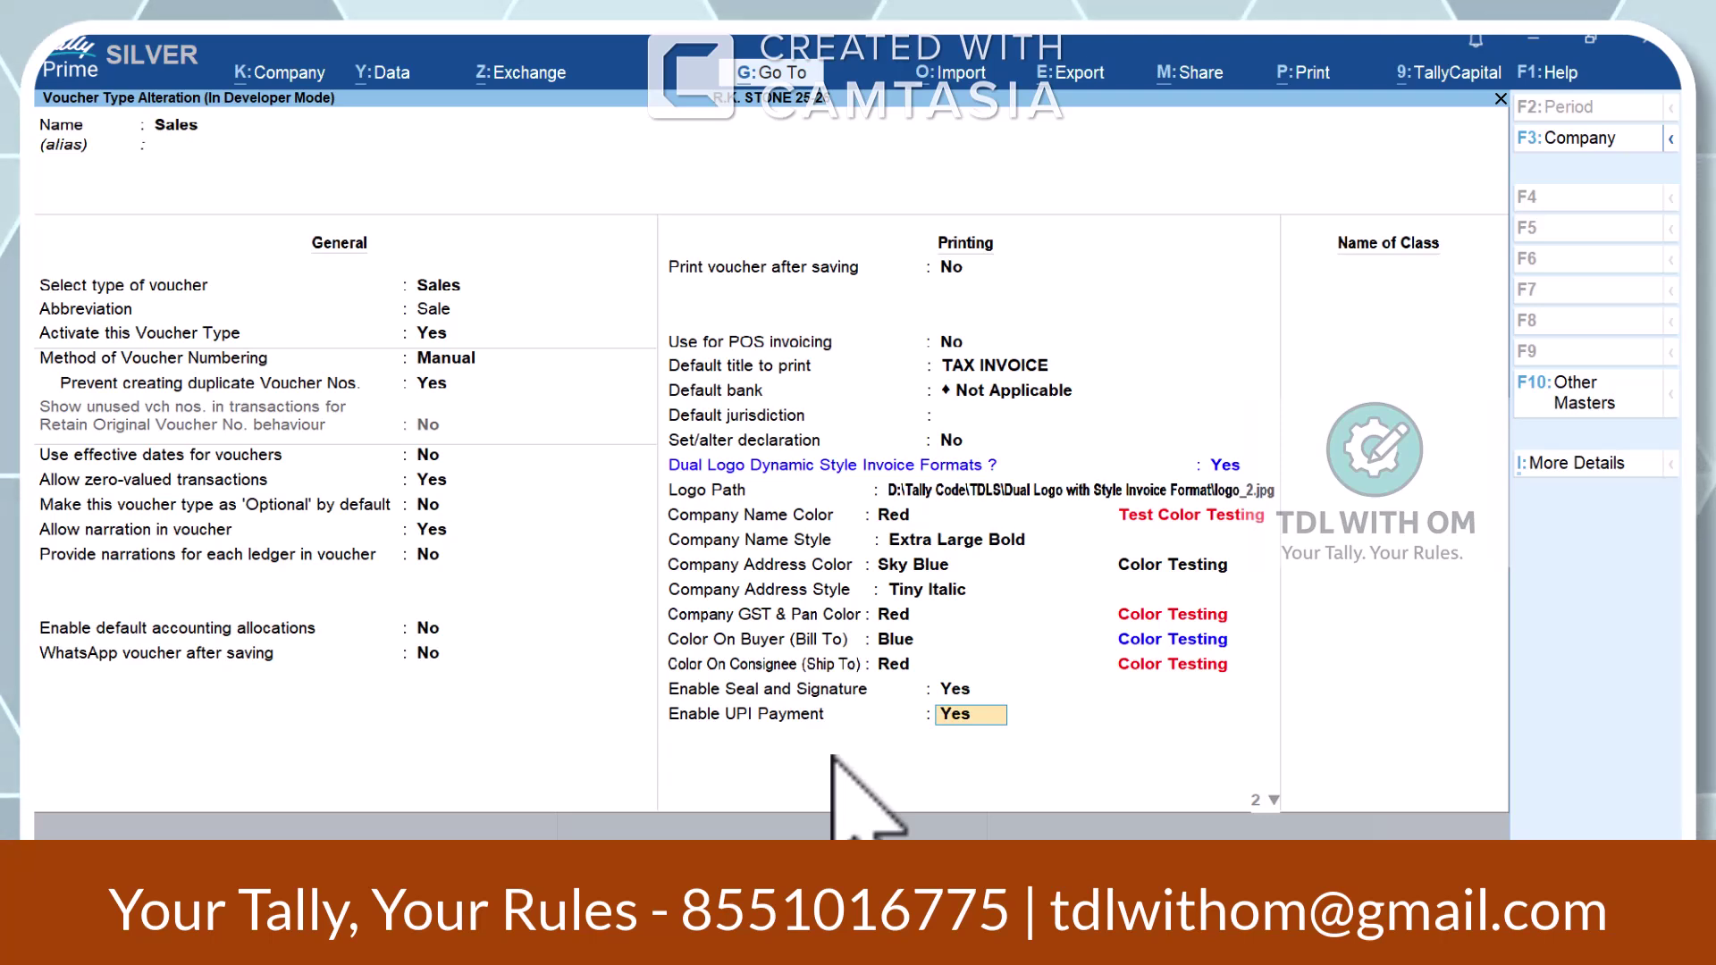
key("Return")
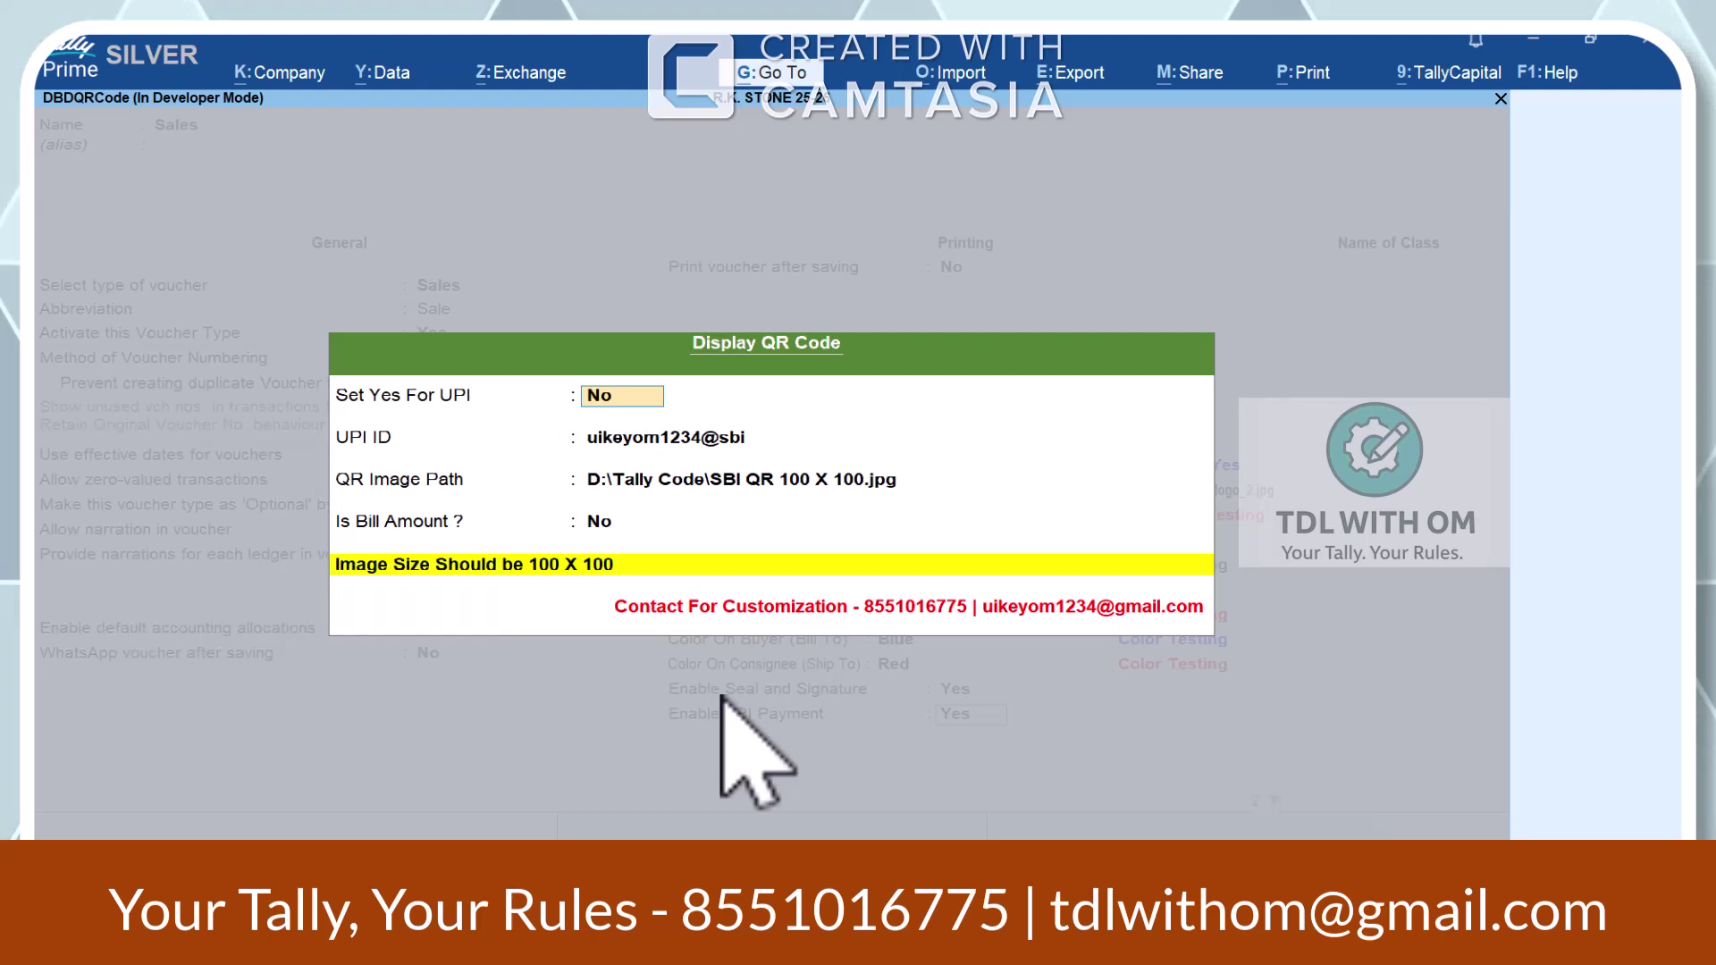
- Set Yes For UPI to Yes and accept the UPI ID and the QR image path D:\Tally Code\SBI QR 100 X 100.jpg
key("Up")
key("Up")
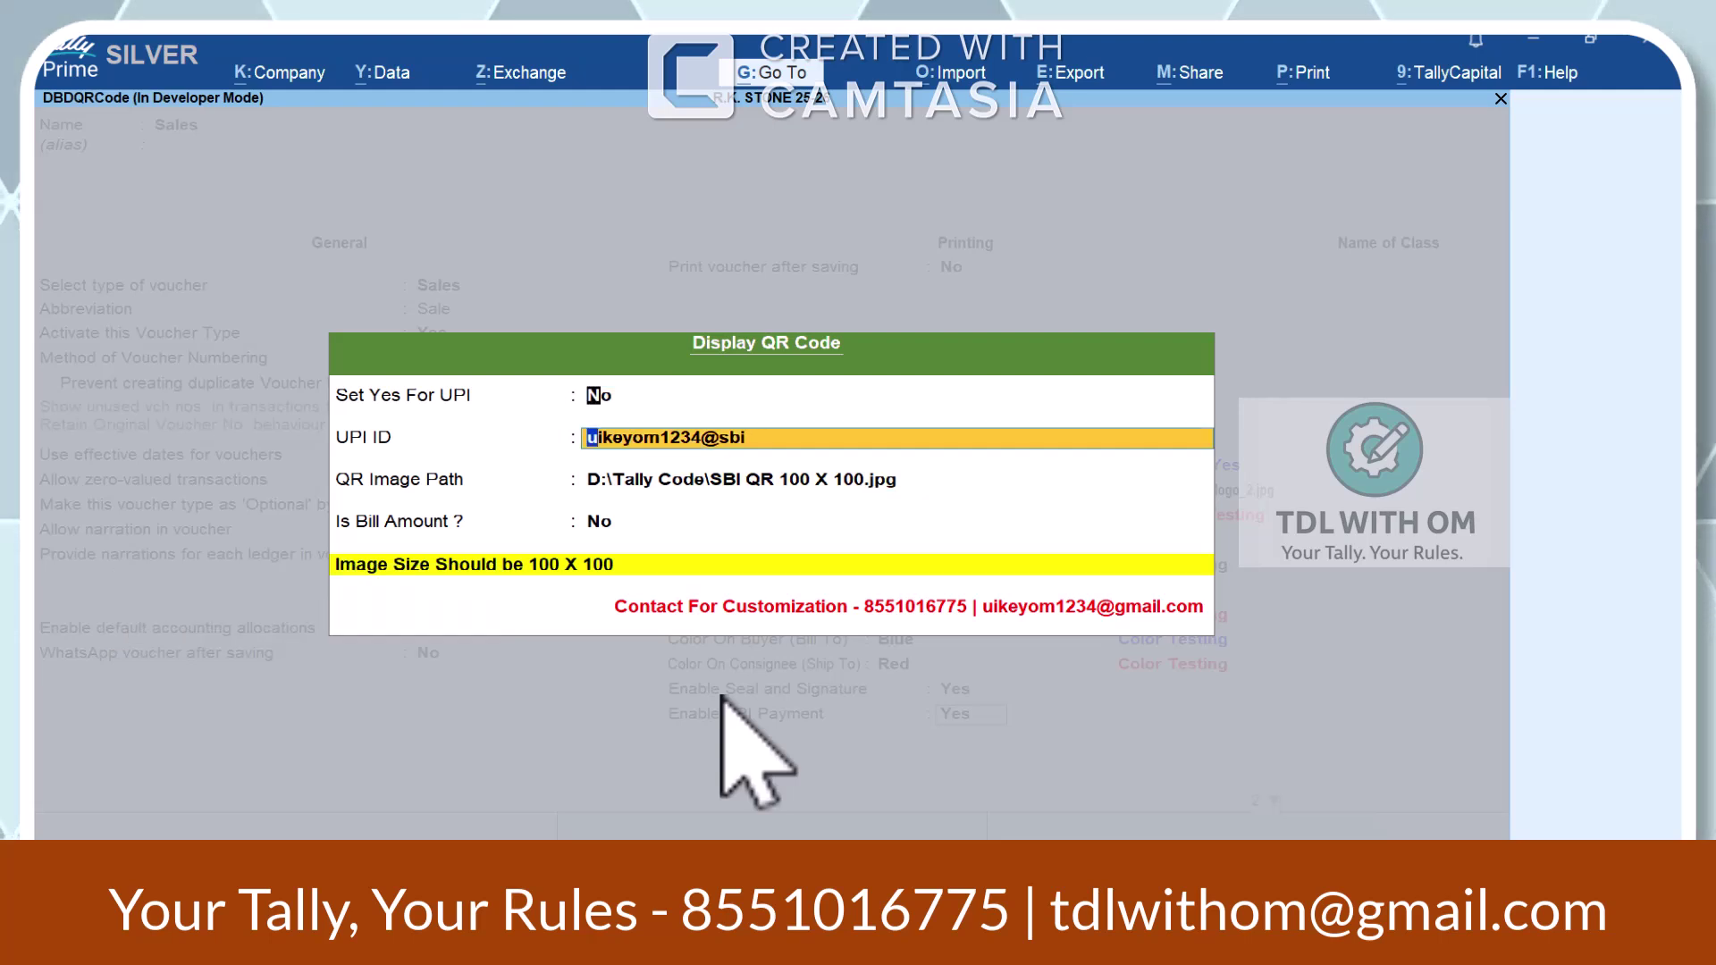
key("Down")
key("Down")
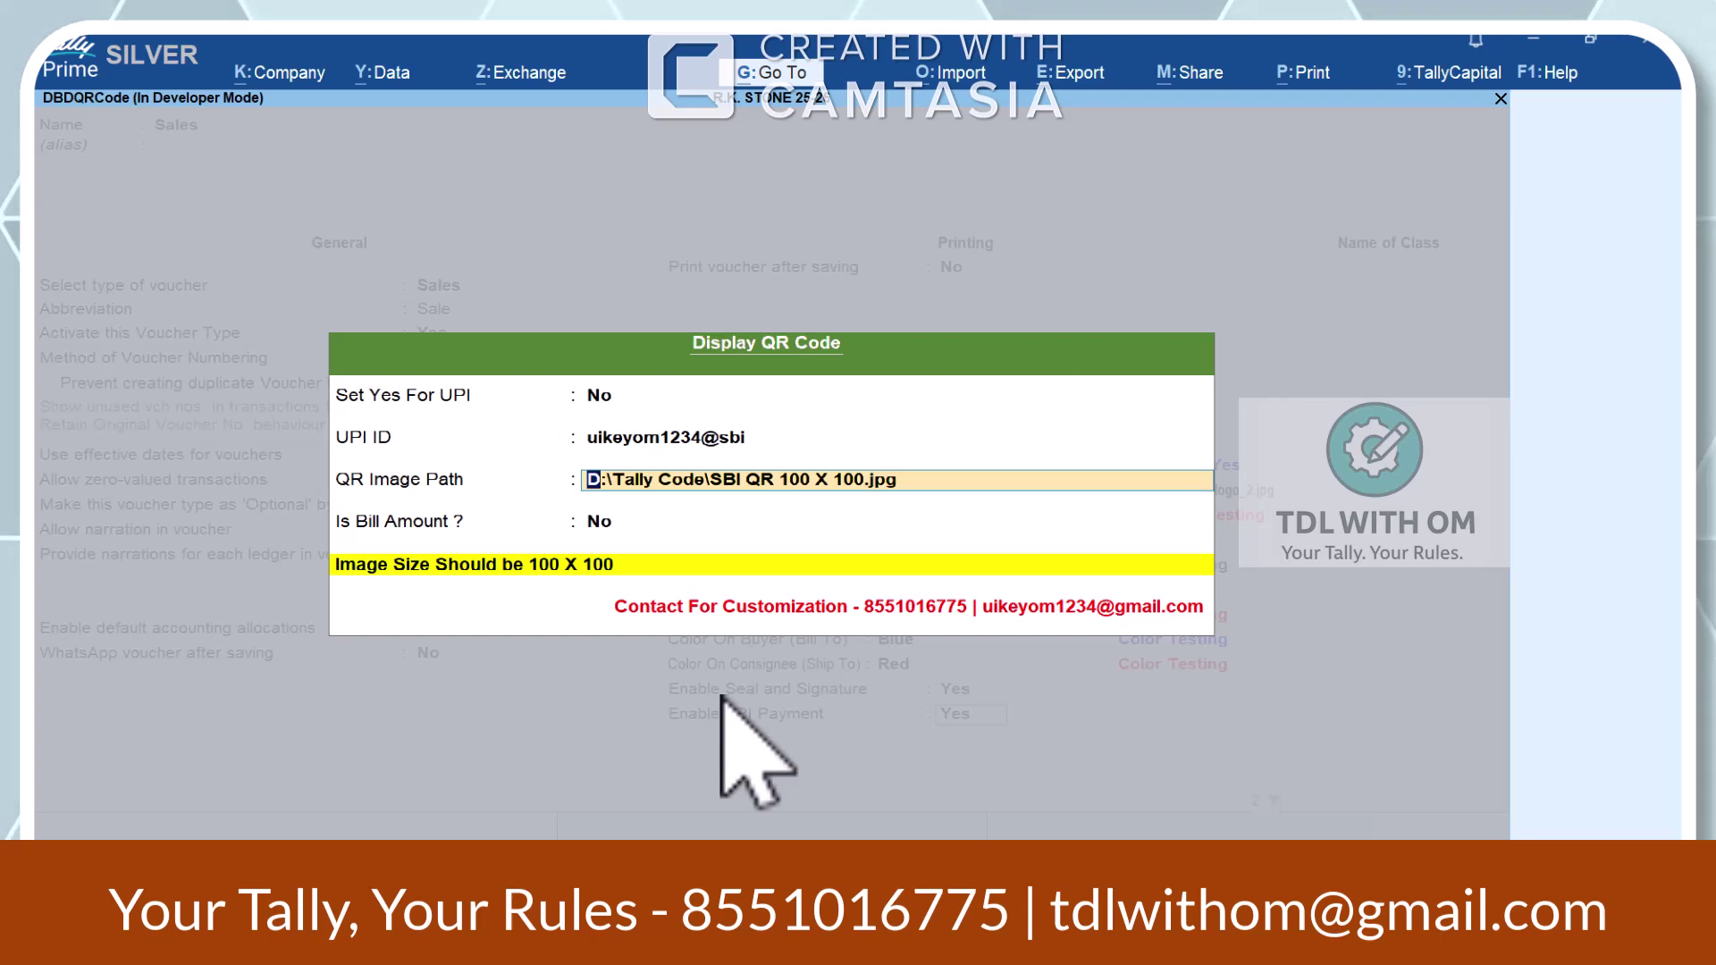
key("Up")
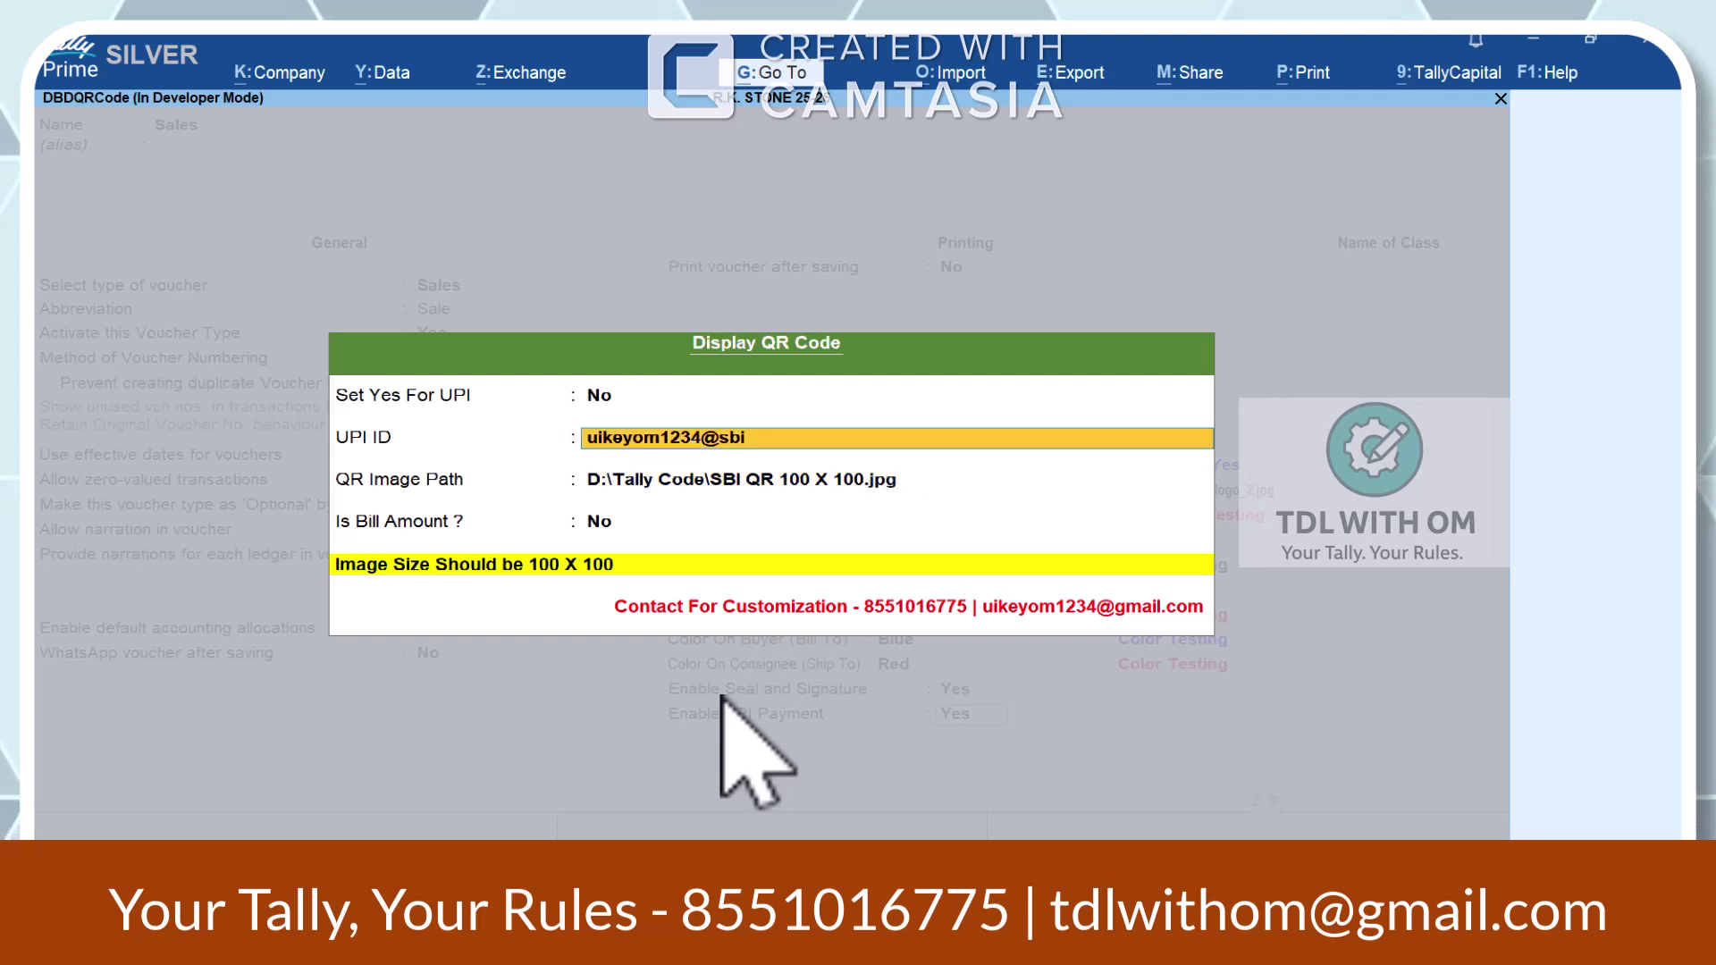
key("Up")
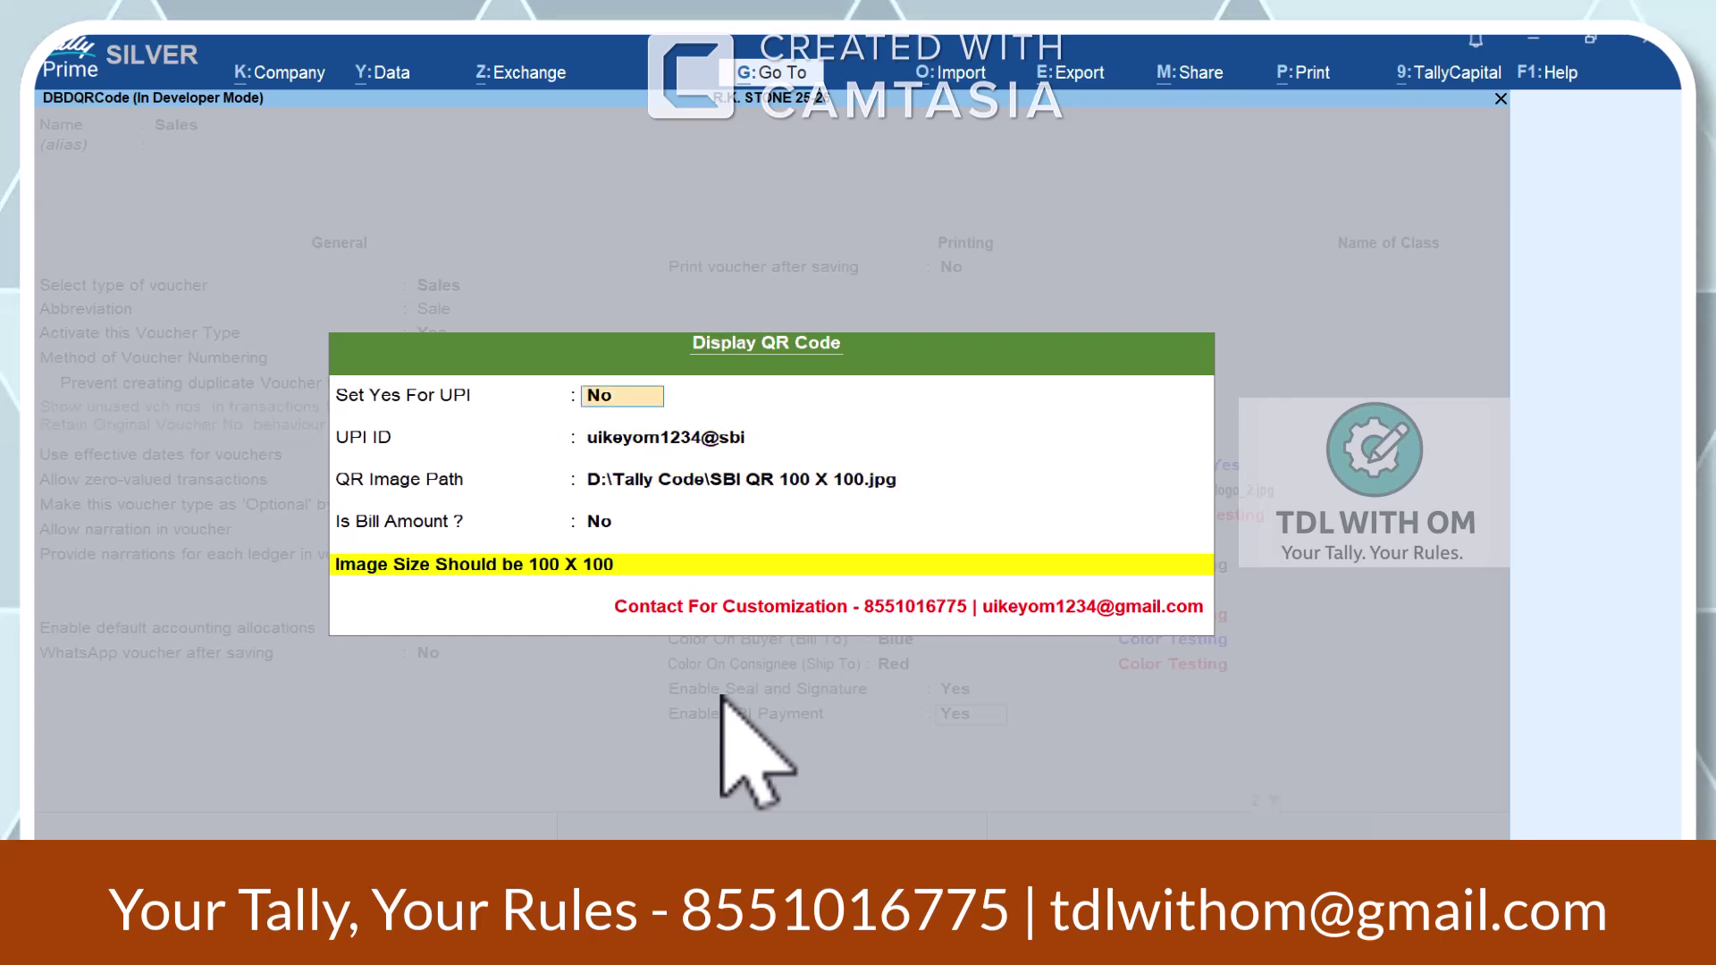
key("Return")
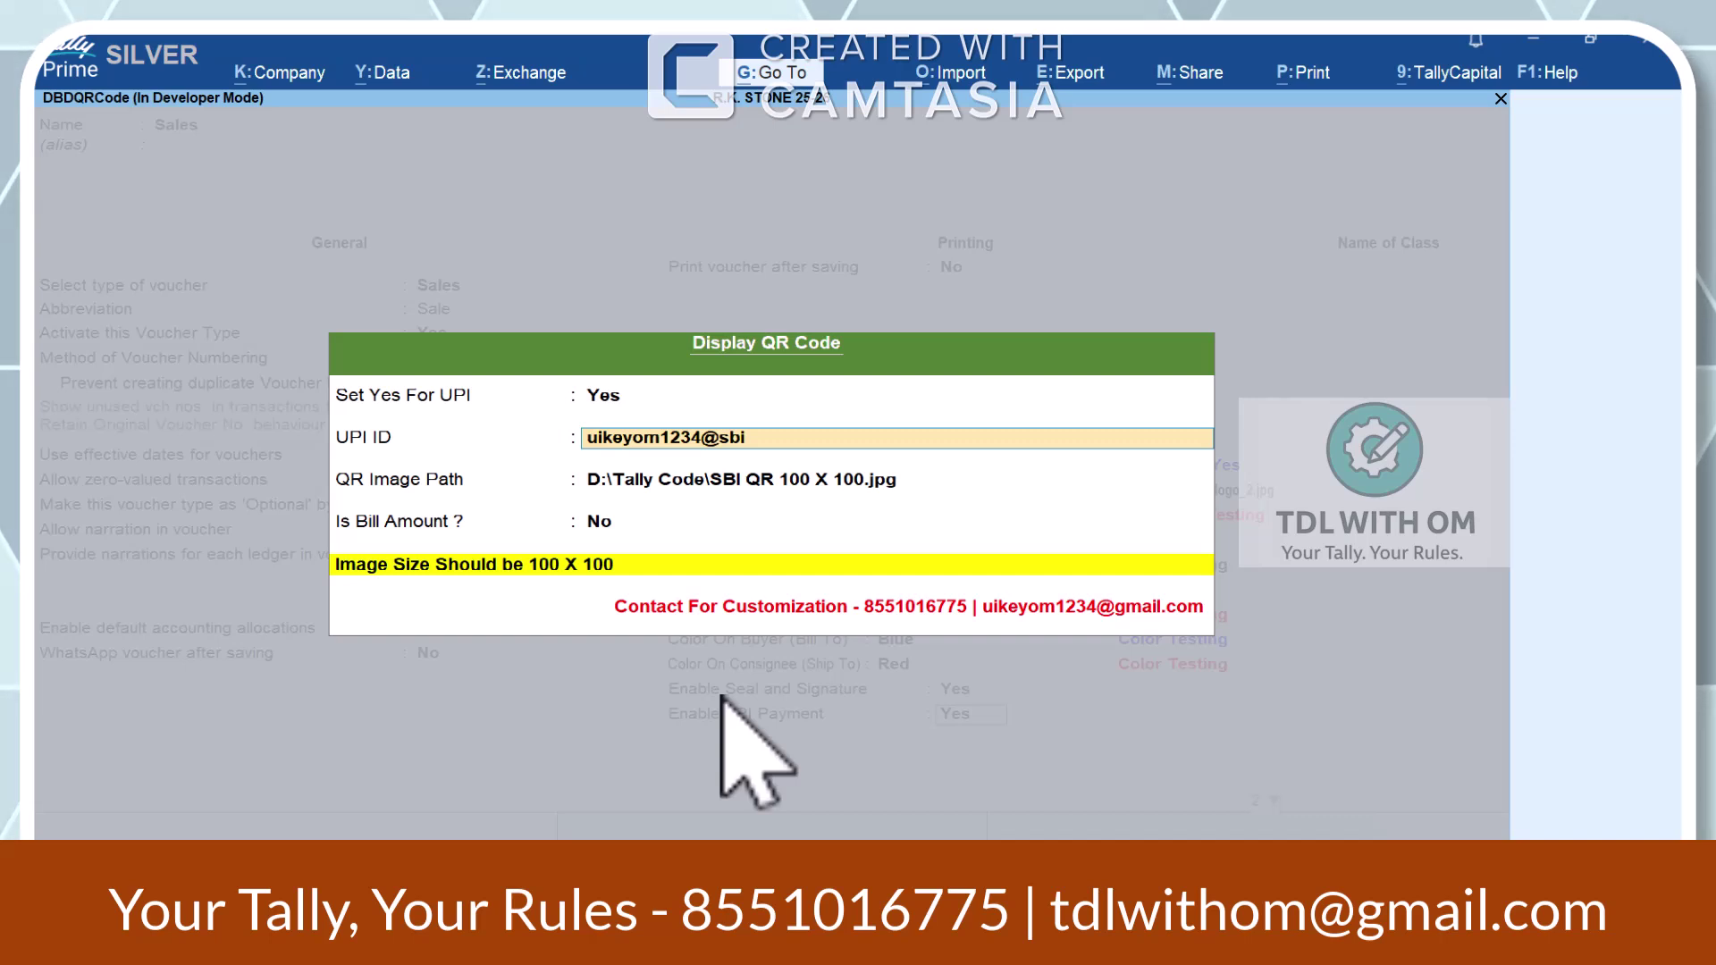
key("Return")
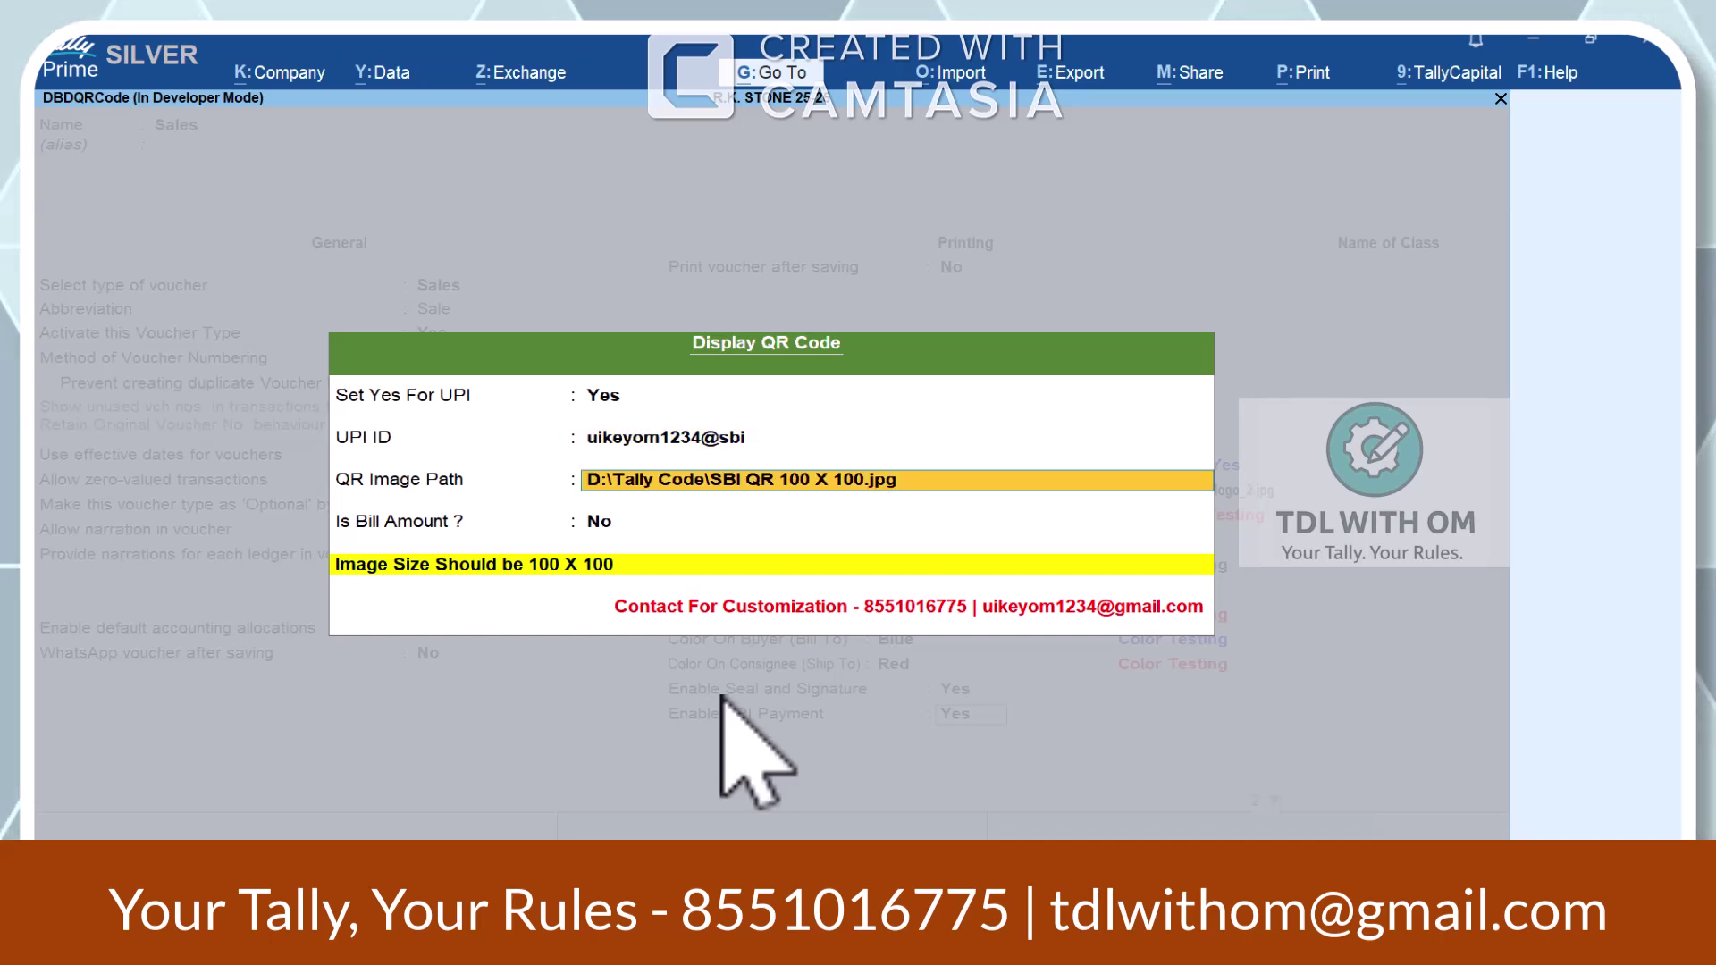
key("Return")
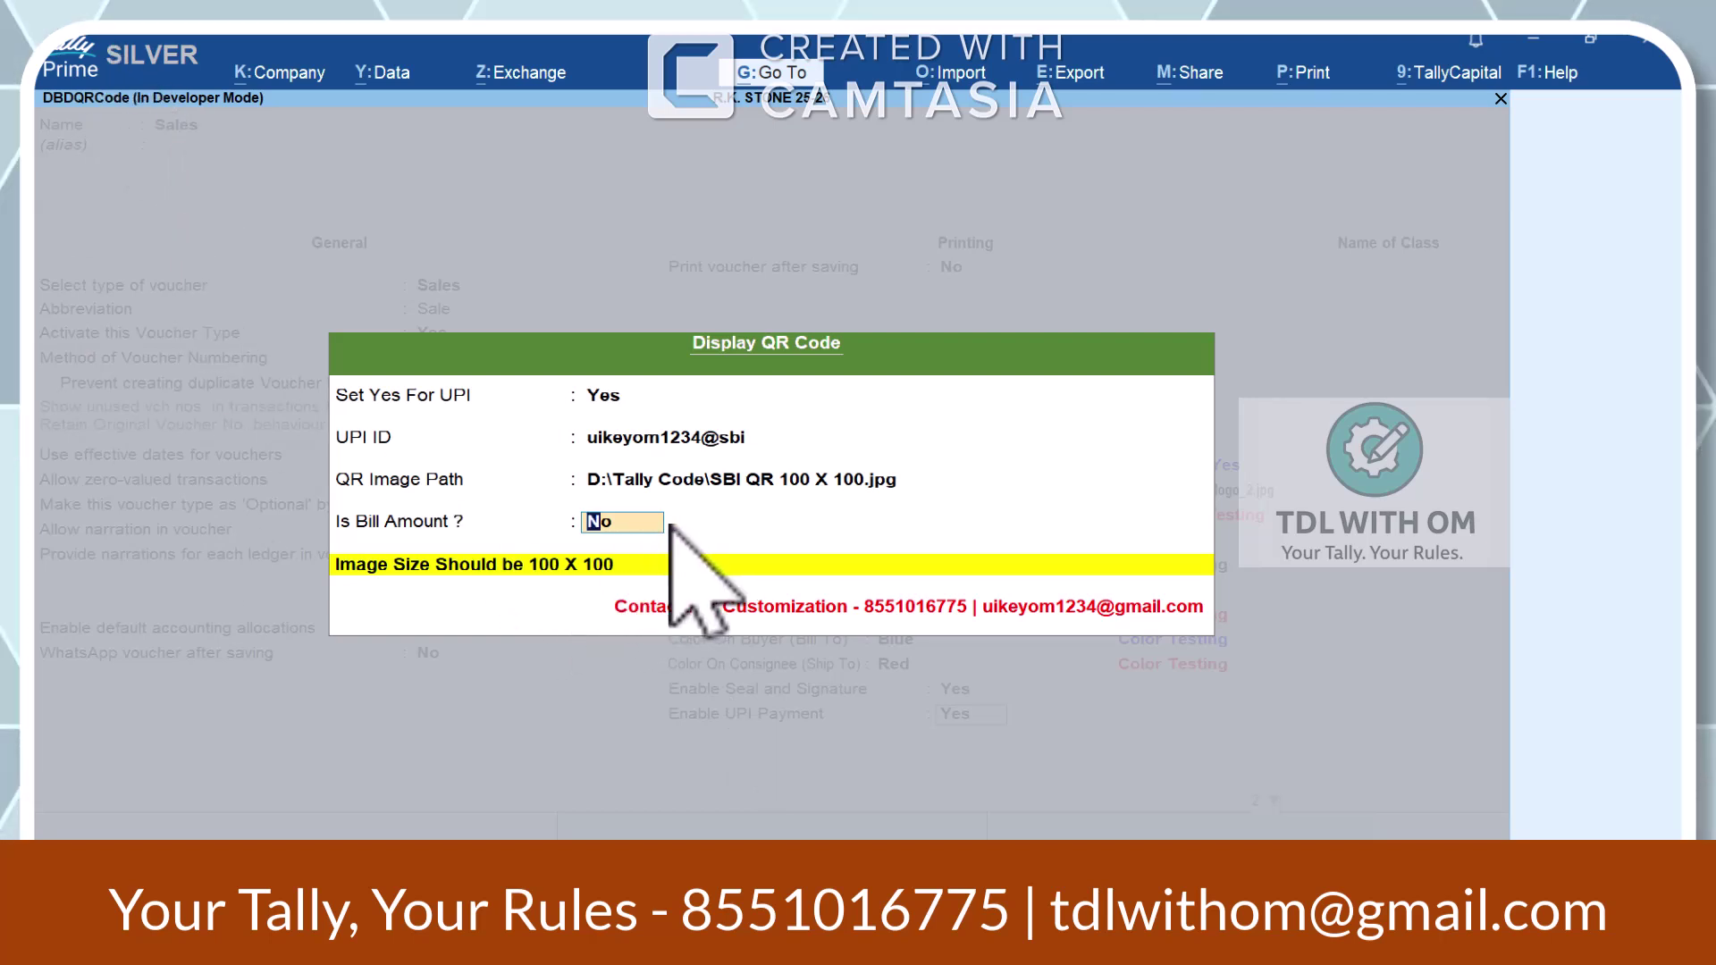
- Set the QR code's Is Bill Amount option to Yes and accept the QR settings
type("y")
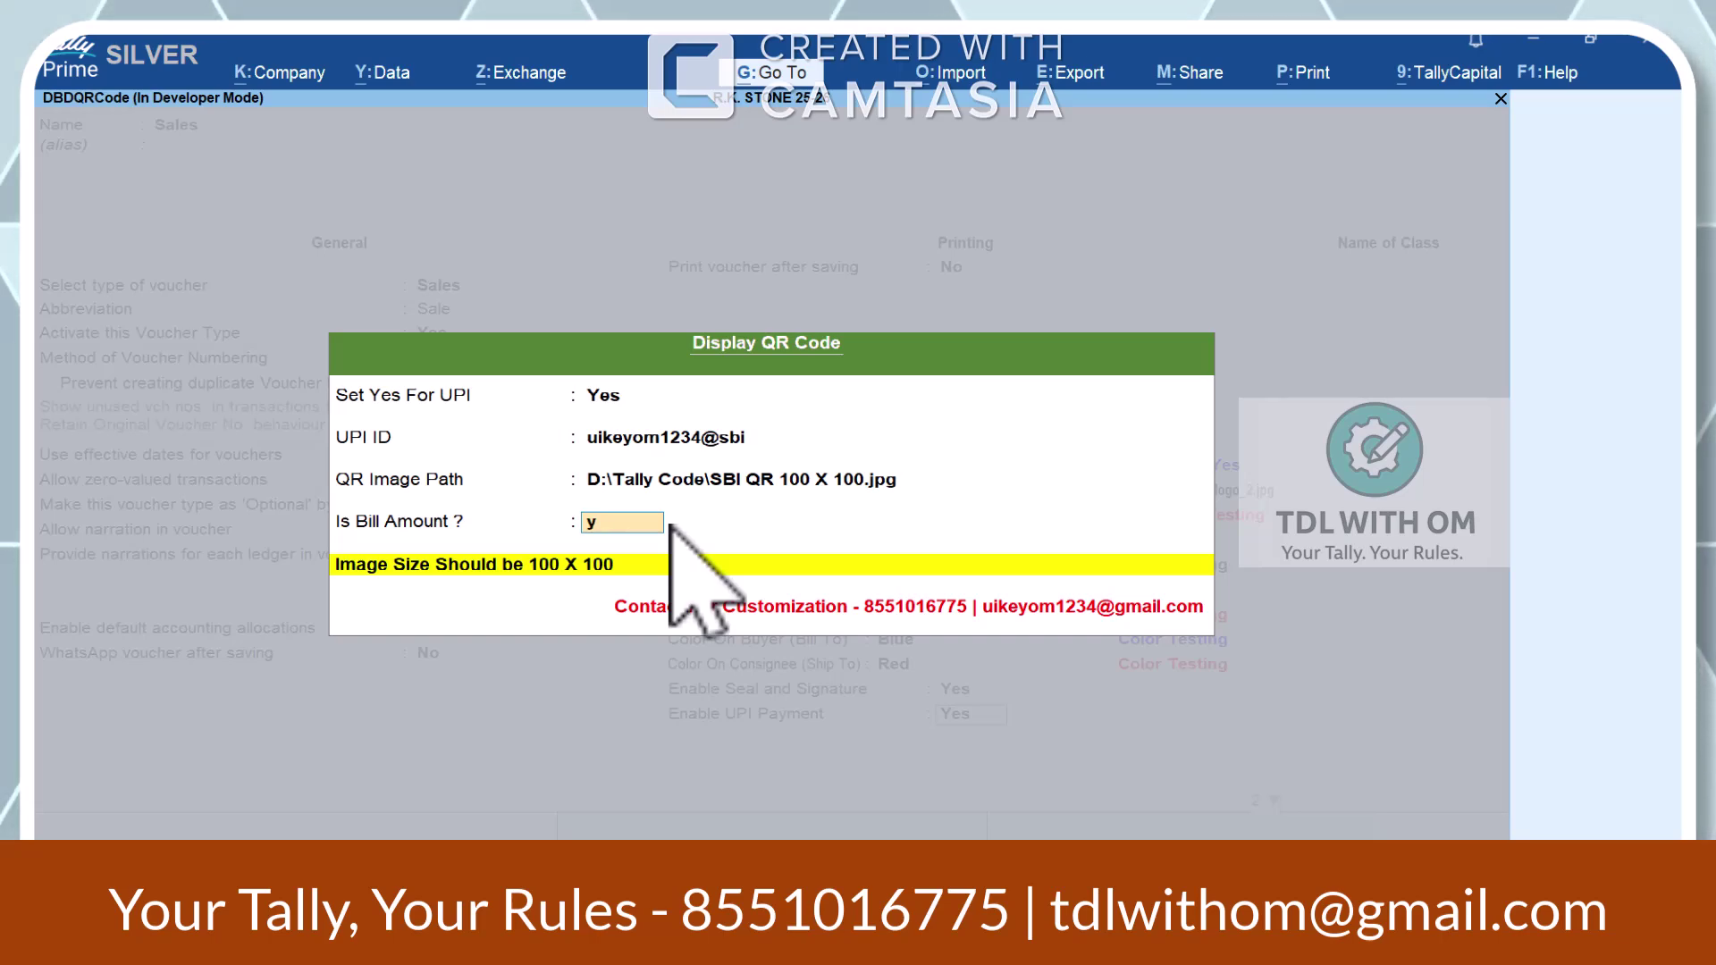
key("Return")
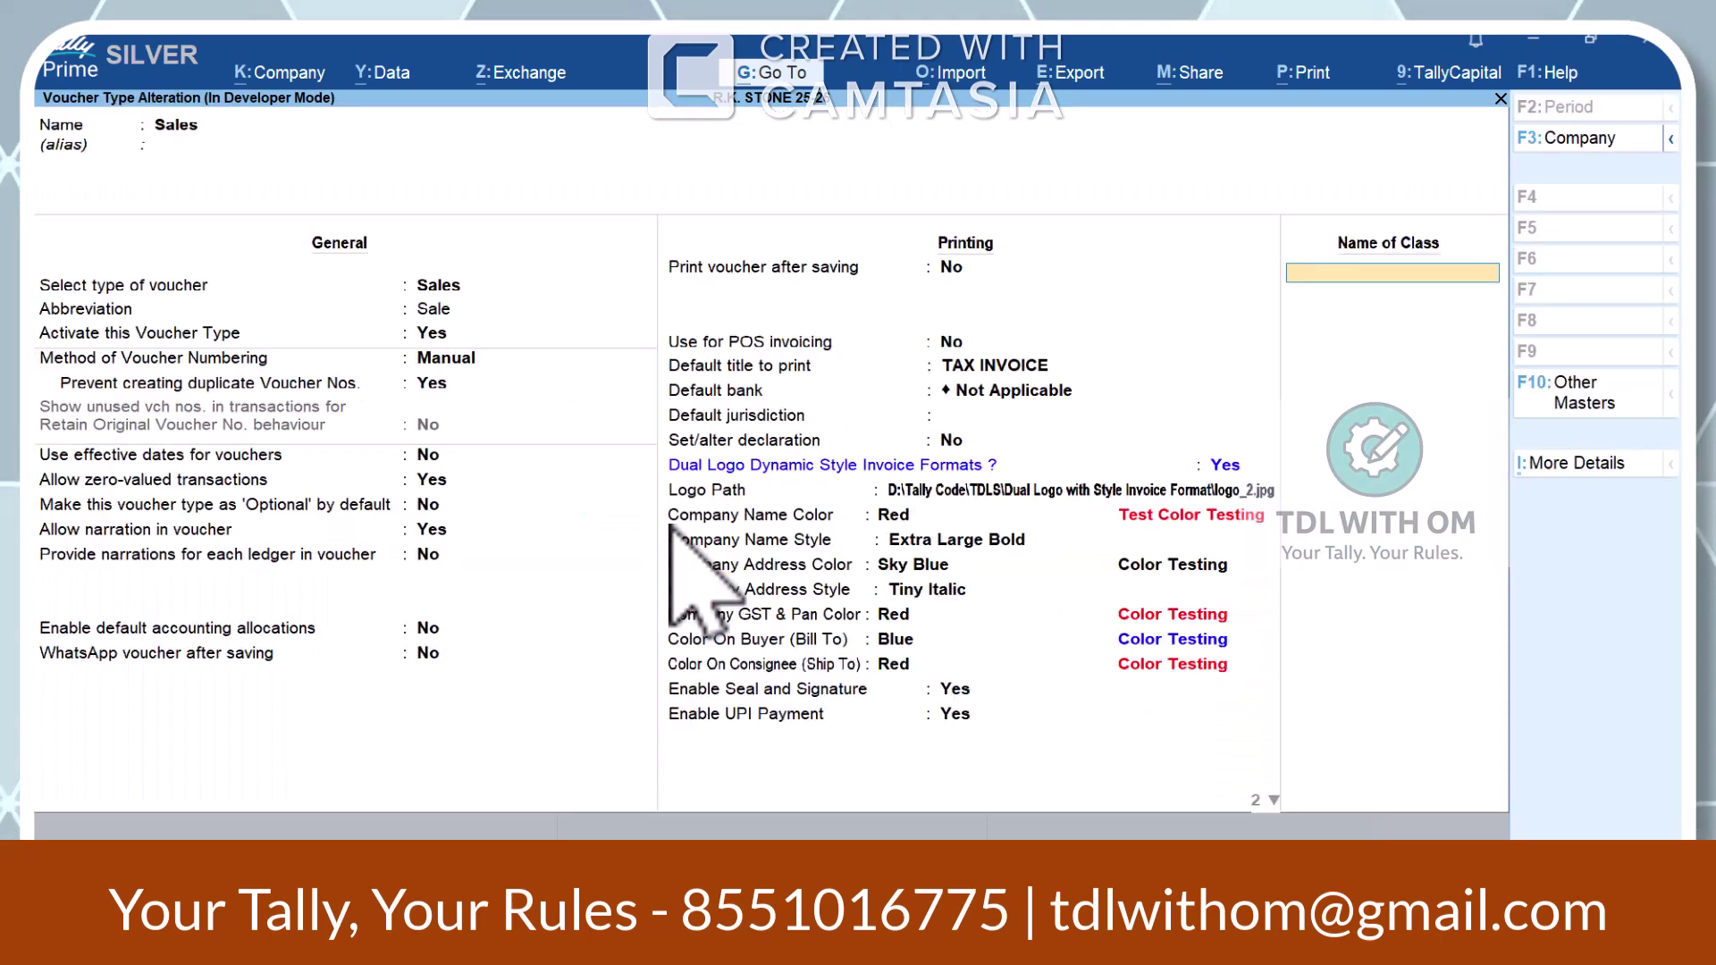
- Reopen the QR code settings, set Is Bill Amount to No and save the Sales voucher type
key("BackSpace")
key("Return")
key("Return")
key("Return")
key("Return")
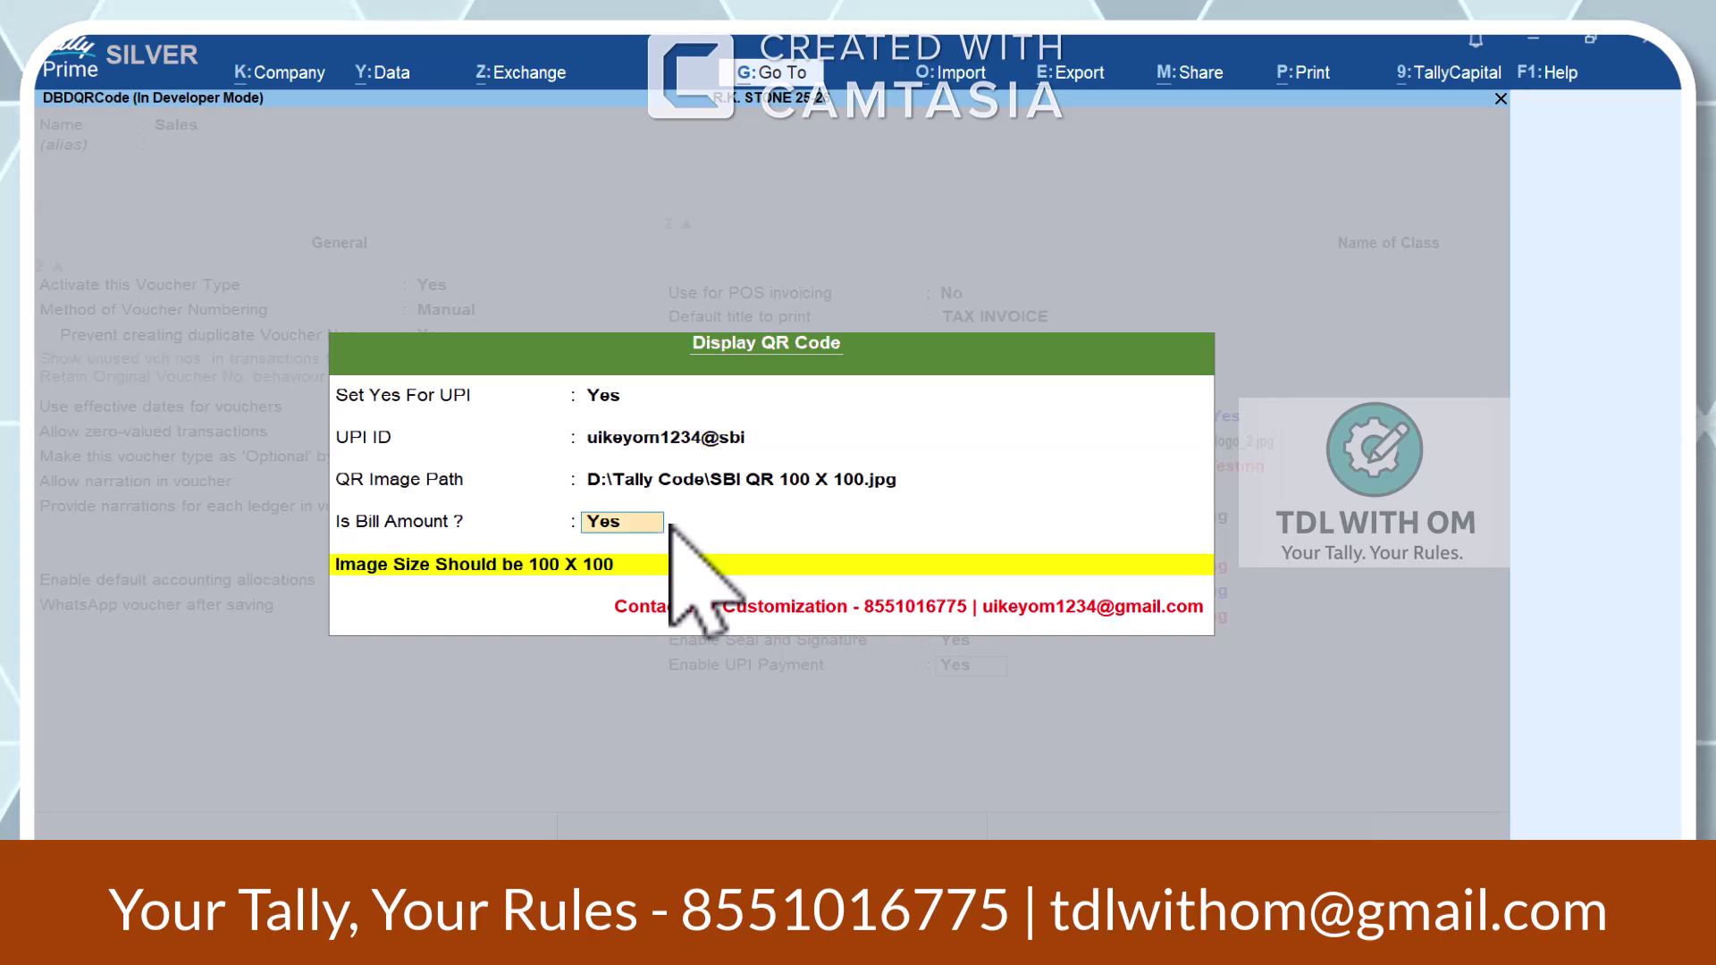
type("n")
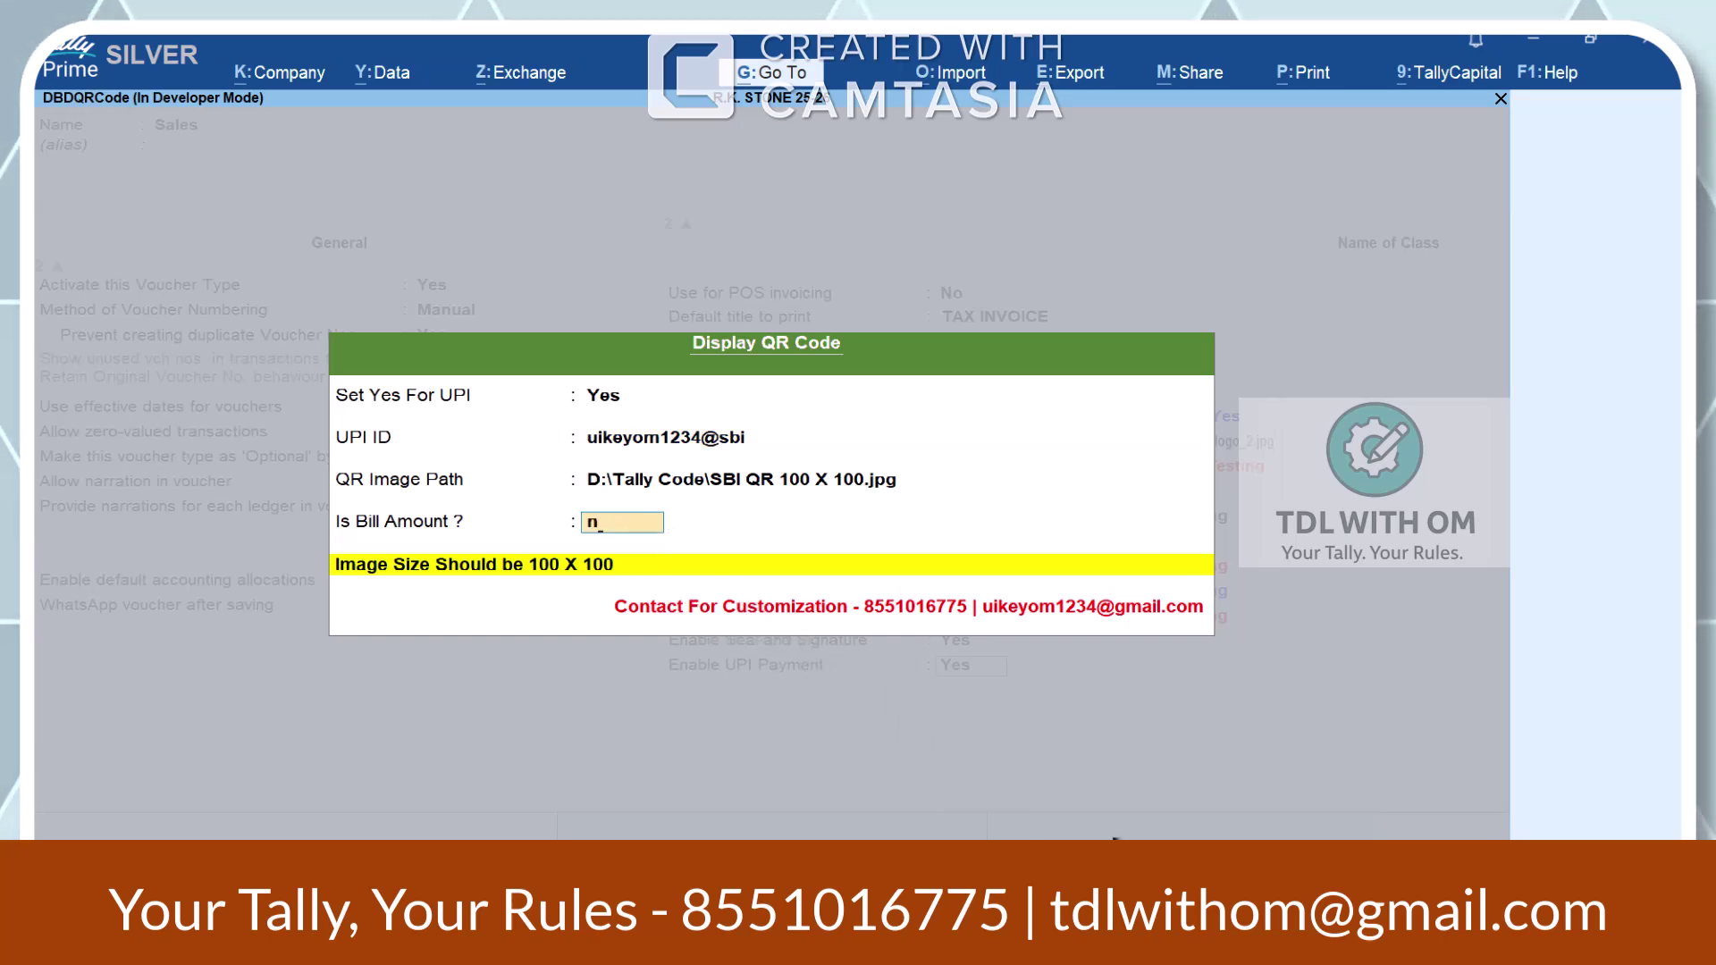
key("Return")
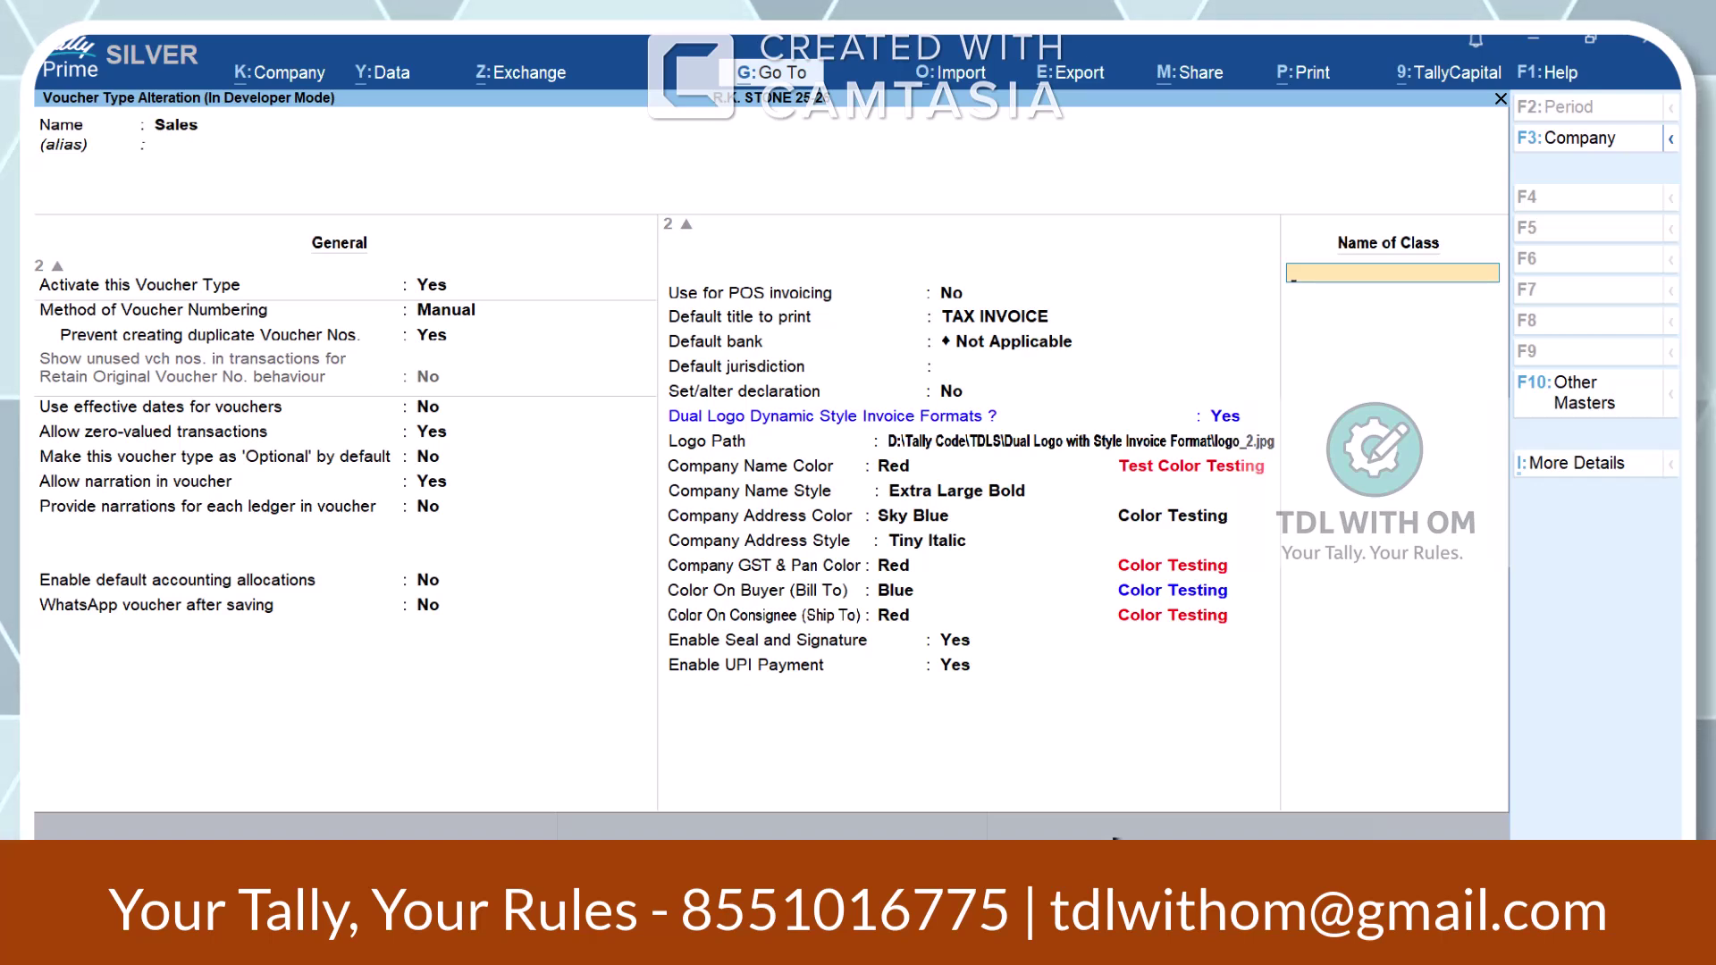
key("ctrl+a")
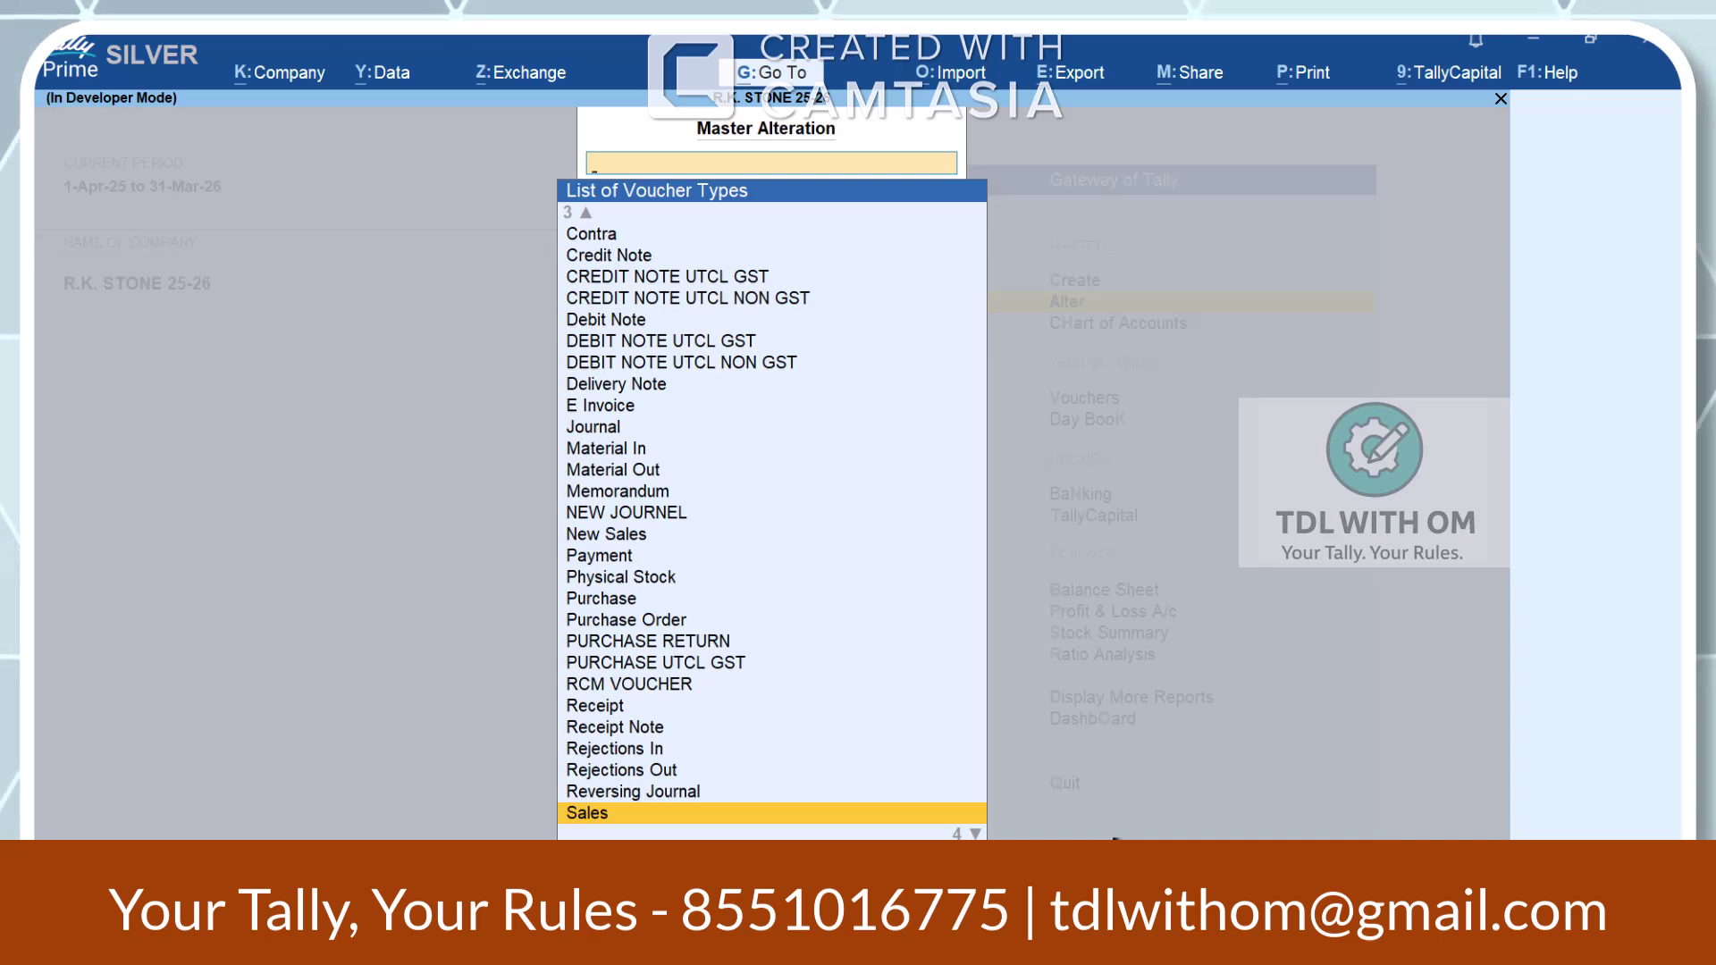
- Leave the voucher type list and open the Day Book
key("Escape")
key("Escape")
key("Up")
key("k")
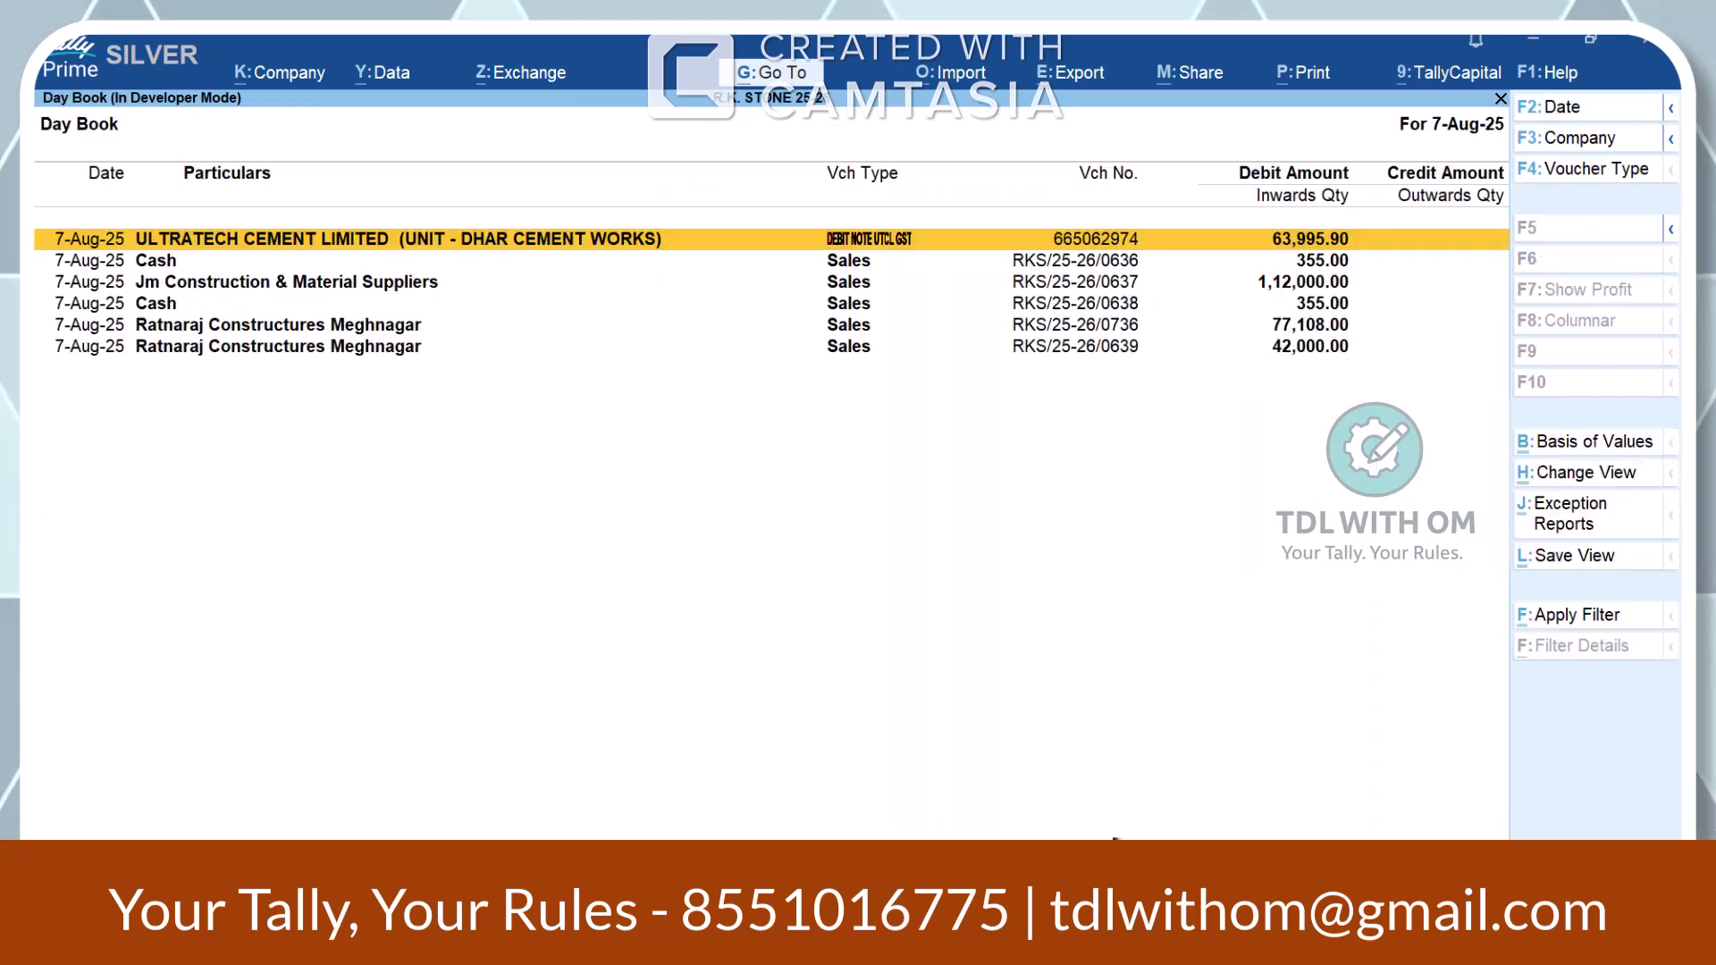
- Open the last Sales voucher in the Day Book and preview its tax invoice print enlarged
key("Down")
key("Down")
key("Down")
key("Down")
key("Down")
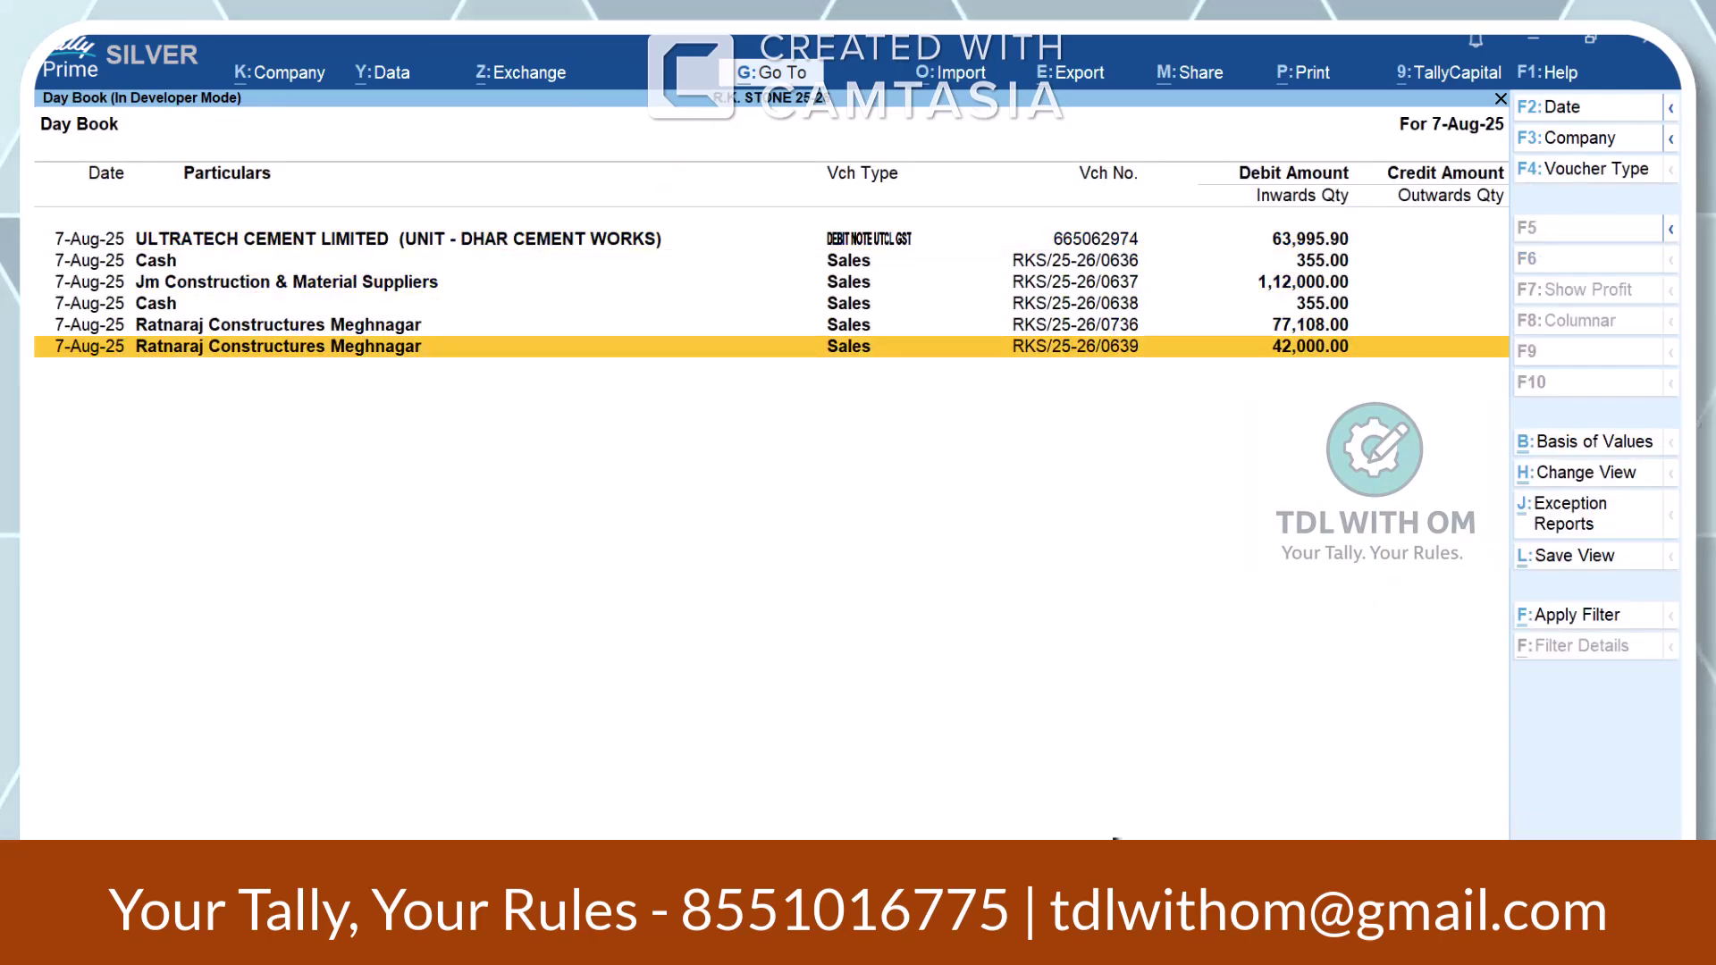
key("Return")
key("ctrl+p")
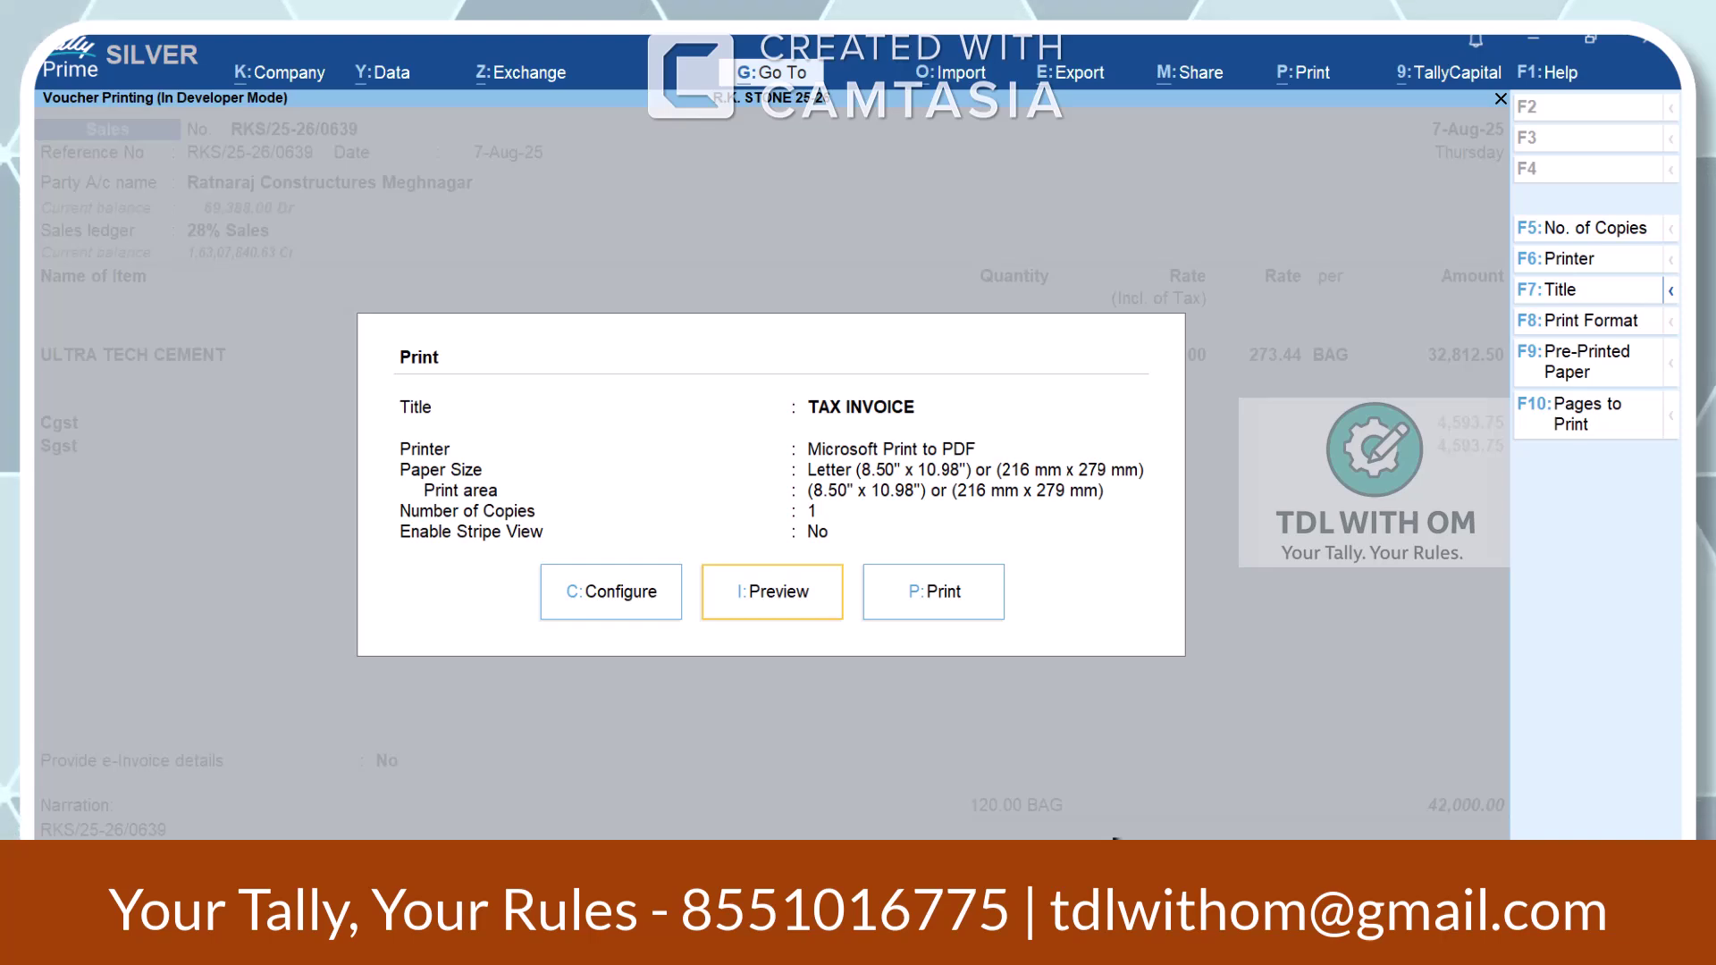
key("i")
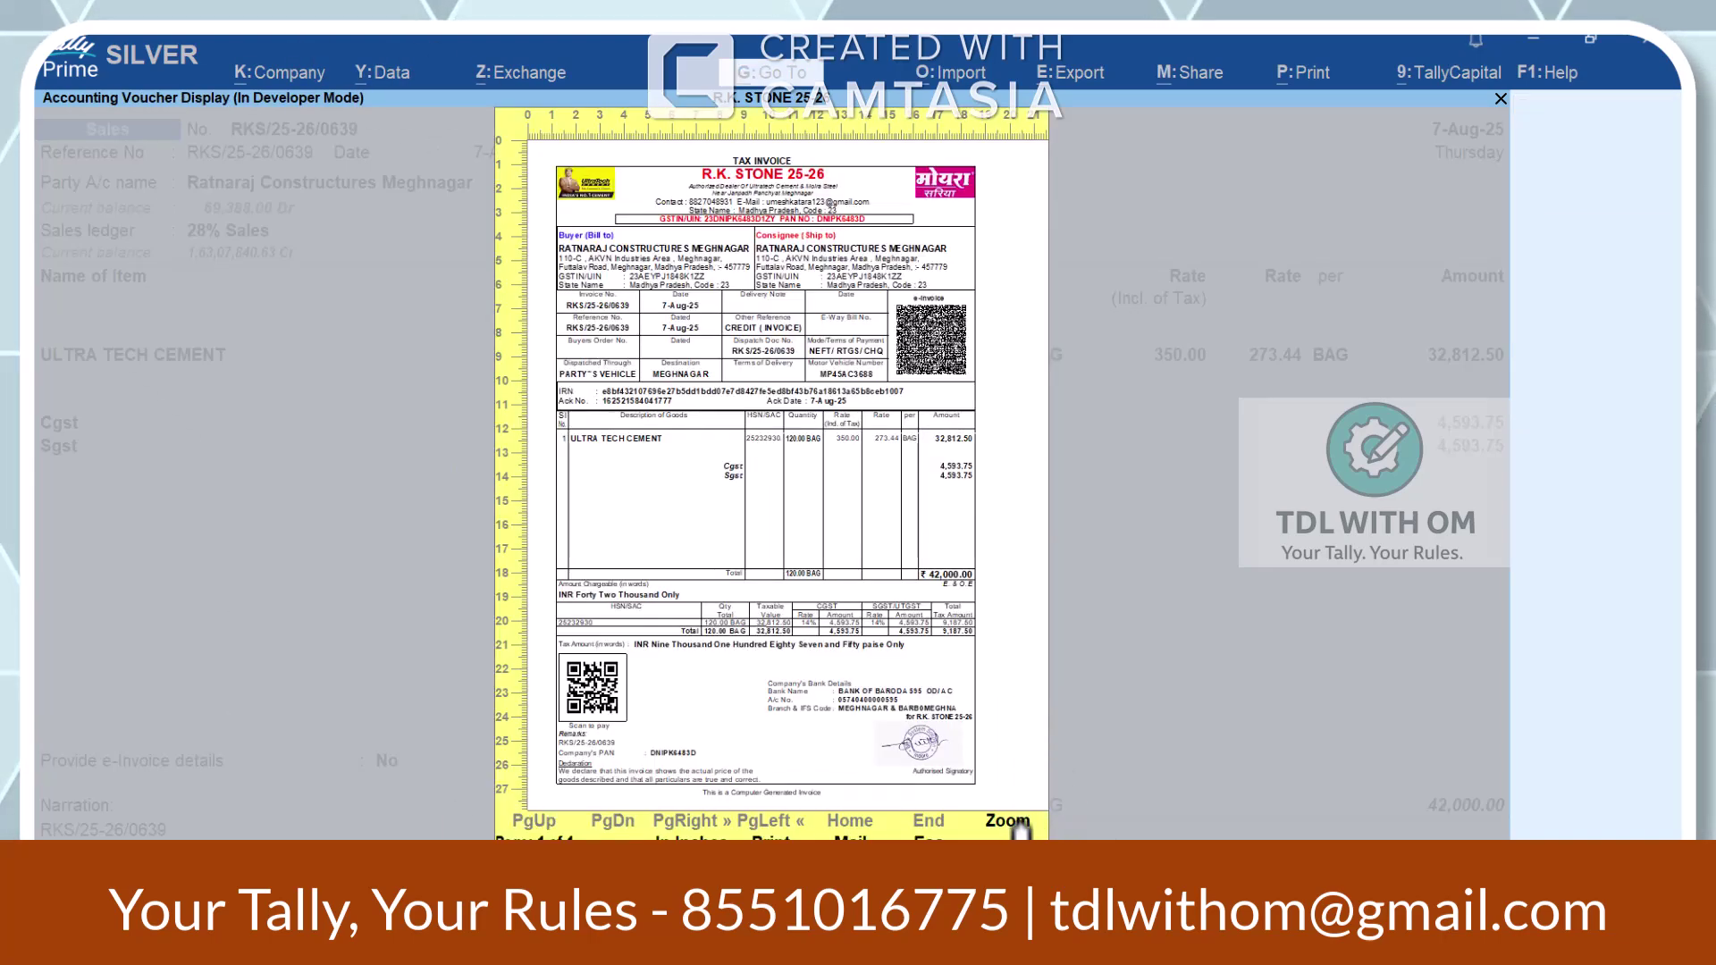
left_click(1017, 826)
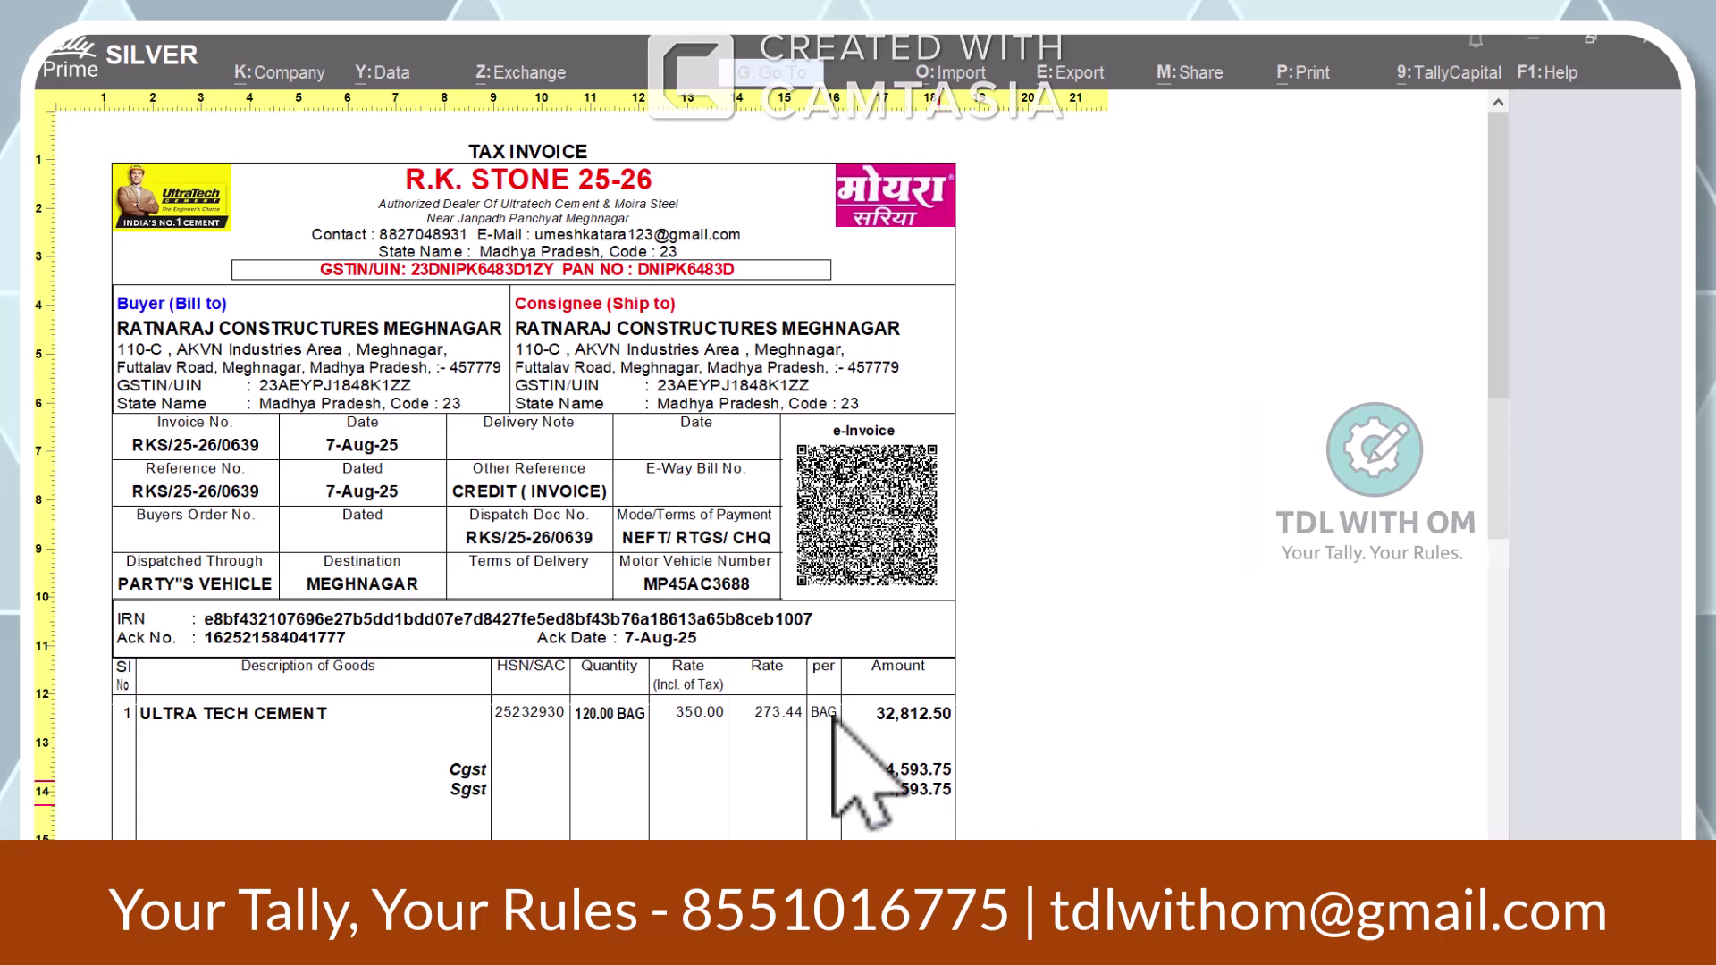
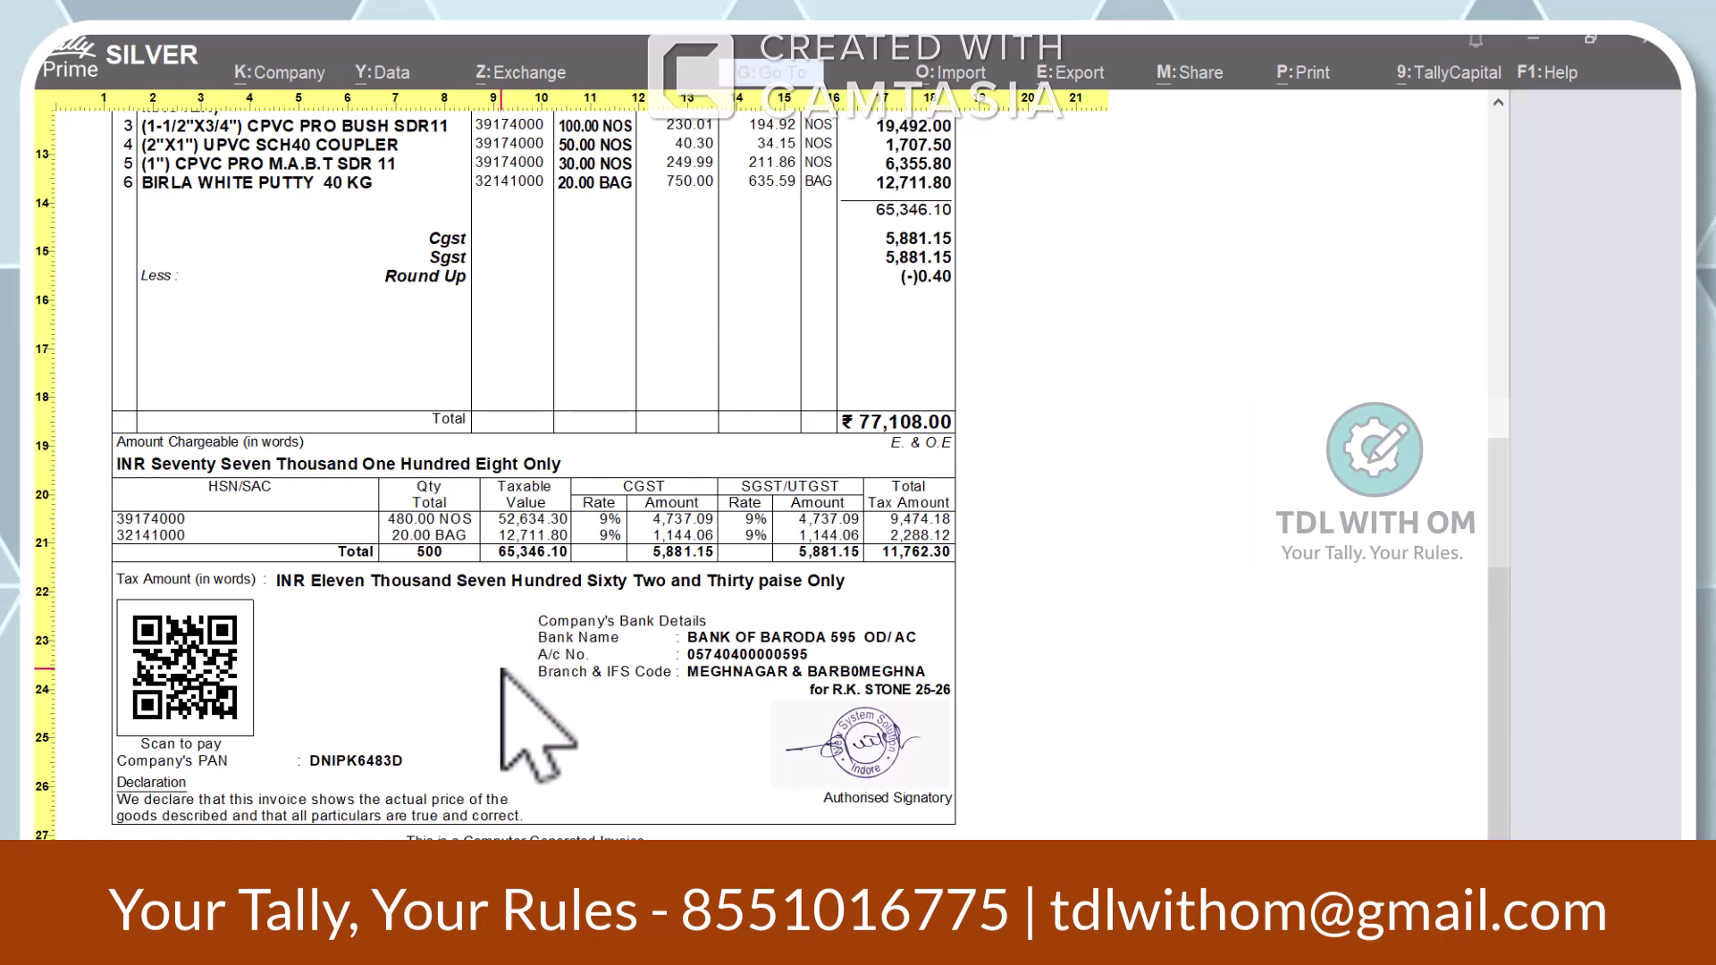
- Close the invoice preview, the voucher and the Day Book to return to the Gateway of Tally
key("Escape")
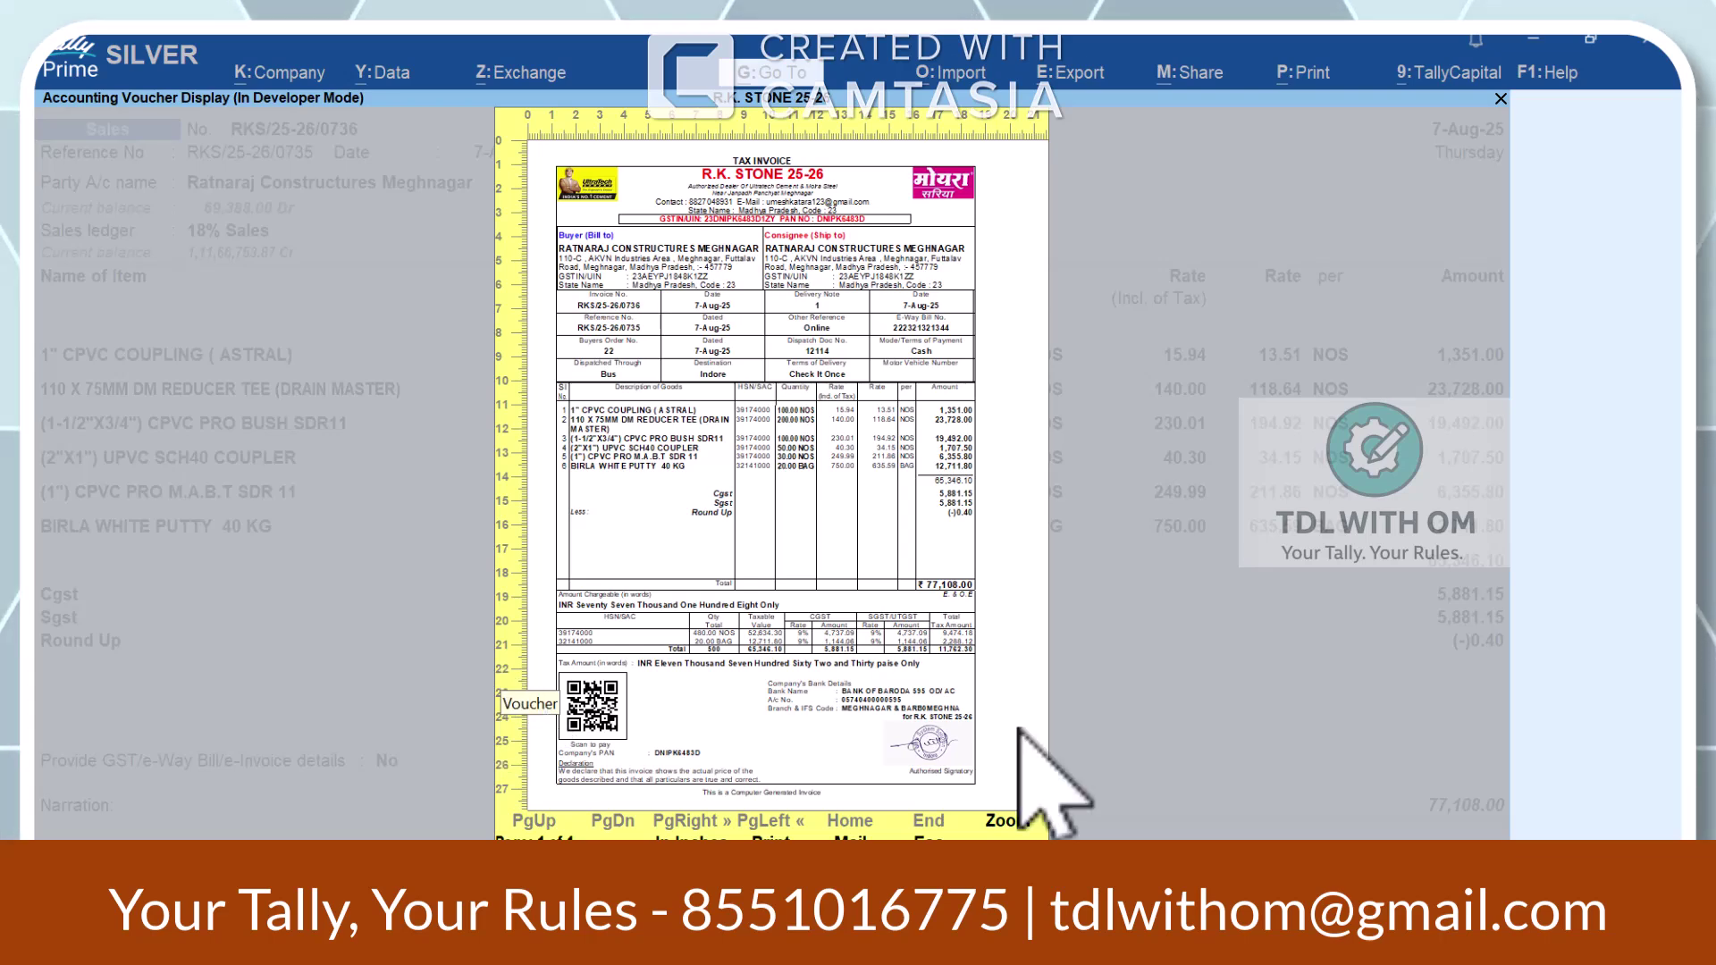
key("Escape")
key("Escape")
key("Escape")
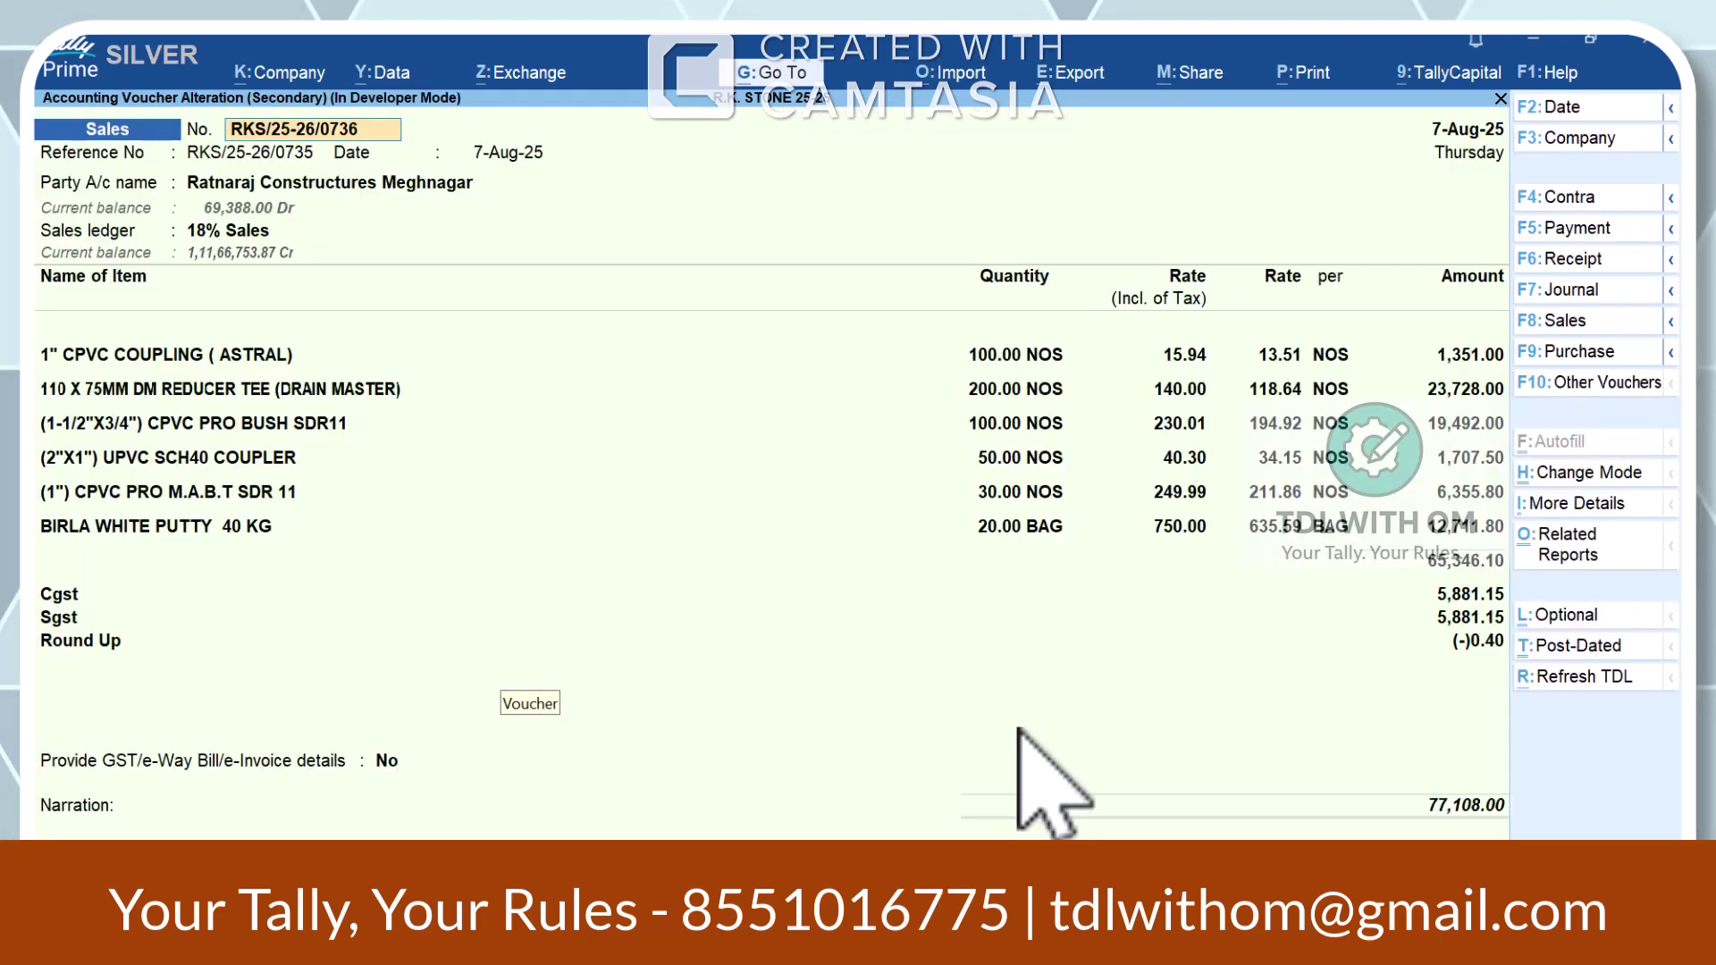
key("Escape")
key("Escape")
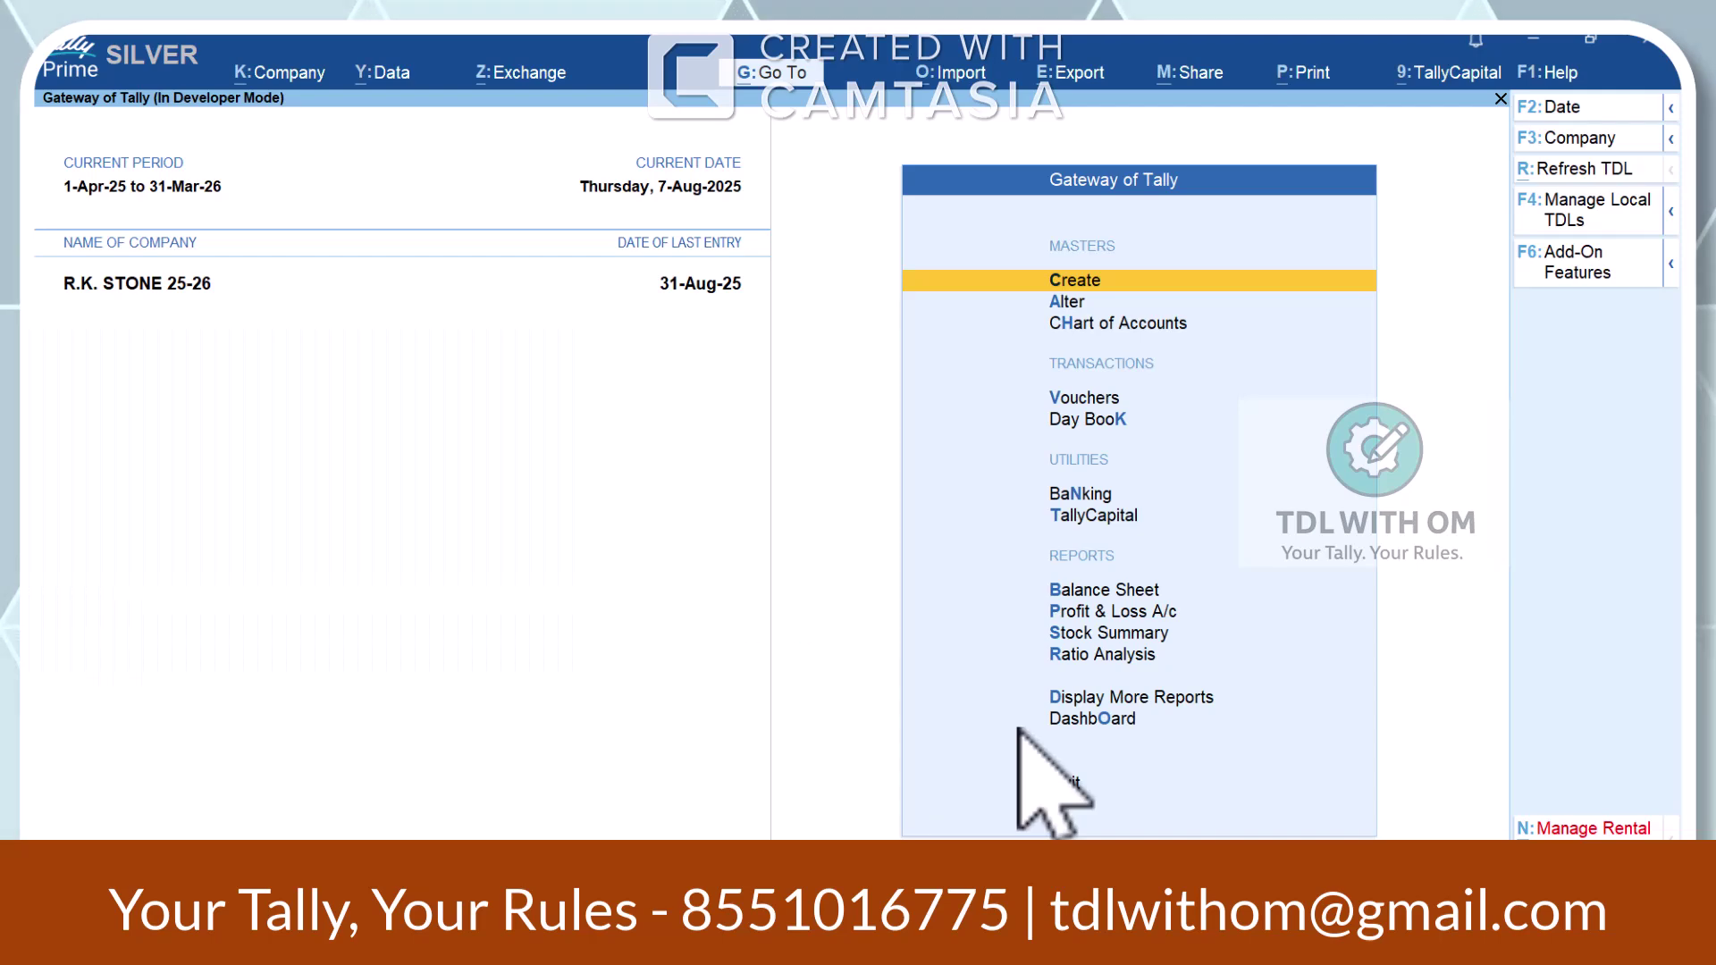
- Open the CREDIT NOTE UTCL GST voucher type for alteration
key("a")
key("Down")
key("Down")
key("Down")
key("Return")
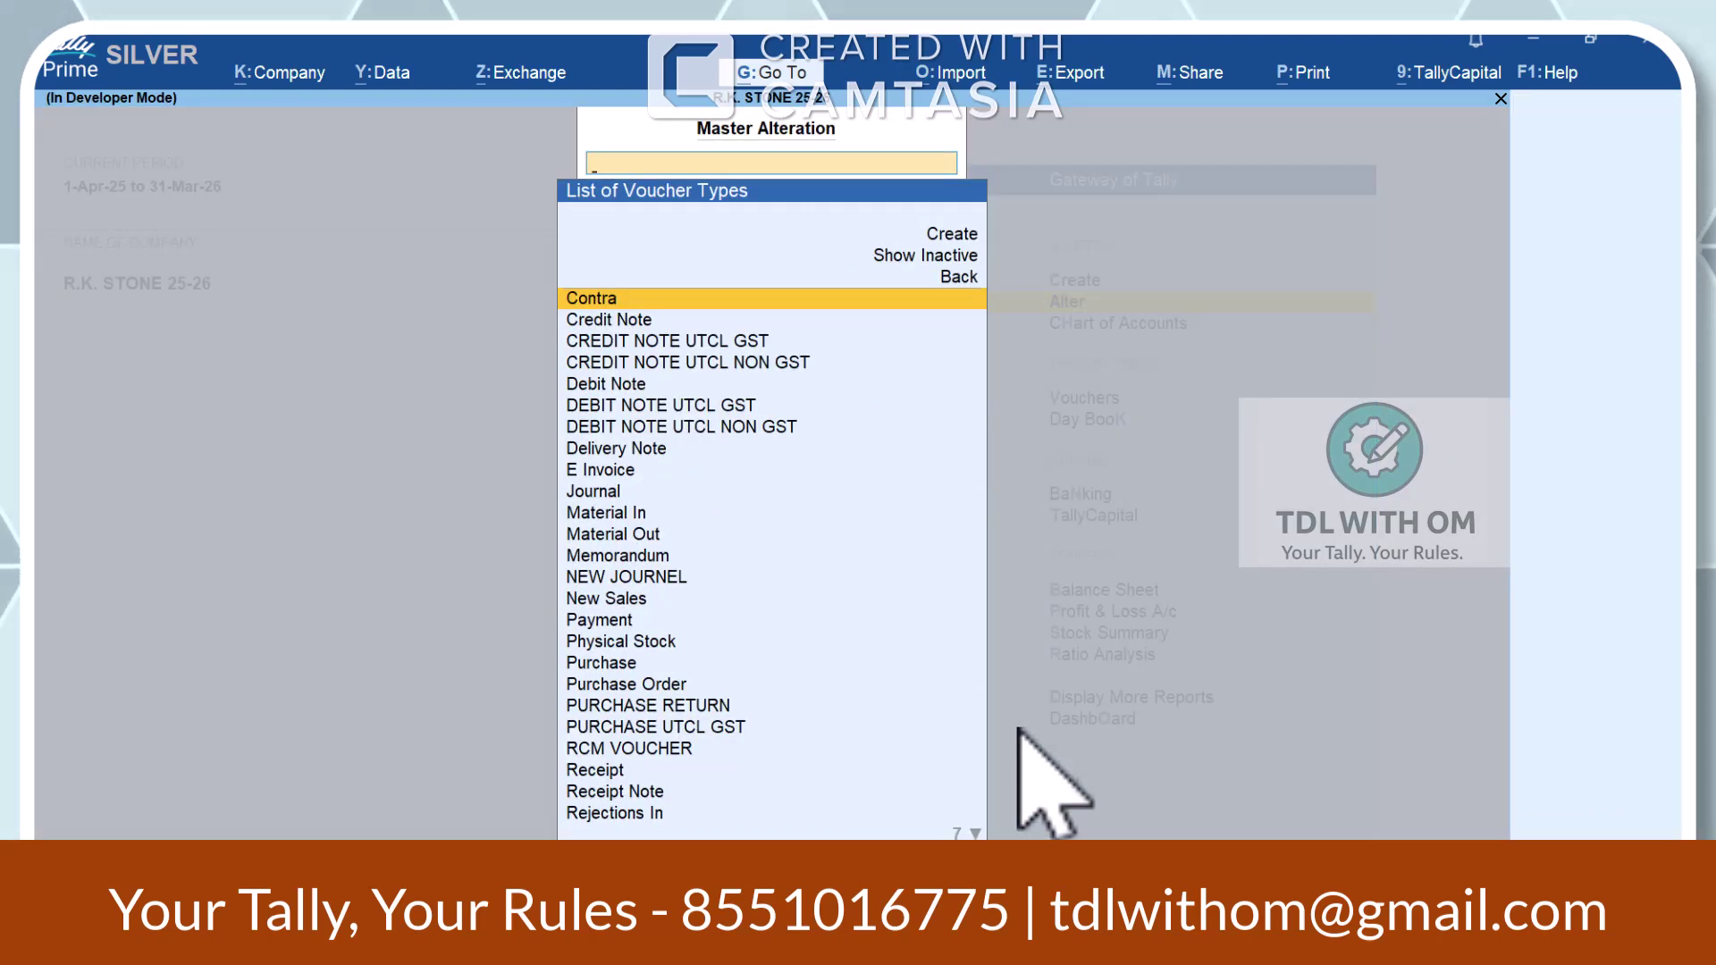
type("Cre")
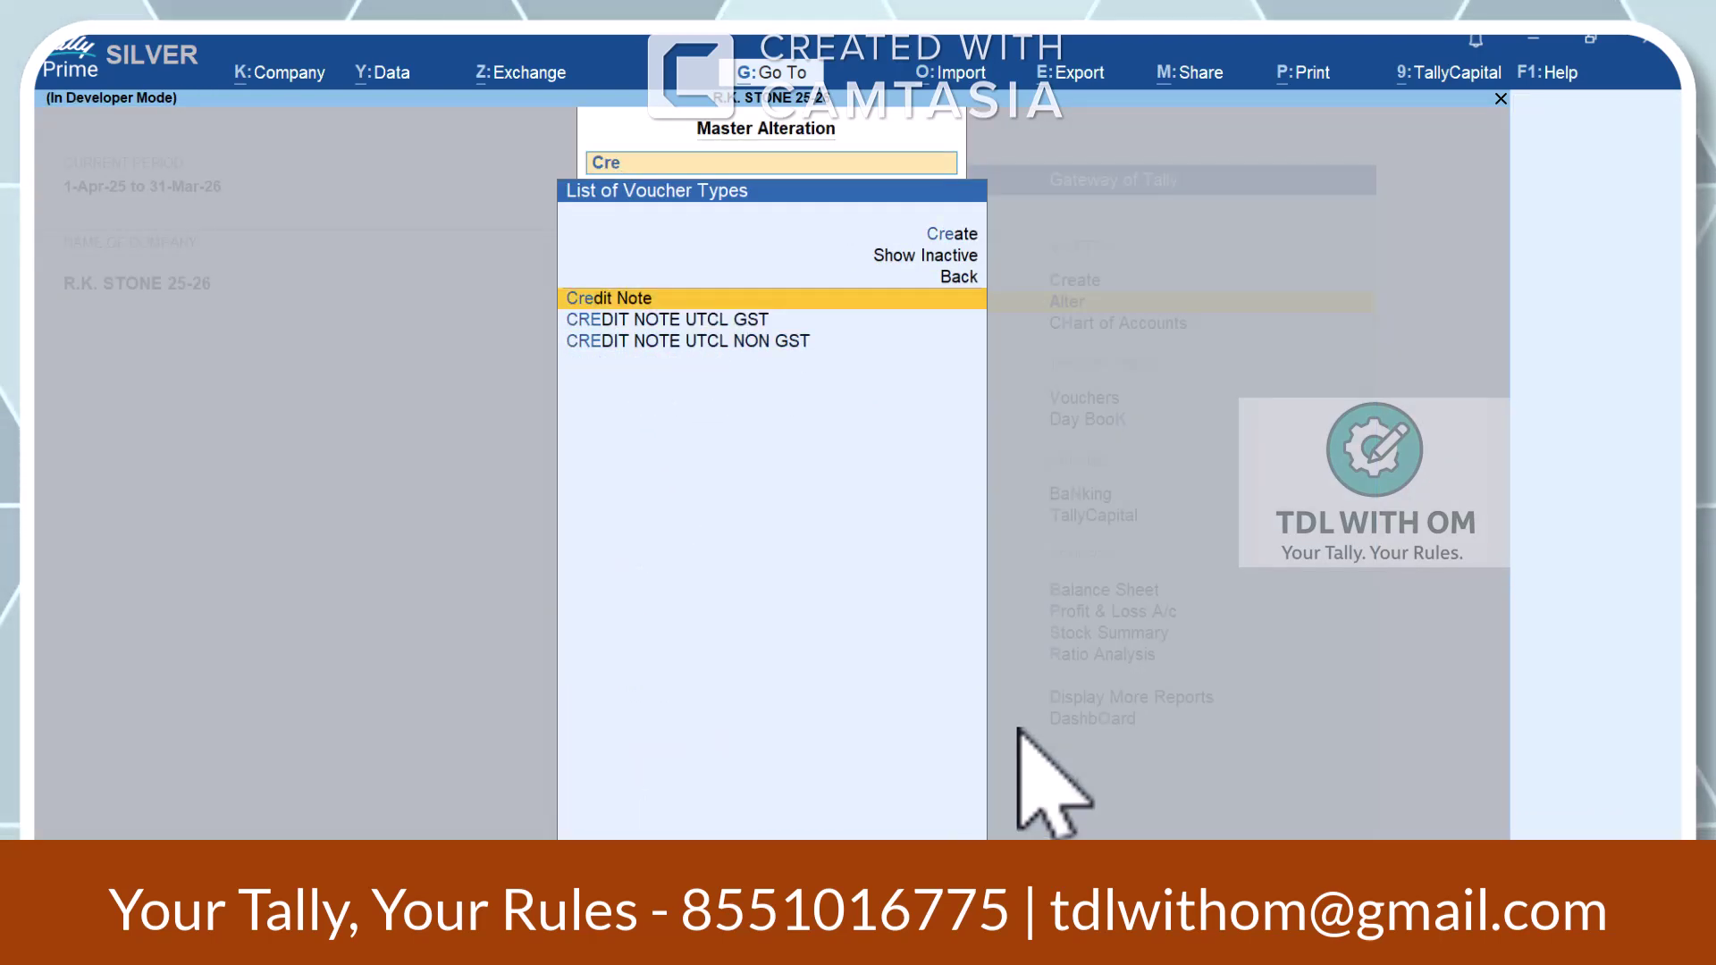
key("Down")
key("Up")
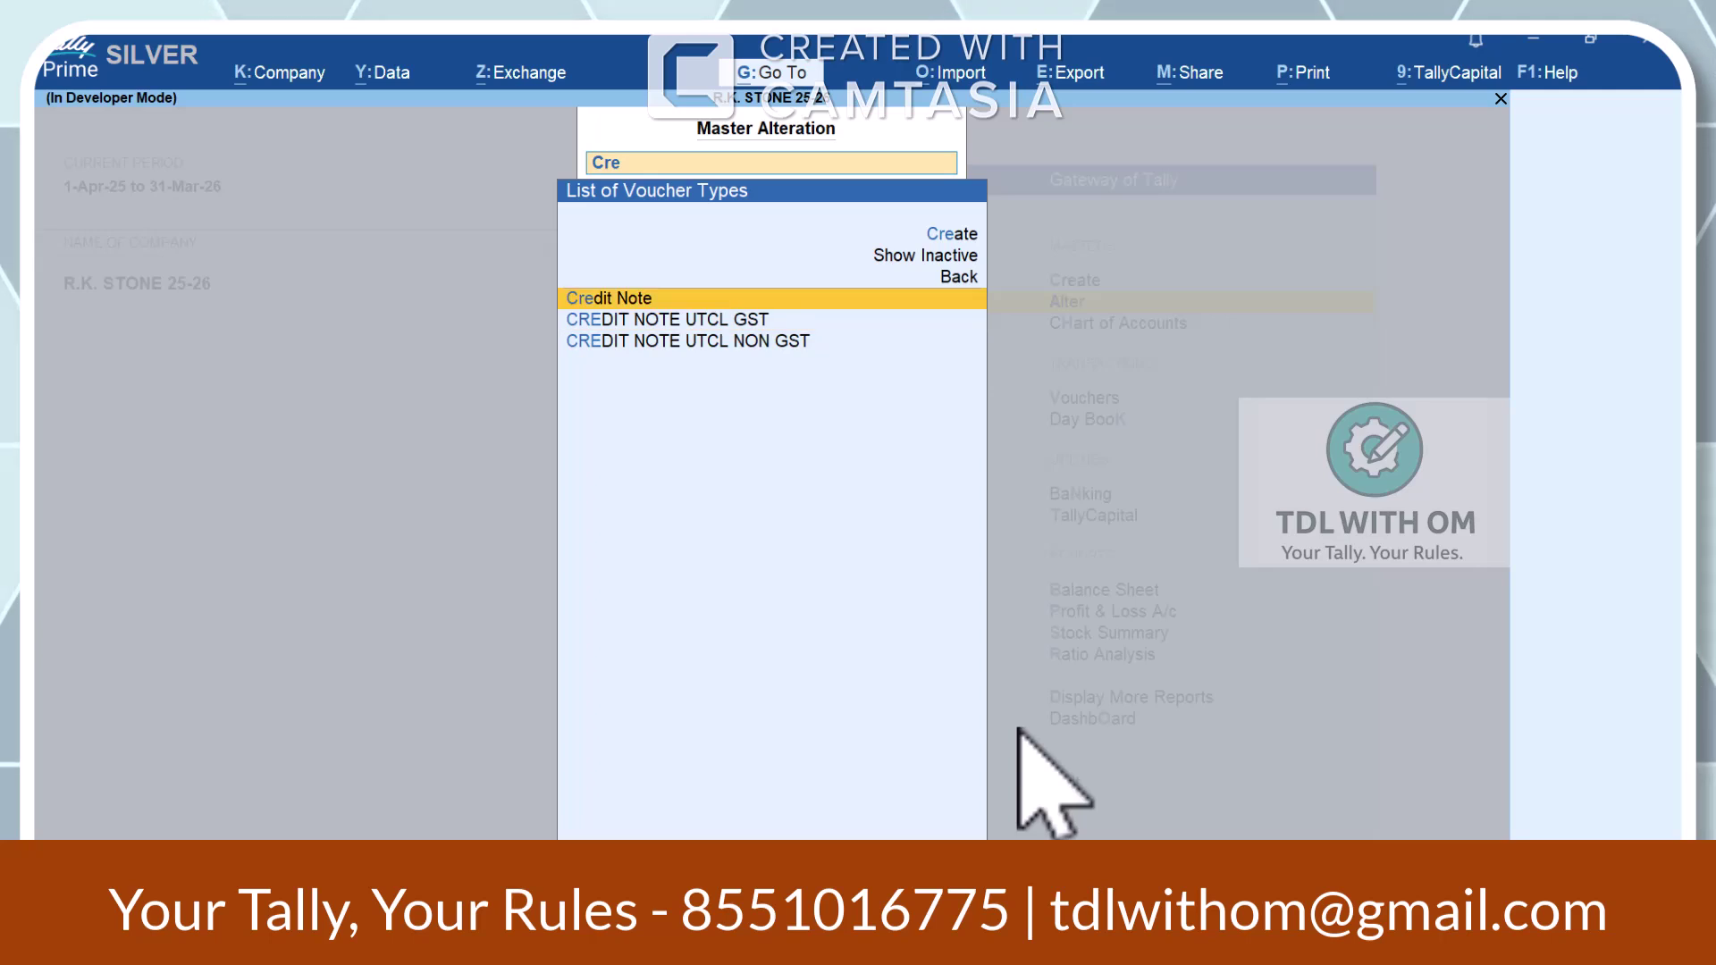
key("Down")
key("Down")
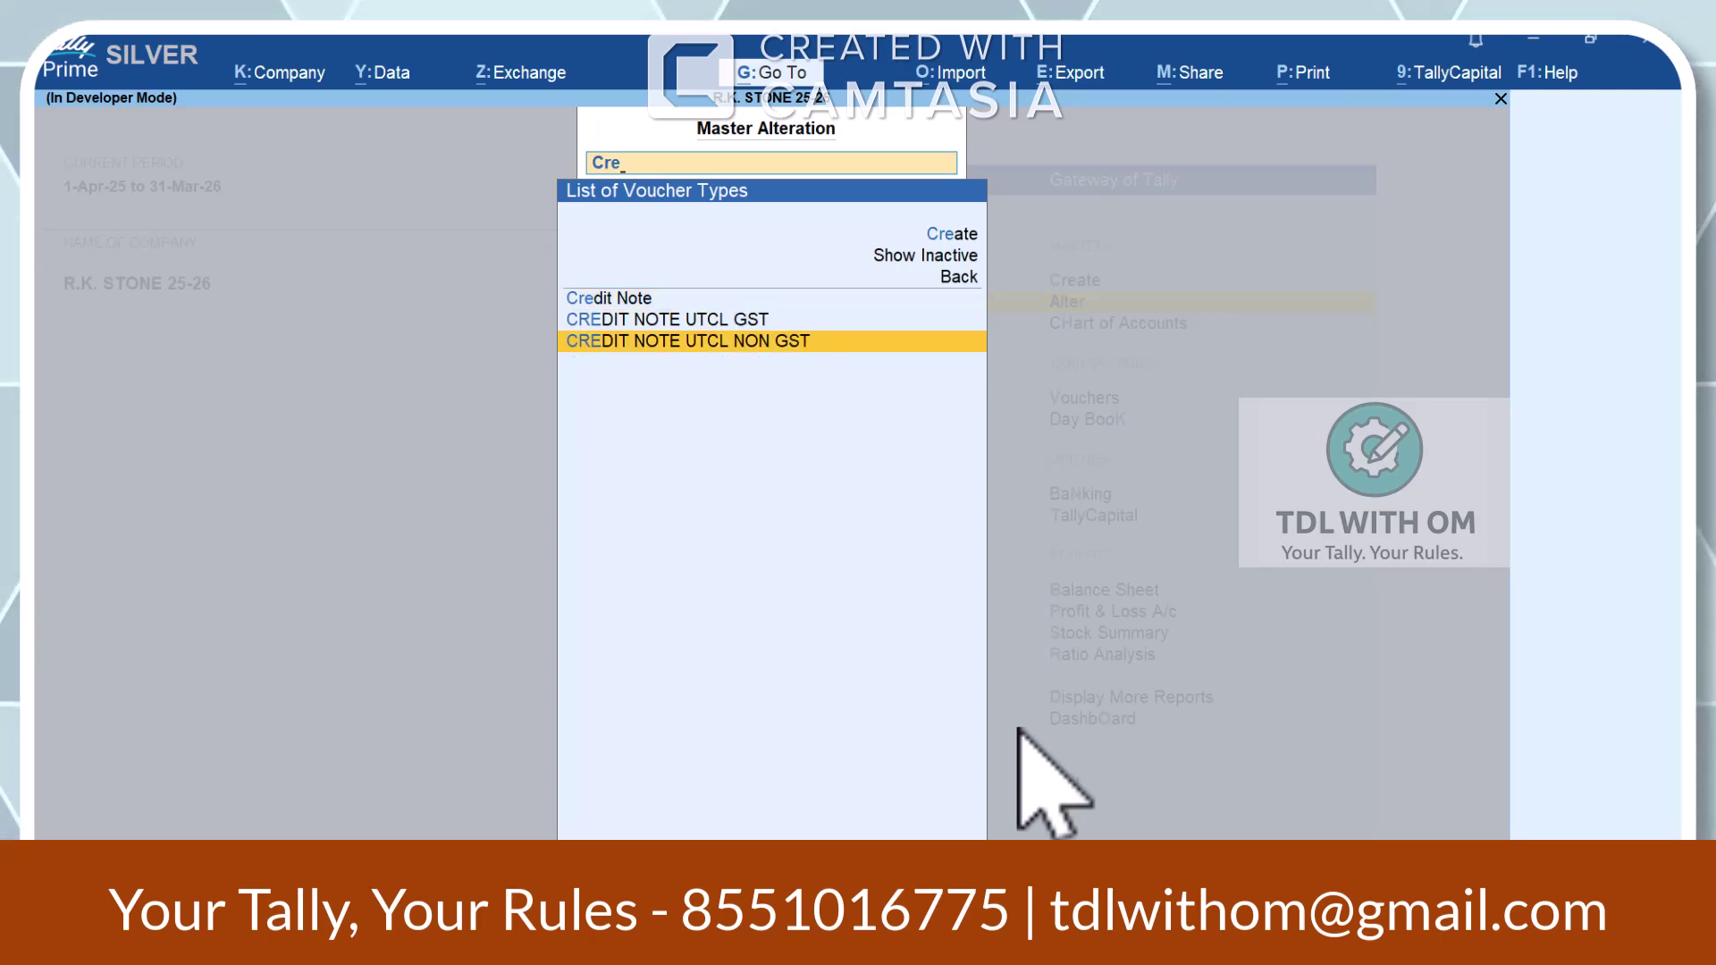
key("Up")
key("Return")
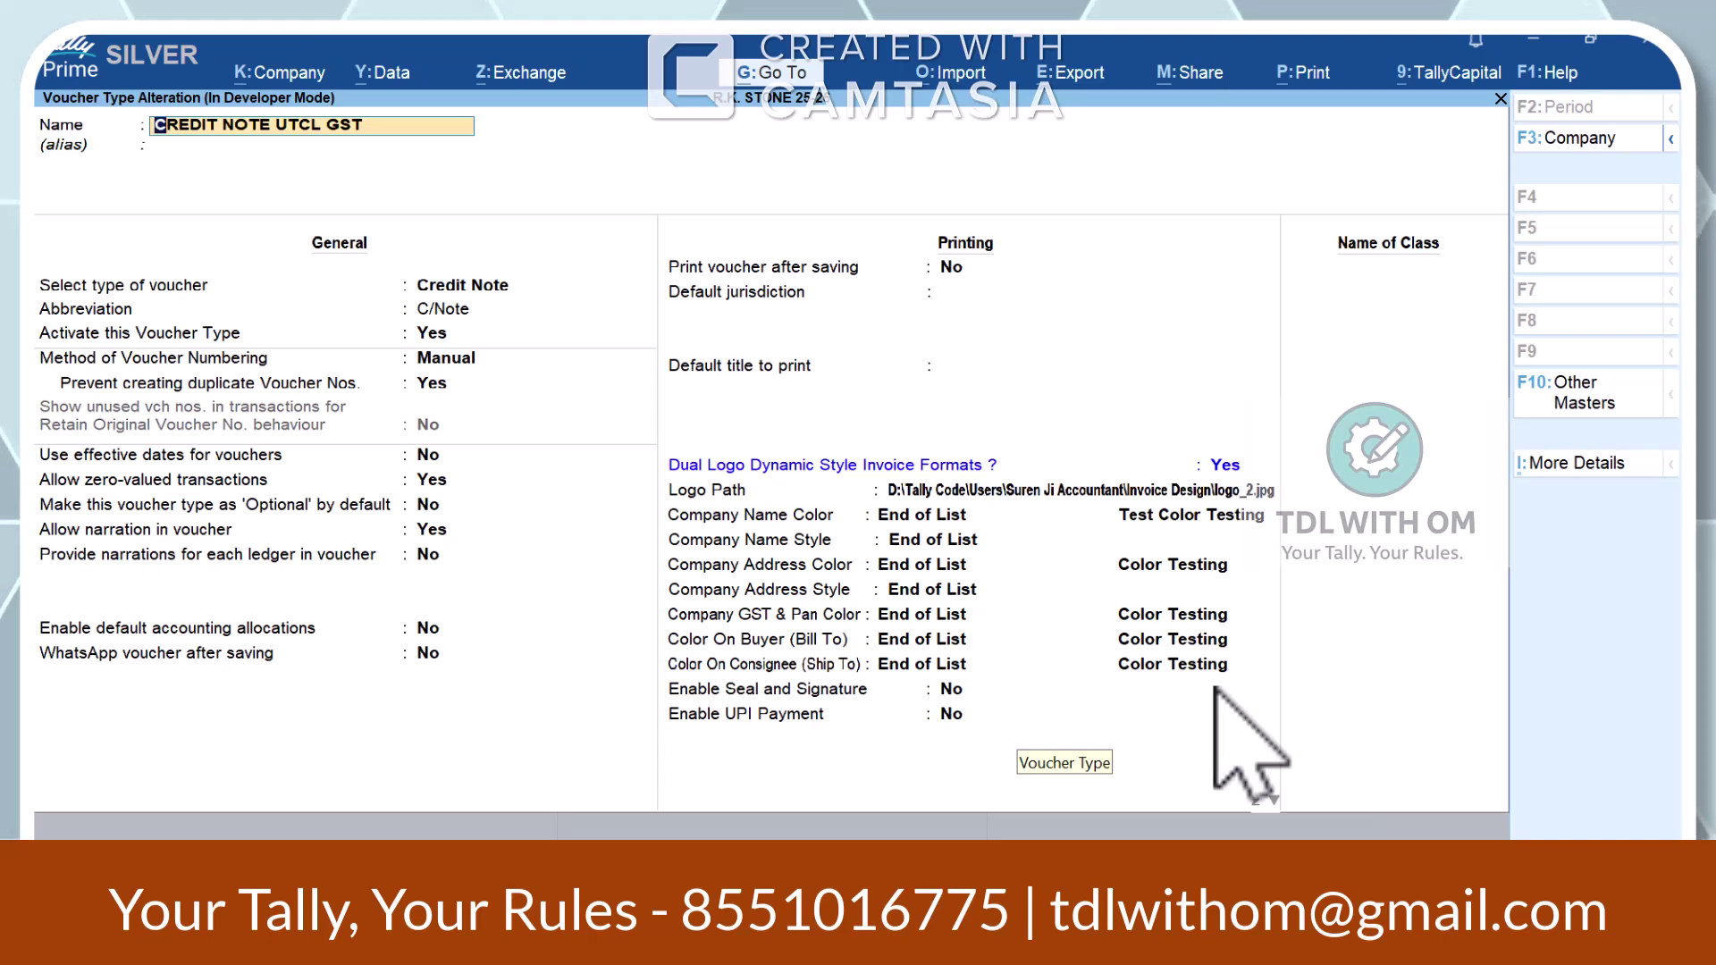
- Go through the credit note's general and printing settings down to the Dual Logo format's logo path
key("Return")
key("Return")
key("Return")
key("Return")
key("Return")
key("Return")
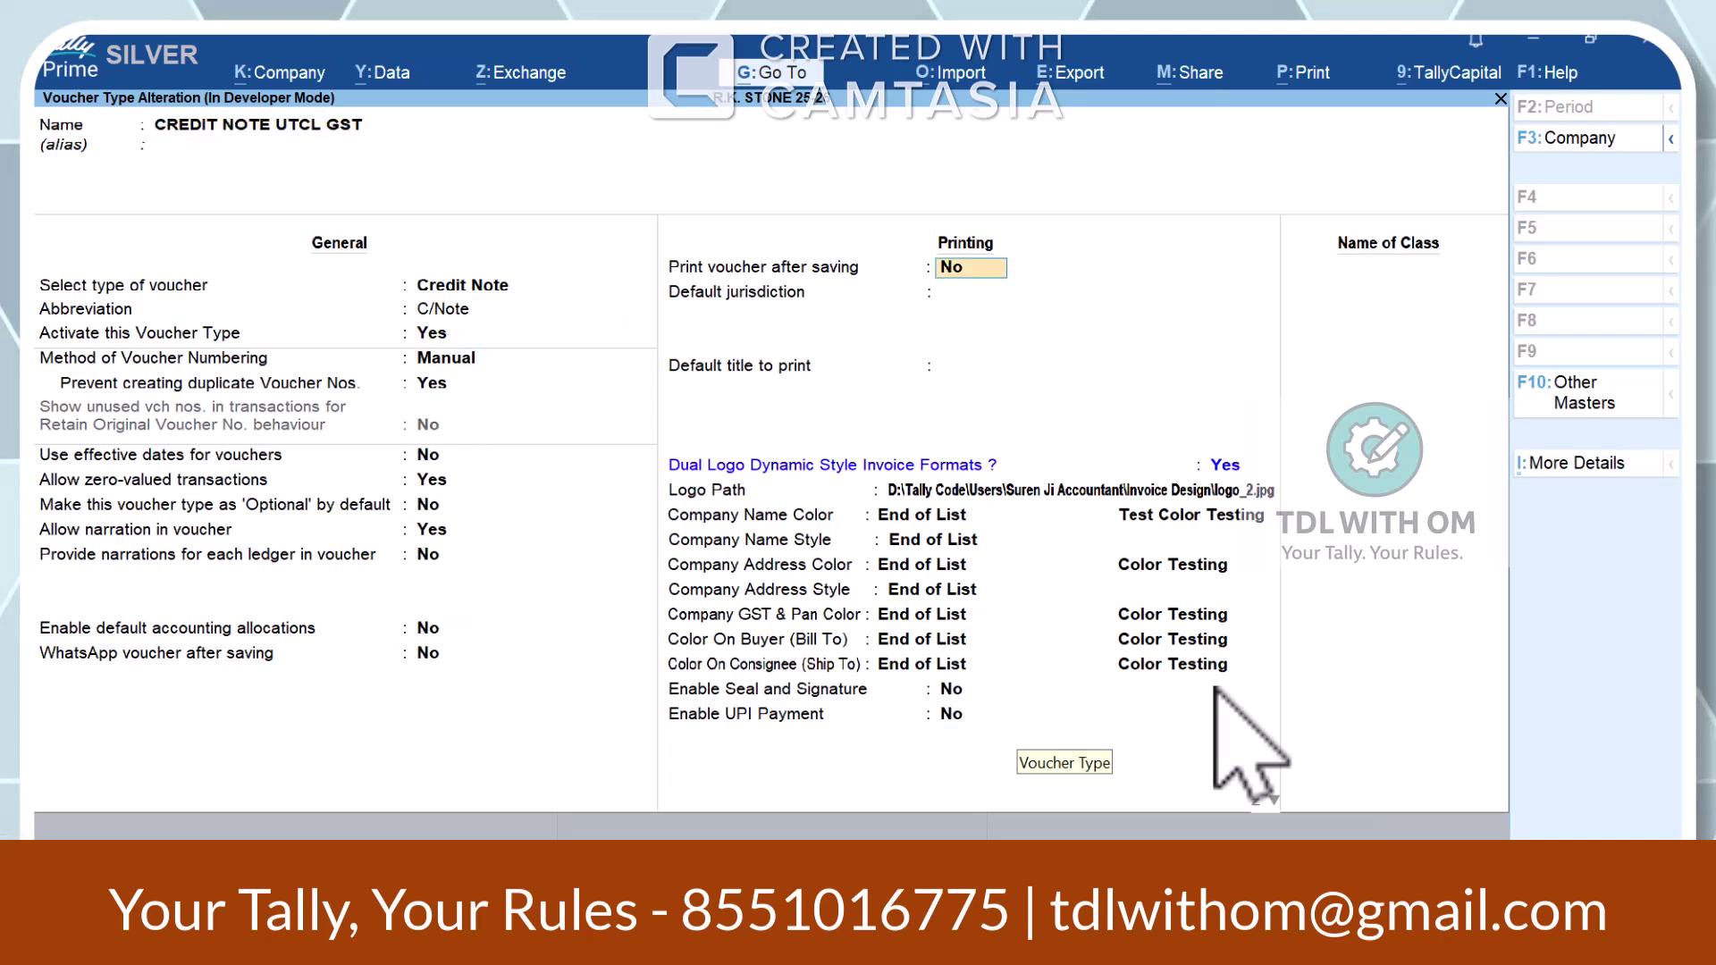
key("Return")
key("Return")
key("Return")
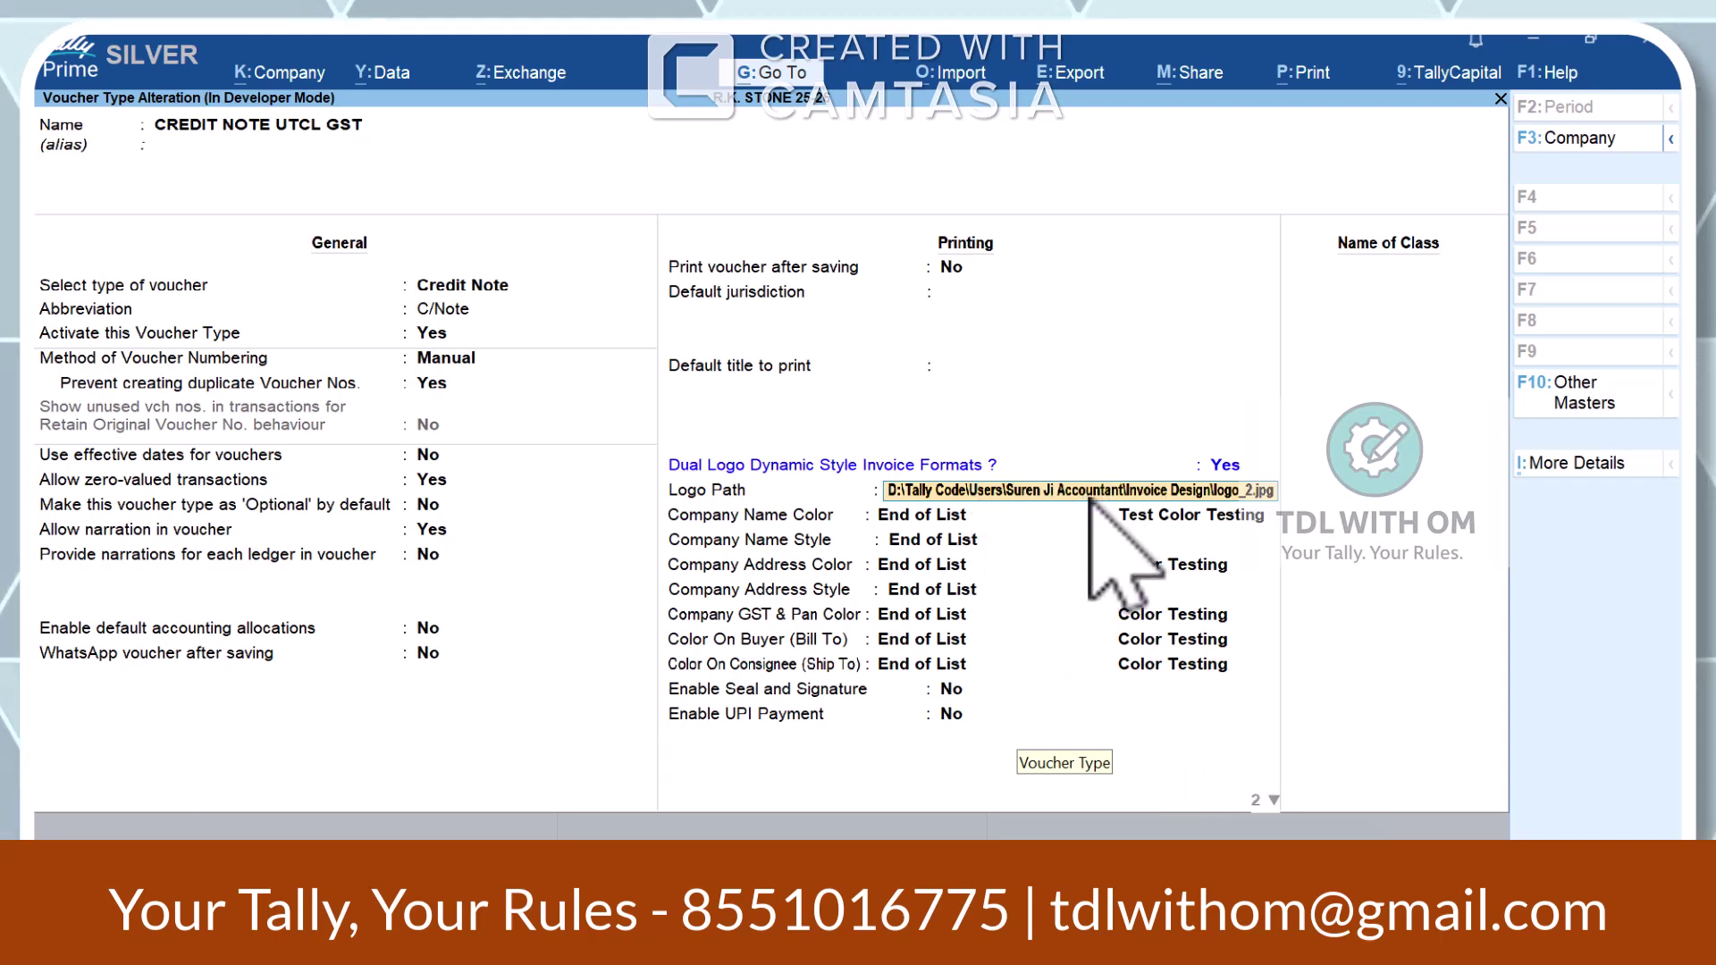
- Accept the credit note's logo path, End of List colors and styles, and disabled seal and signature, up to the UPI payment option
key("Return")
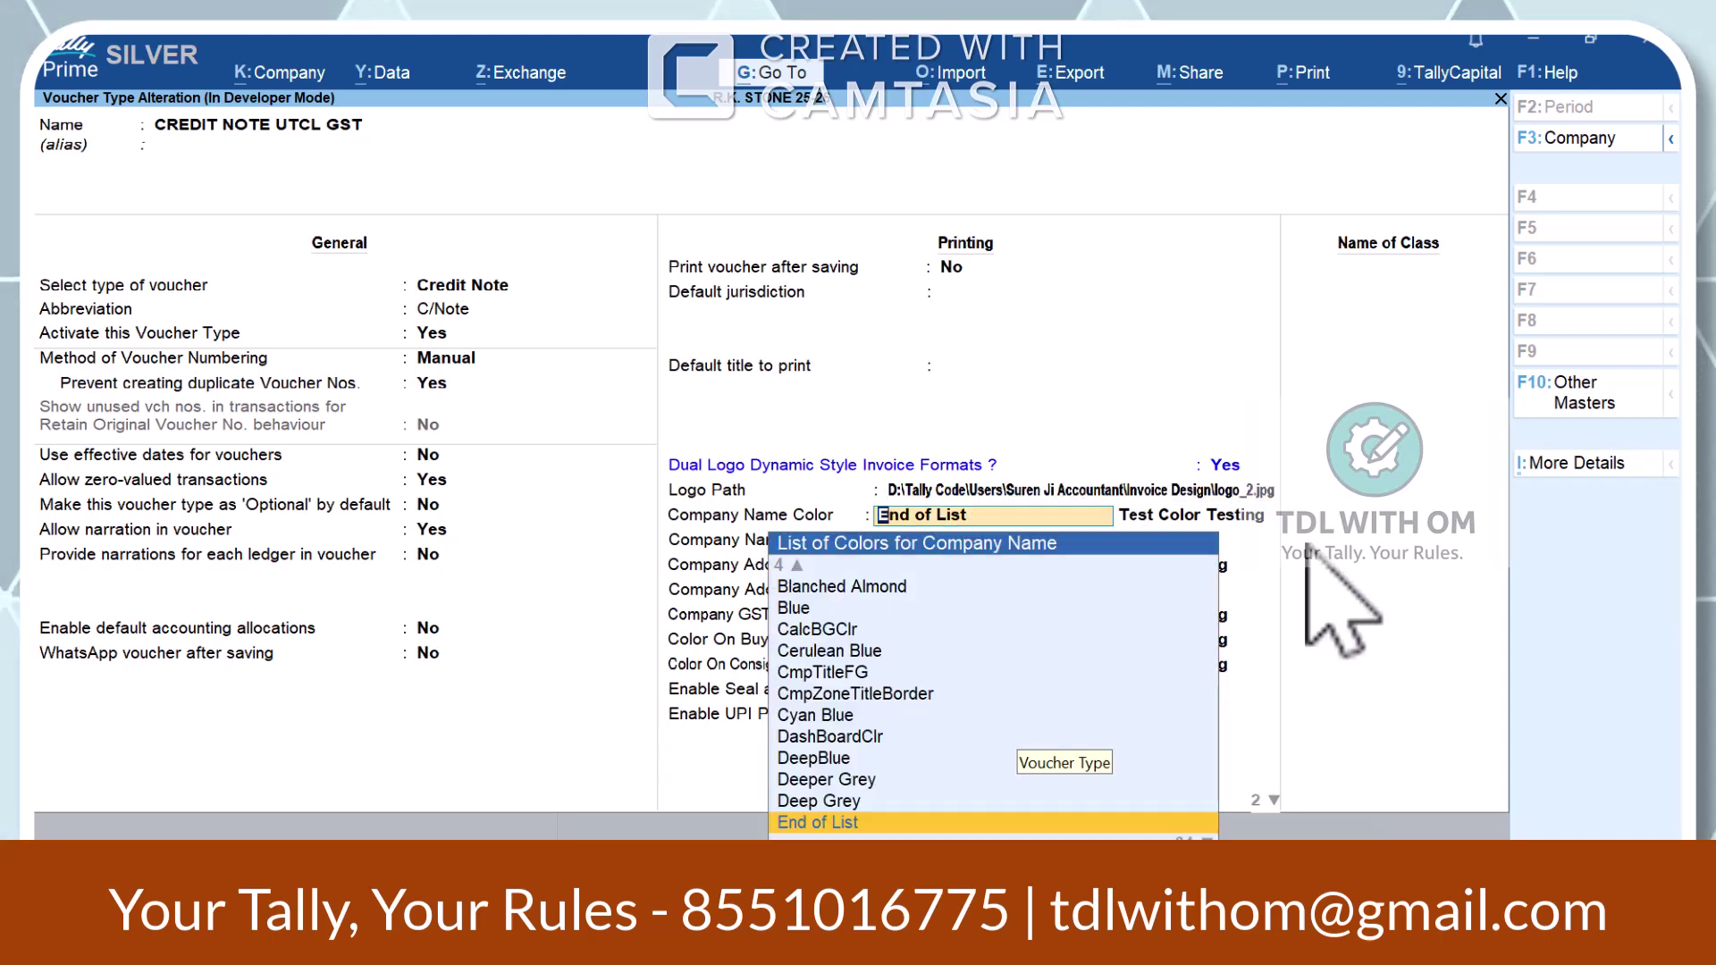
key("Return")
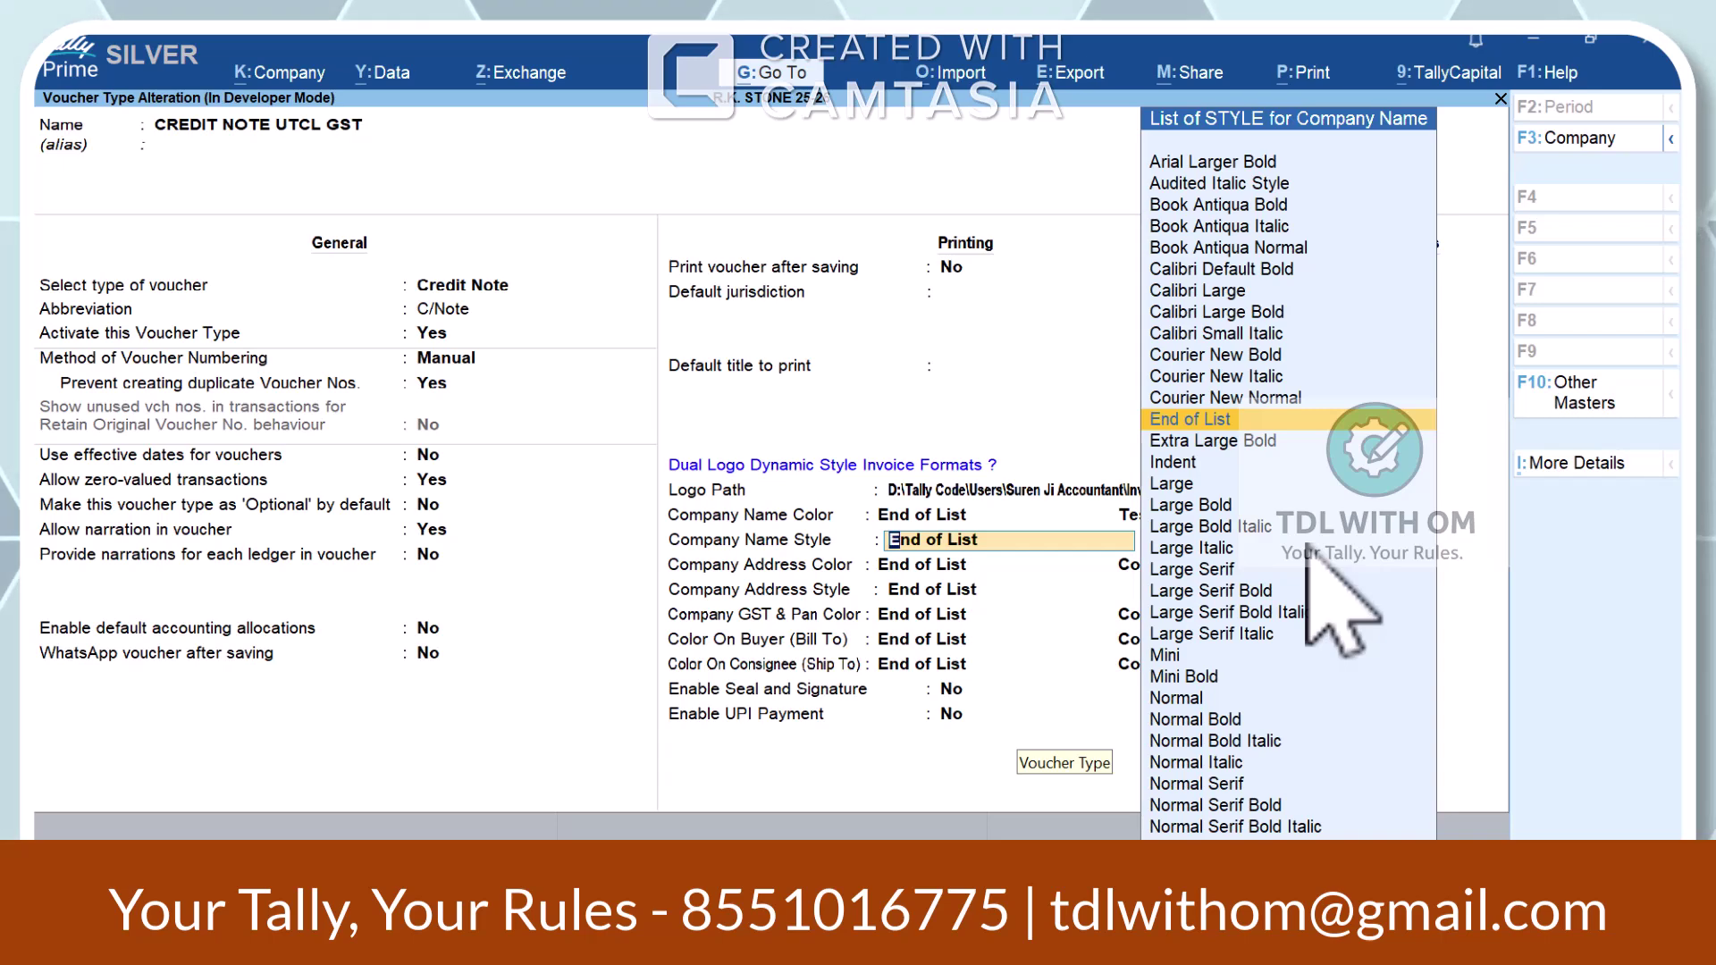
key("Return")
key("Return")
key("Return")
key("Return")
key("Return")
key("Return")
key("Return")
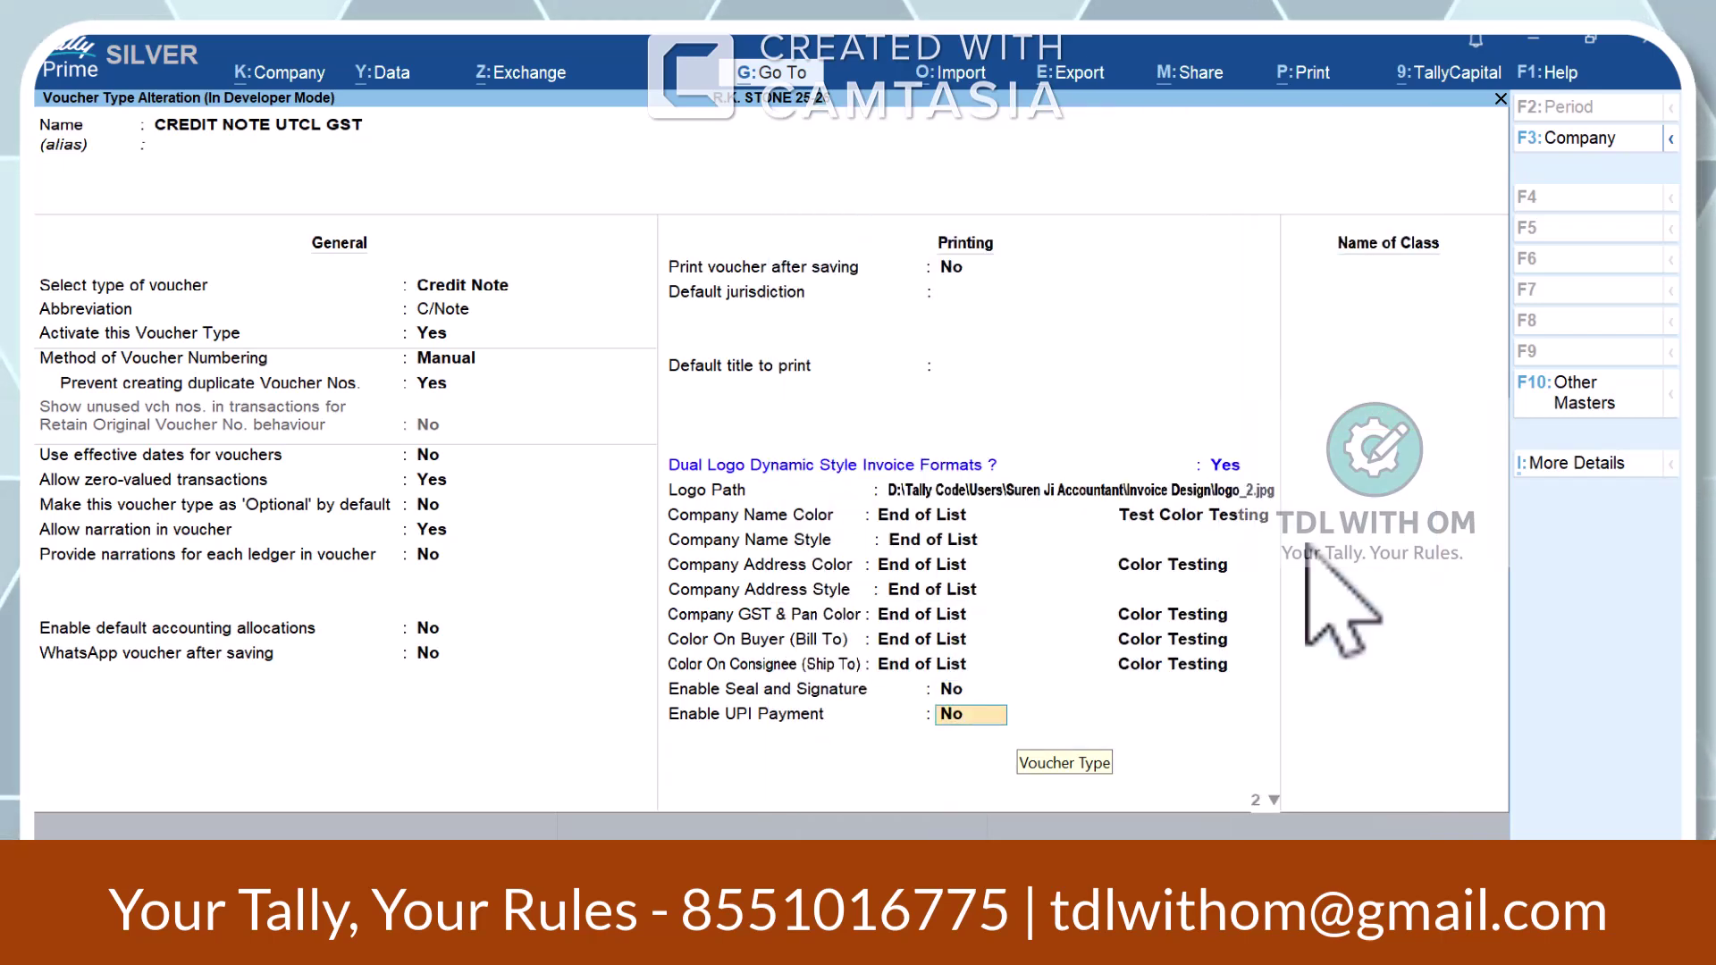
- Leave UPI payment disabled, save the CREDIT NOTE UTCL GST voucher type without a class, and leave the voucher type list
key("Return")
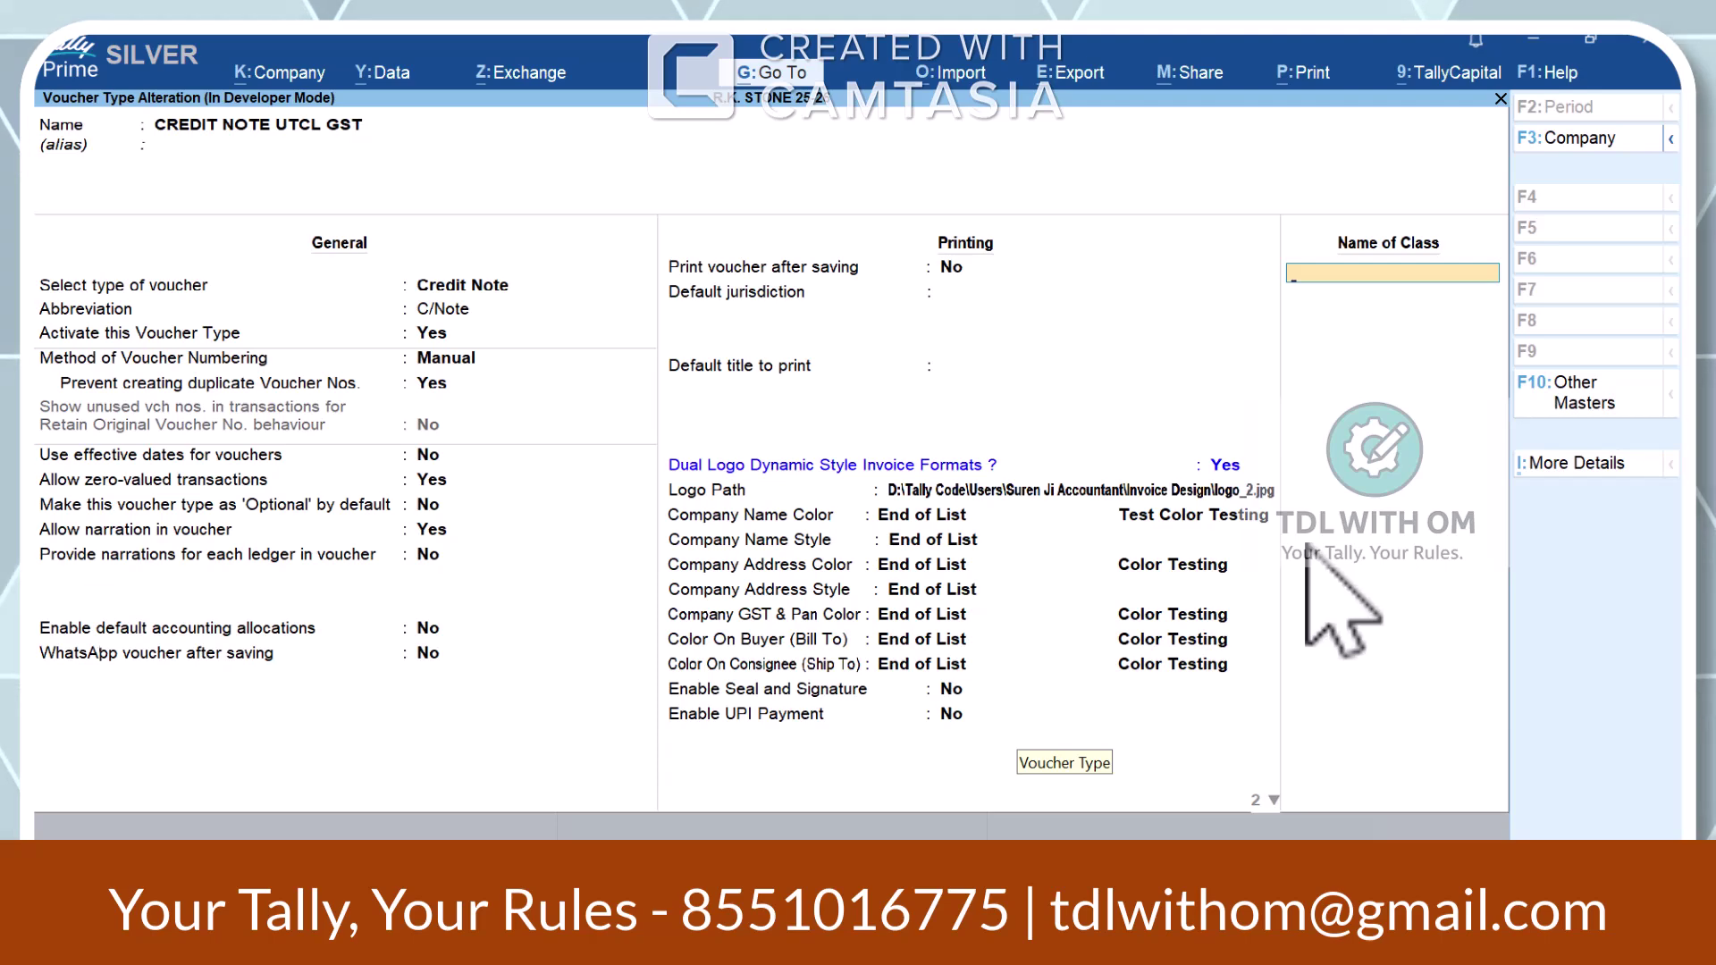
key("Return")
key("Return")
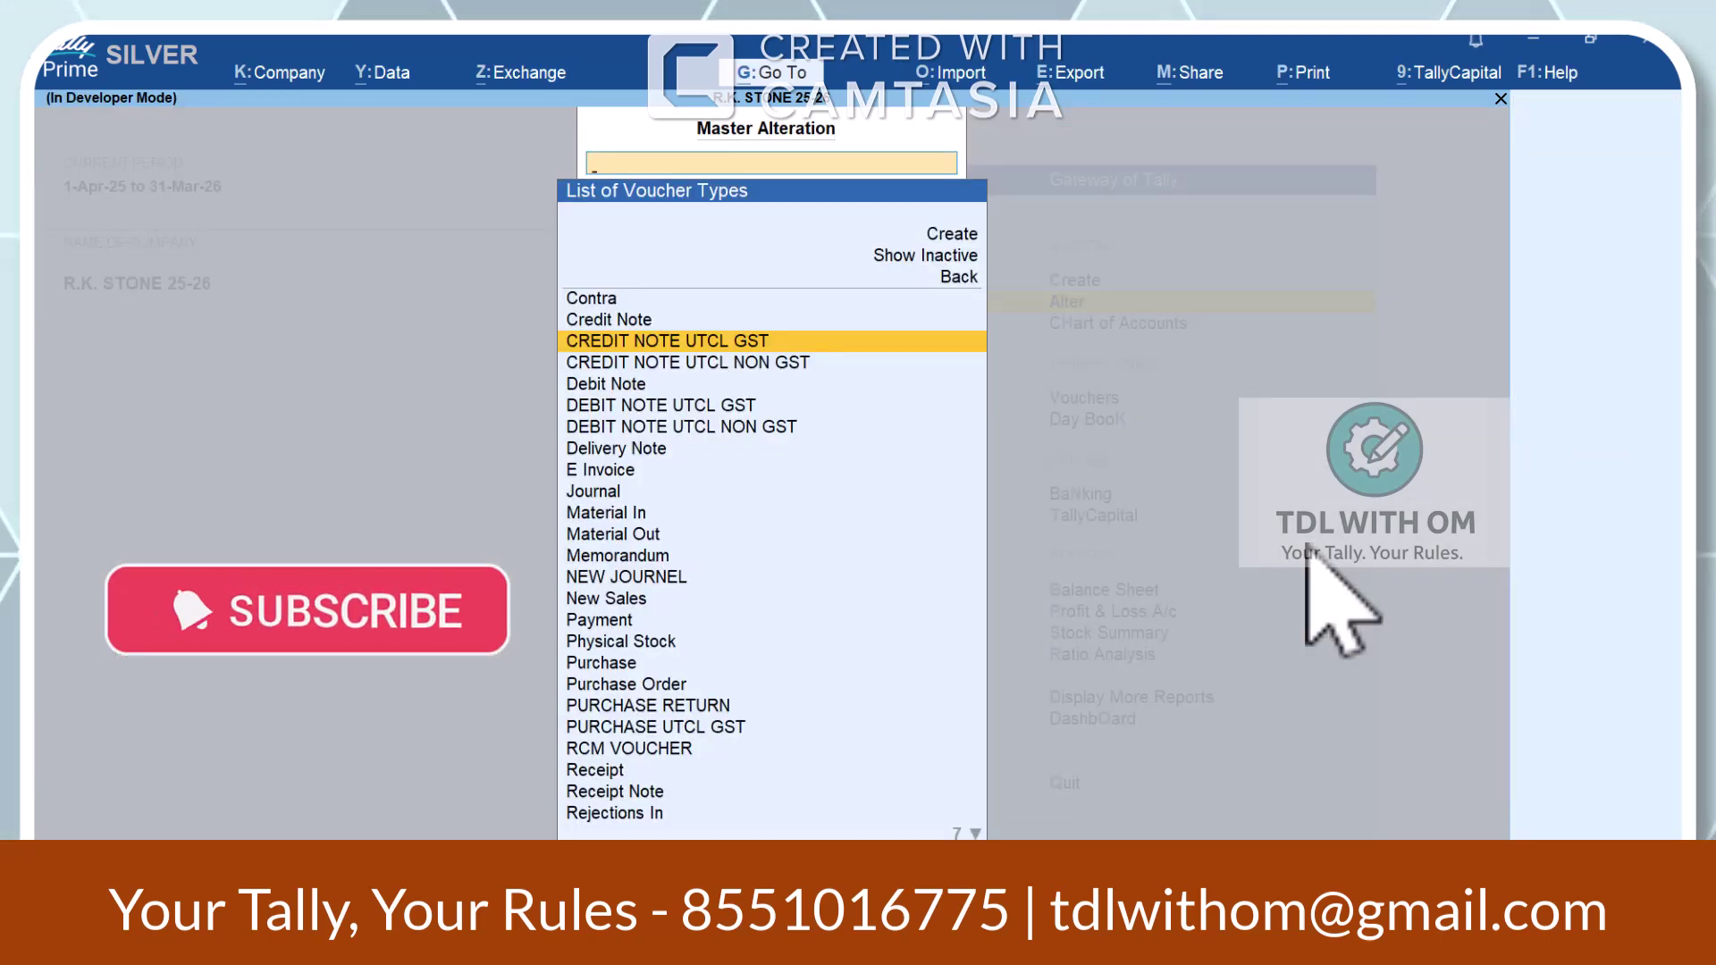
key("Escape")
- Open the Day Book and set its date to 19-Aug-25
key("Up")
key("k")
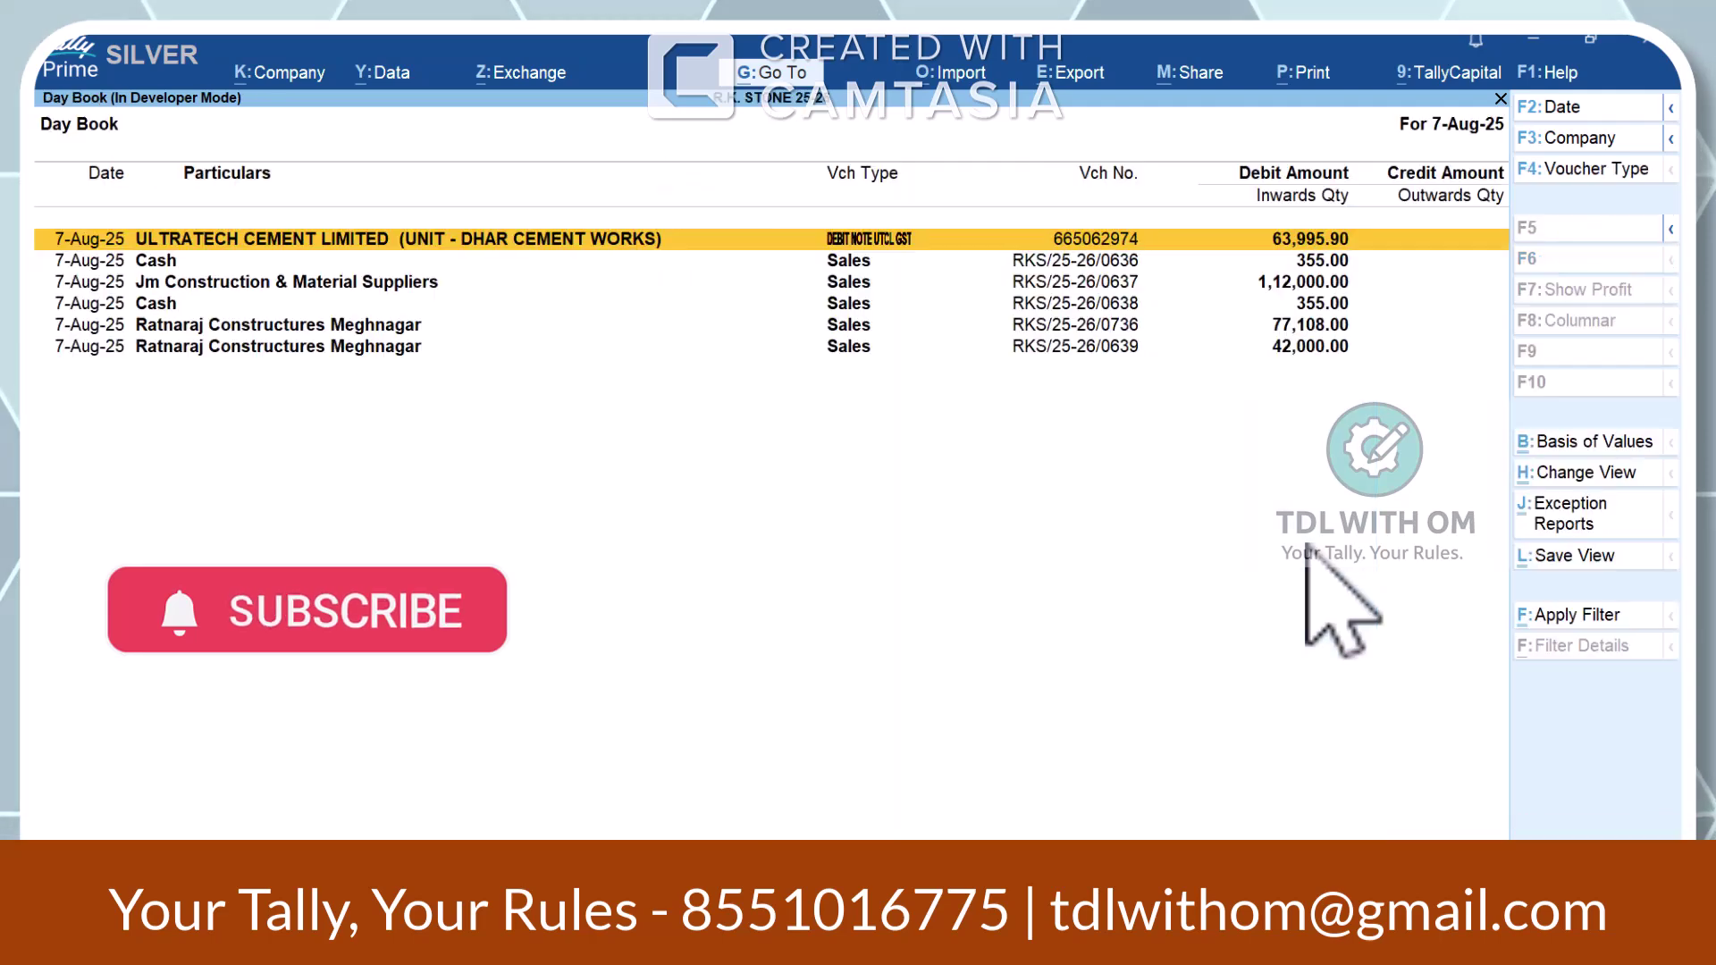
key("Down")
key("Up")
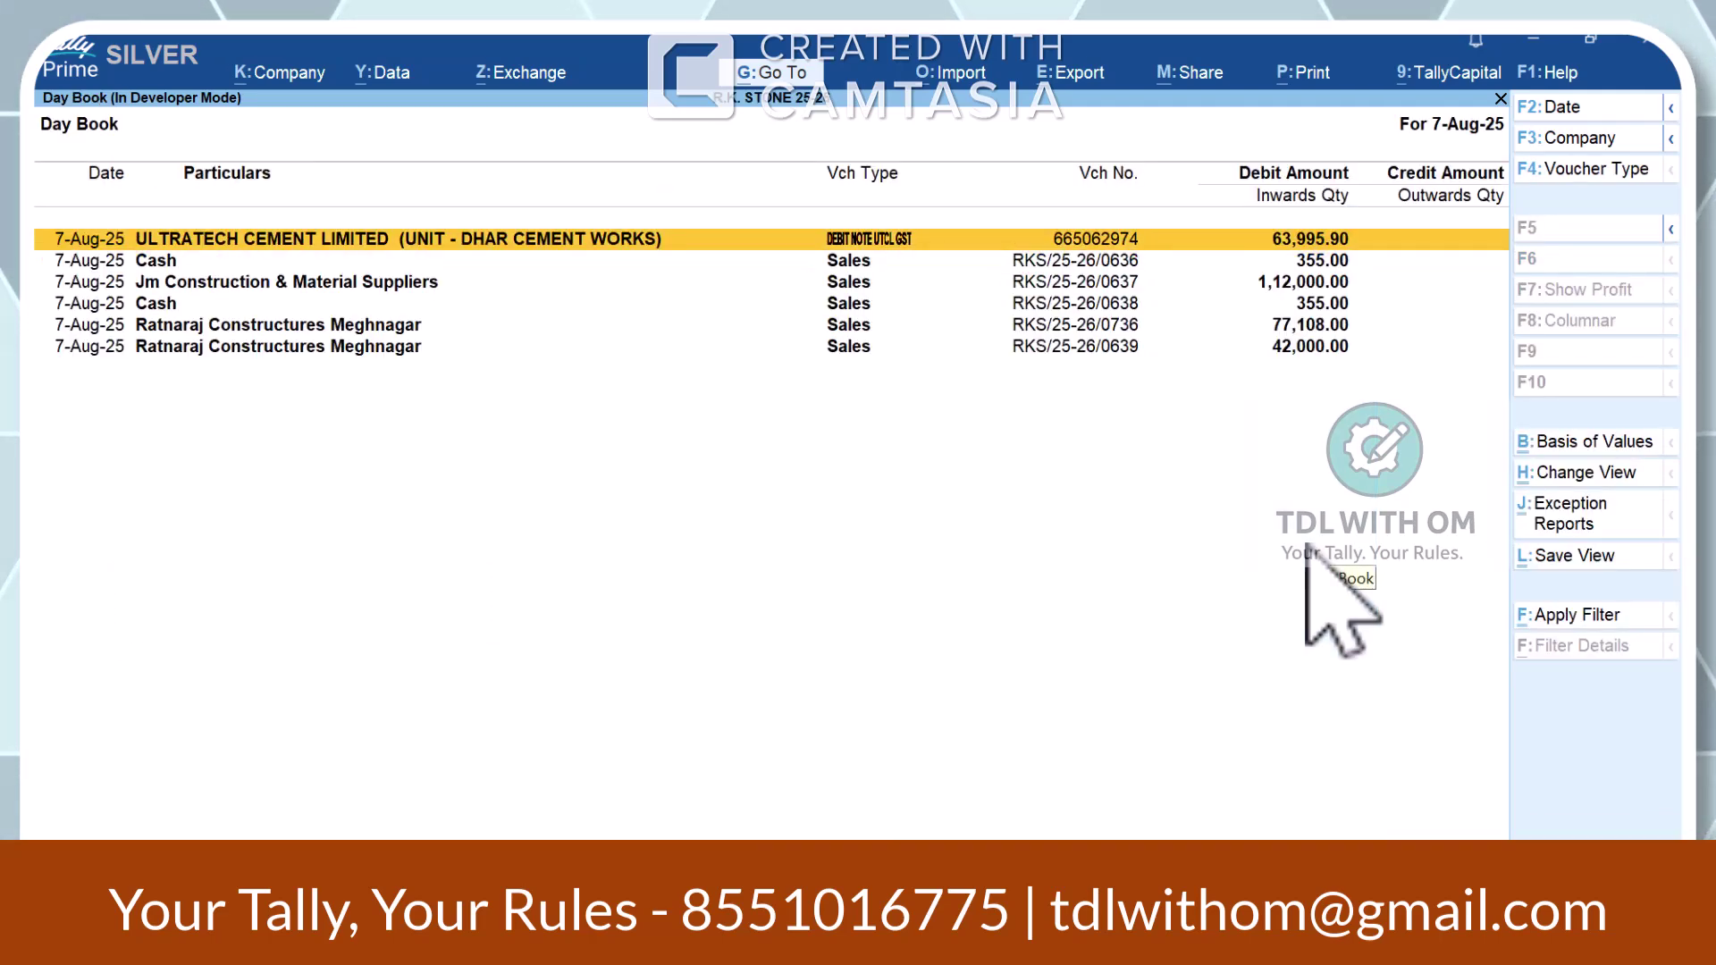
key("F2")
type("19")
key("Return")
- Open the U T C L Bpd (04) credit note from the Day Book and preview its printout
key("Down")
key("Down")
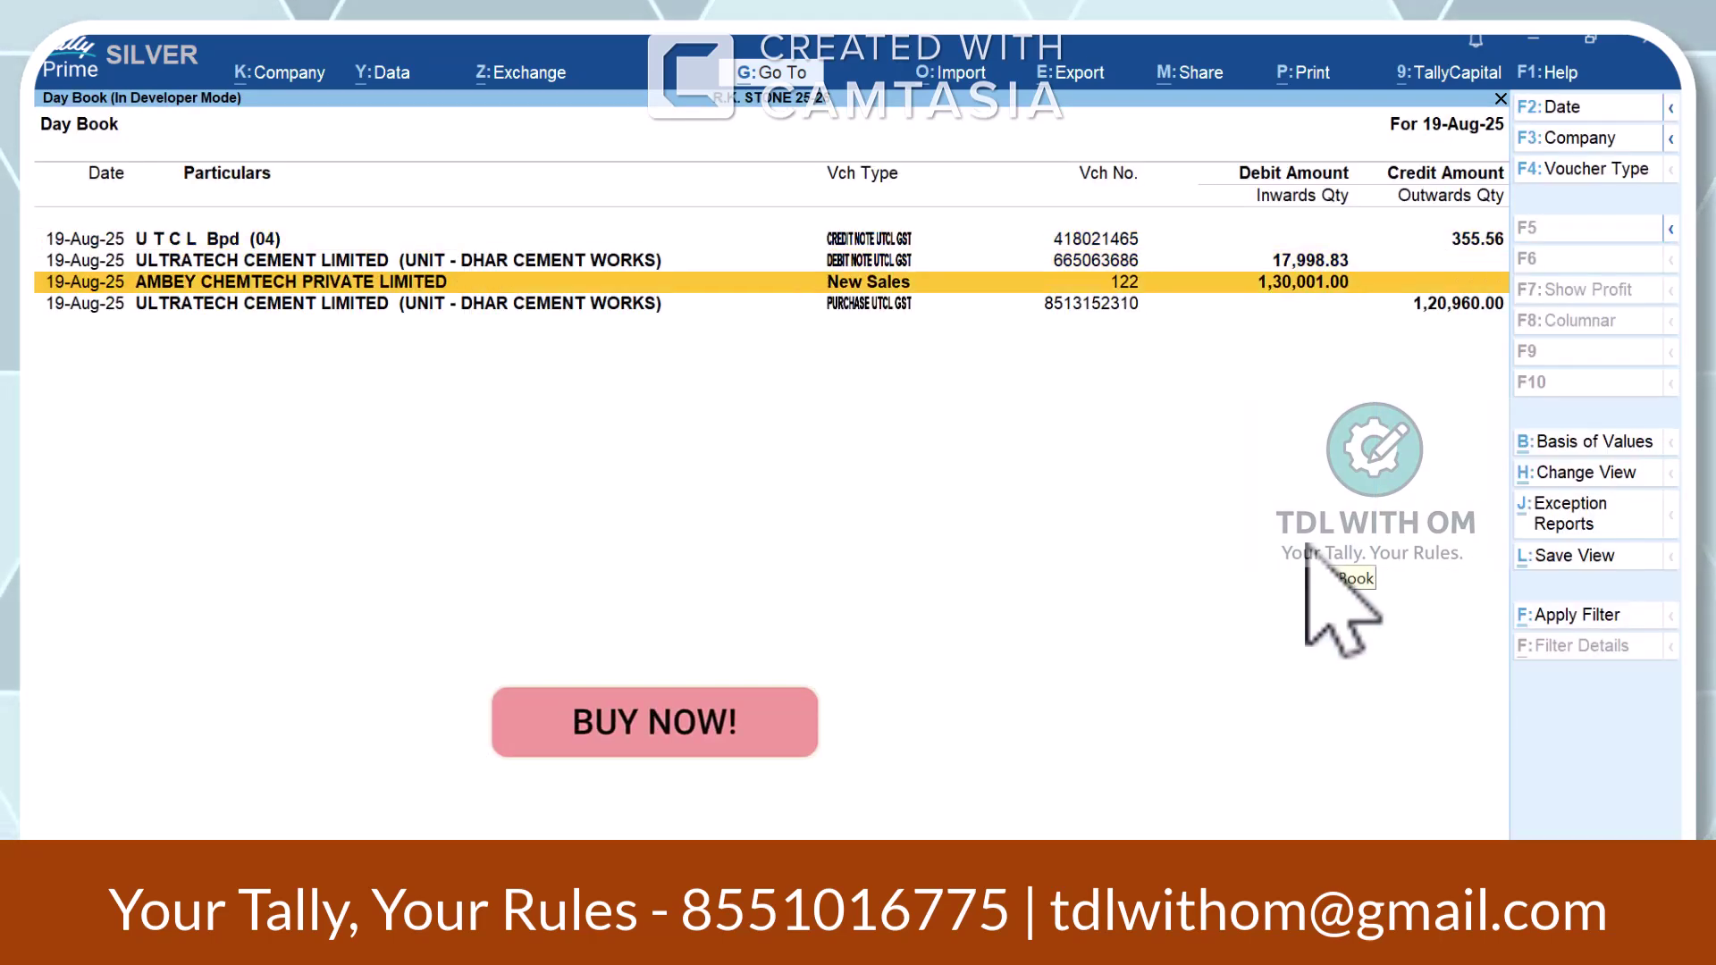
key("Down")
key("Up")
key("Up")
key("Up")
key("Return")
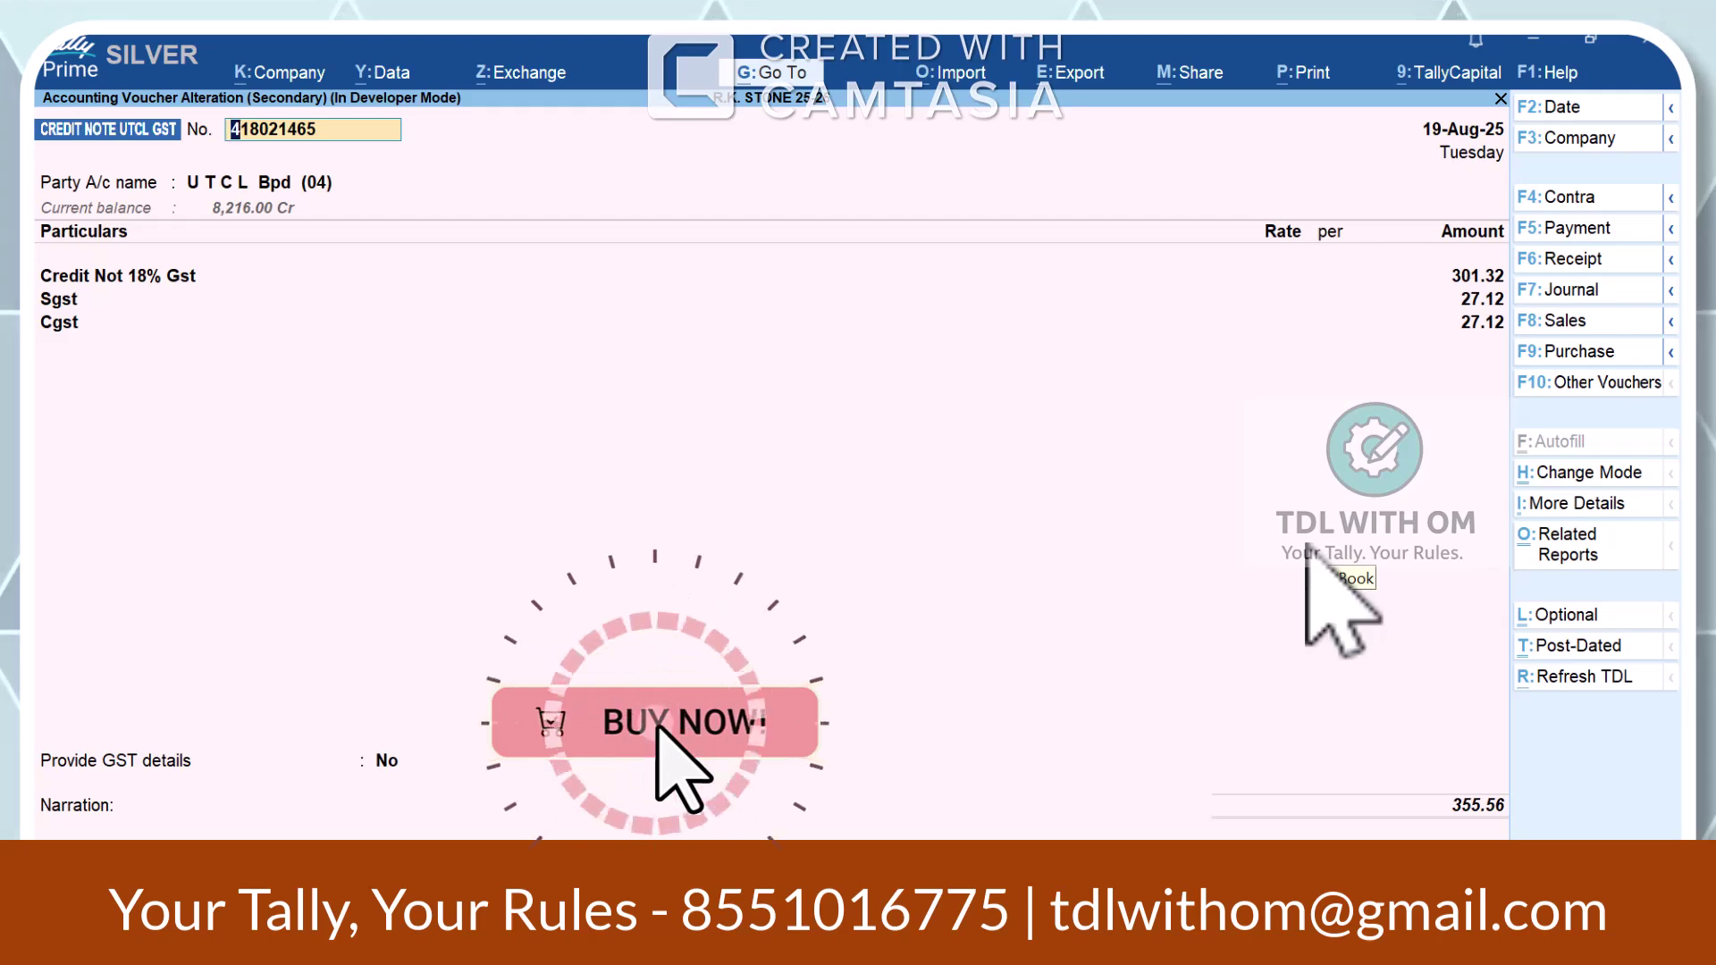
key("alt+p")
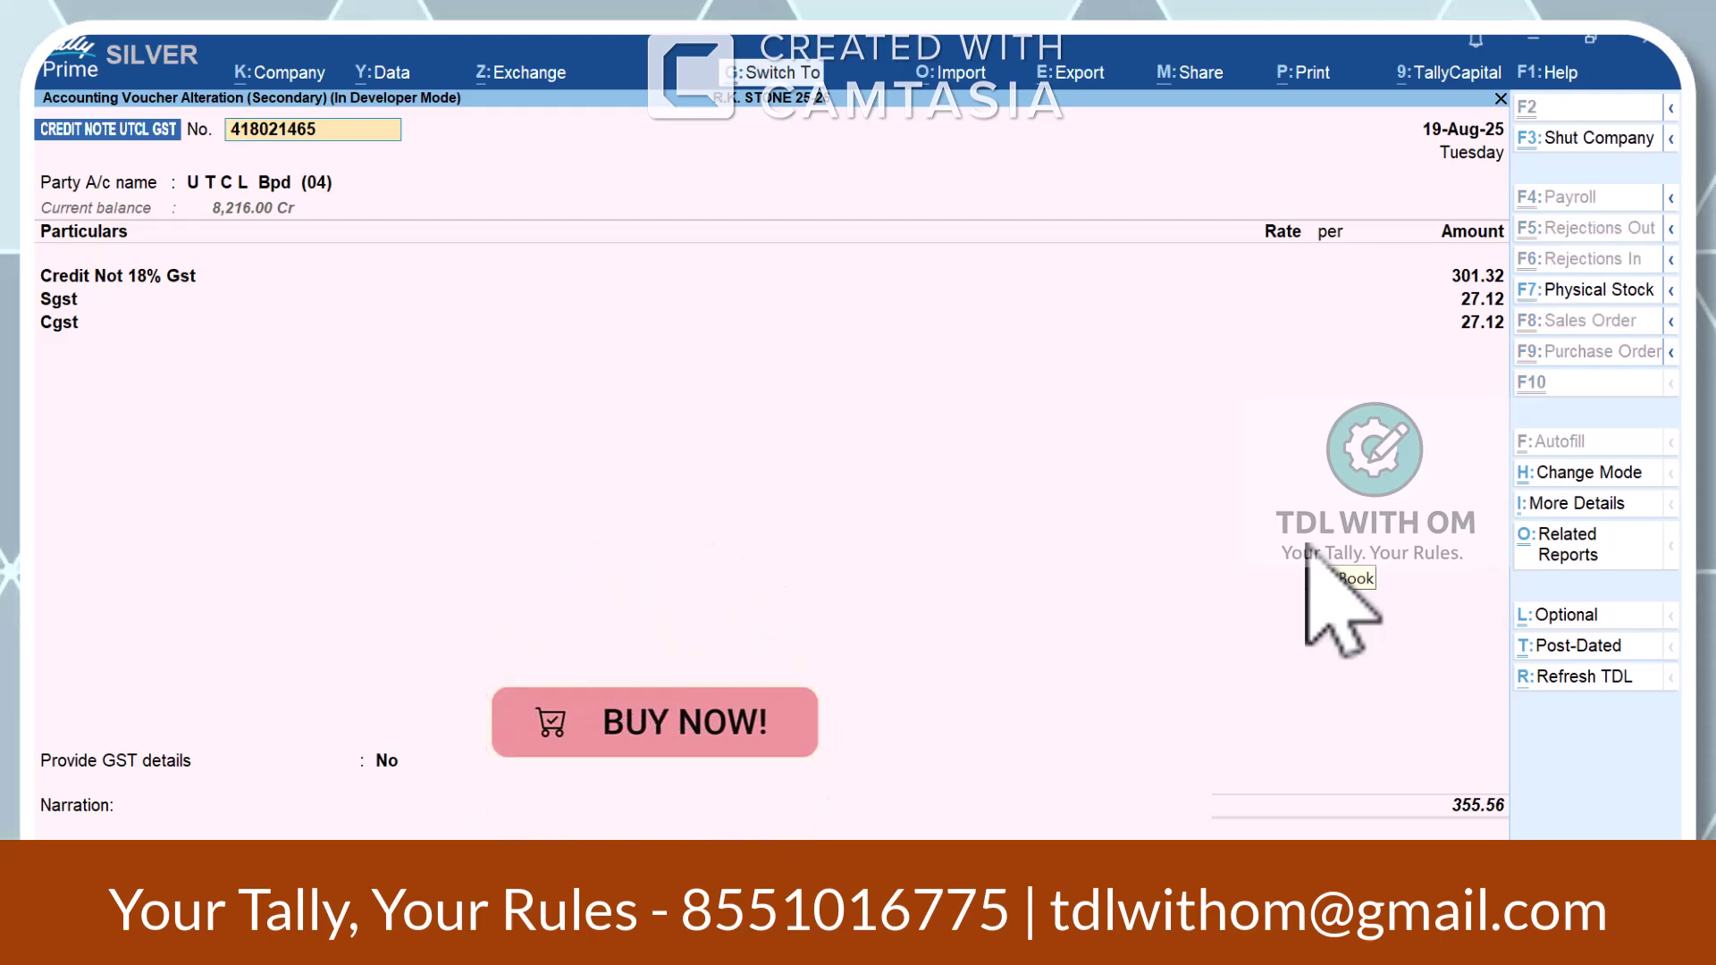
key("i")
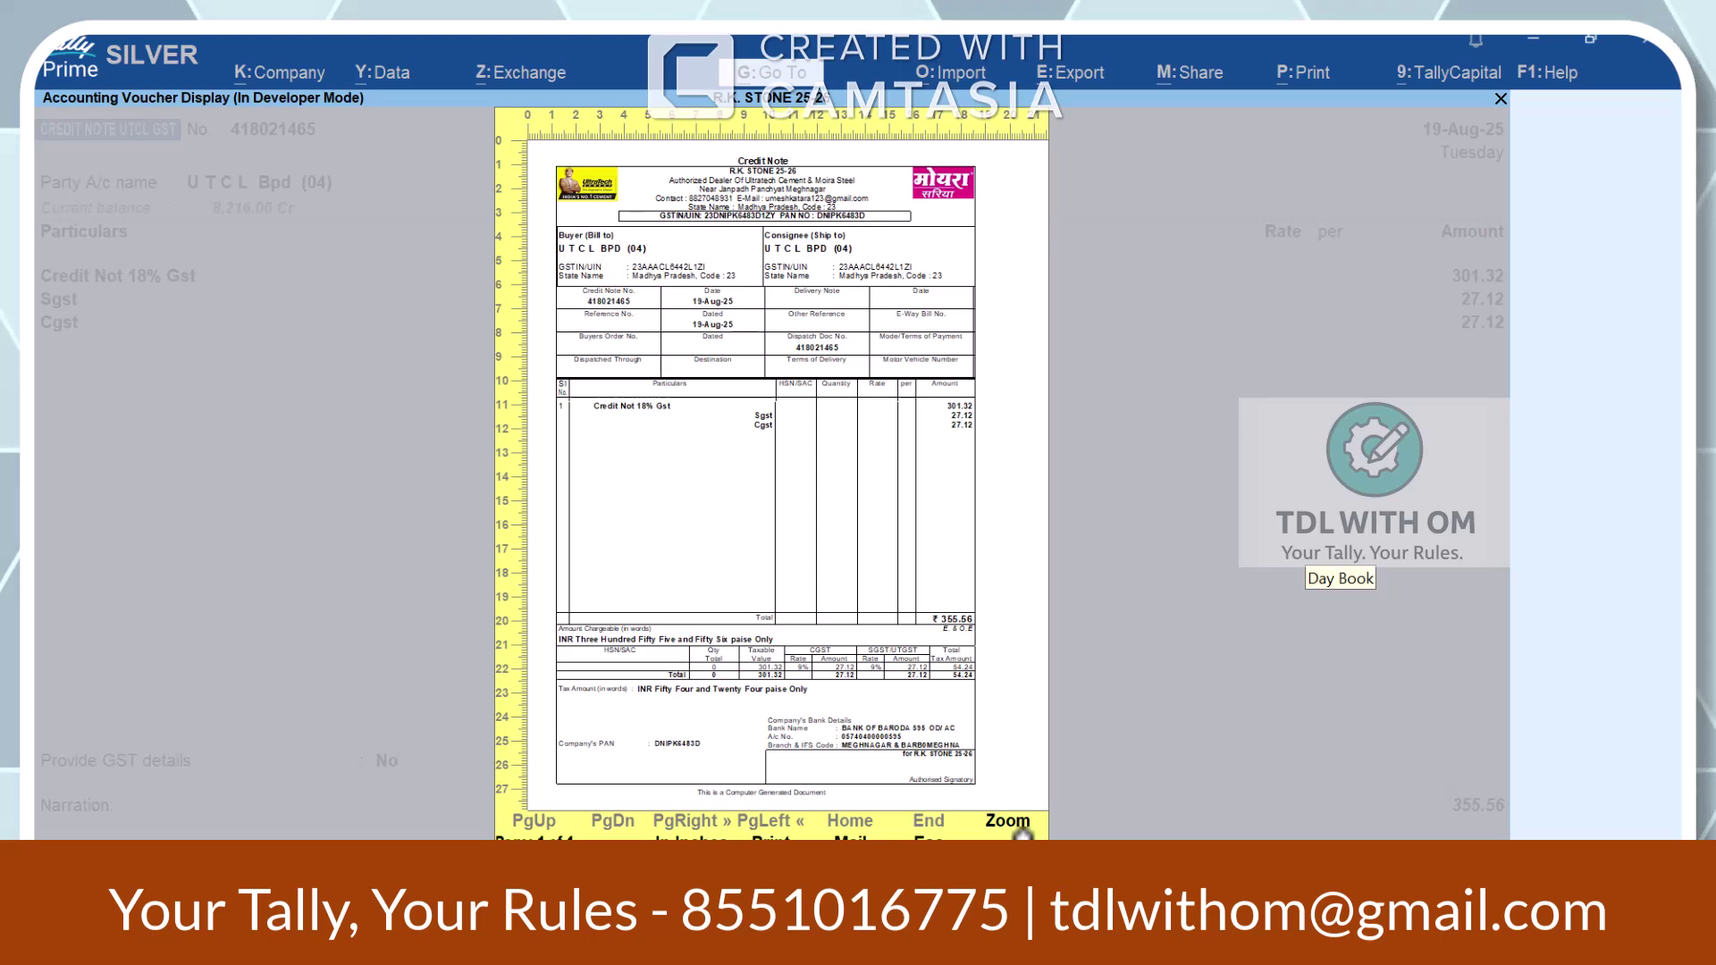
- Examine the enlarged credit note preview from the bank details and signature area up to the dual-logo header
left_click(1008, 822)
scroll(992, 808, "down", 5)
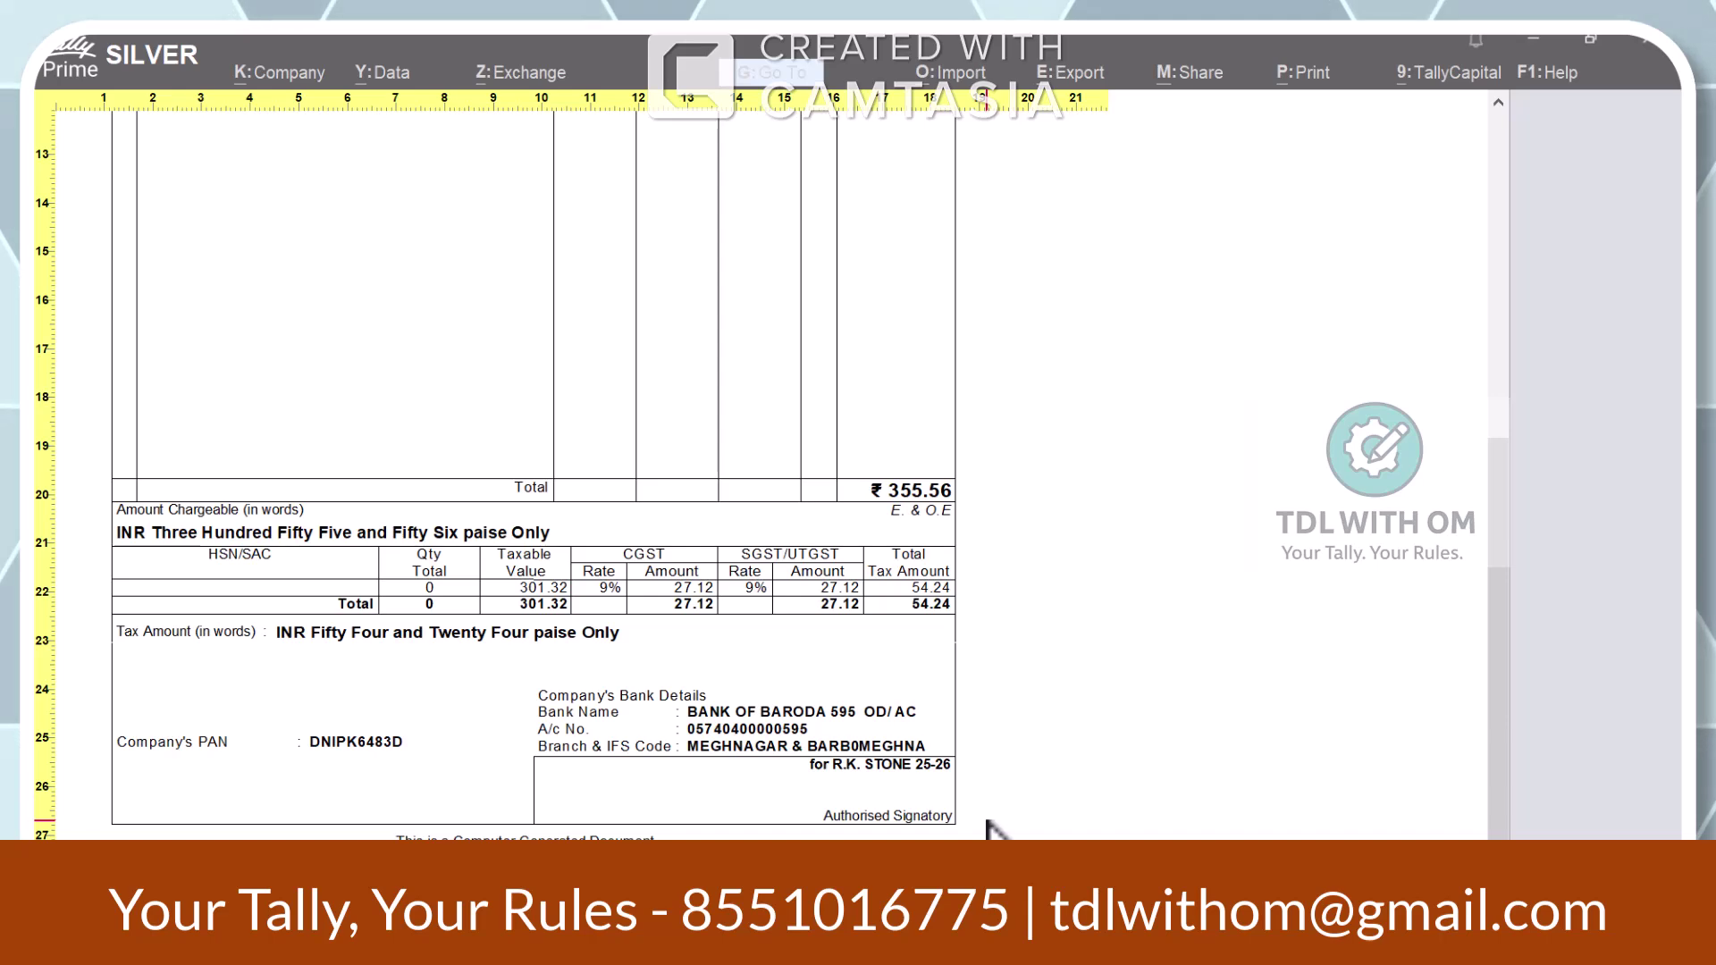
scroll(992, 829, "up", 5)
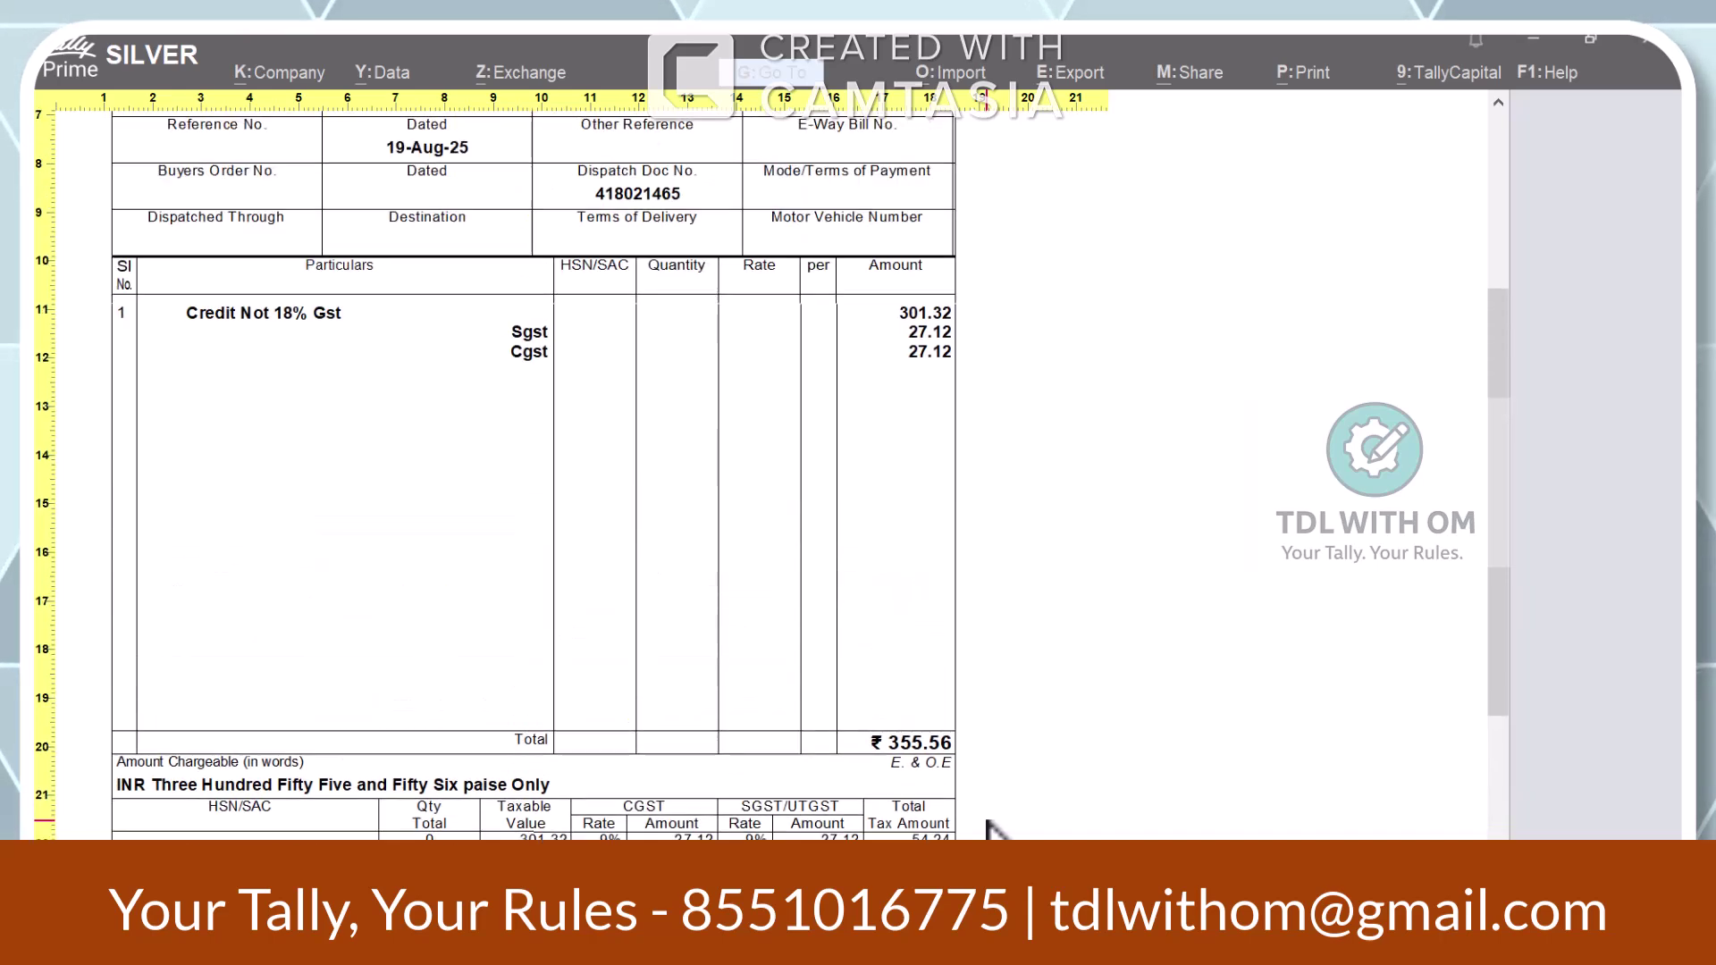
scroll(719, 770, "up", 2)
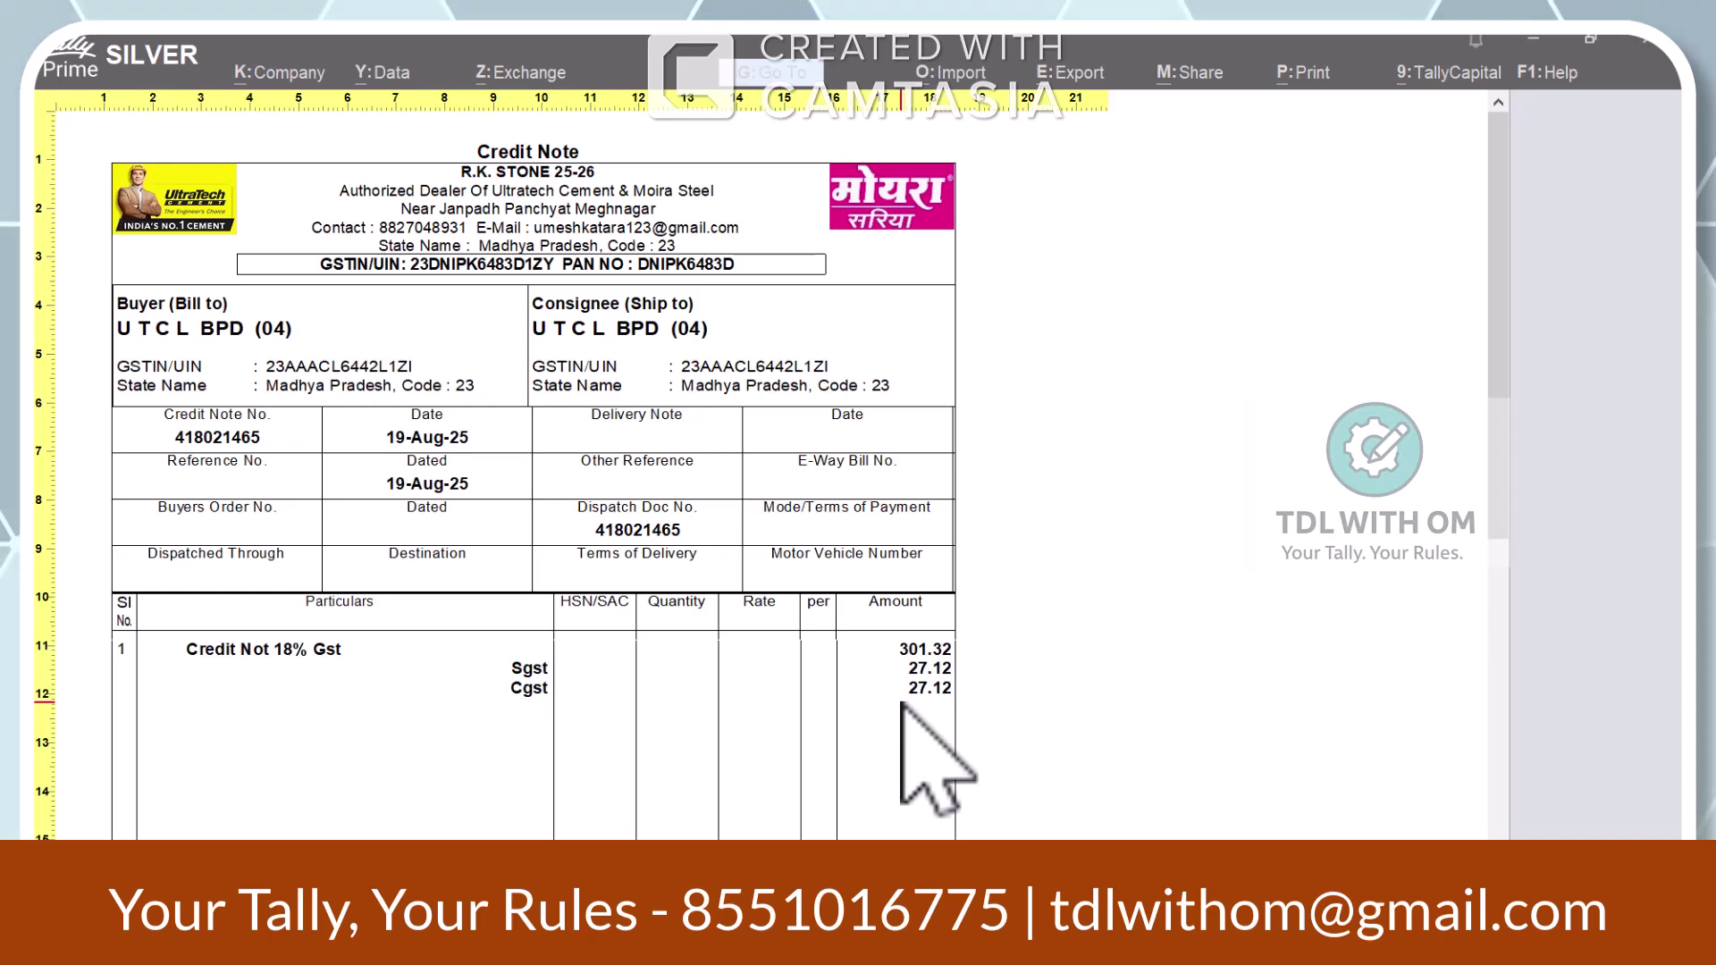
- Close the credit note preview, the voucher and the Day Book to return to the Gateway of Tally
key("Escape")
key("Escape")
key("Escape")
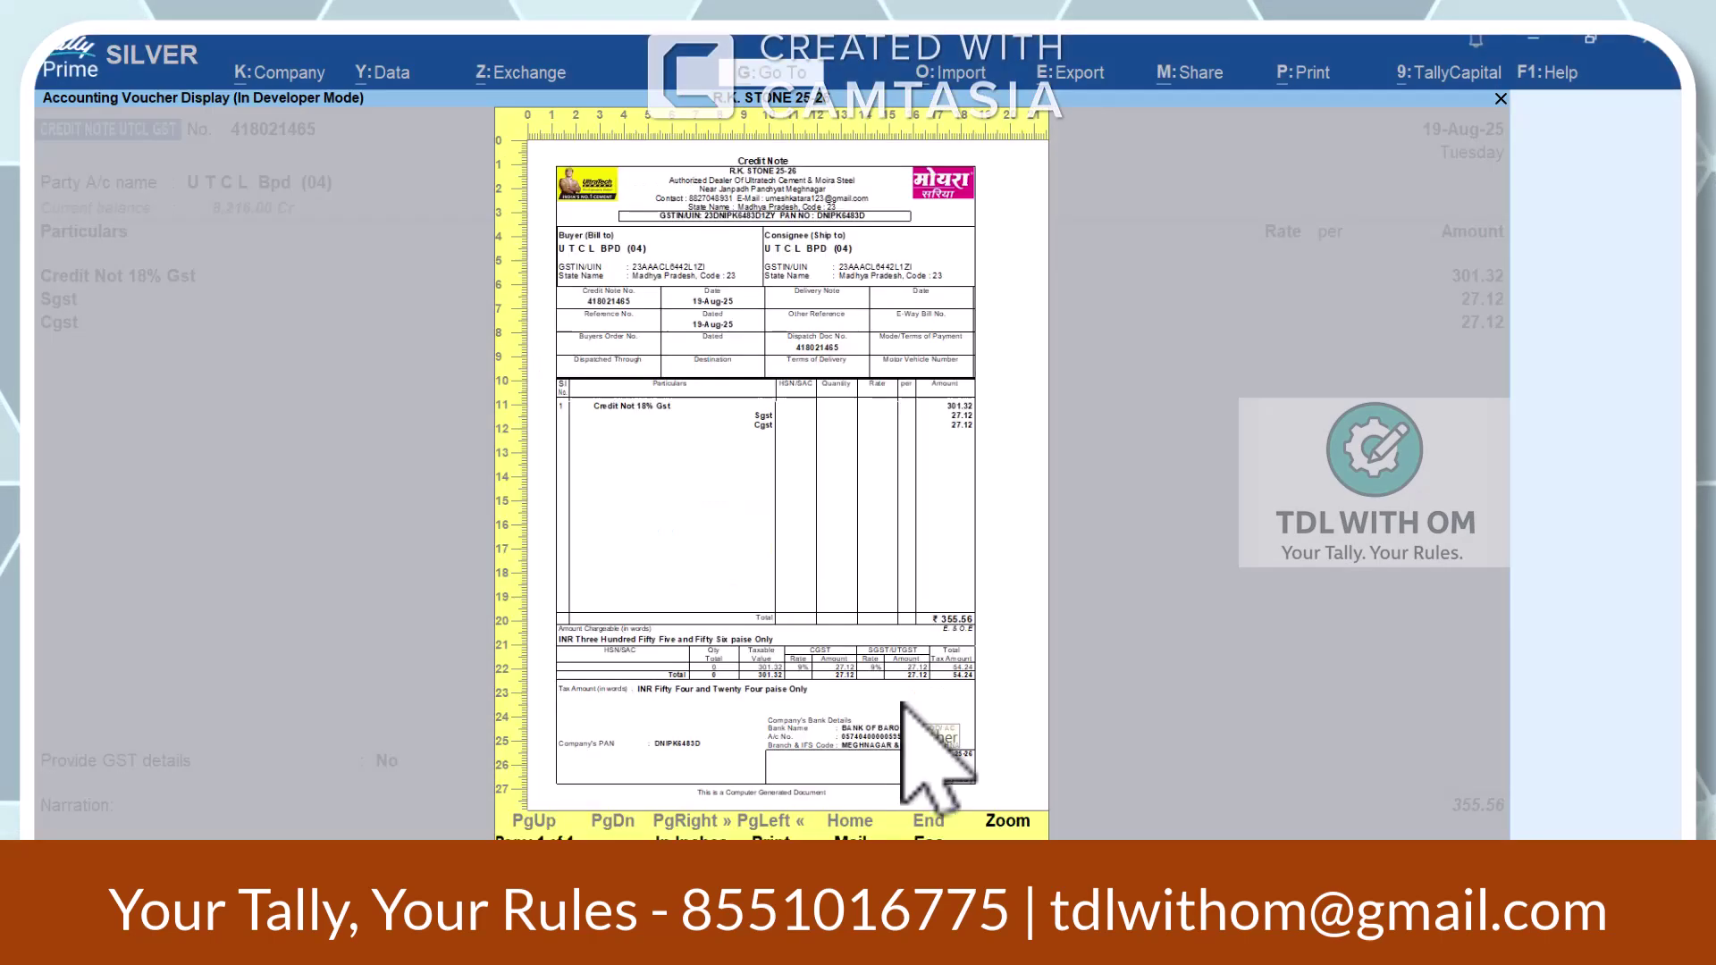
key("Escape")
key("Escape")
key("Escape")
key("Escape")
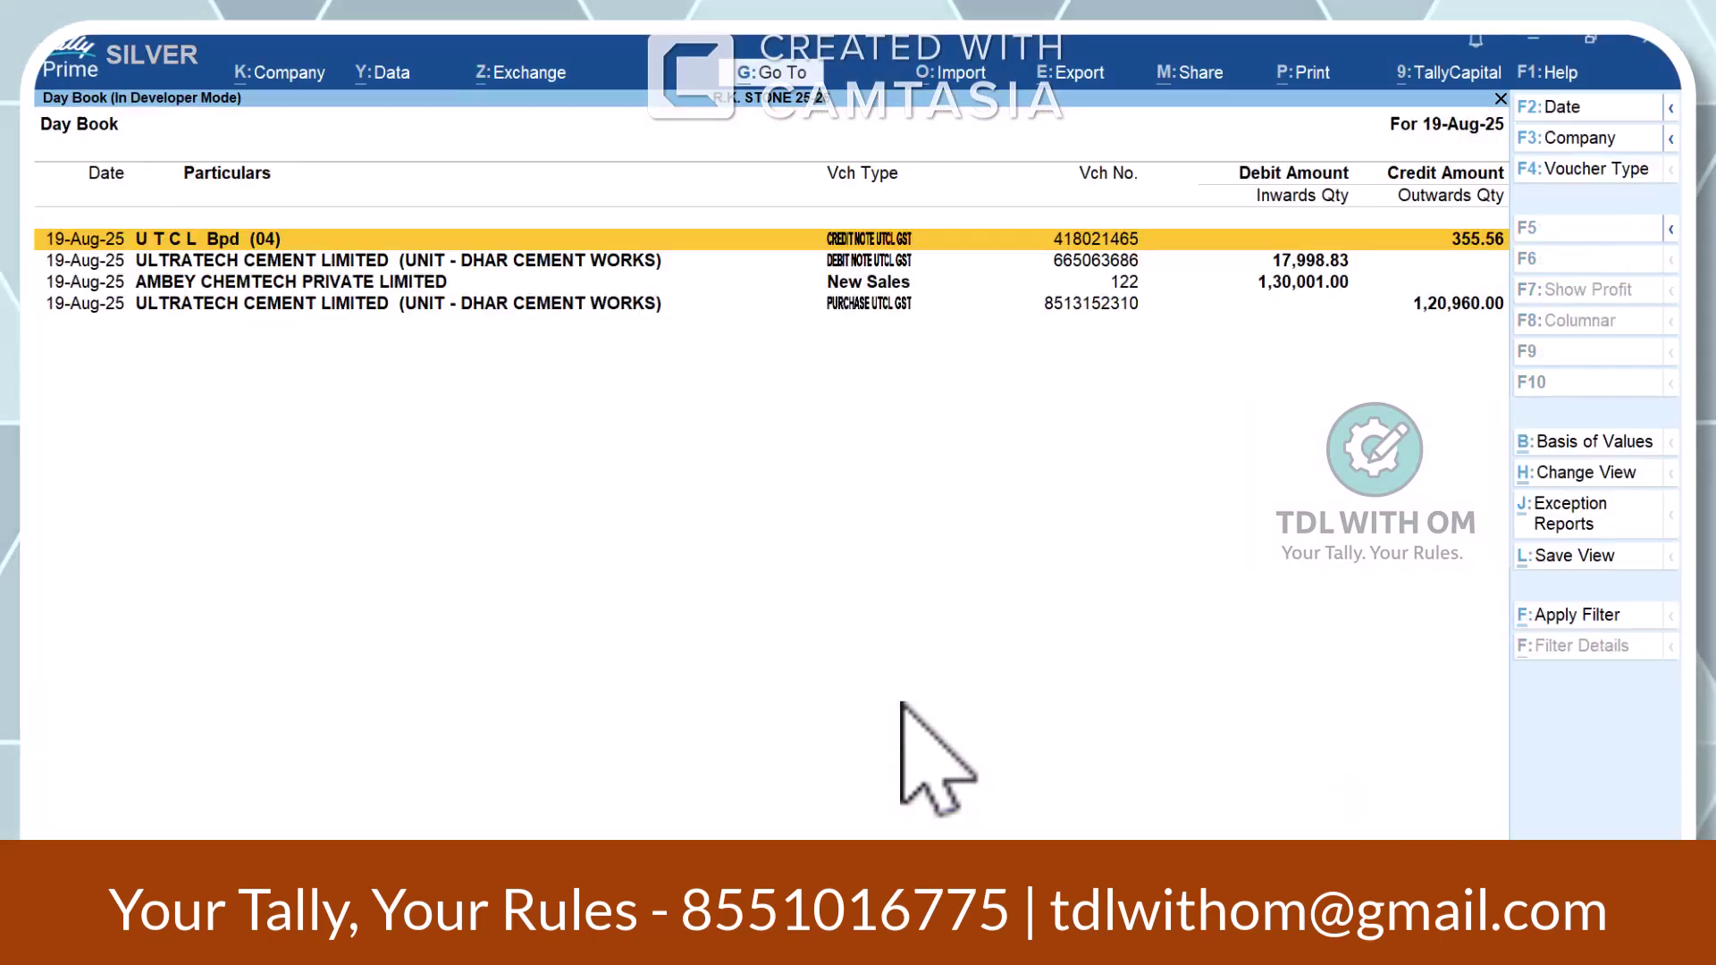
- Open the DEBIT NOTE UTCL GST voucher type for alteration
key("Down")
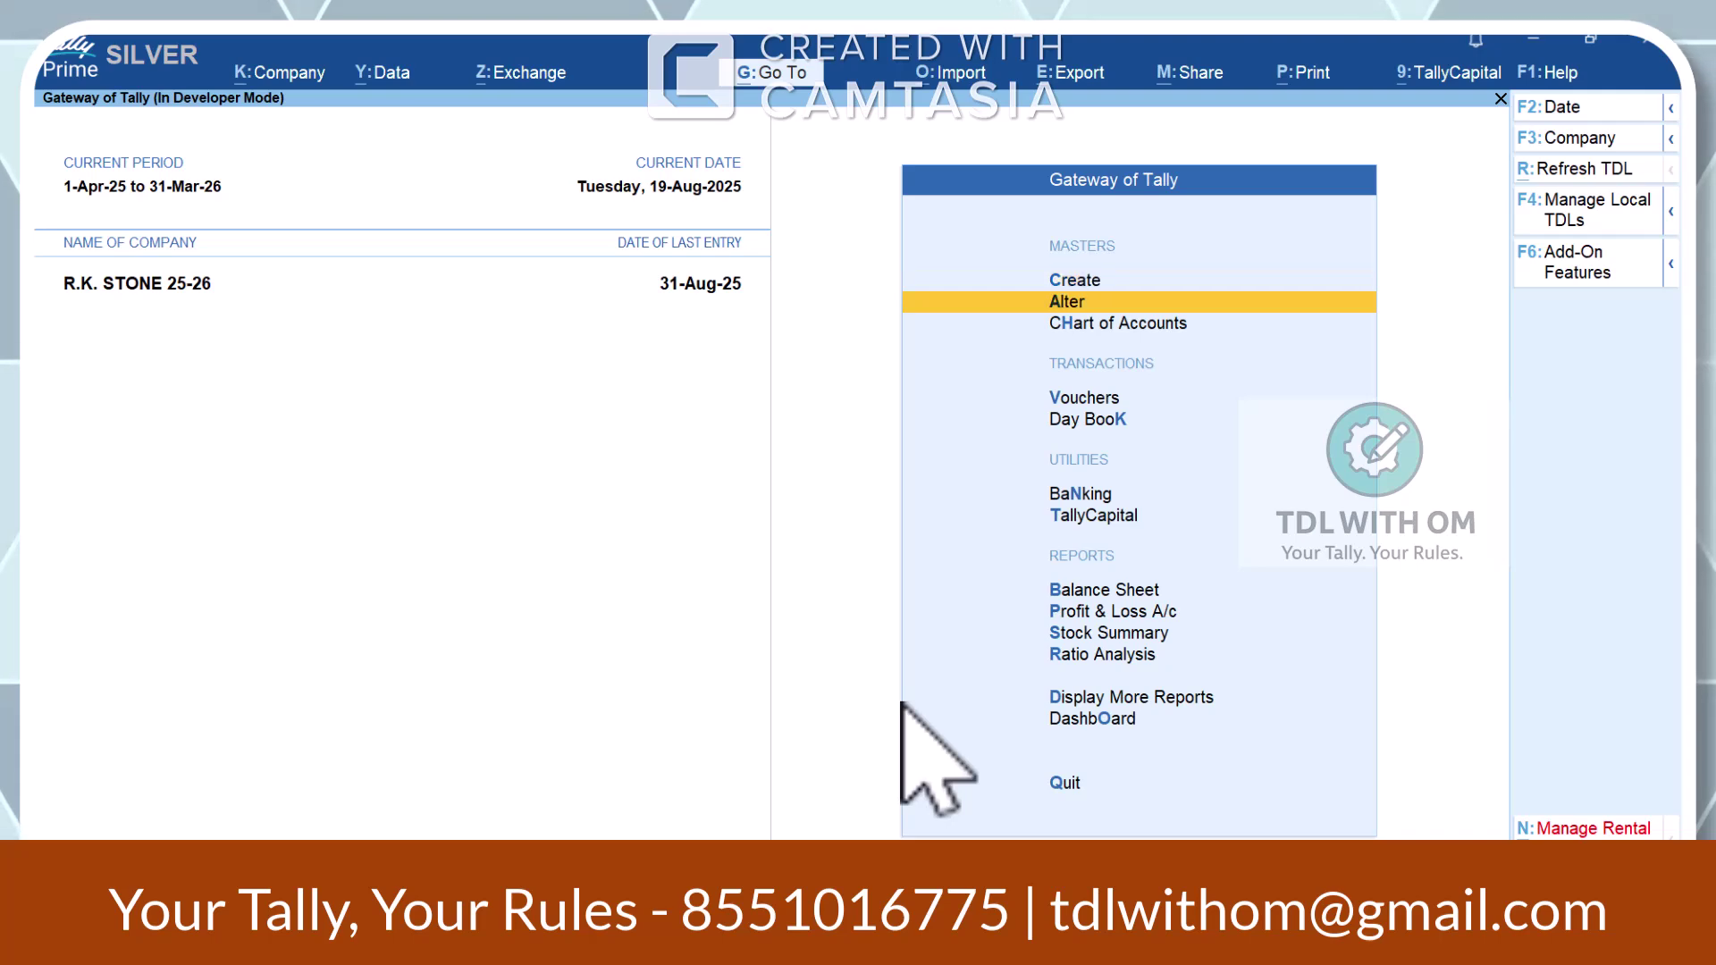
key("Return")
key("Down")
key("Down")
key("Return")
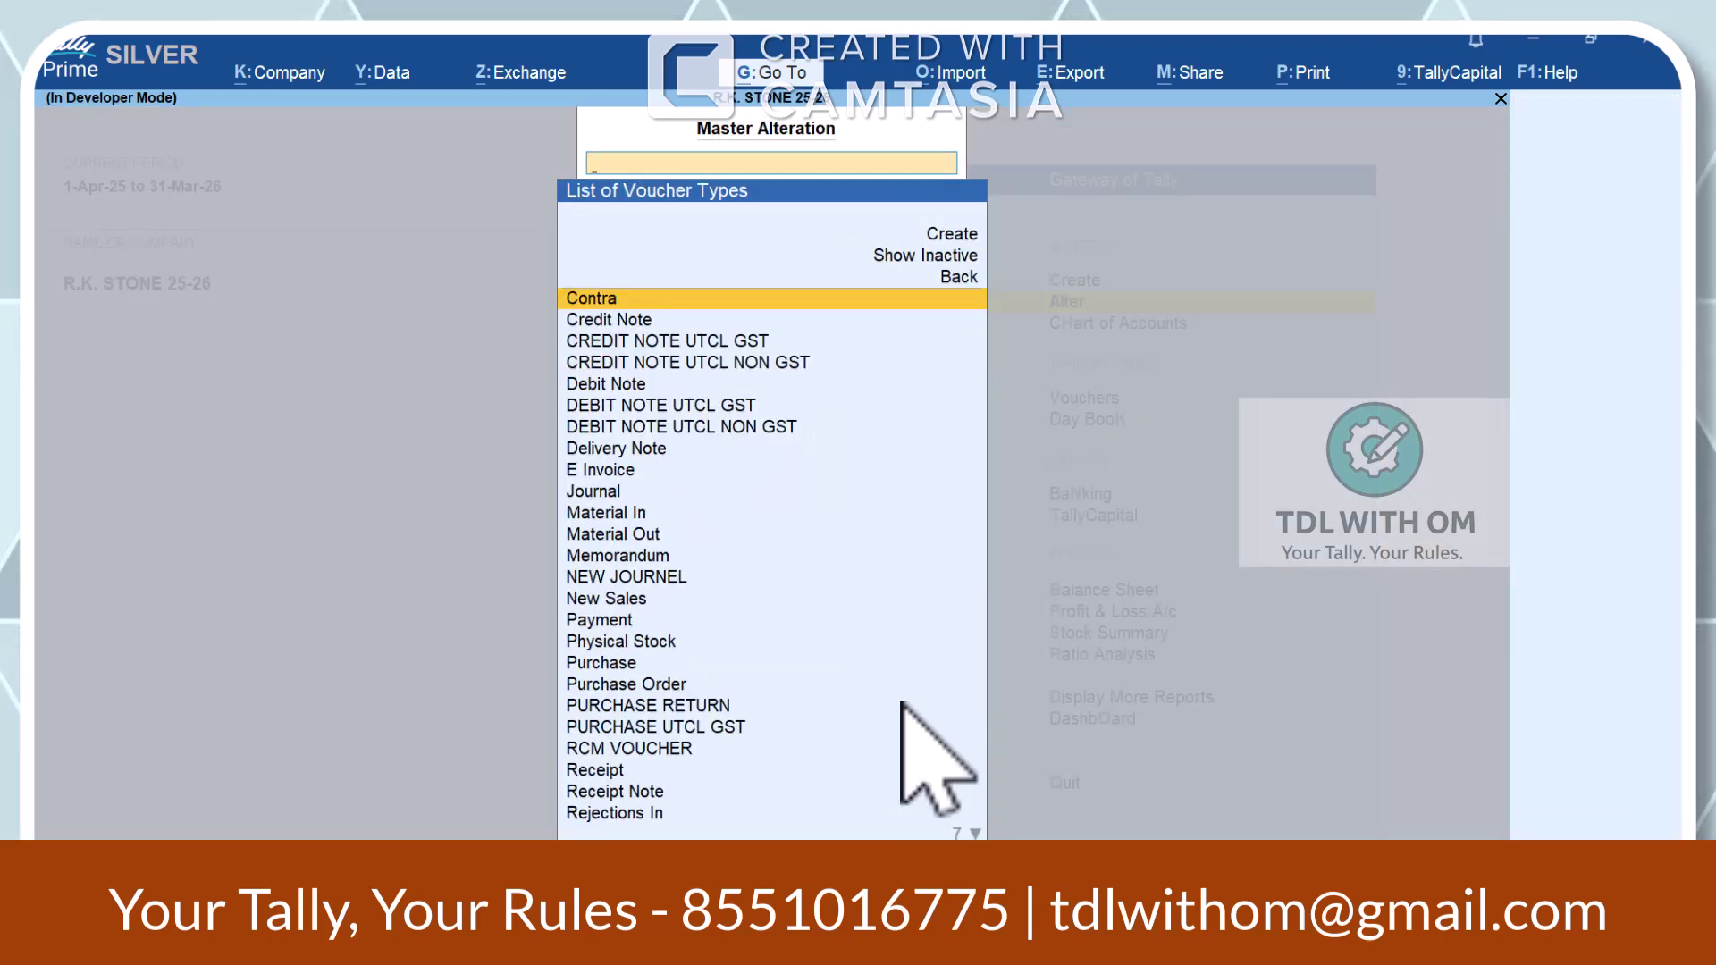
type("De")
key("Down")
key("Down")
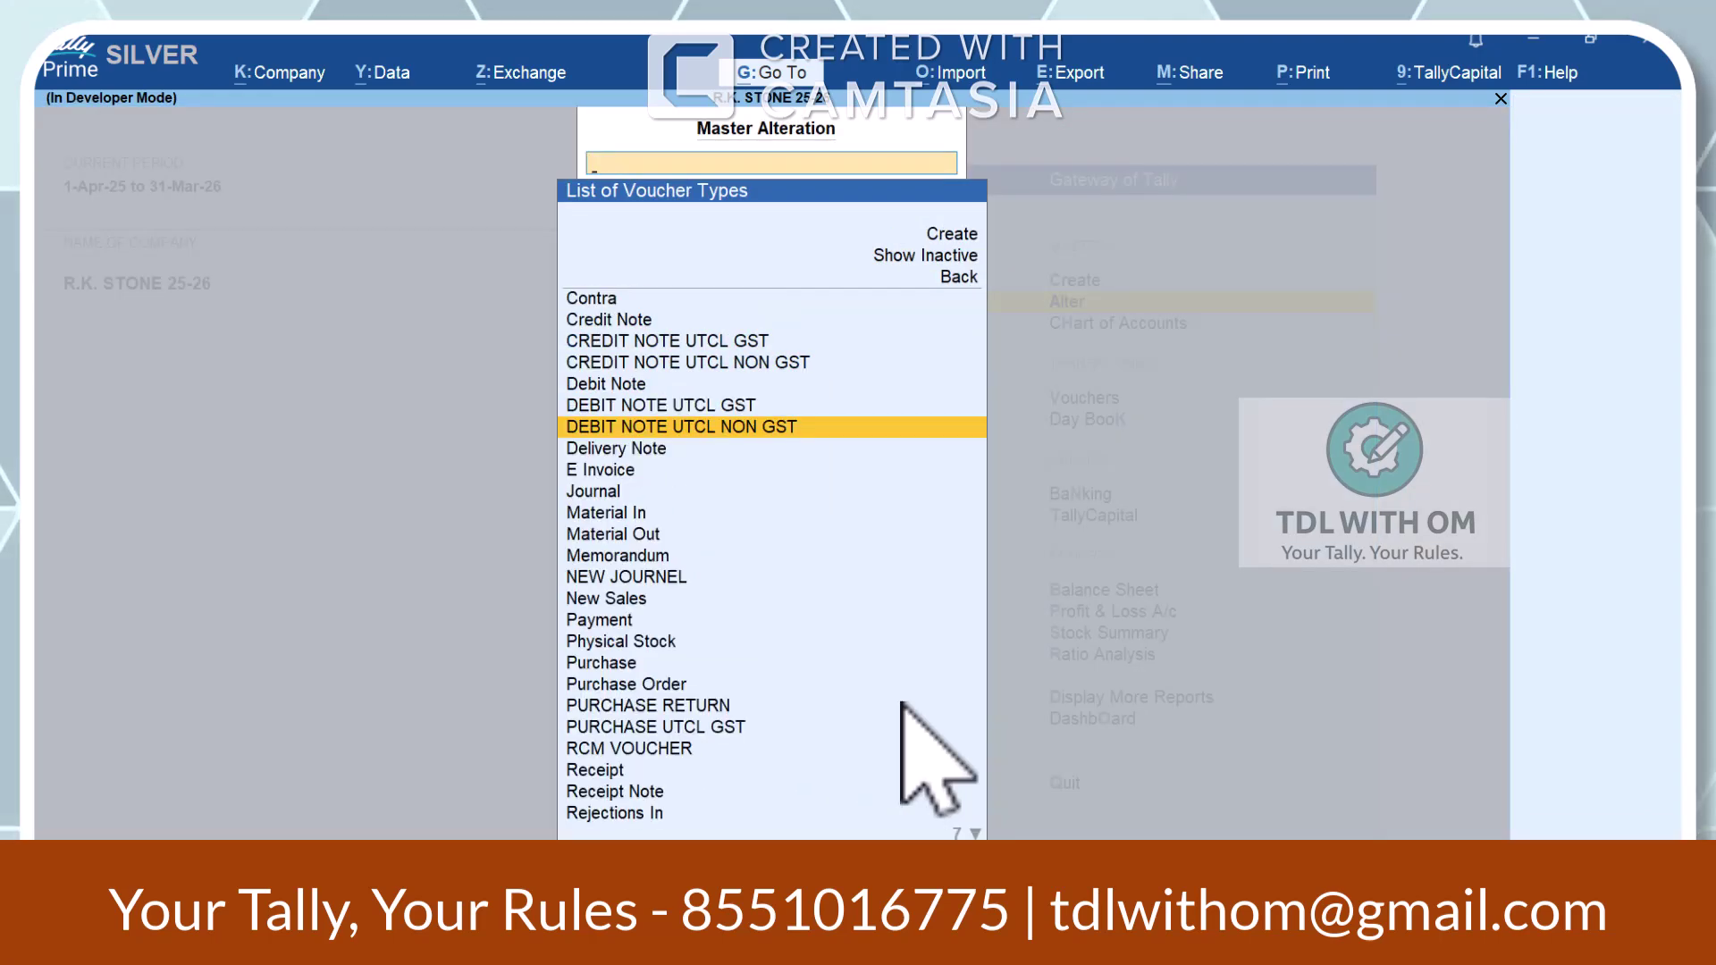
key("Up")
key("Return")
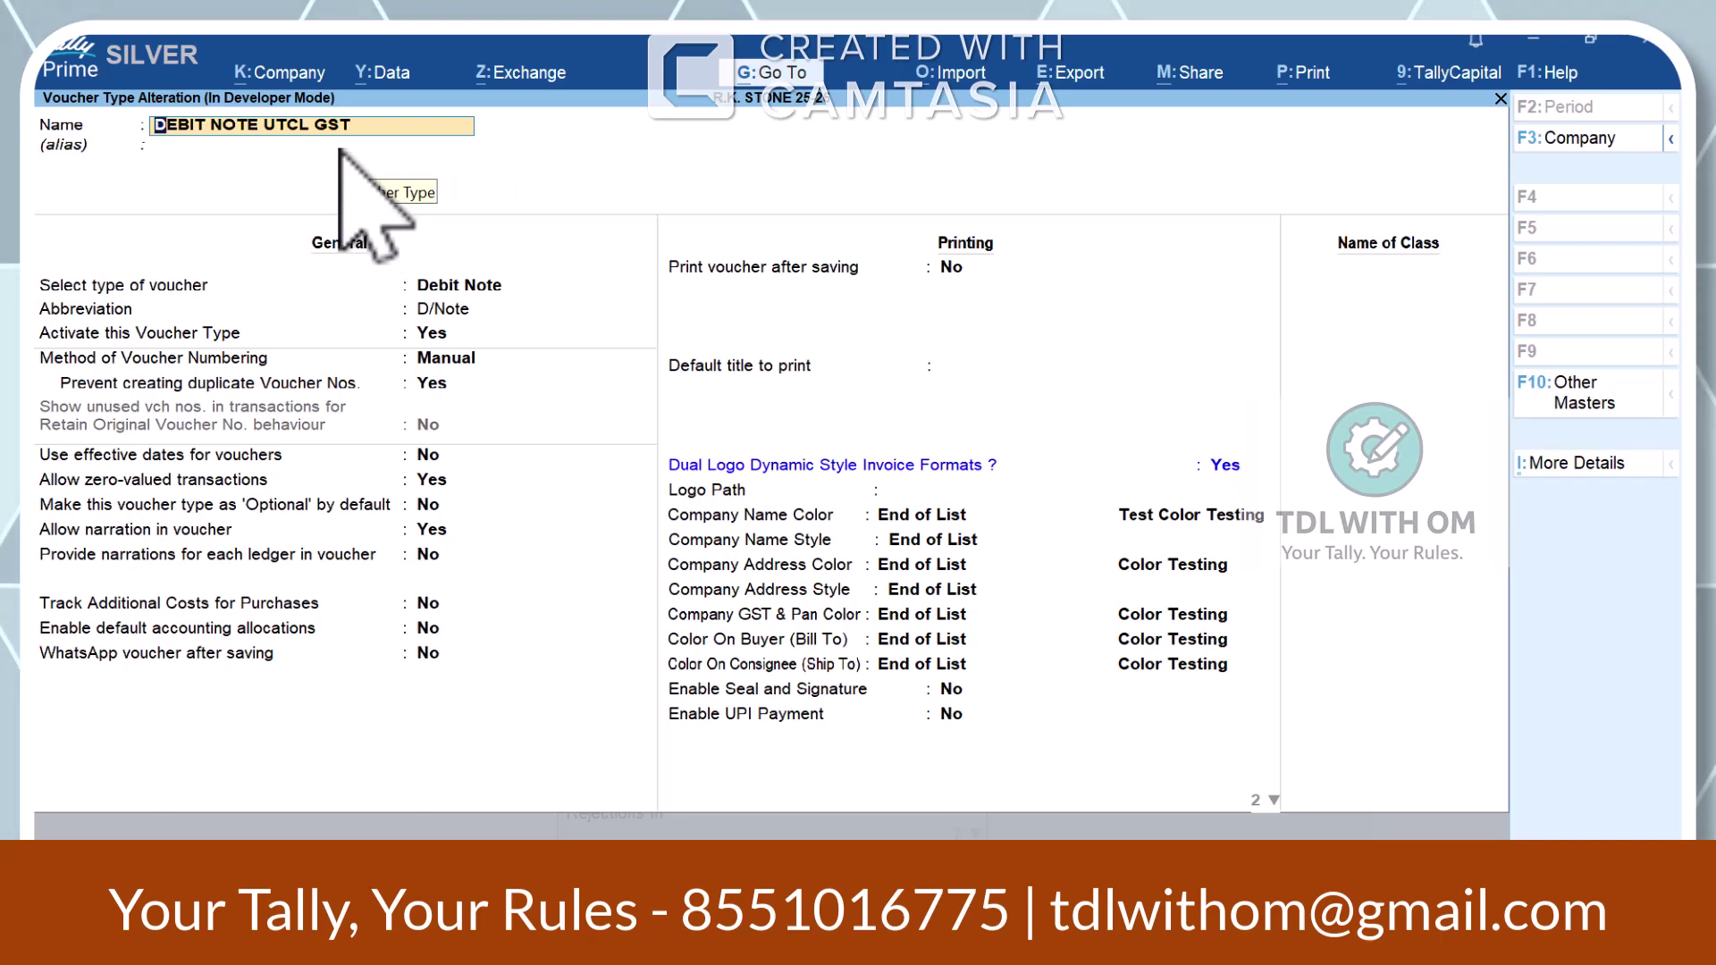
- Quit the voucher type alteration and preview the printout of the 19-Aug-25 ULTRATECH CEMENT LIMITED debit note from the Day Book
key("Escape")
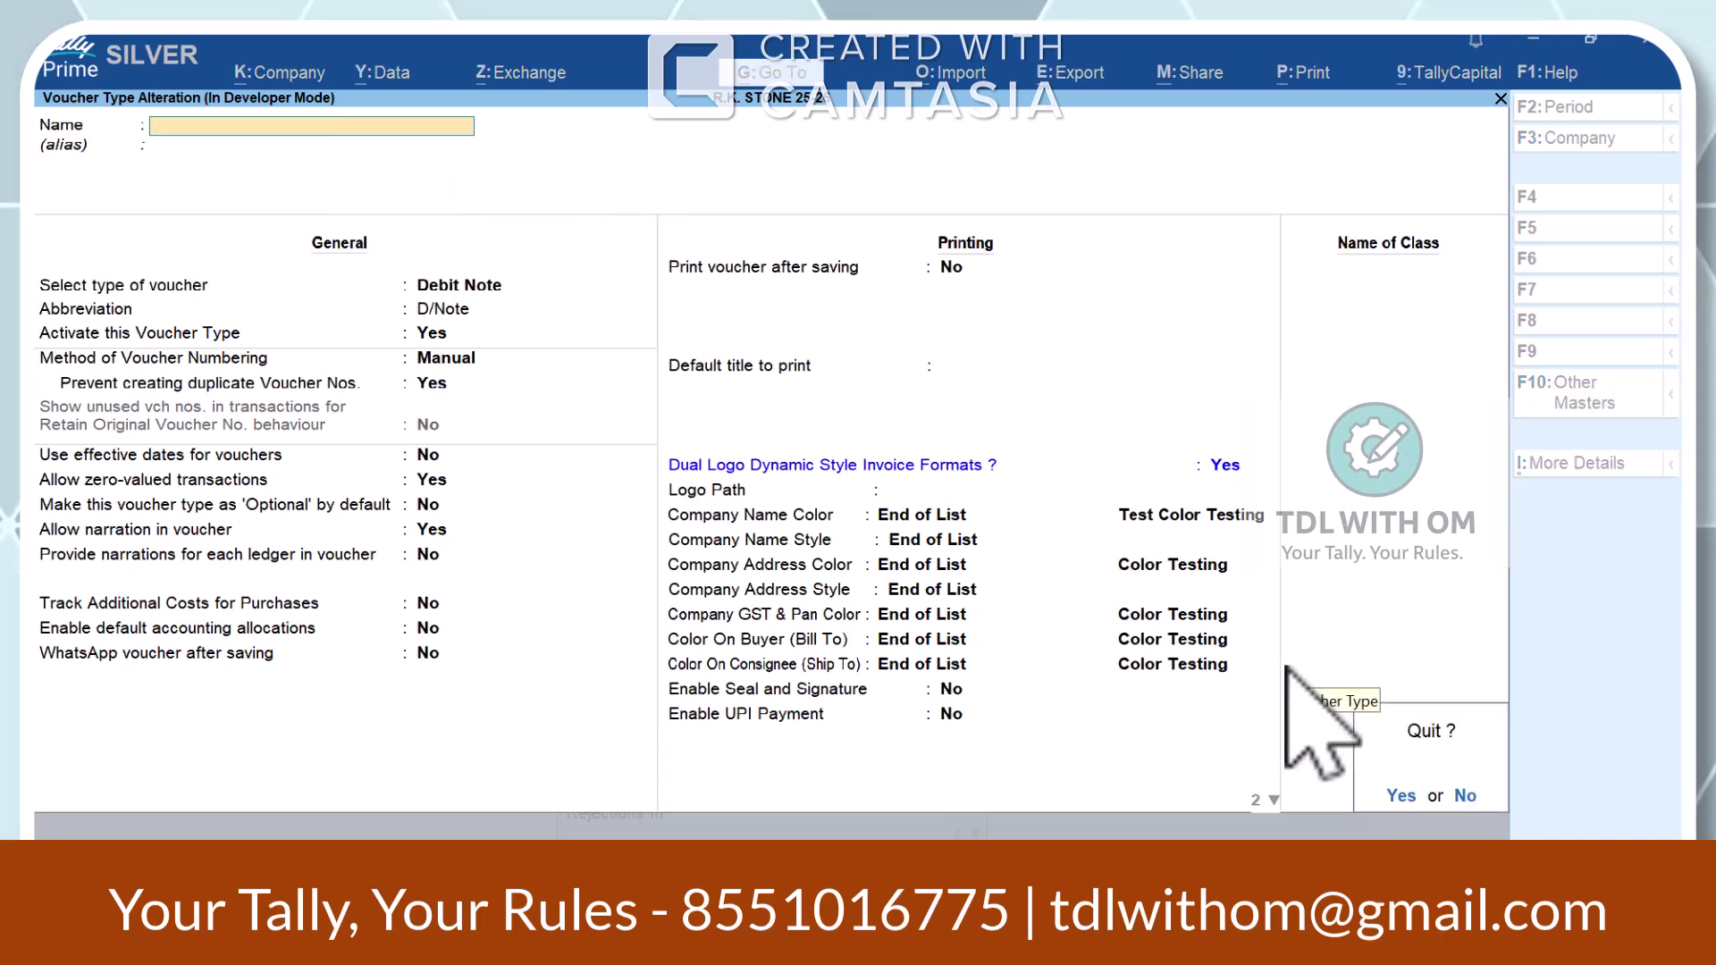
key("y")
key("k")
key("Down")
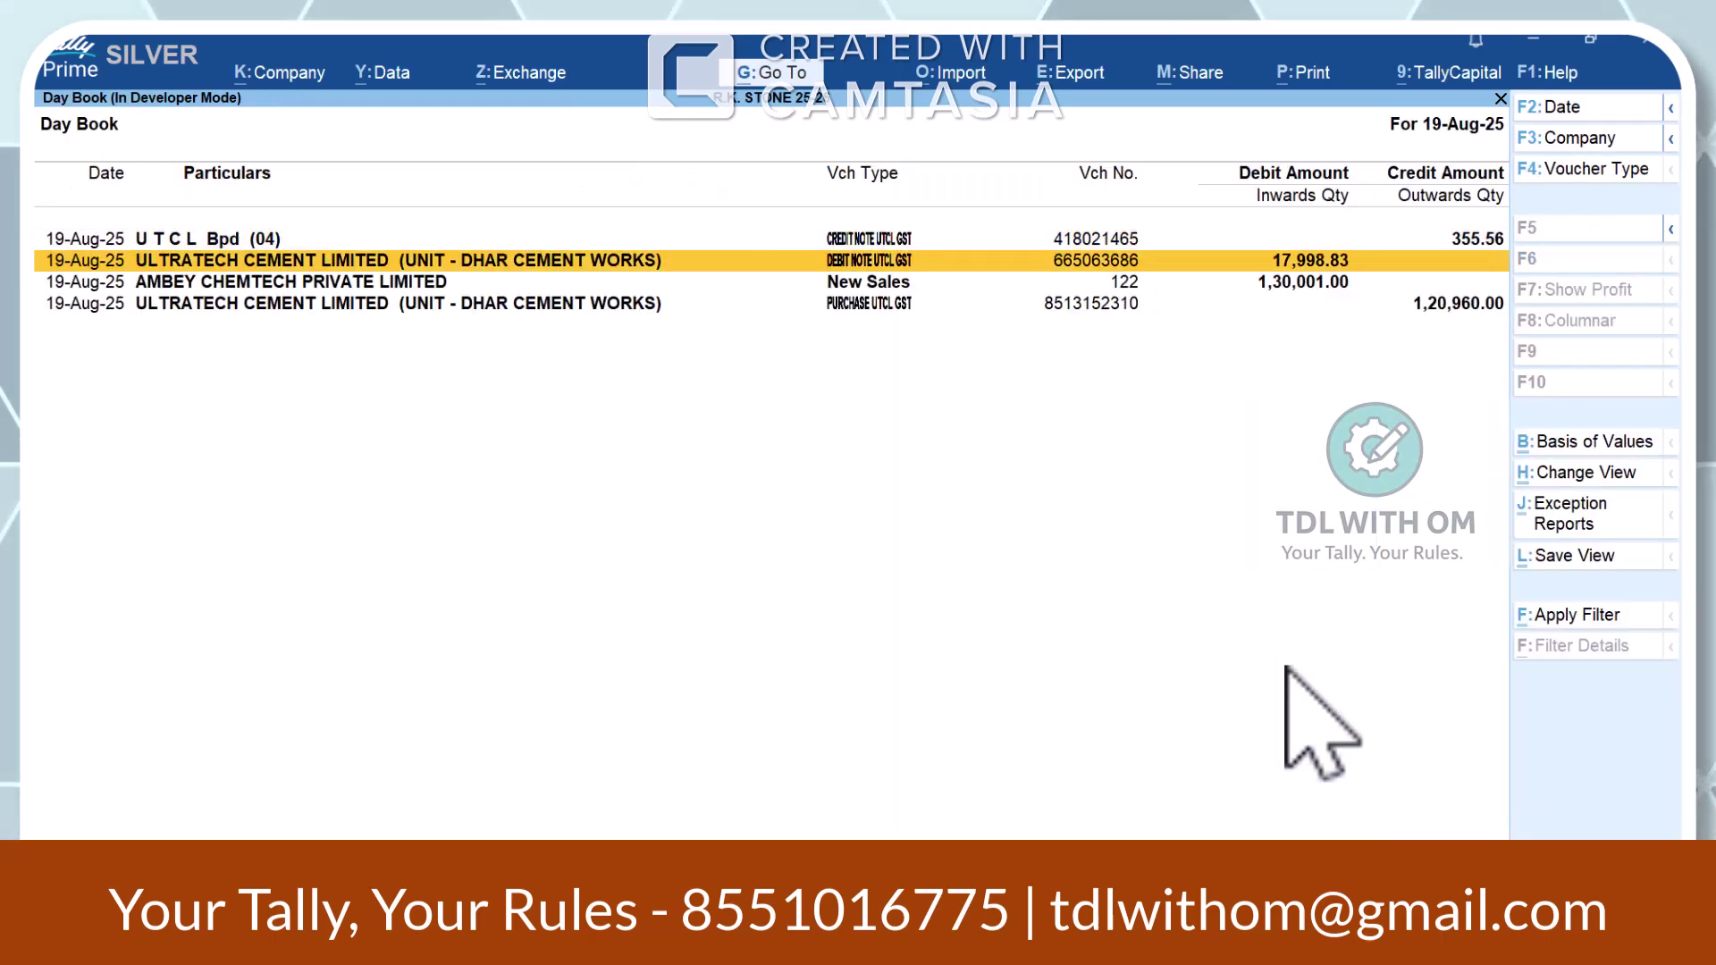
key("Return")
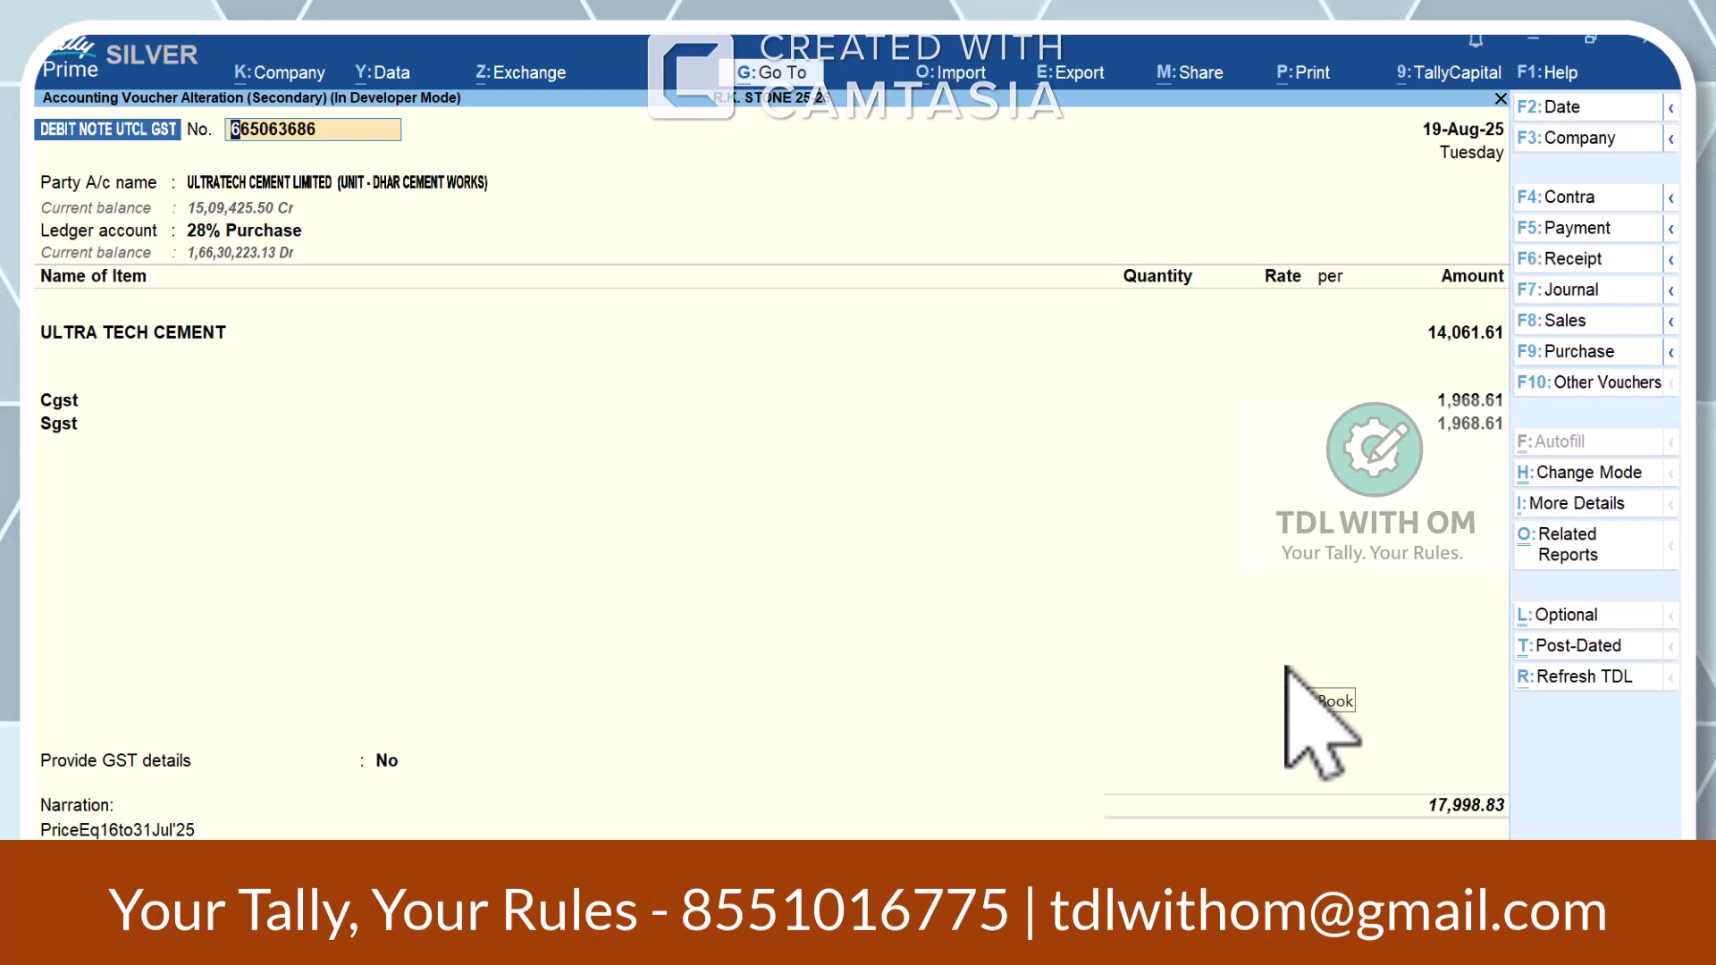
key("alt+p")
key("Left")
key("Return")
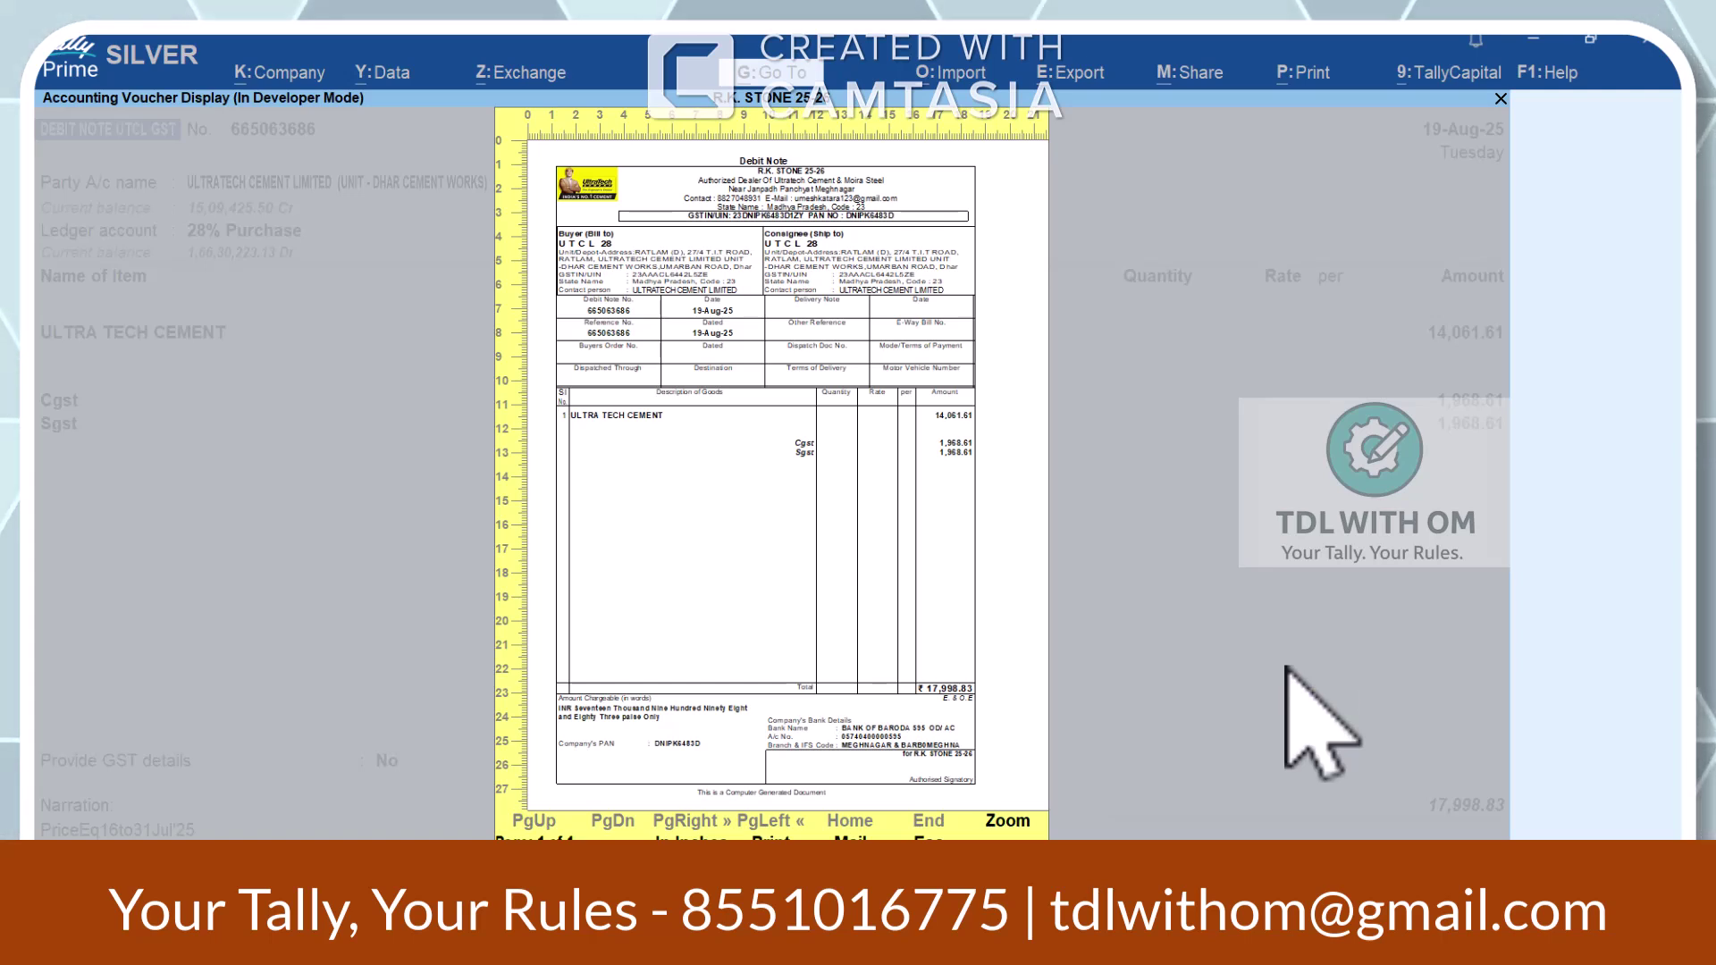
- Close the debit note preview, the print settings, the voucher and the Day Book
key("Escape")
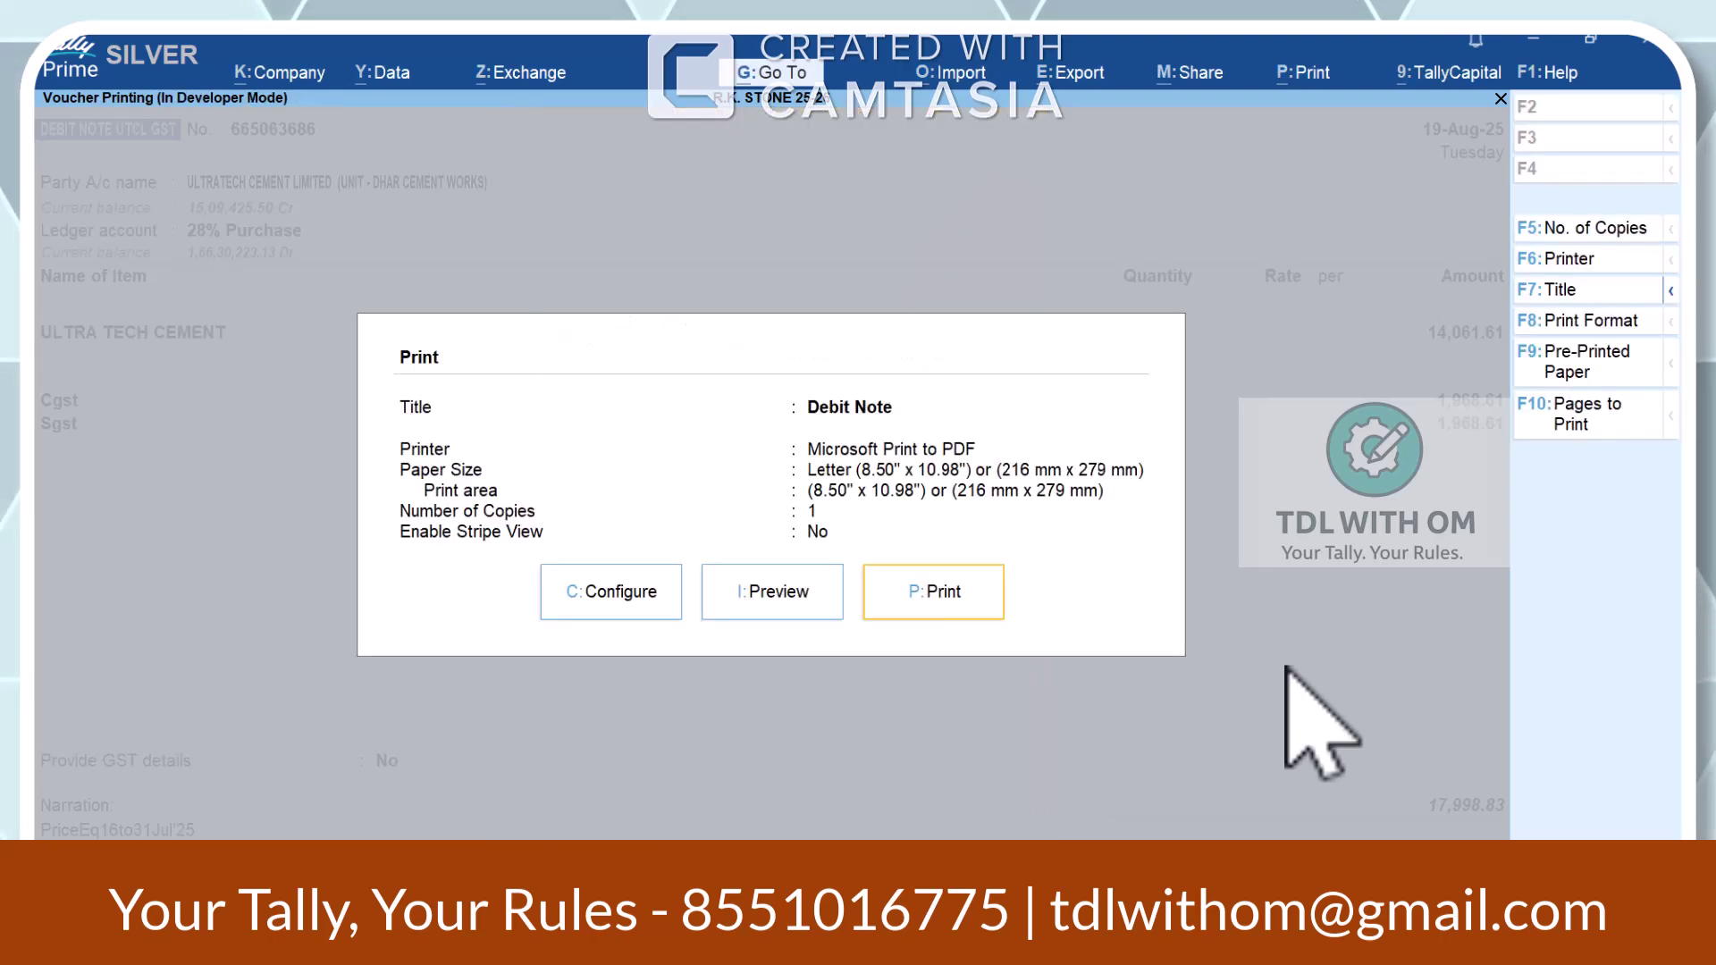
key("Escape")
key("Escape")
key("Escape")
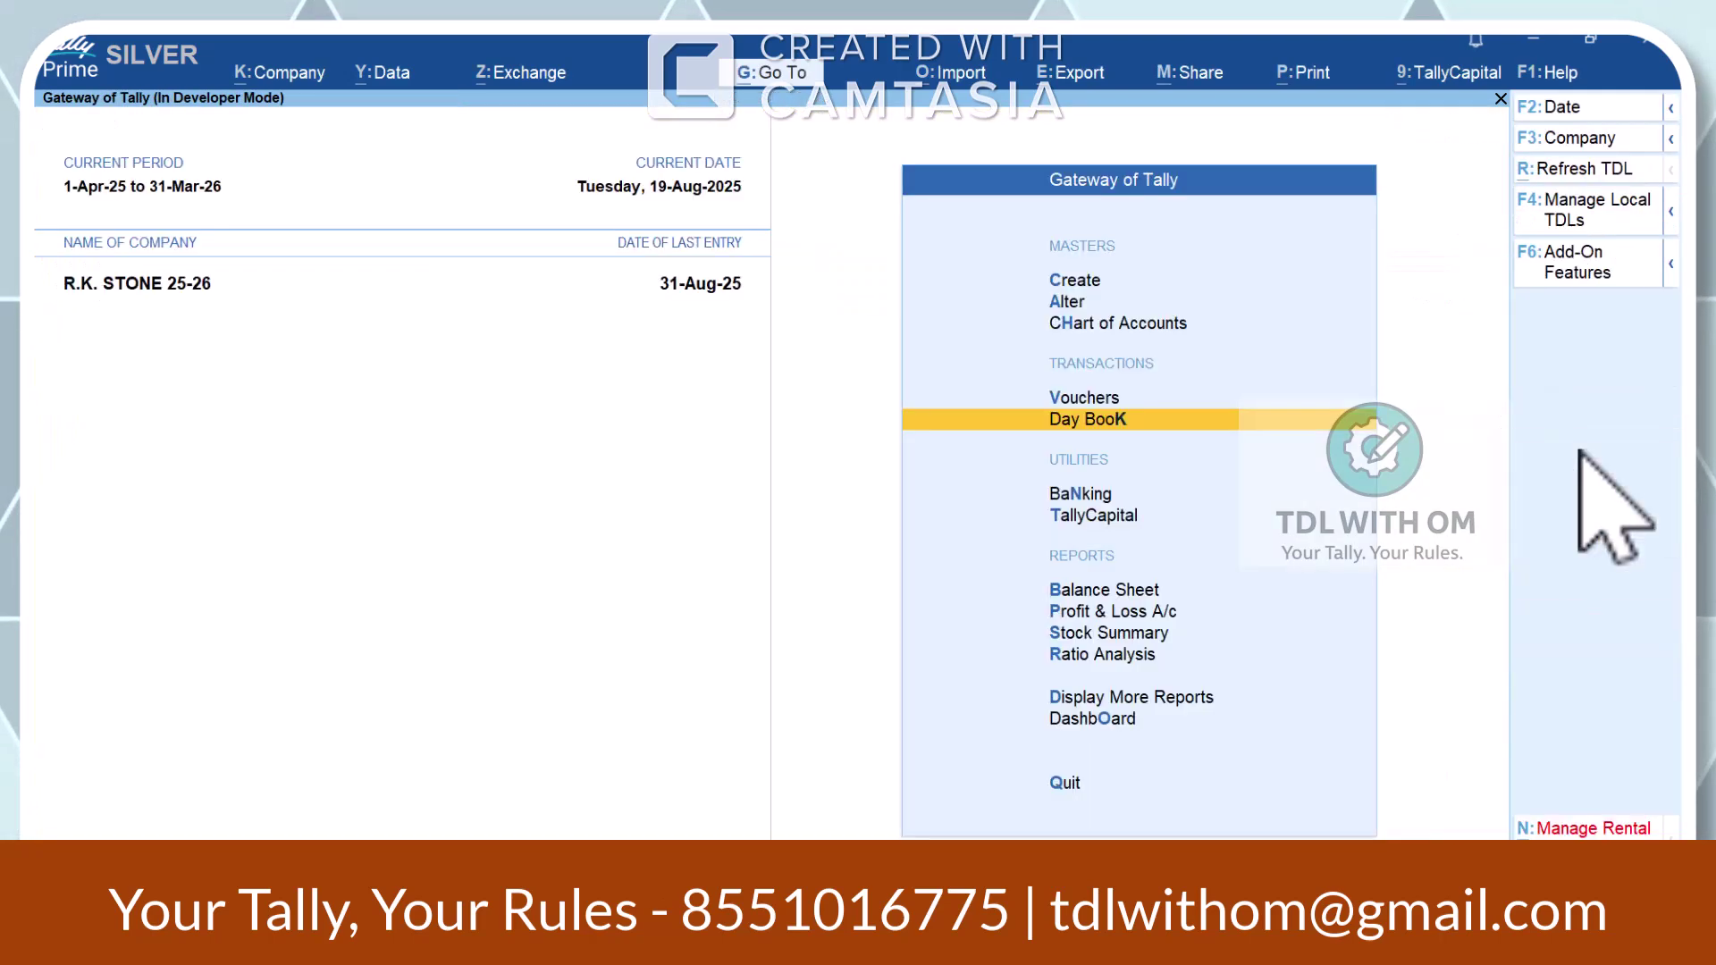
- Refresh the TDL and reopen the ULTRATECH CEMENT LIMITED debit note from the Day Book
key("alt+r")
key("k")
key("Down")
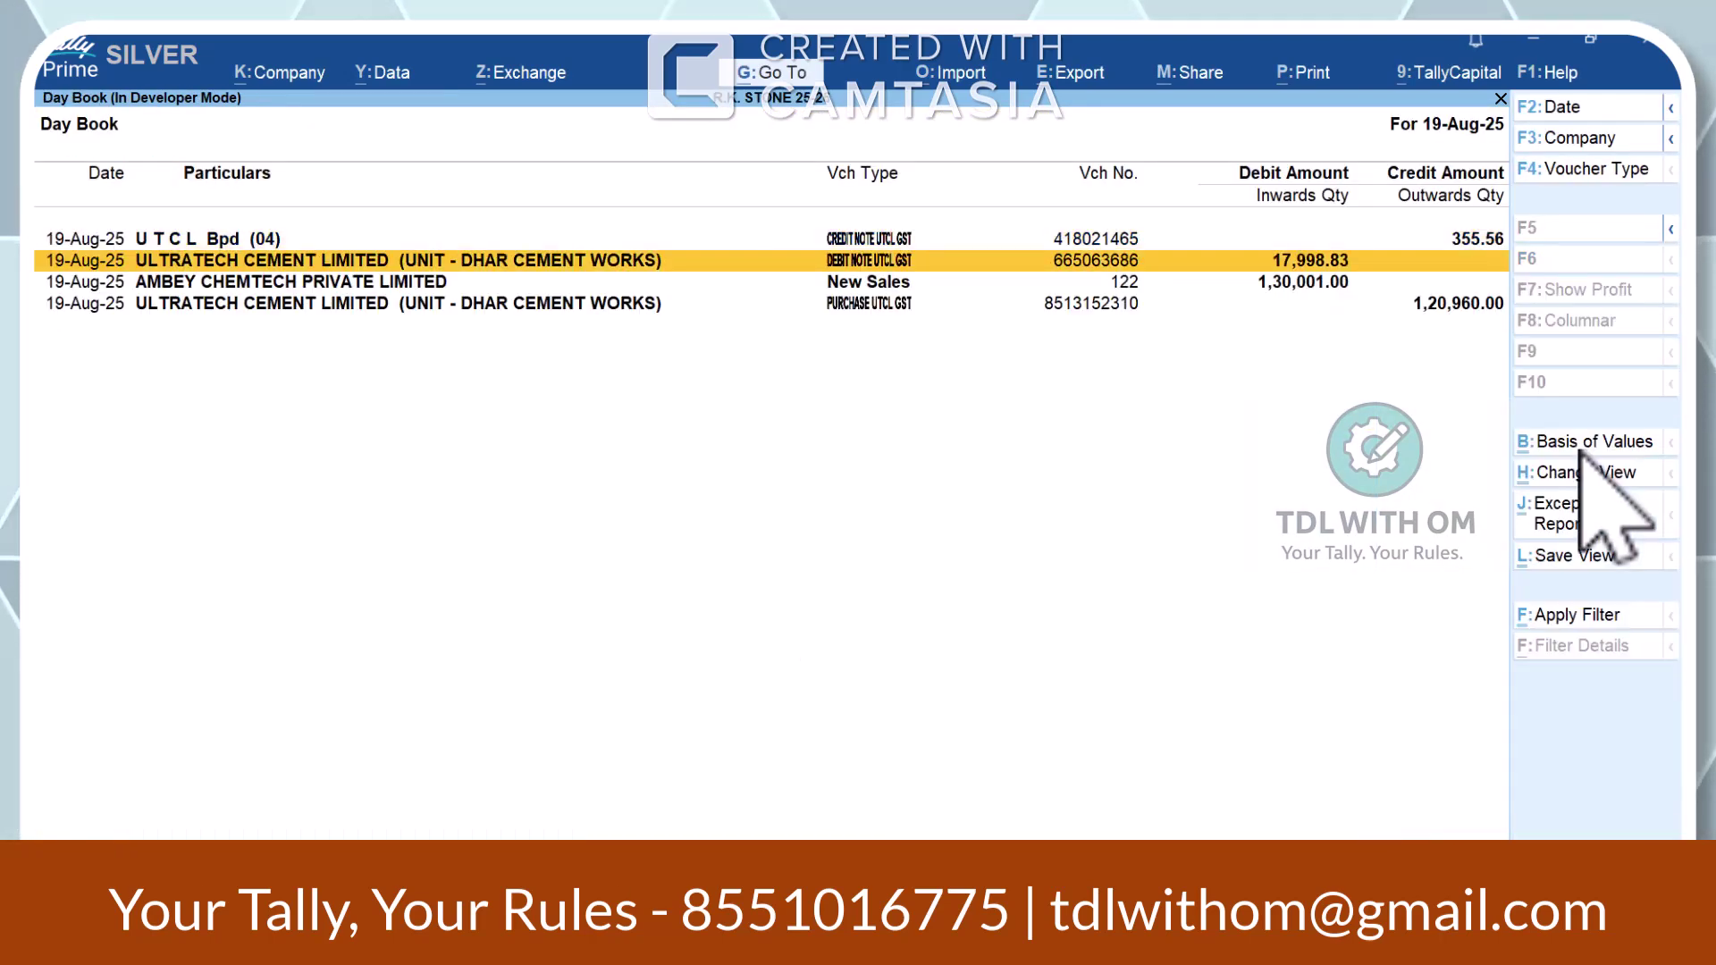
key("Return")
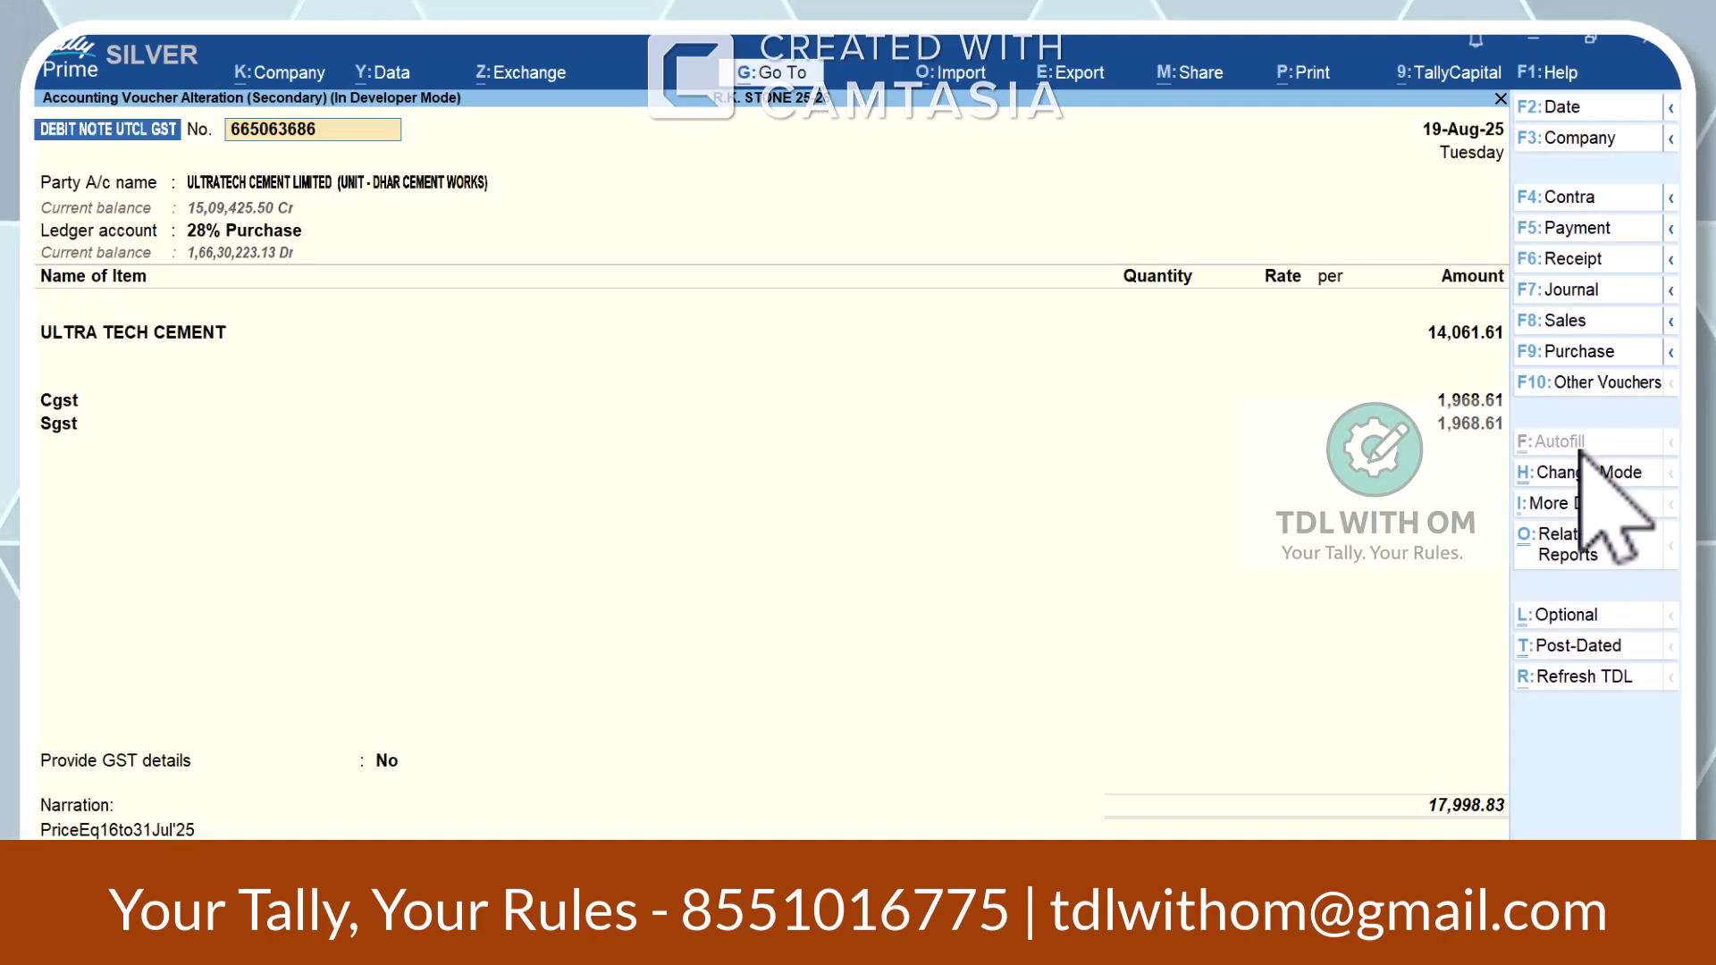
- Change the debit note's voucher type to DEBIT NOTE UTCL NON GST and save the voucher
left_click(1588, 384)
key("Up")
key("Up")
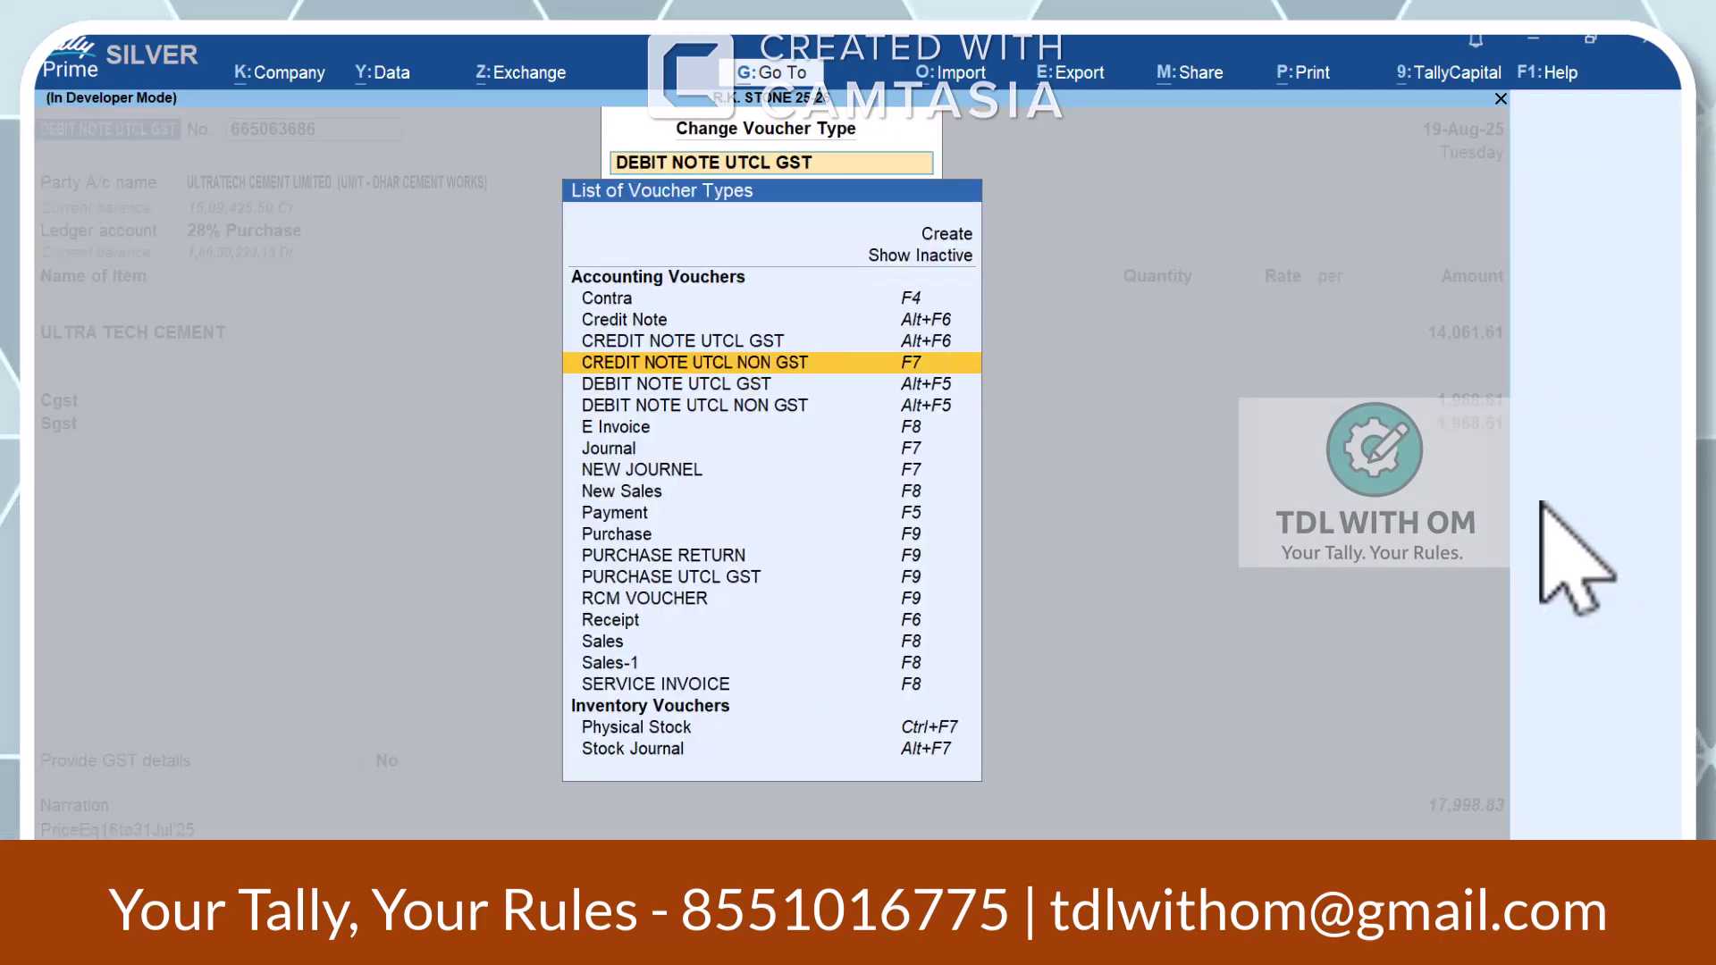
key("Down")
key("Down")
key("Down")
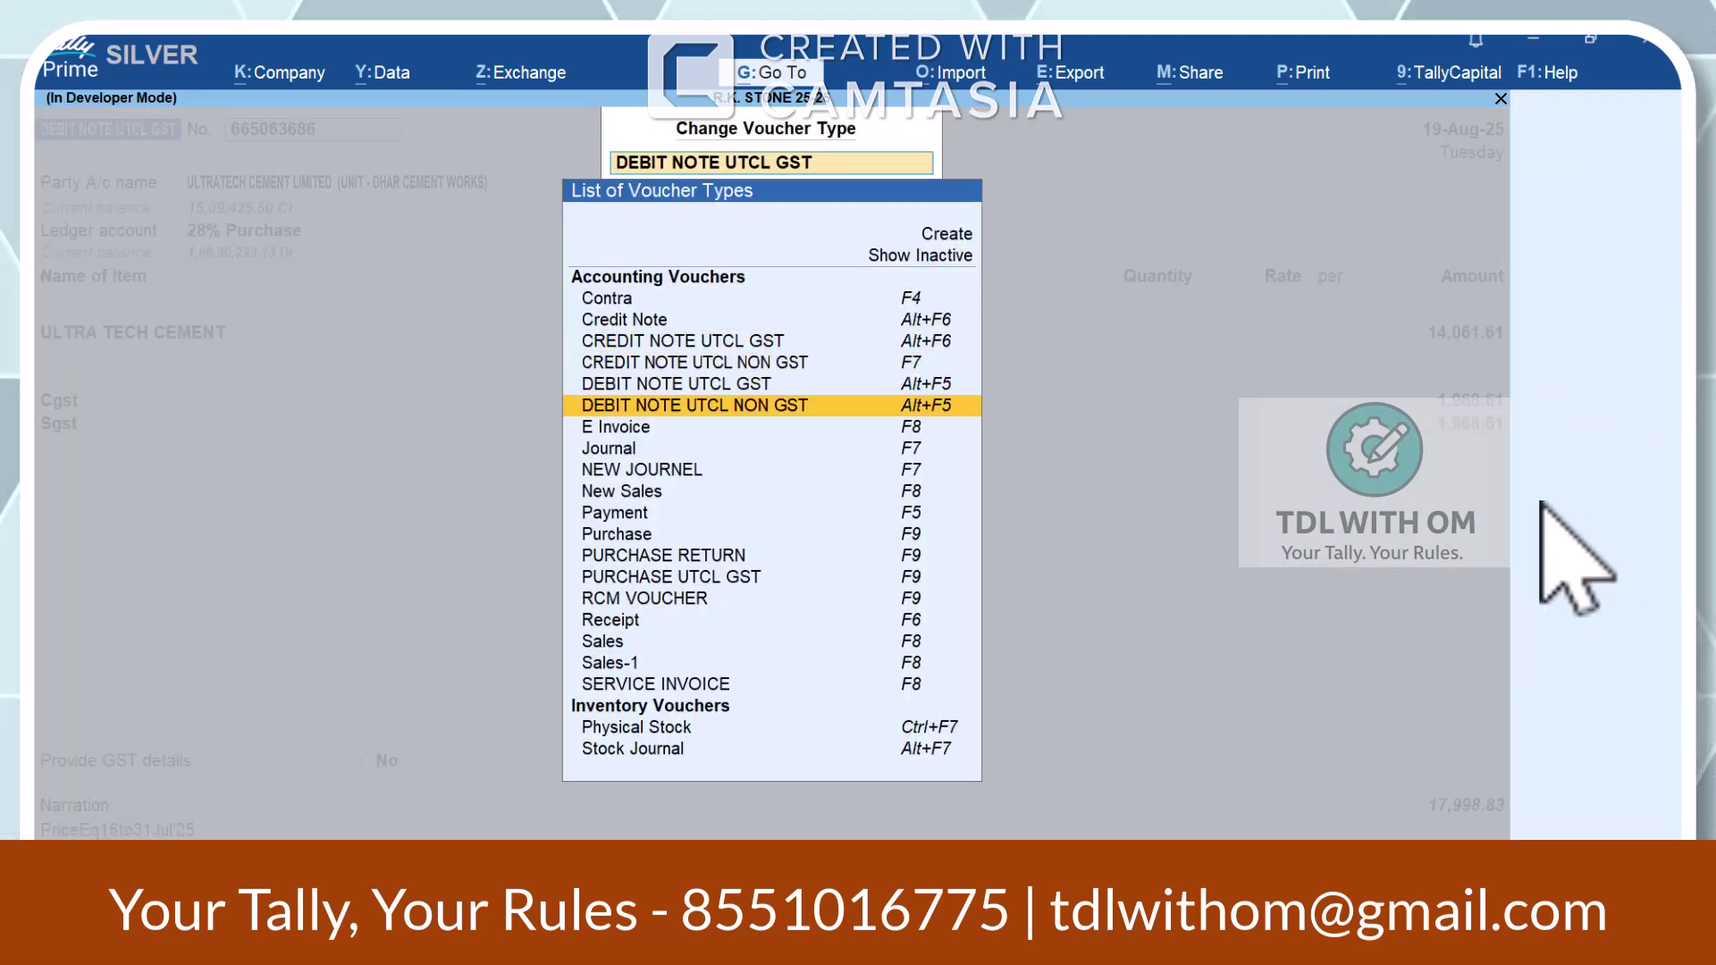
key("Return")
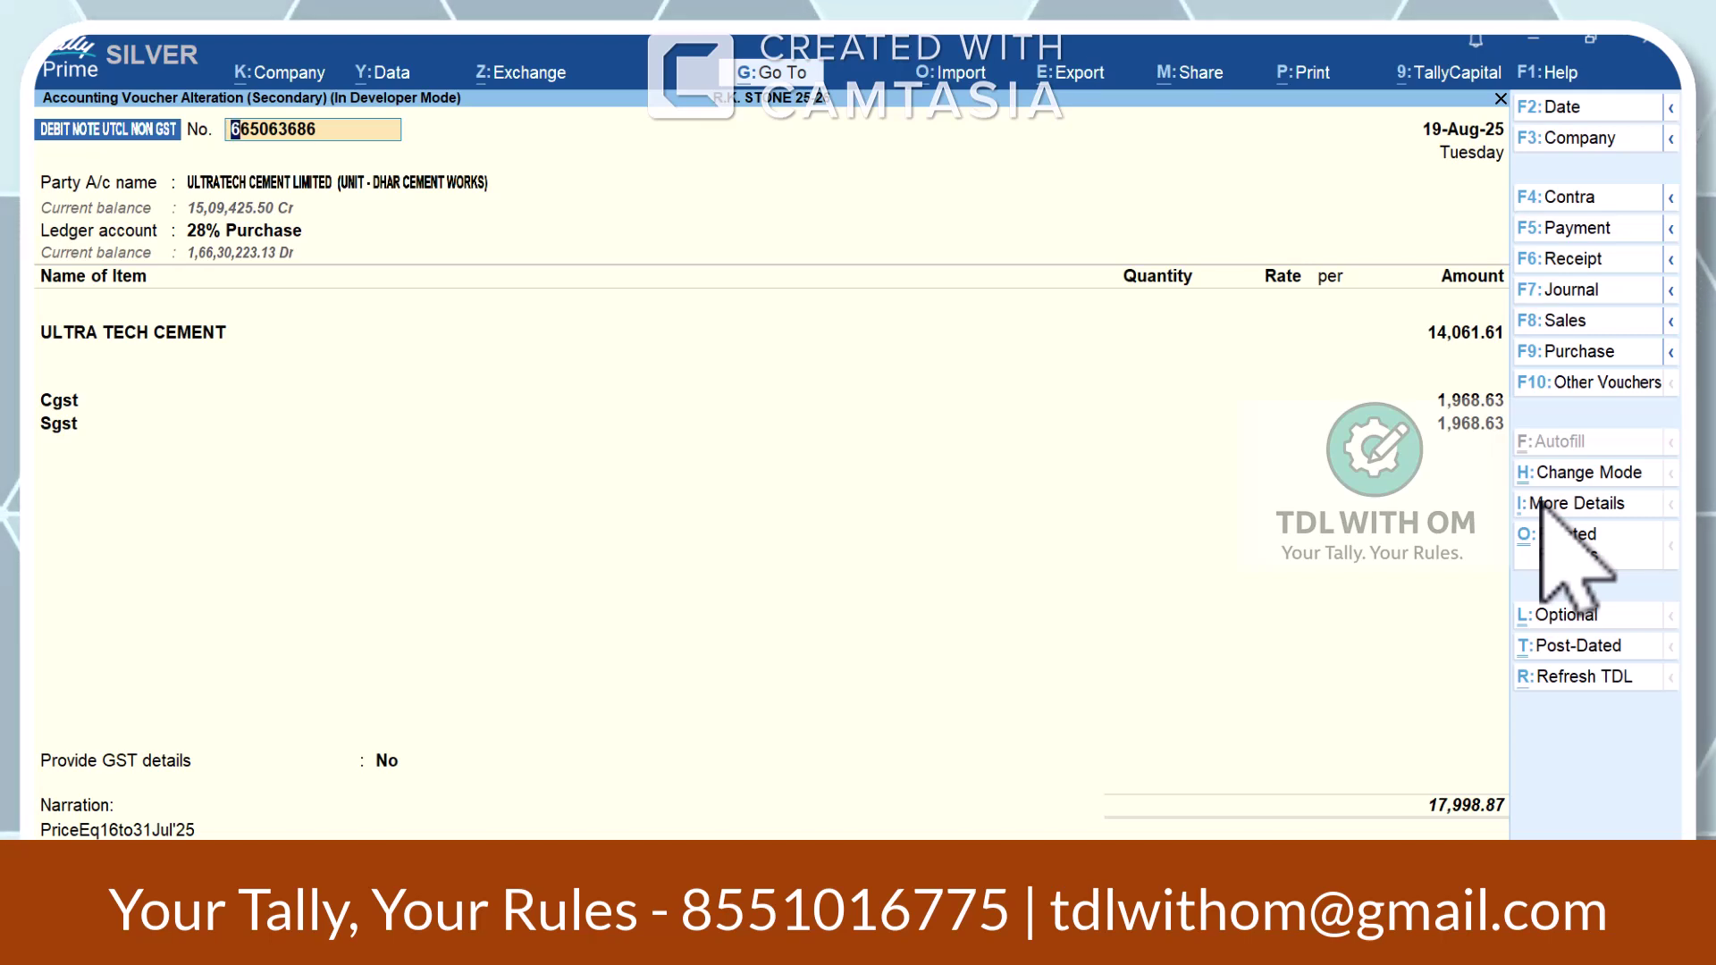
key("ctrl")
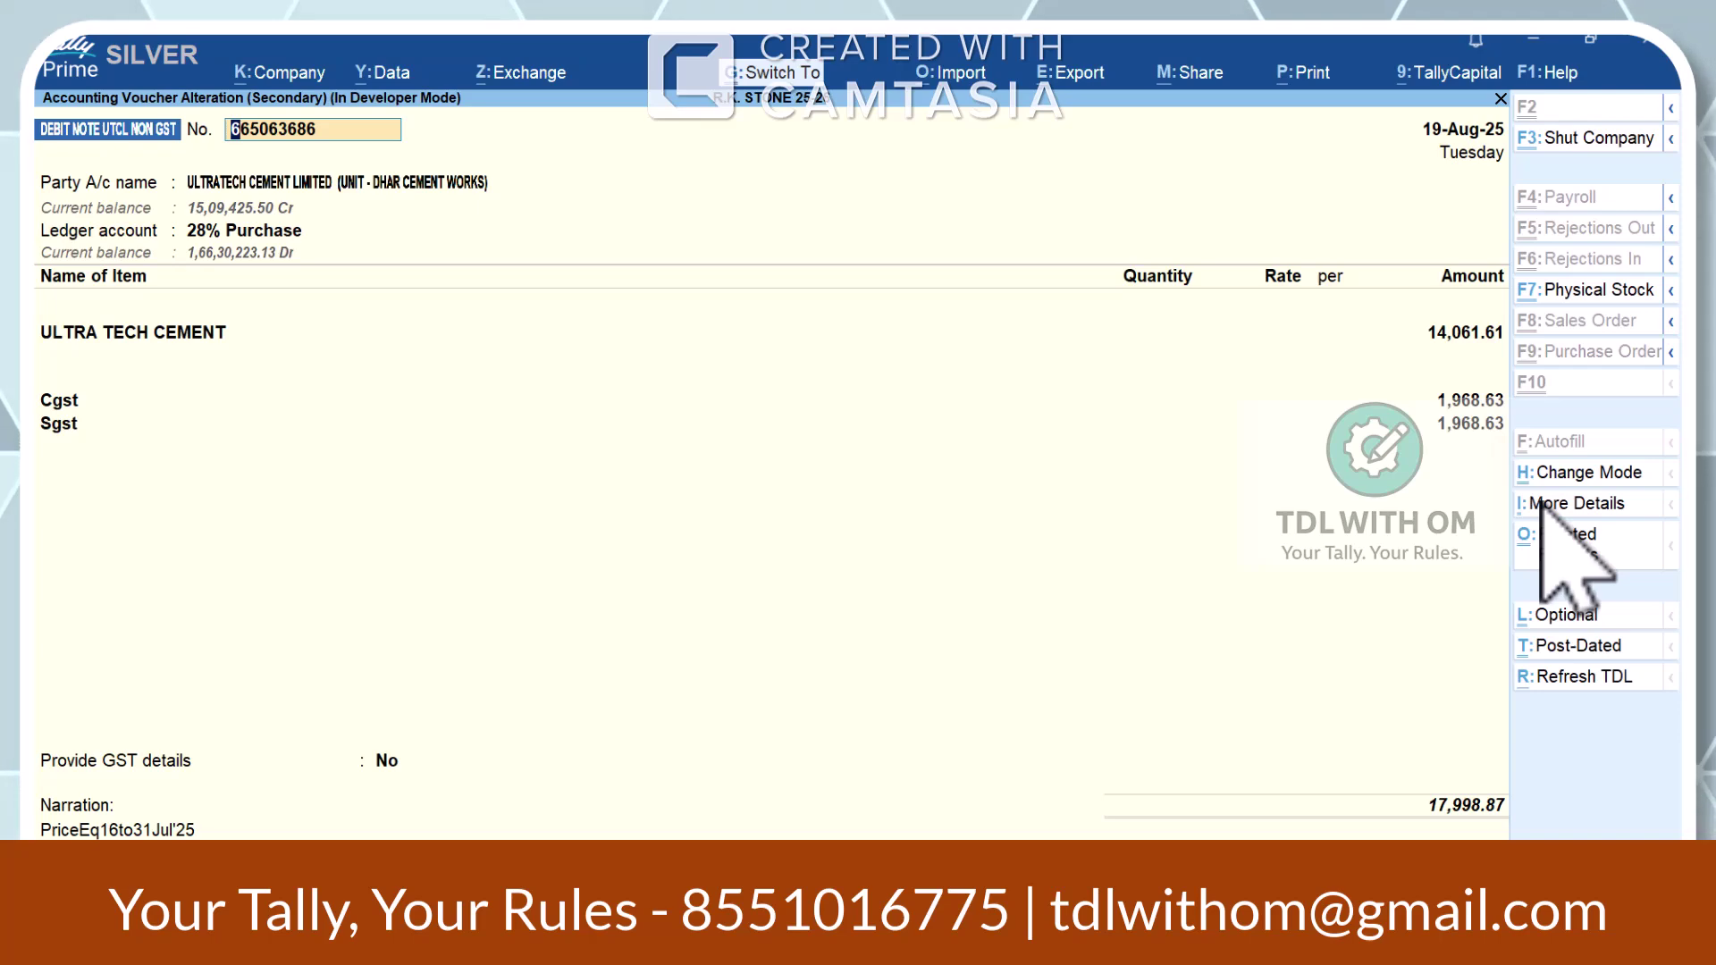
key("ctrl+a")
- Reopen the DEBIT NOTE UTCL NON GST voucher and preview its printout
key("Return")
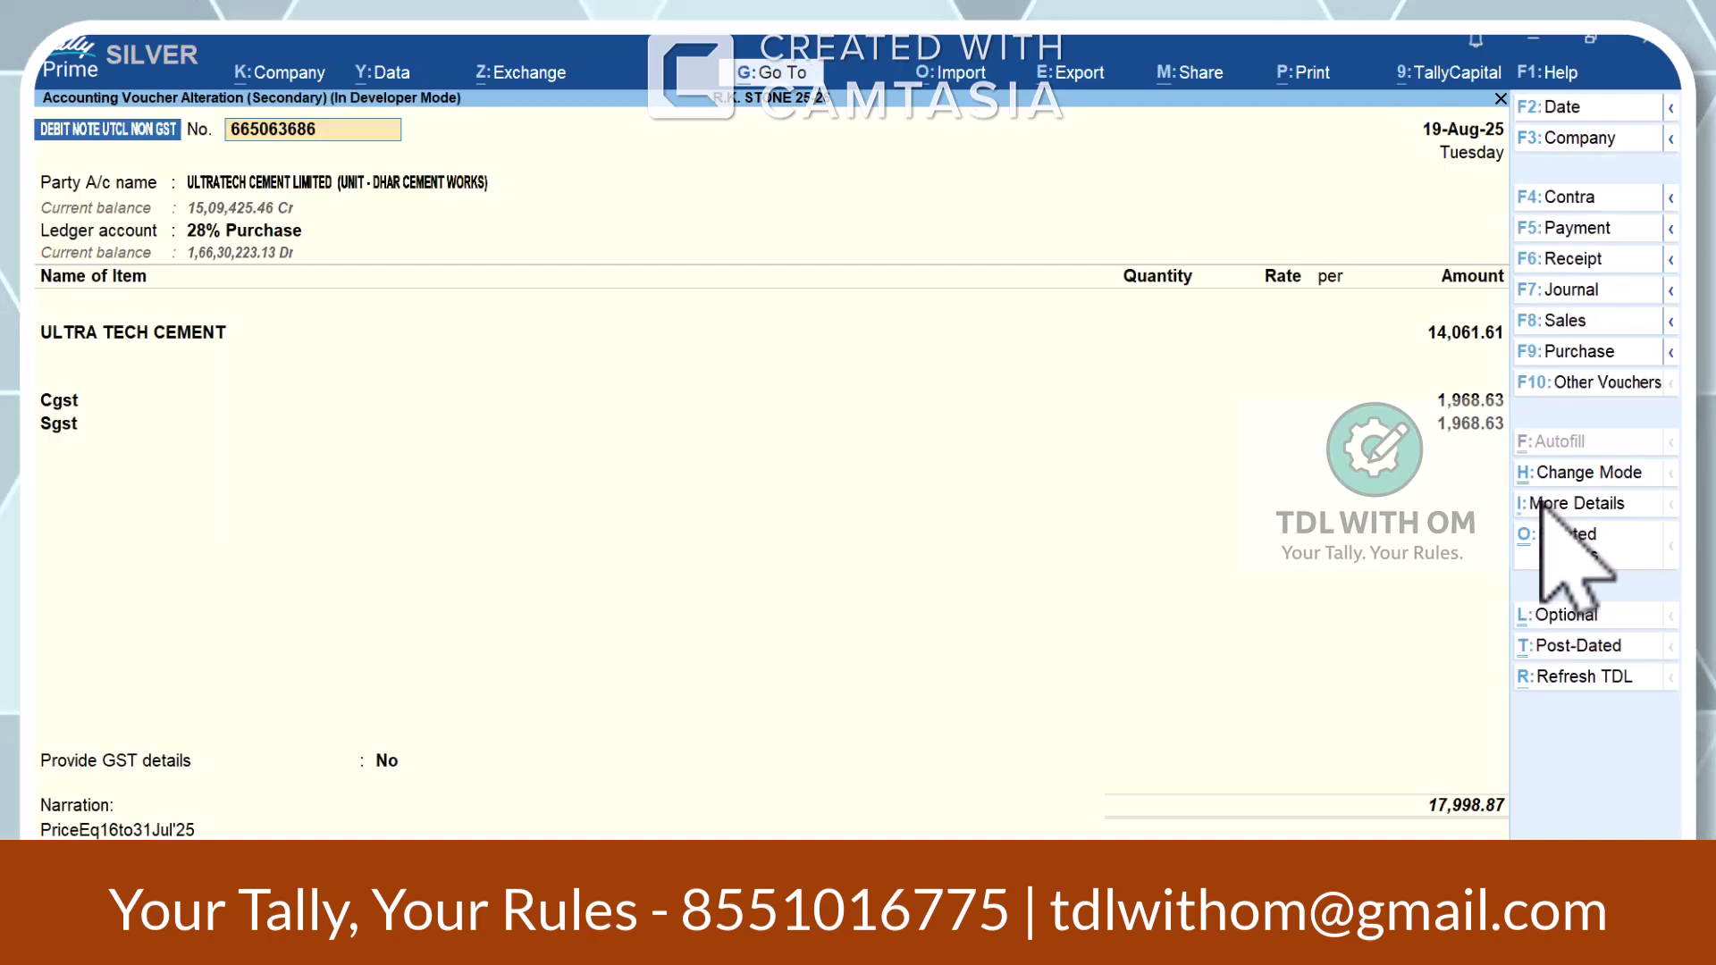
key("ctrl+p")
key("Left")
key("Return")
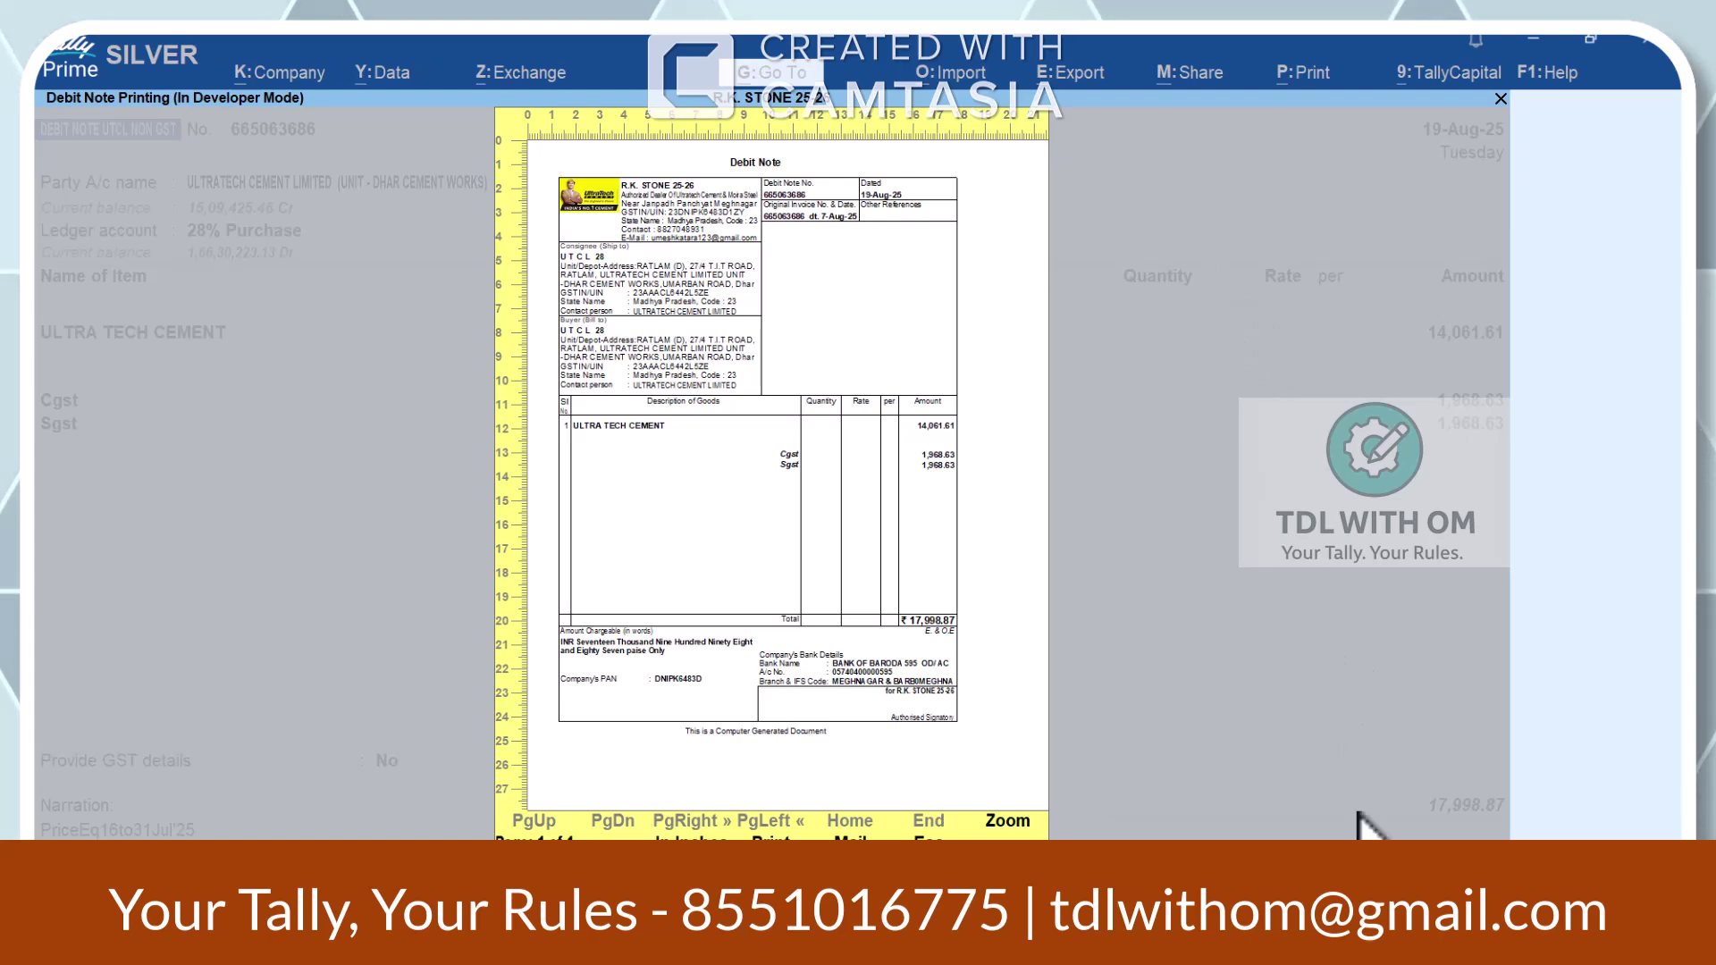
- Examine the enlarged non-GST debit note preview from its header down to the total, and close the preview
left_click(1008, 826)
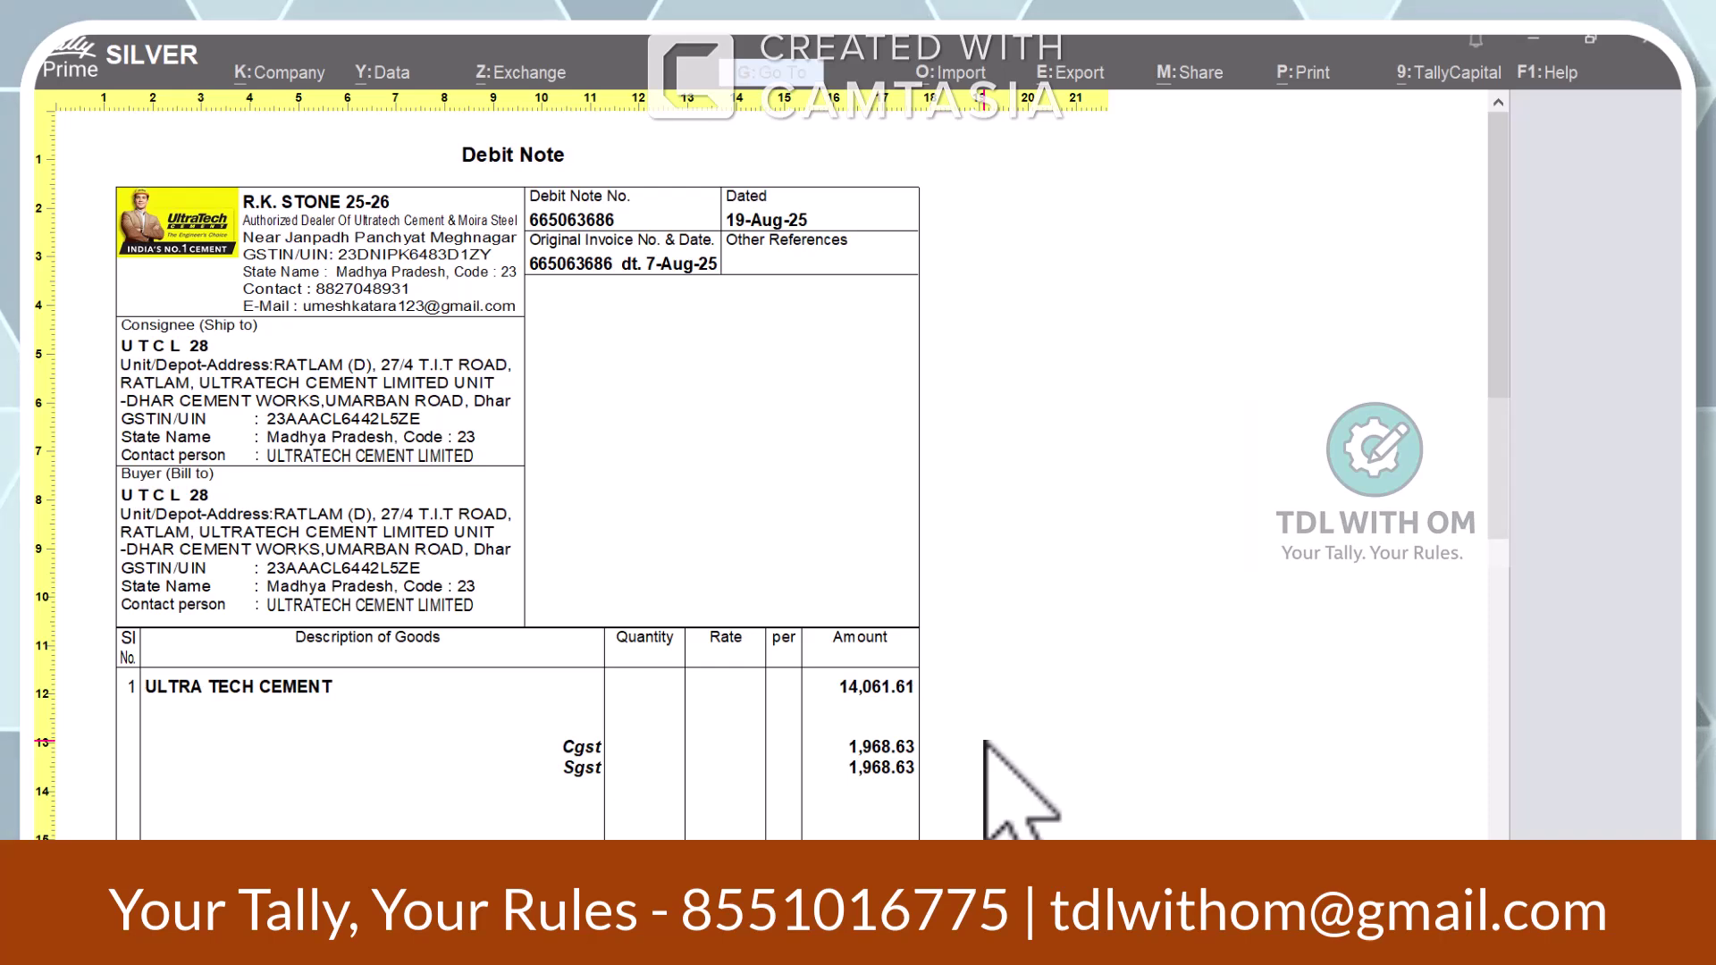
scroll(984, 742, "down", 3)
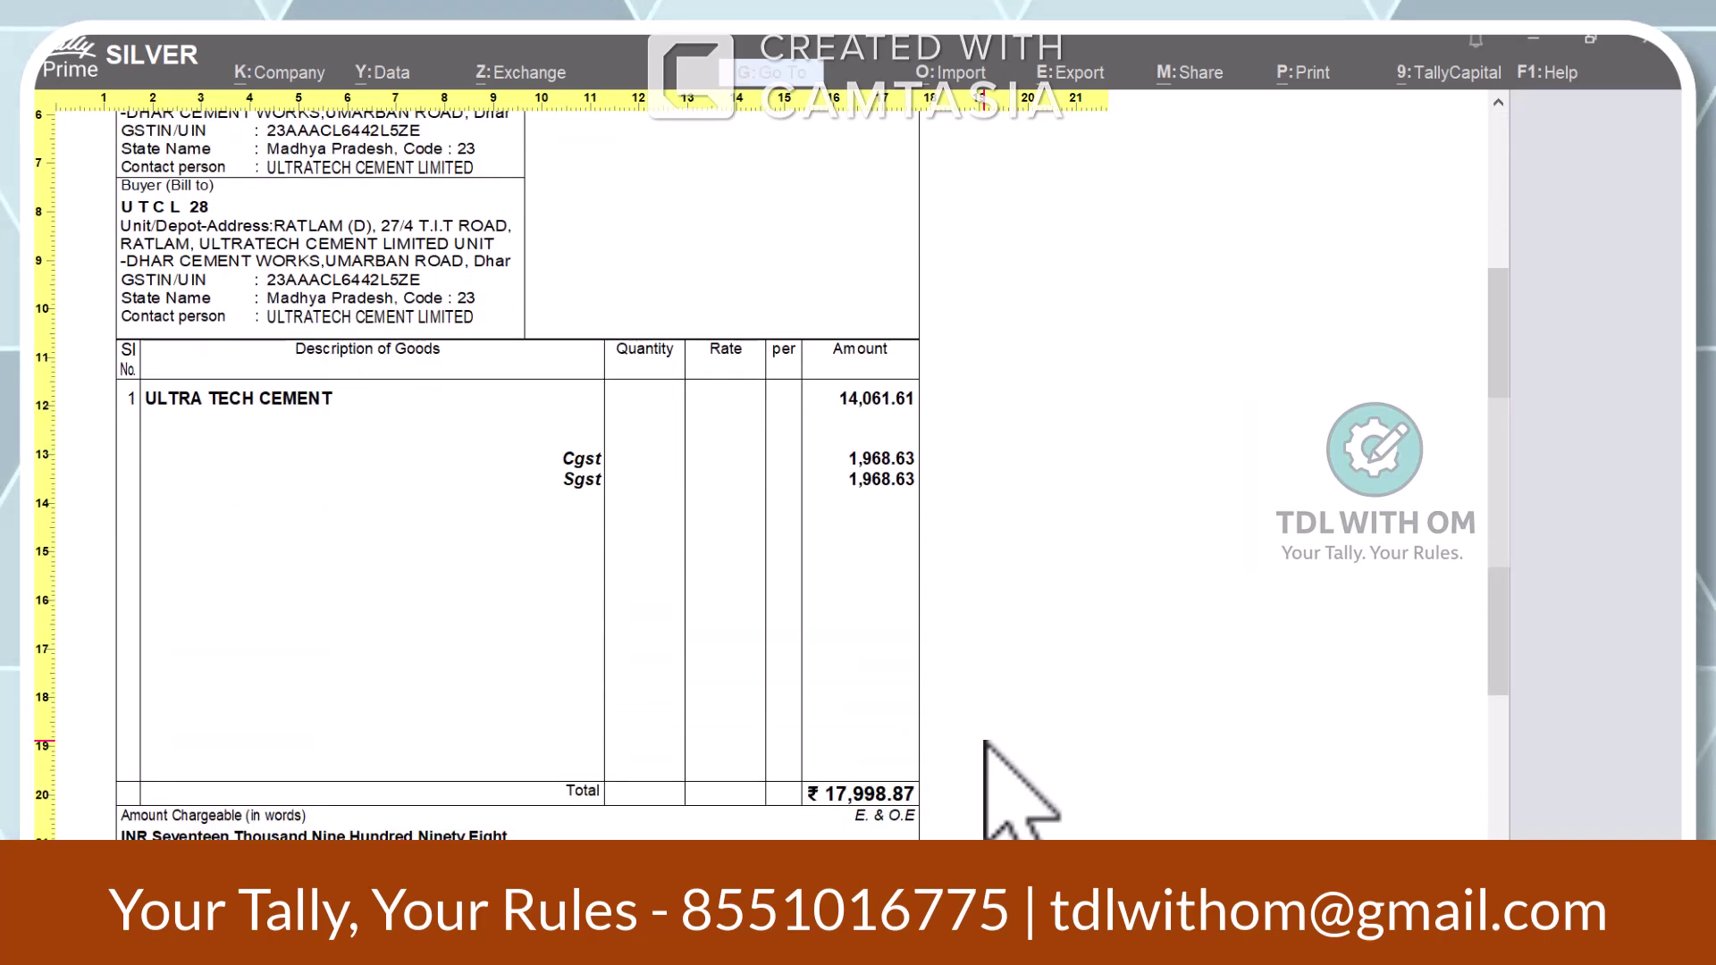
key("Escape")
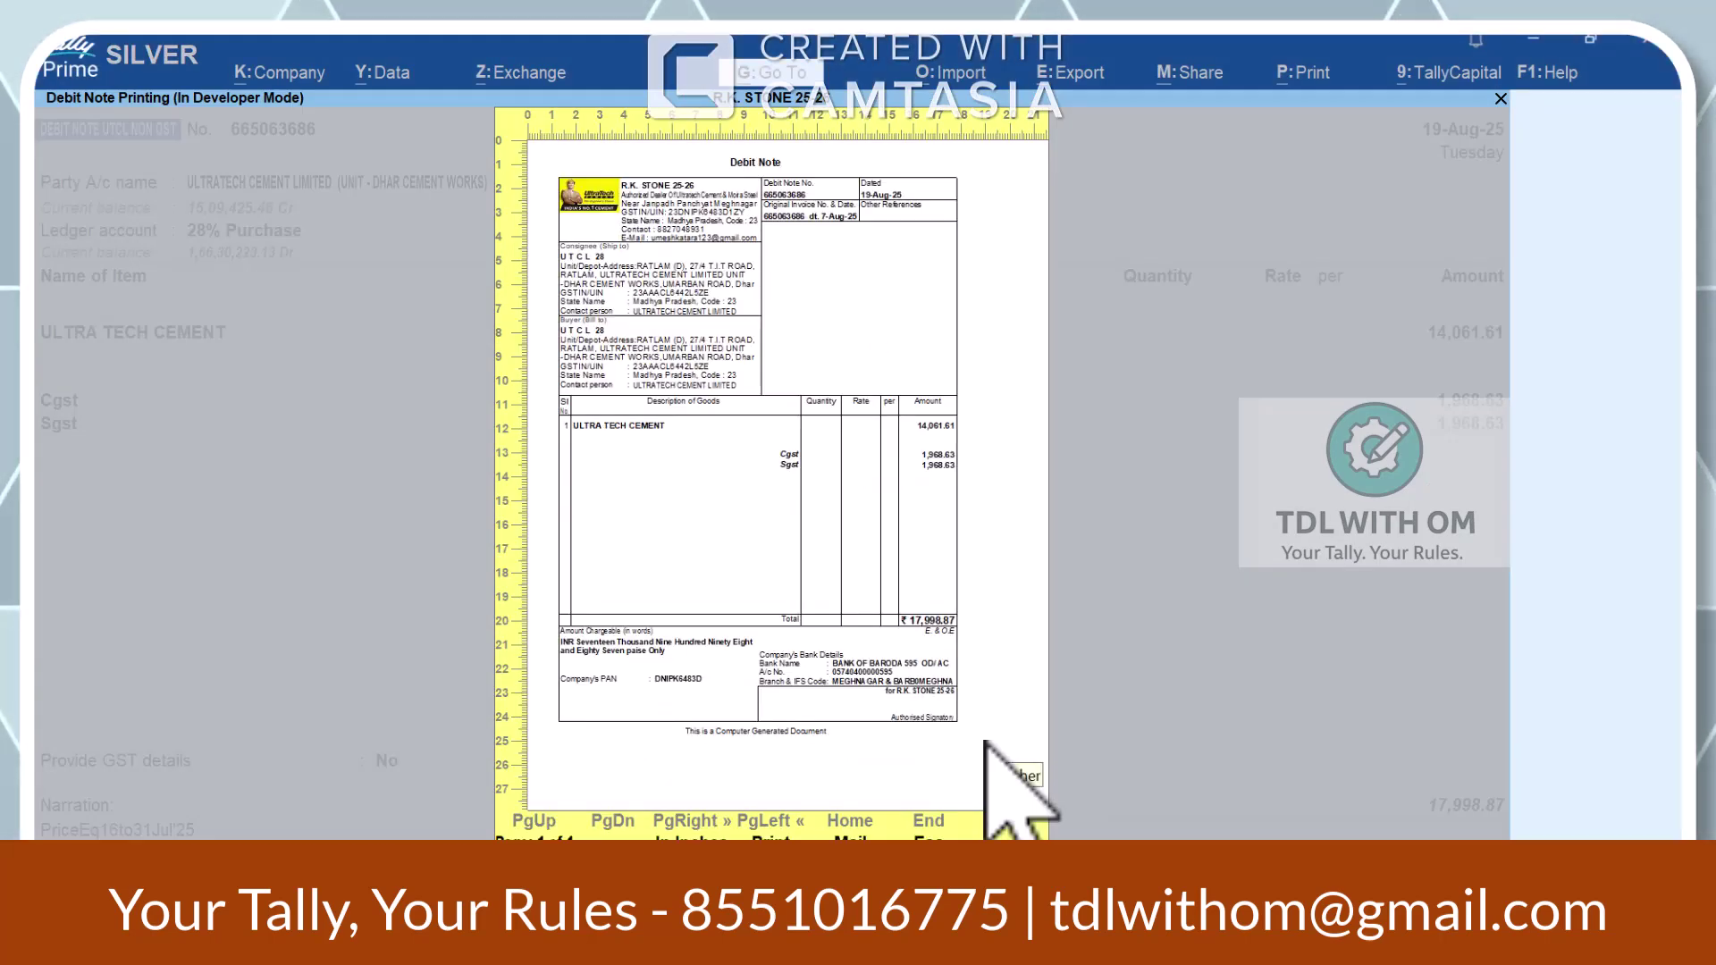
key("Escape")
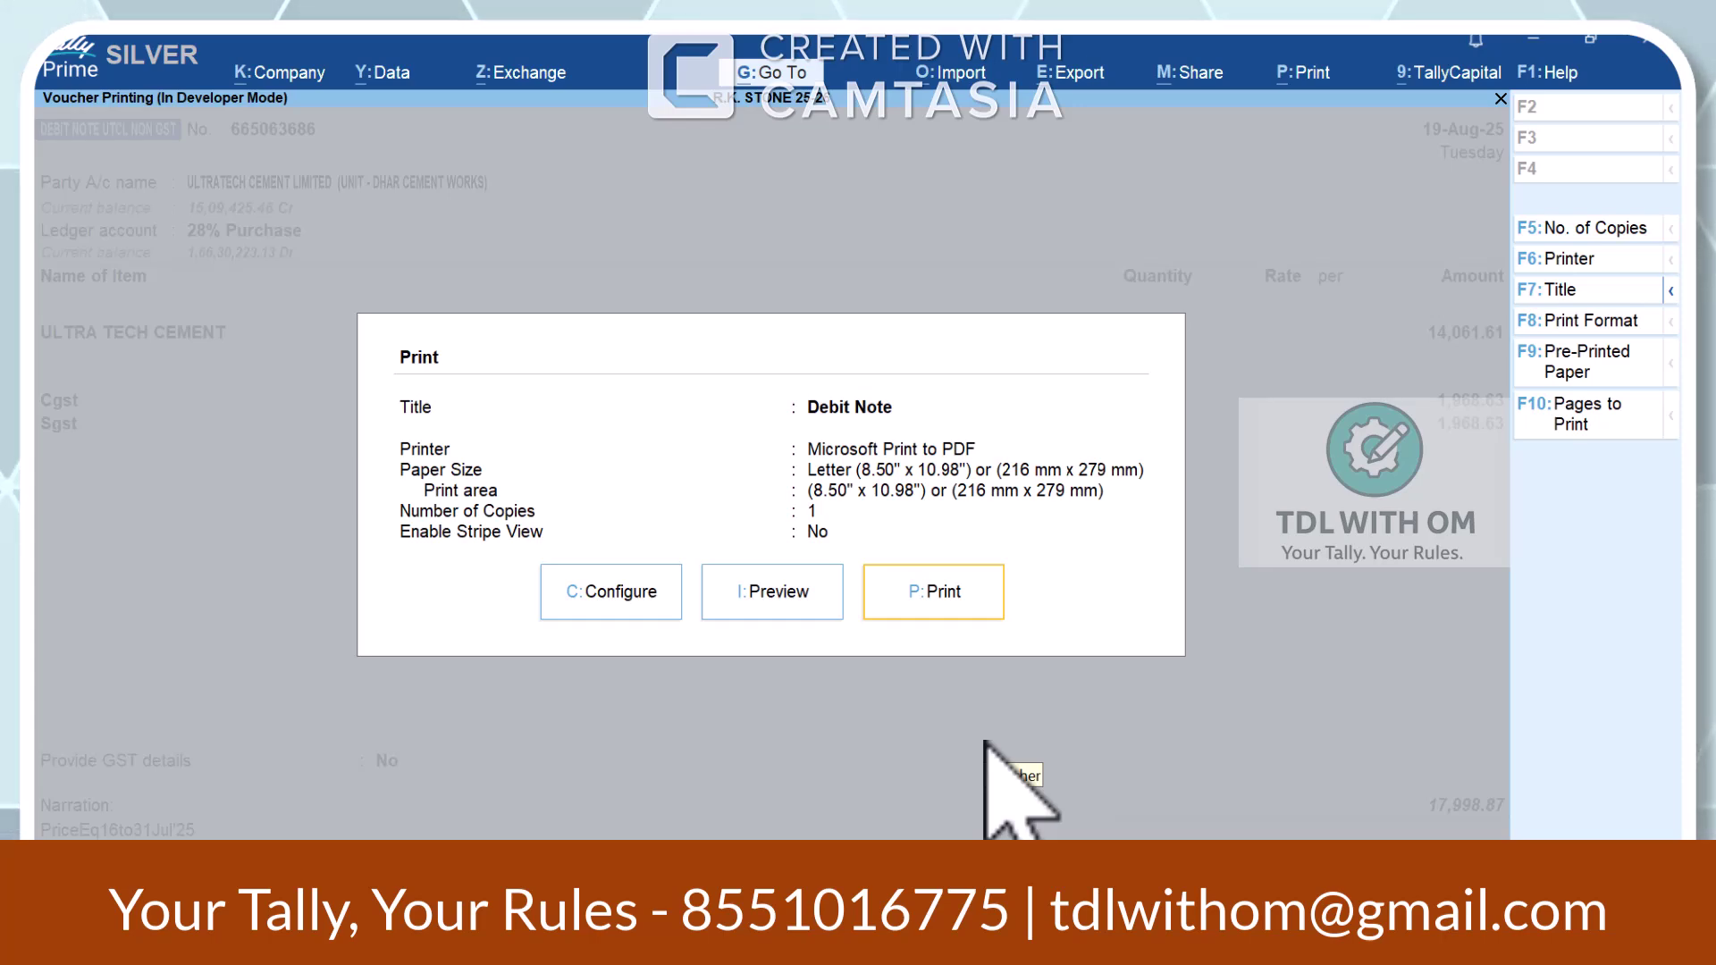
- Leave the debit note, open the ULTRATECH CEMENT LIMITED PURCHASE UTCL GST voucher from the Day Book and preview its printout
key("Escape")
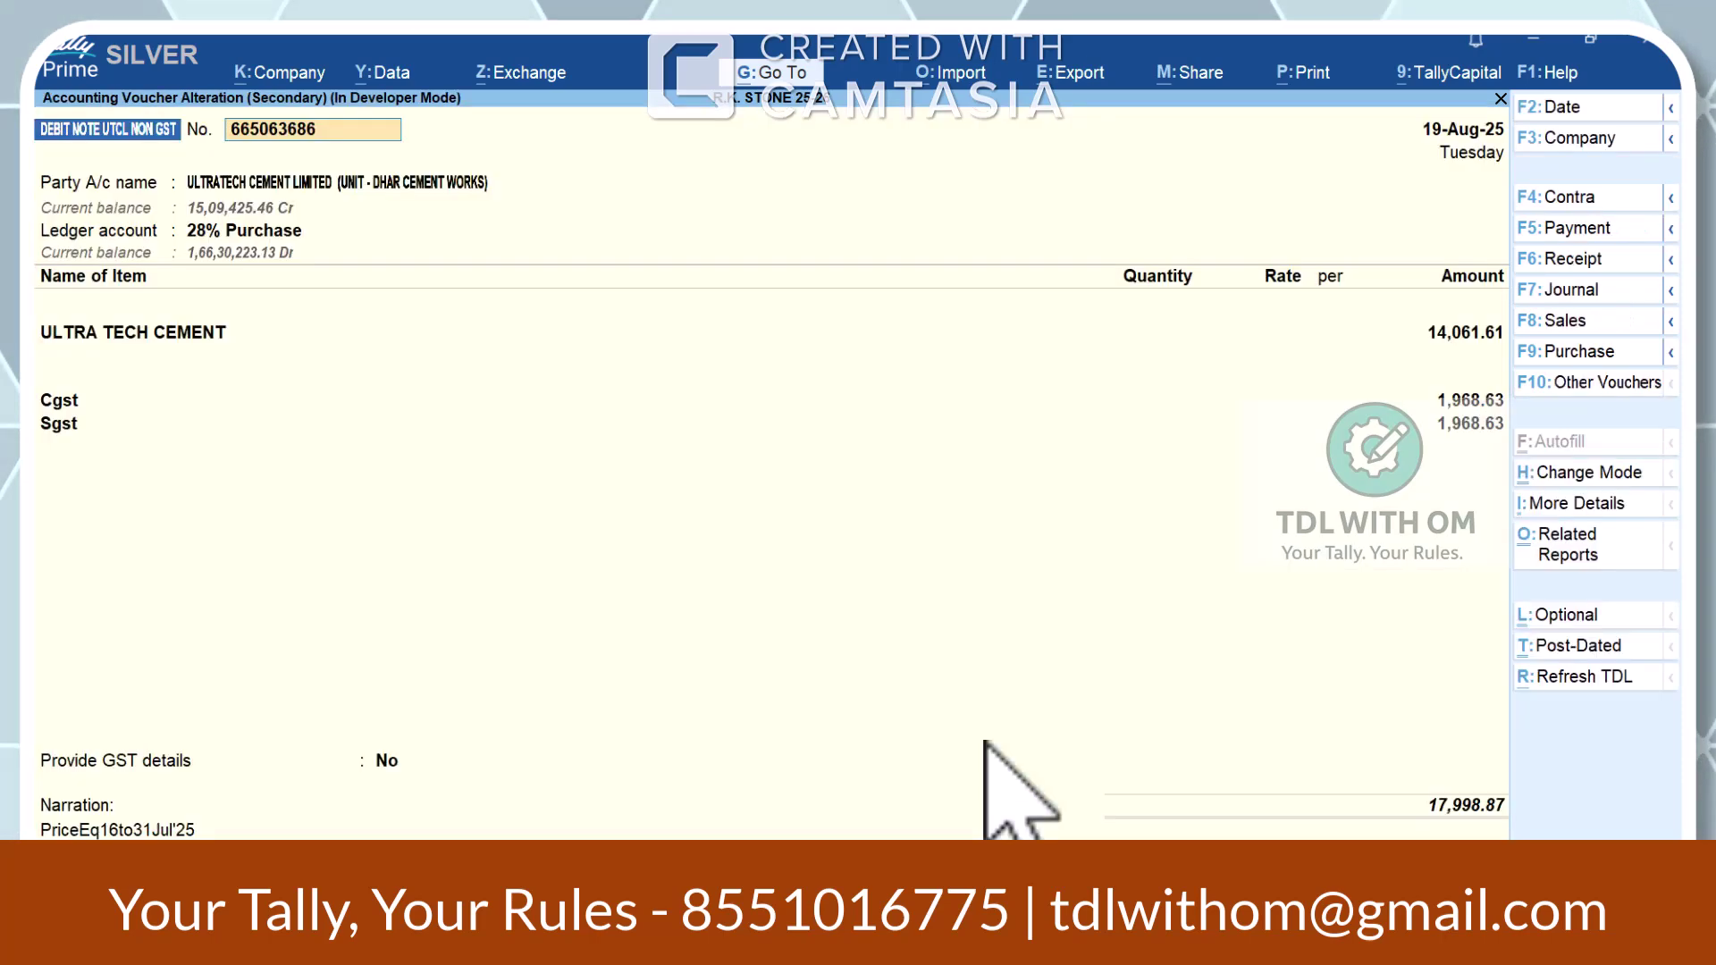
key("Escape")
key("y")
key("Down")
key("Down")
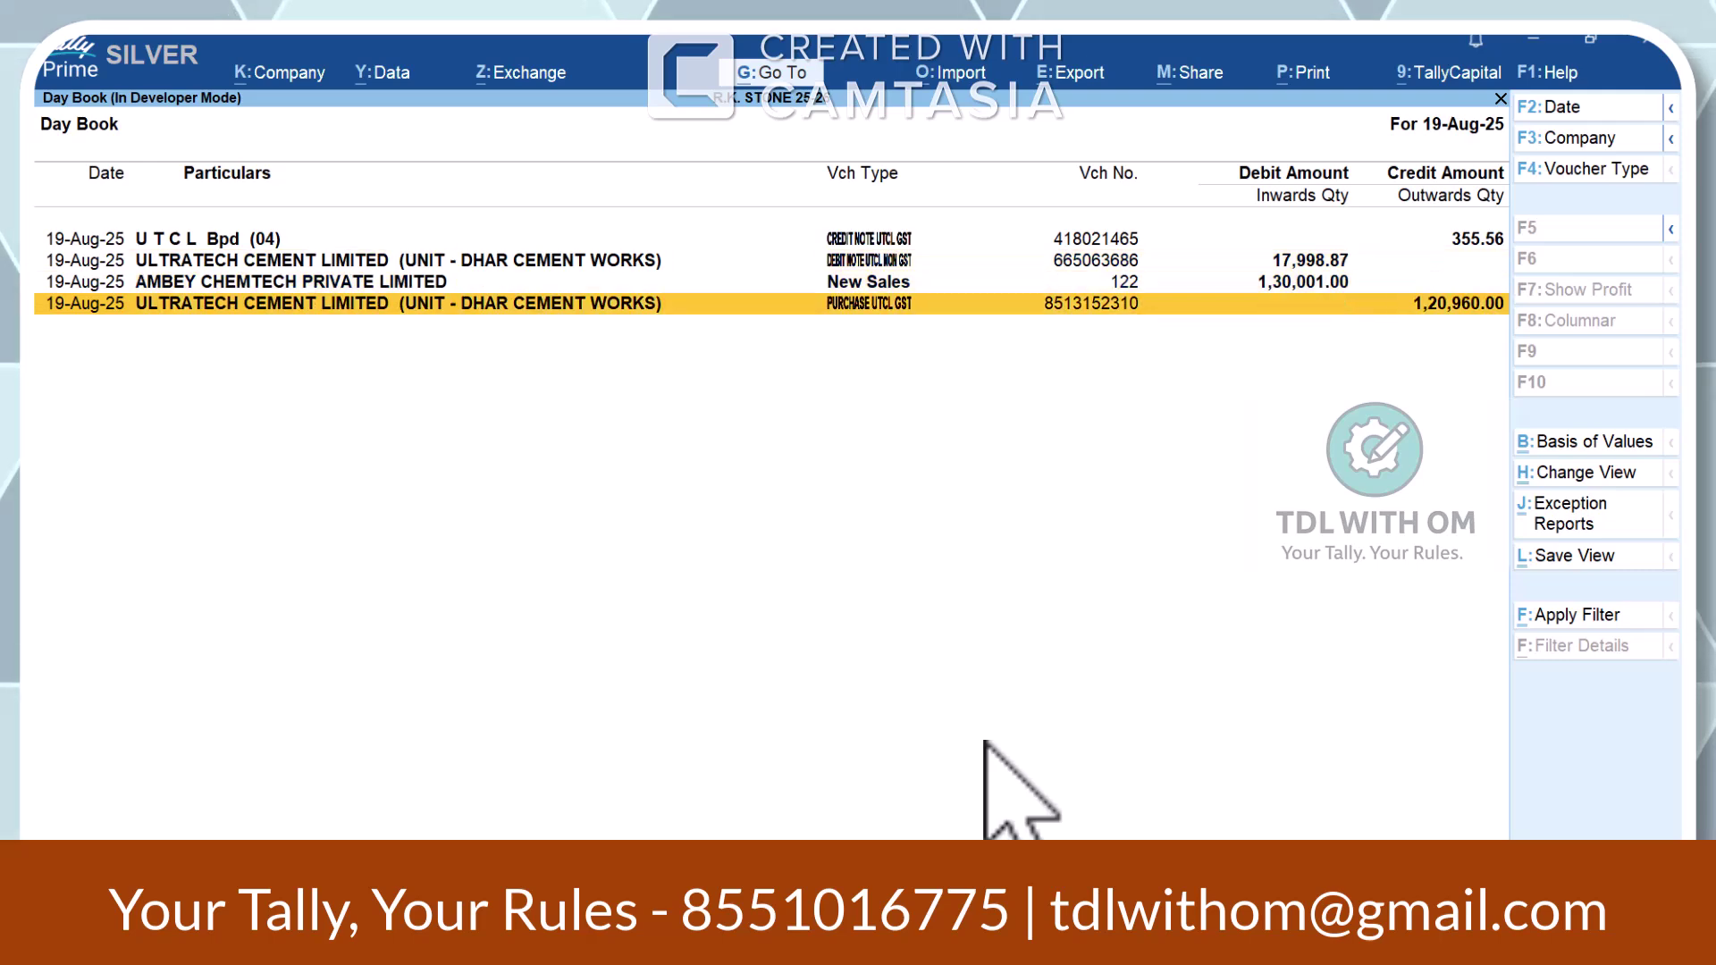
key("Return")
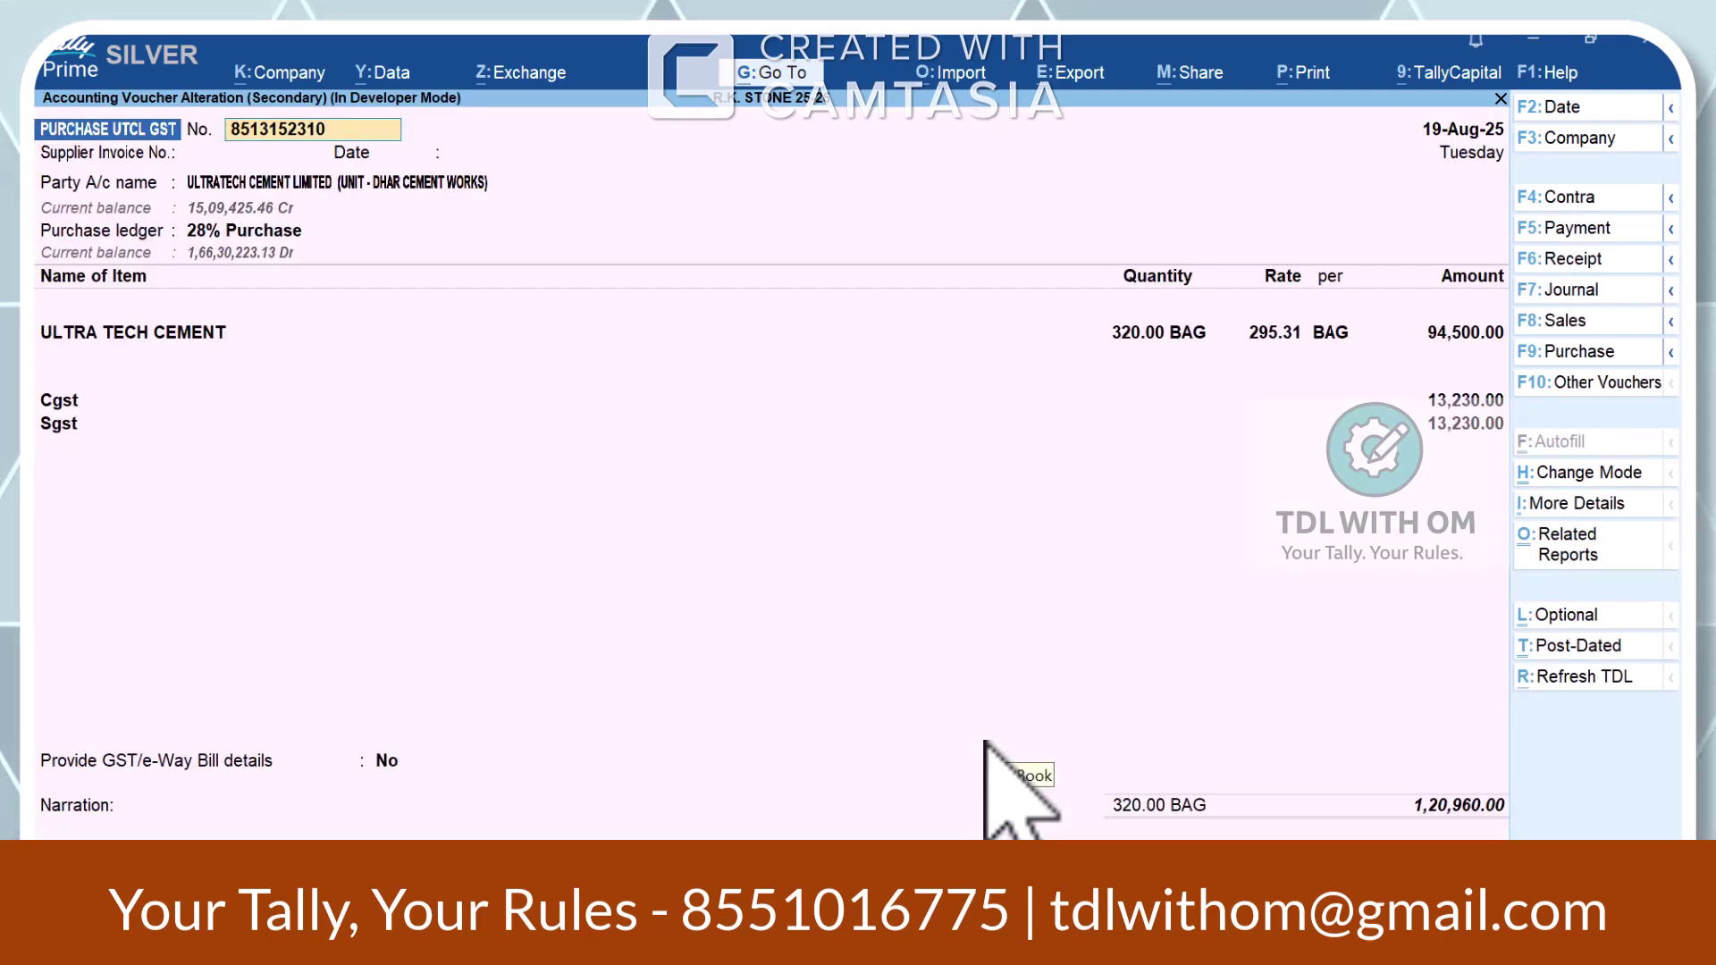
key("alt+p")
key("i")
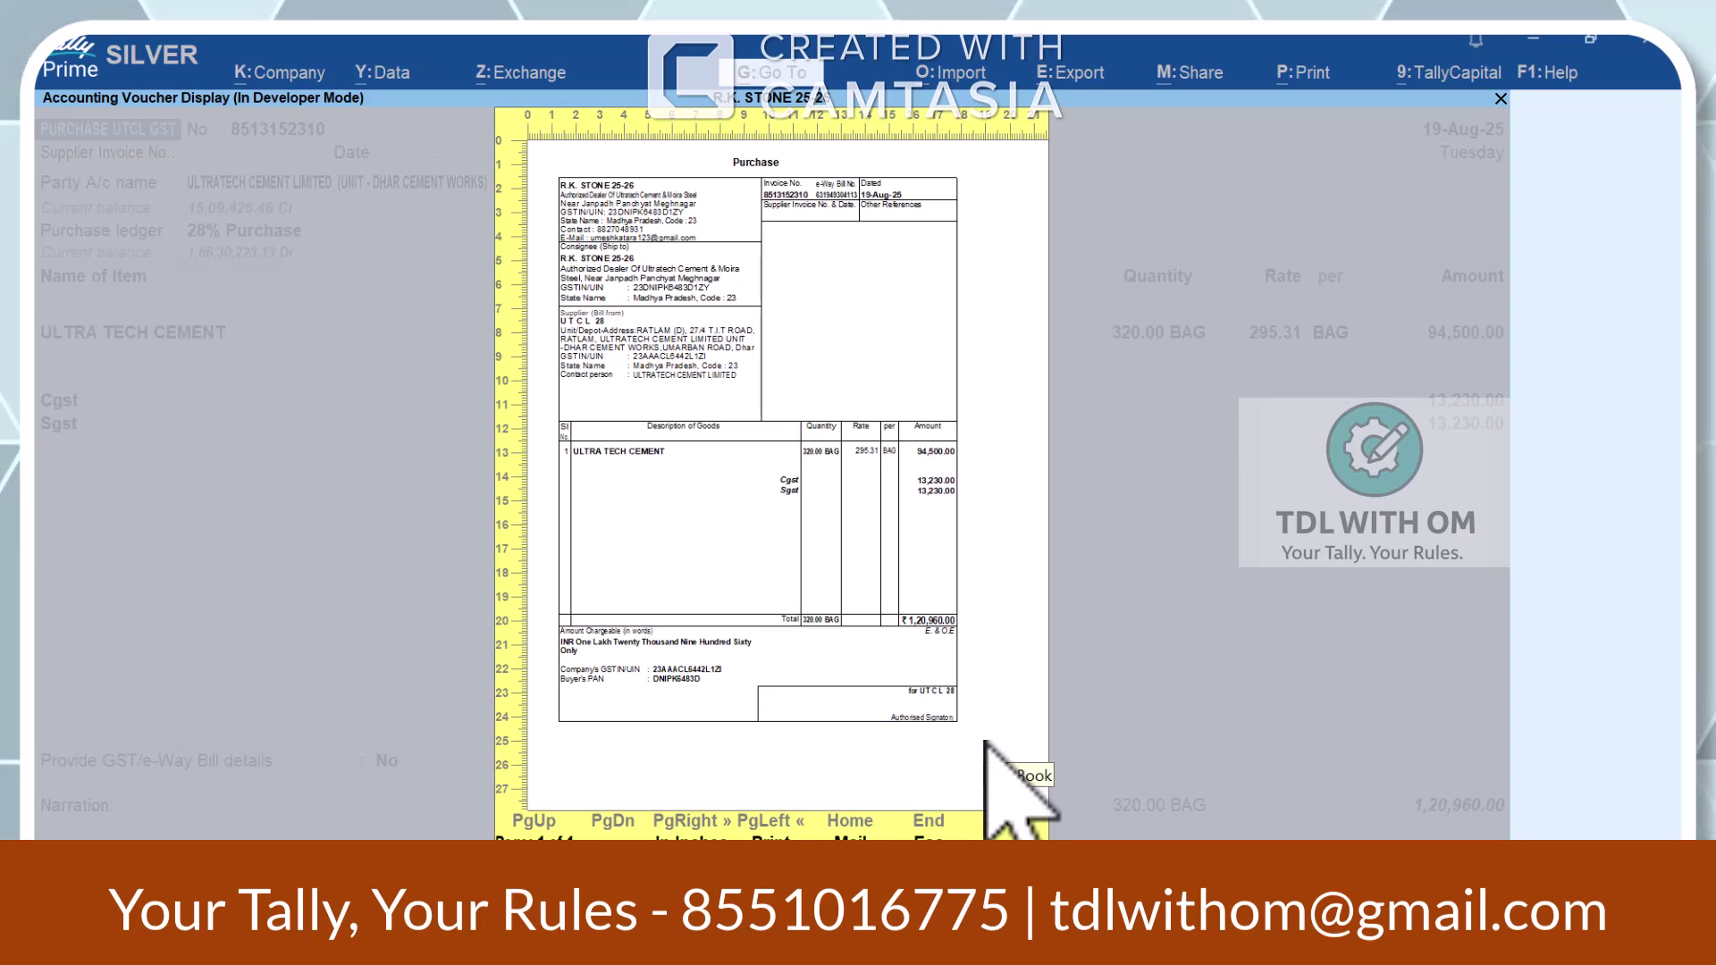
- Close the purchase voucher and open the PURCHASE UTCL GST voucher type for alteration
key("Escape")
key("Escape")
key("Escape")
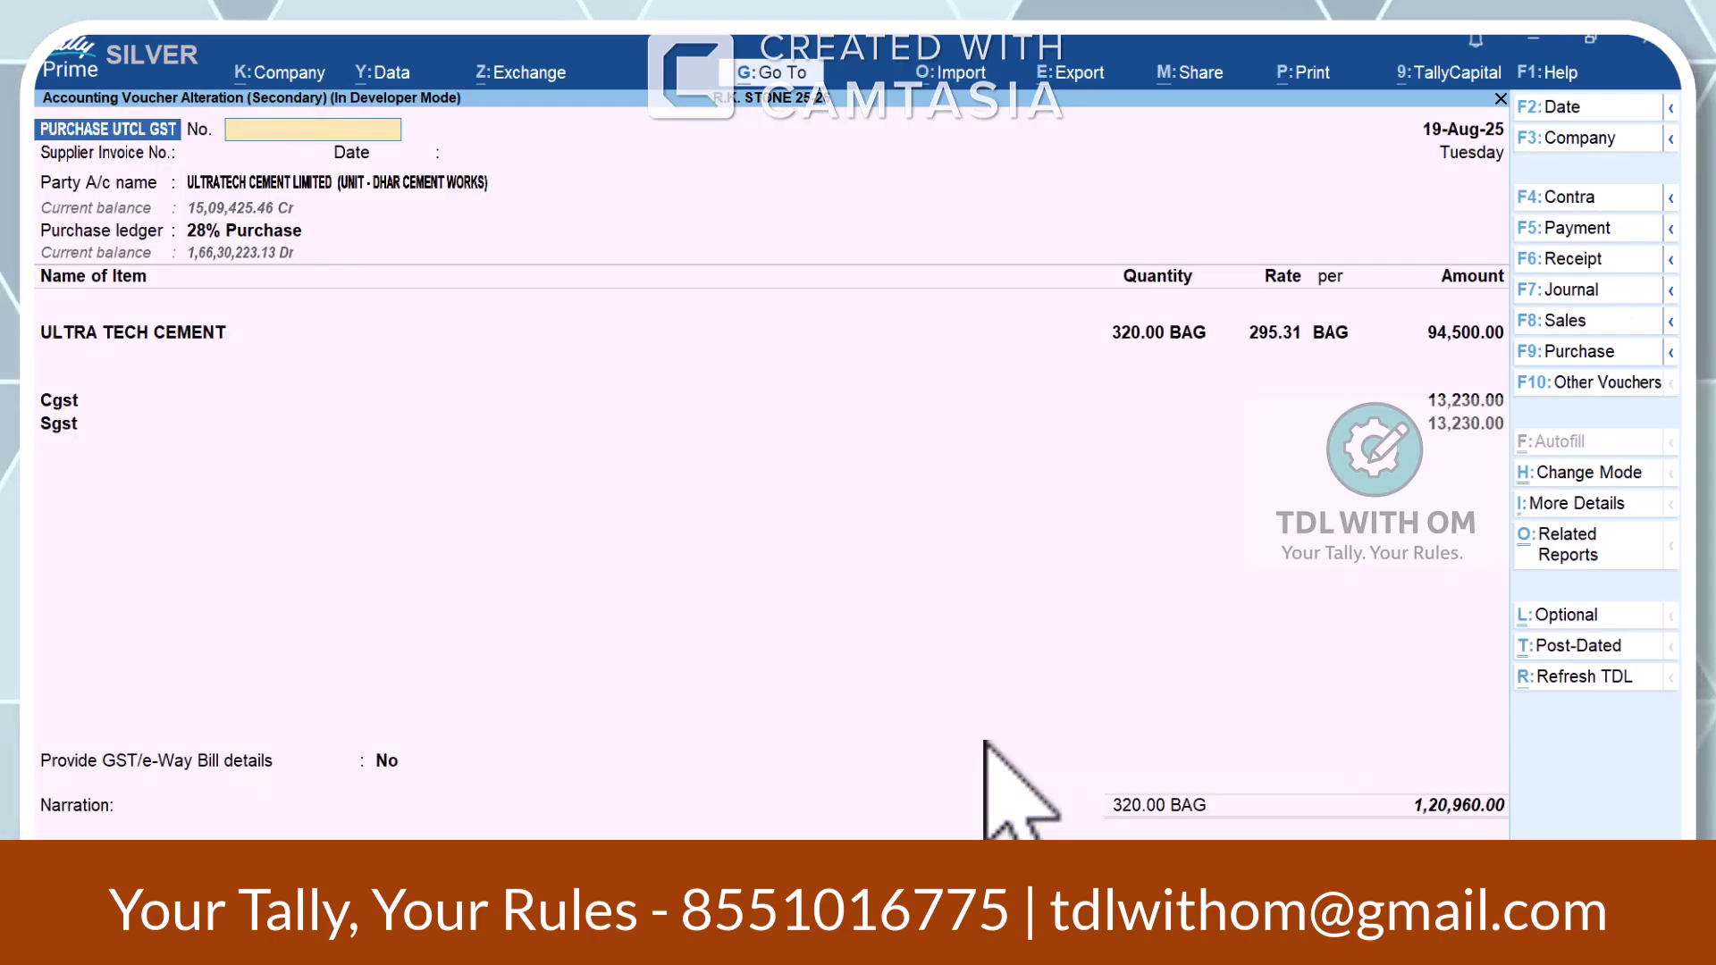
key("y")
key("a")
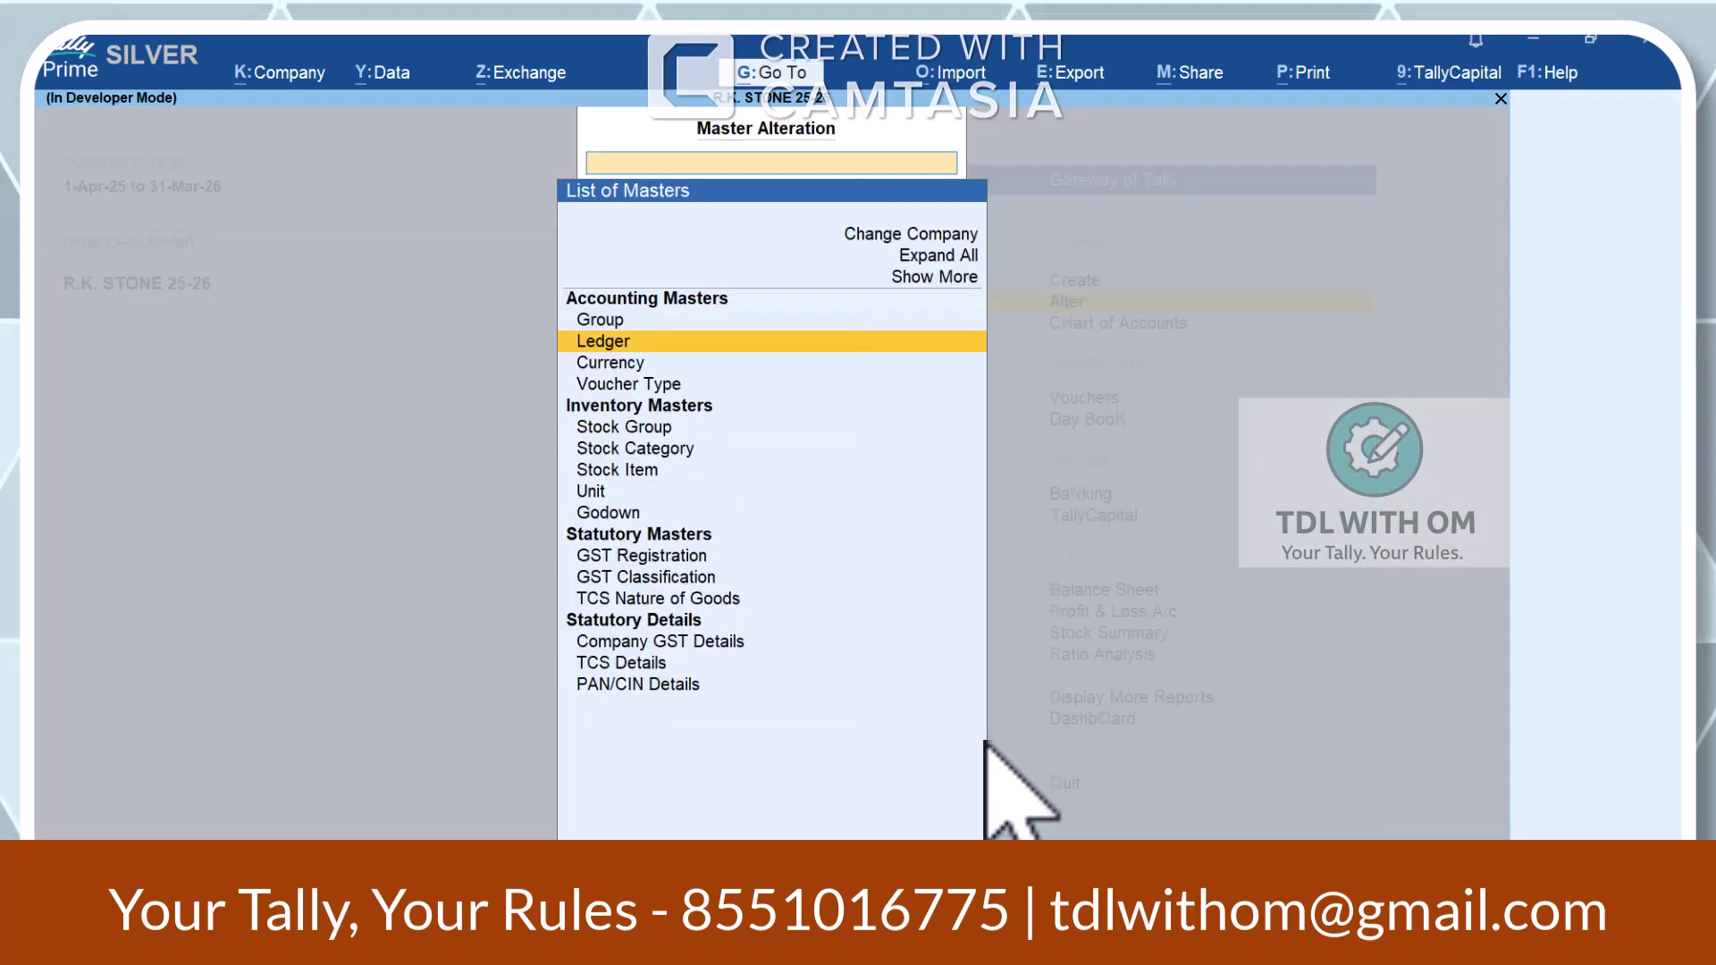
key("Down")
key("Down")
key("Return")
type("Pu")
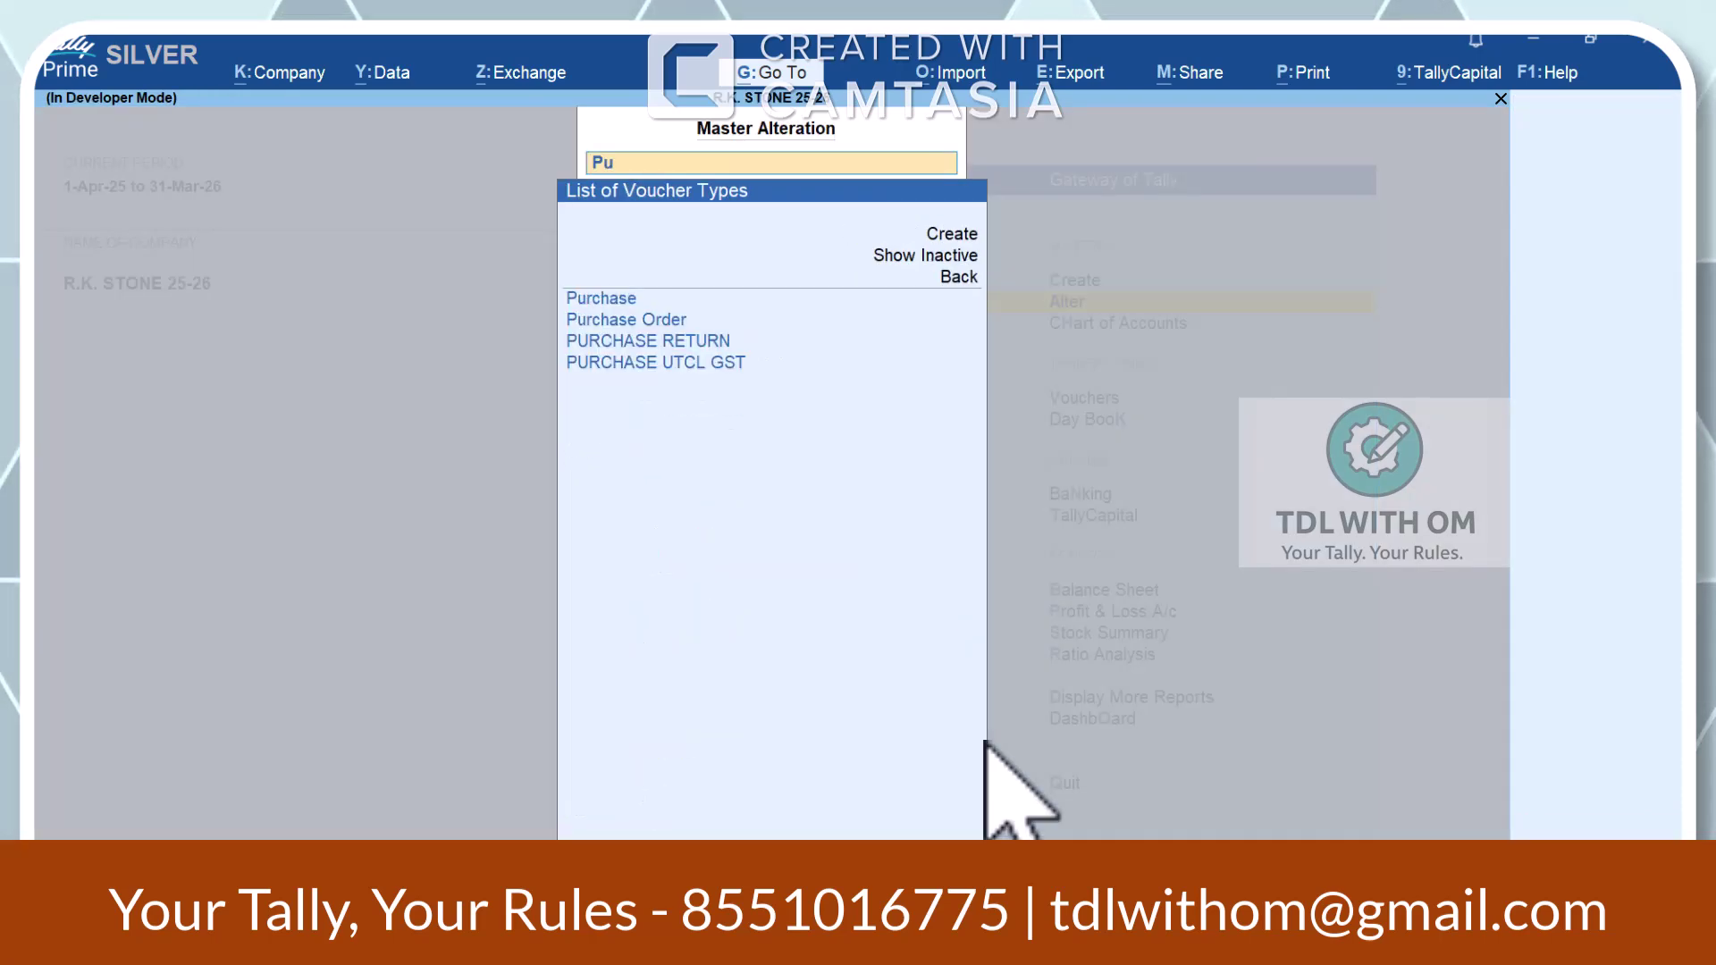
key("Down")
key("Down")
key("Down")
key("Return")
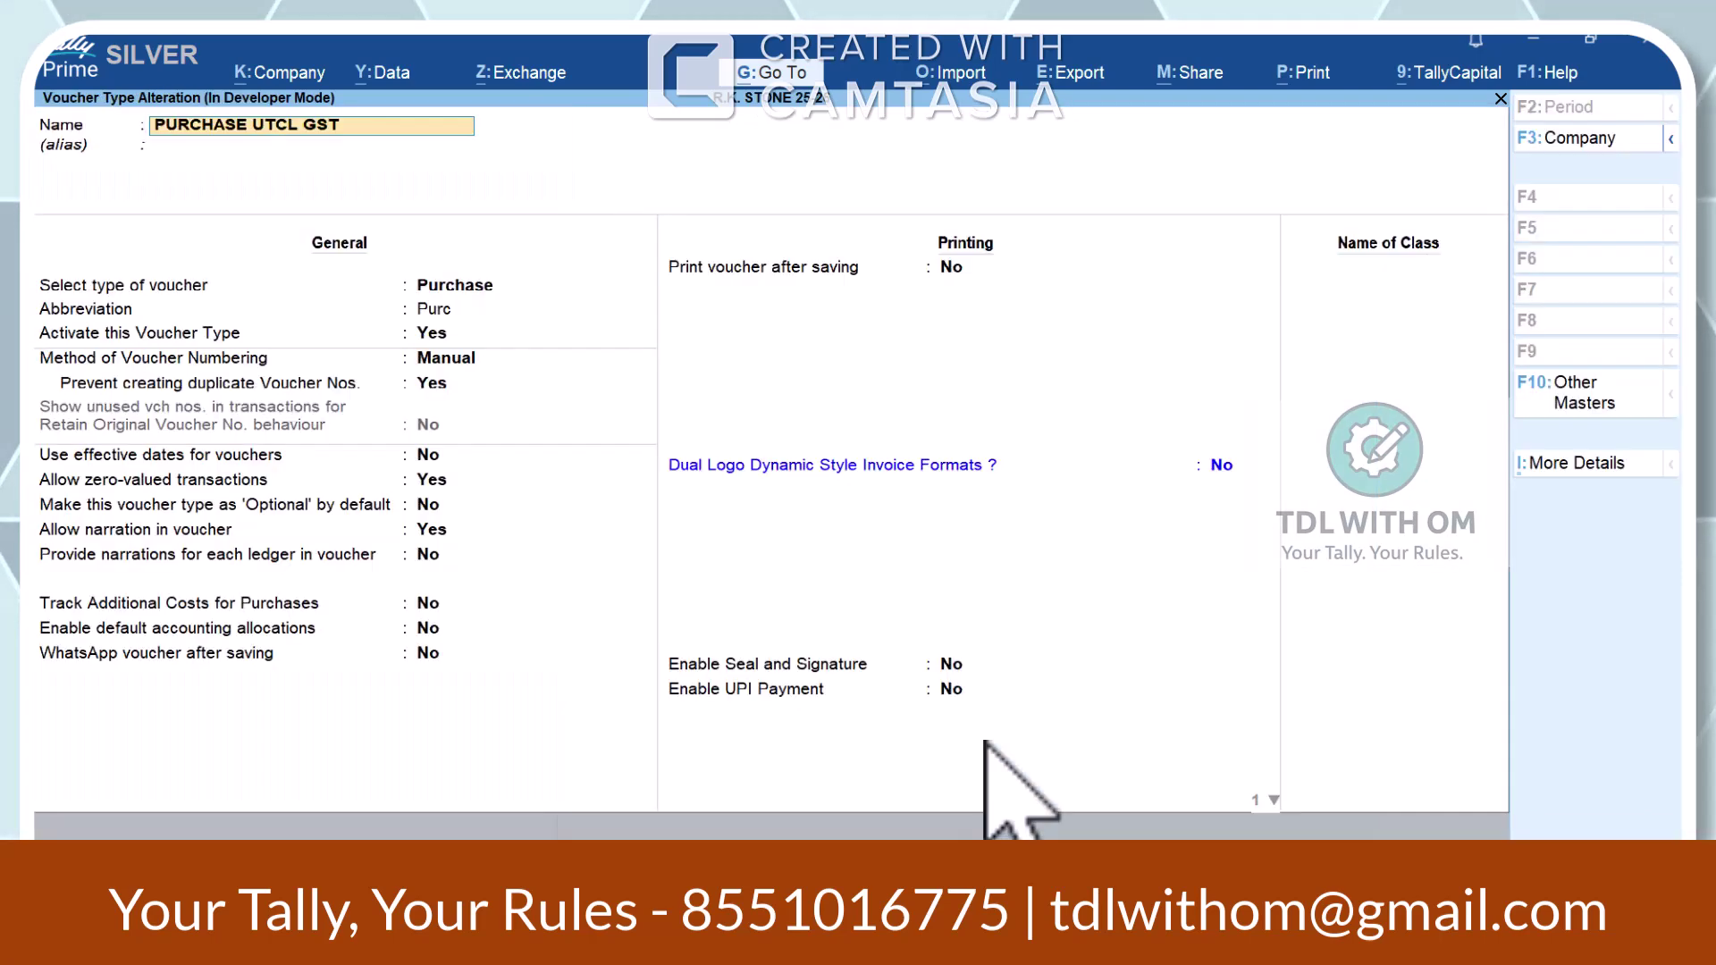
- Enable Dual Logo Dynamic Style Invoice Formats for the PURCHASE UTCL GST voucher type
key("Return")
key("Return")
key("Return")
key("Return")
key("Return")
key("Return")
key("Return")
key("Return")
key("Return")
key("Return")
key("Return")
key("Return")
key("Return")
key("Return")
key("Return")
key("Return")
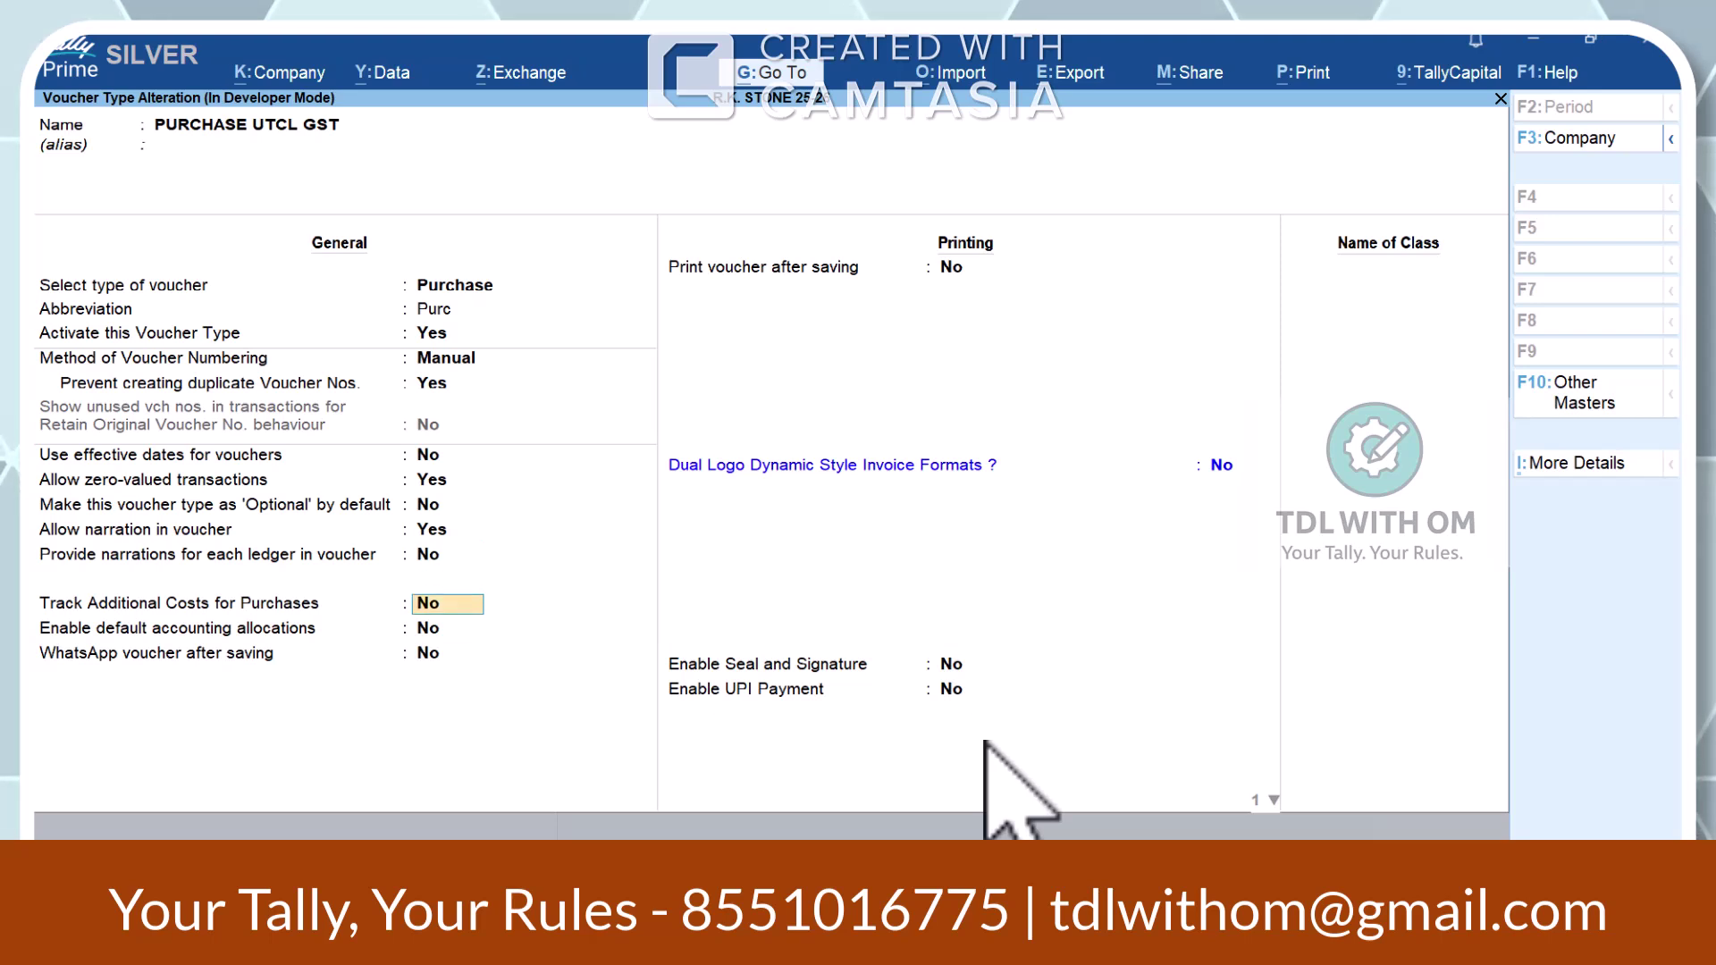
key("Up")
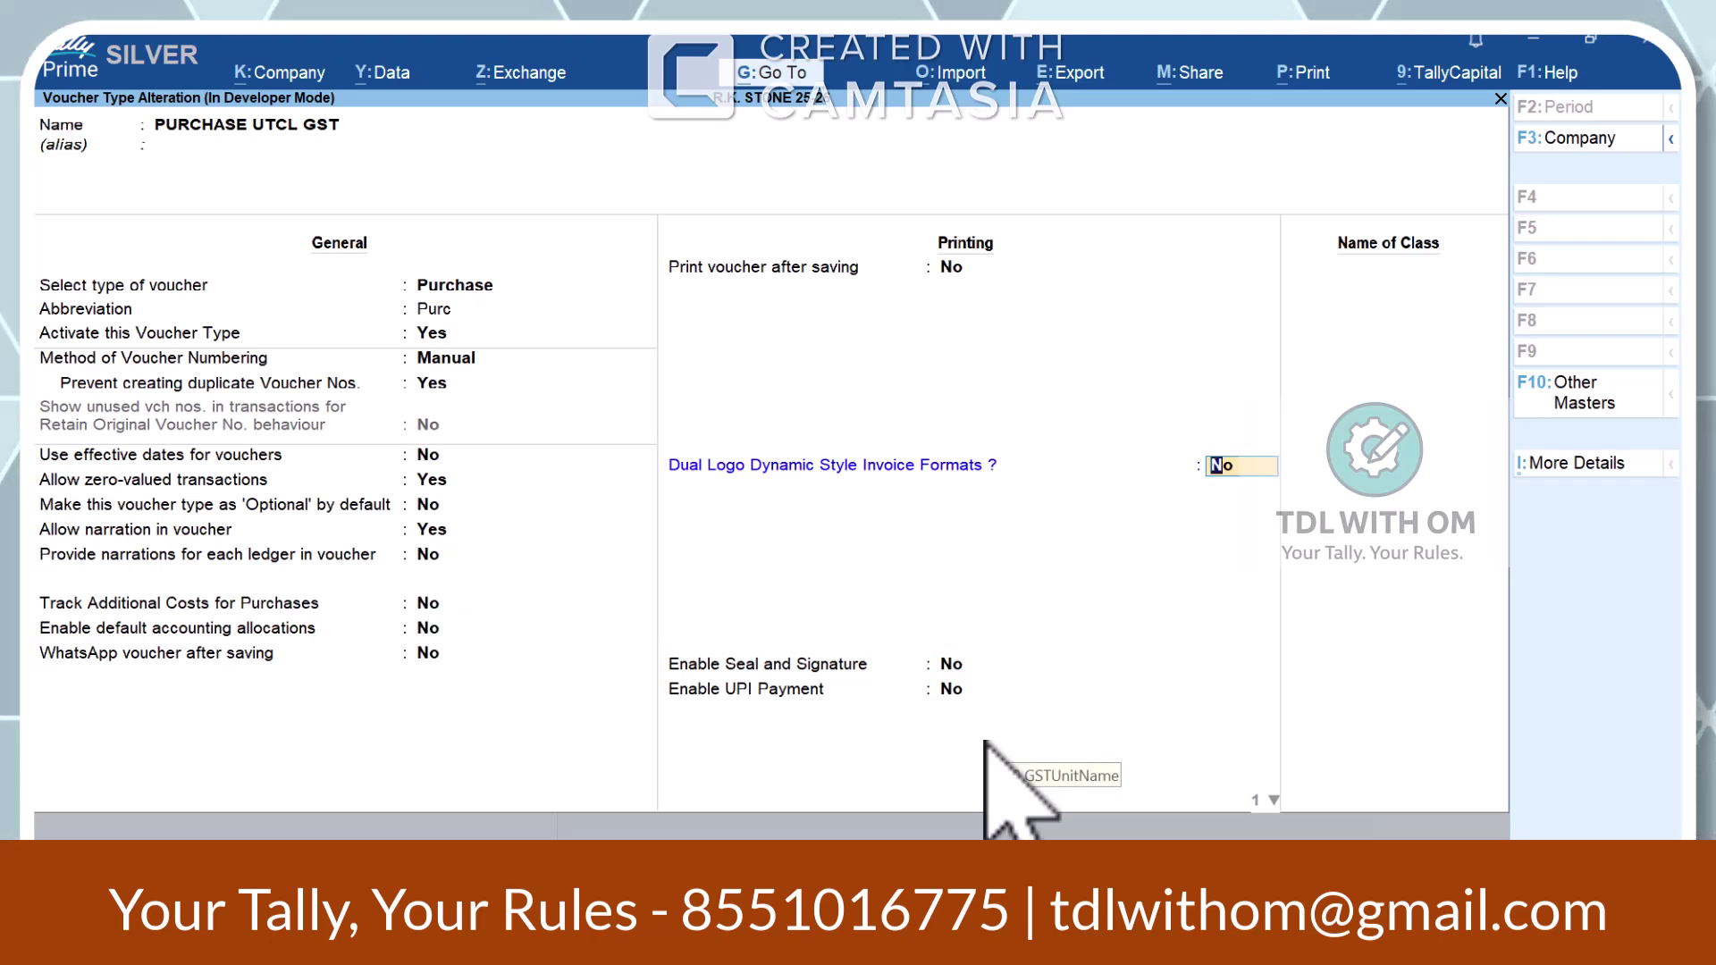
key("y")
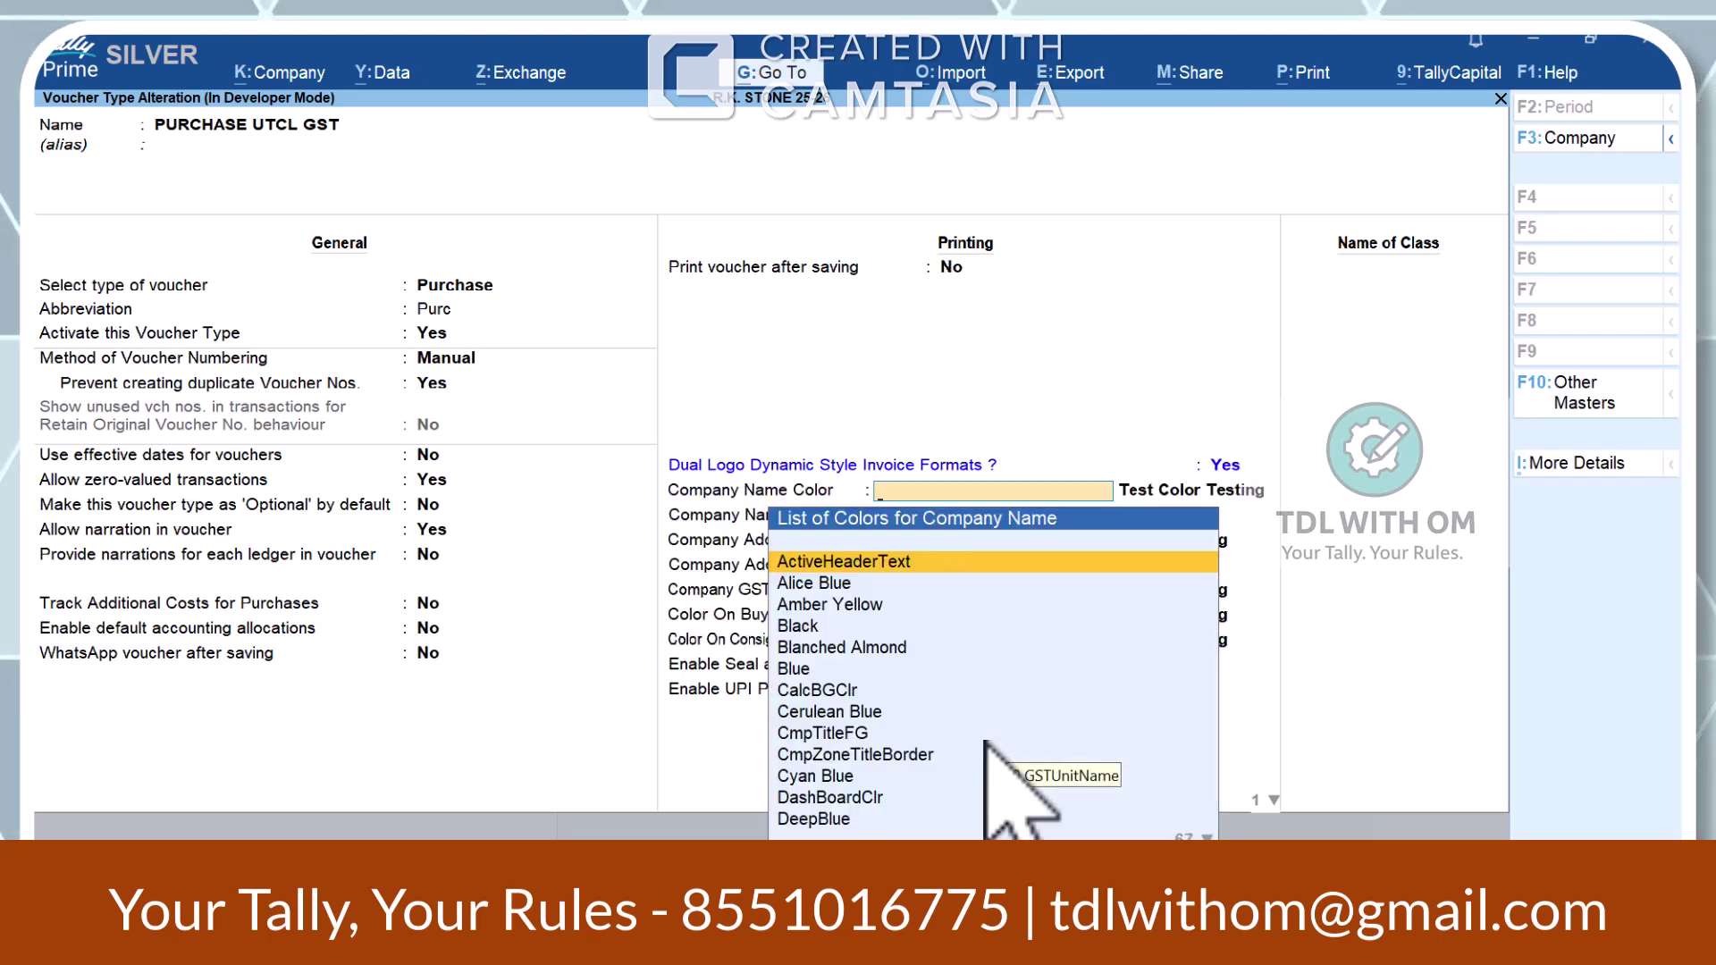
- Set the company name color to Red and its style to Extra Large Bold
type("Red")
key("Return")
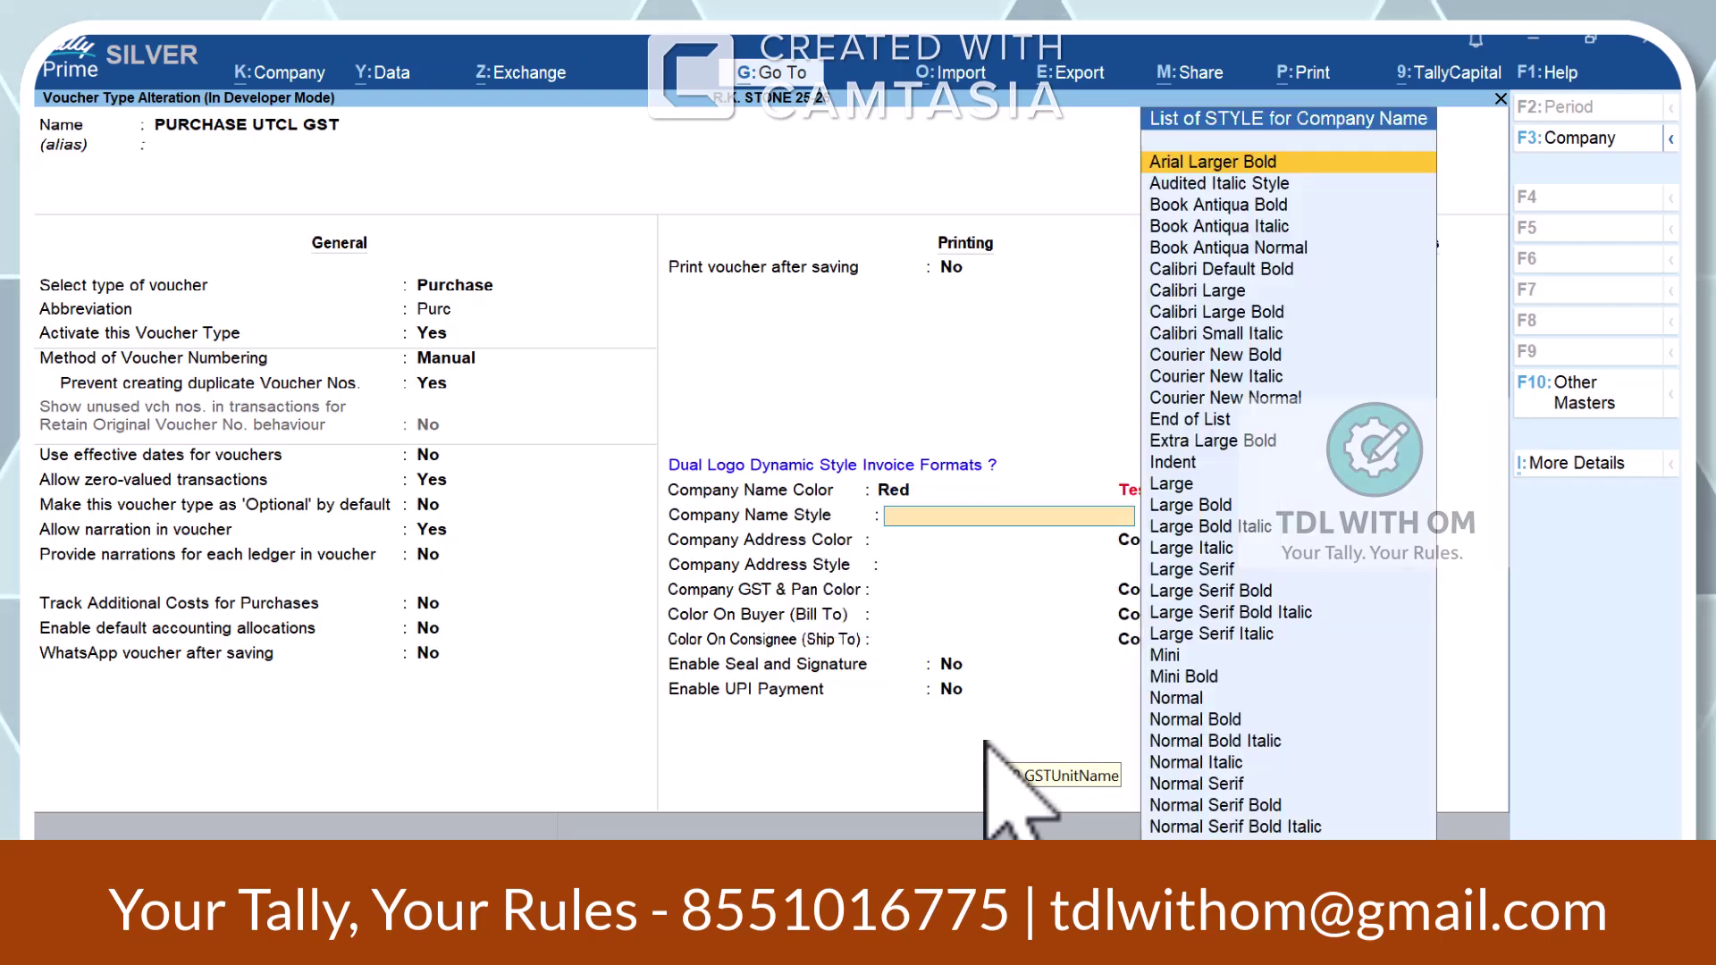
type("Ex")
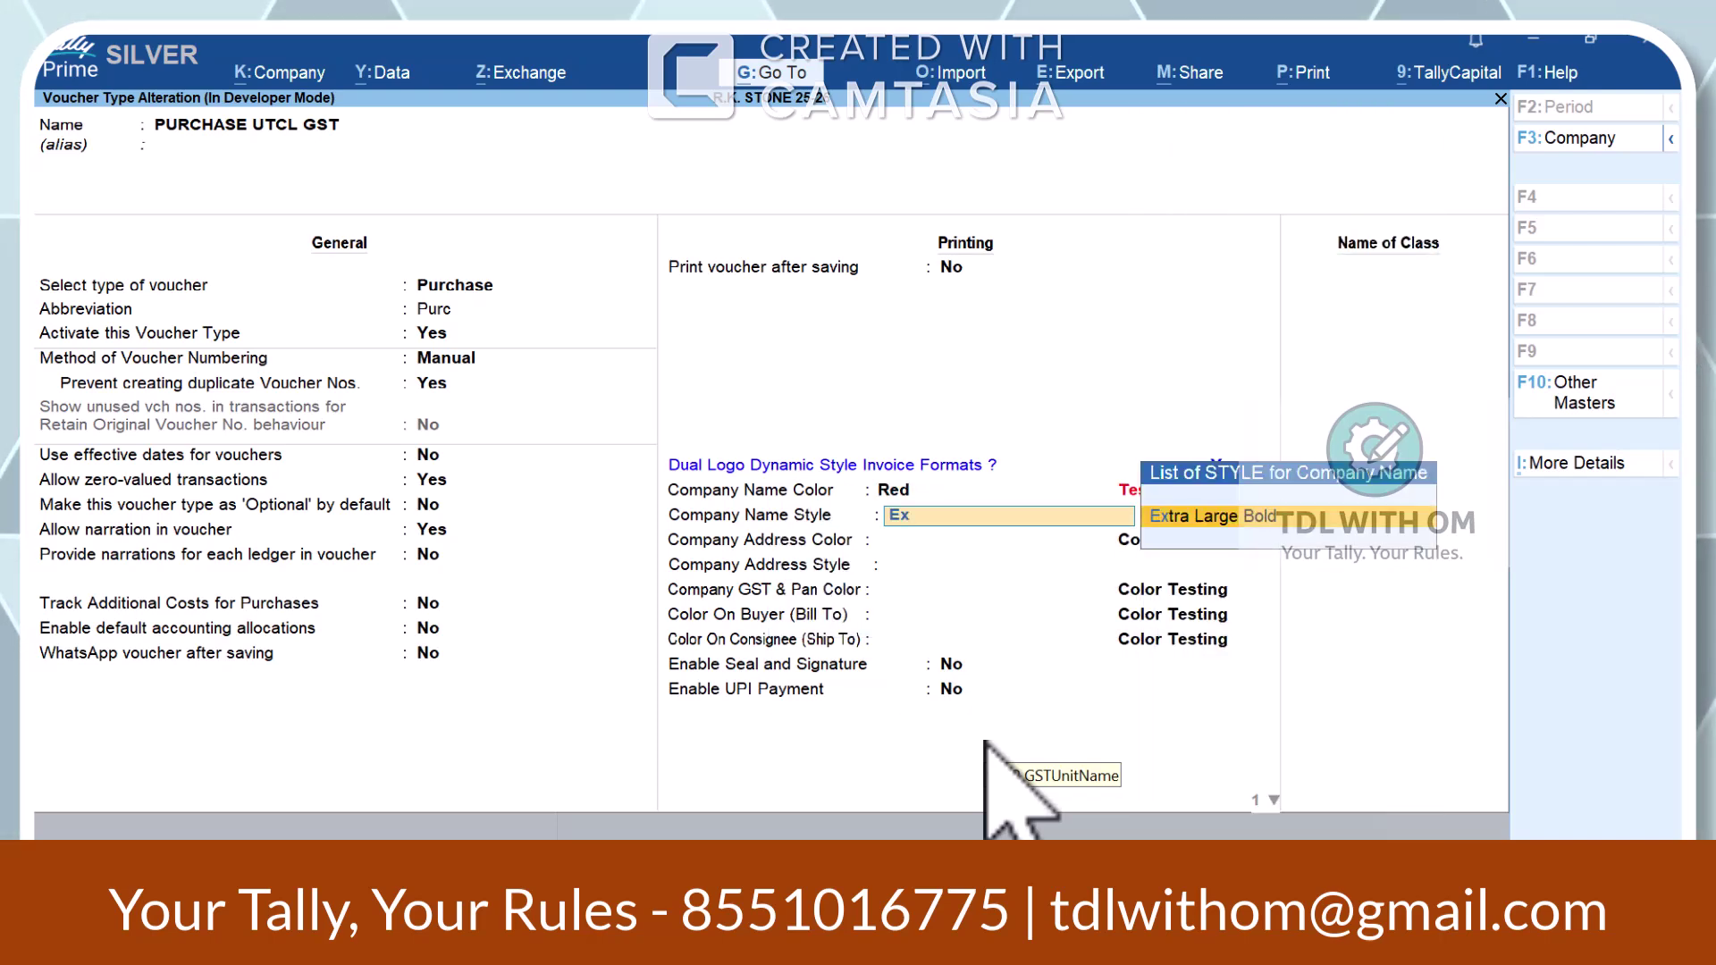
key("Return")
- Set the address color and style and the GST & PAN, Buyer and Consignee colors to End of List, and save the voucher type
type("End")
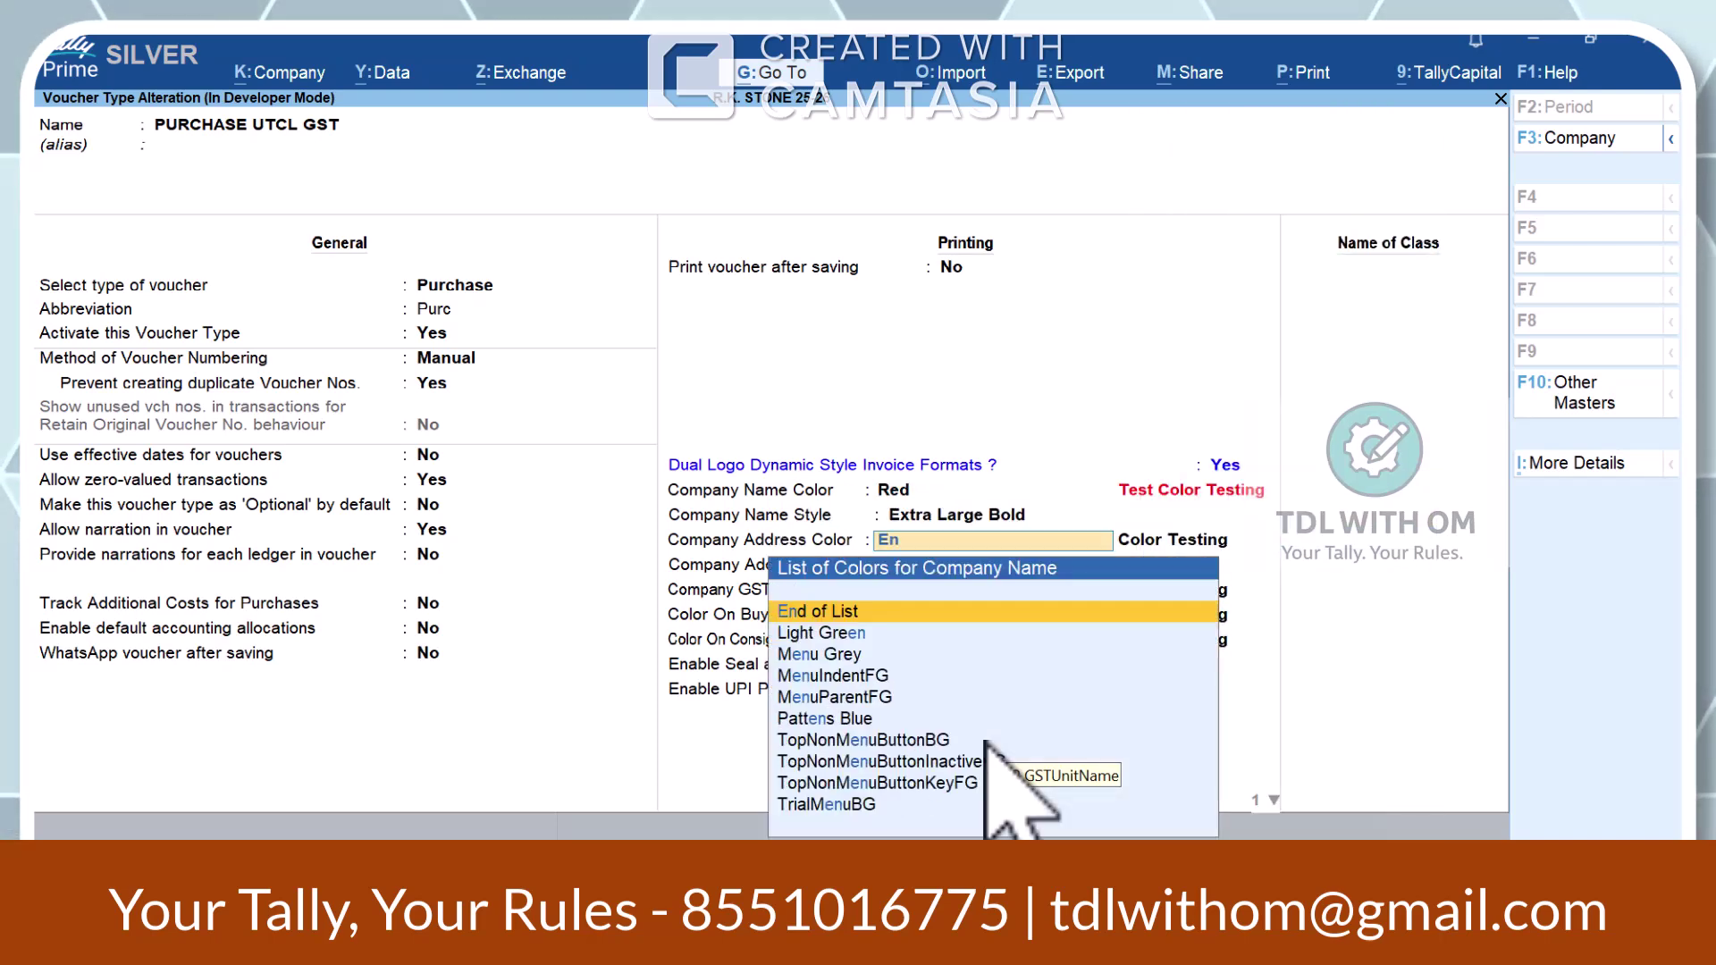
key("Return")
type("End")
key("Return")
type("End")
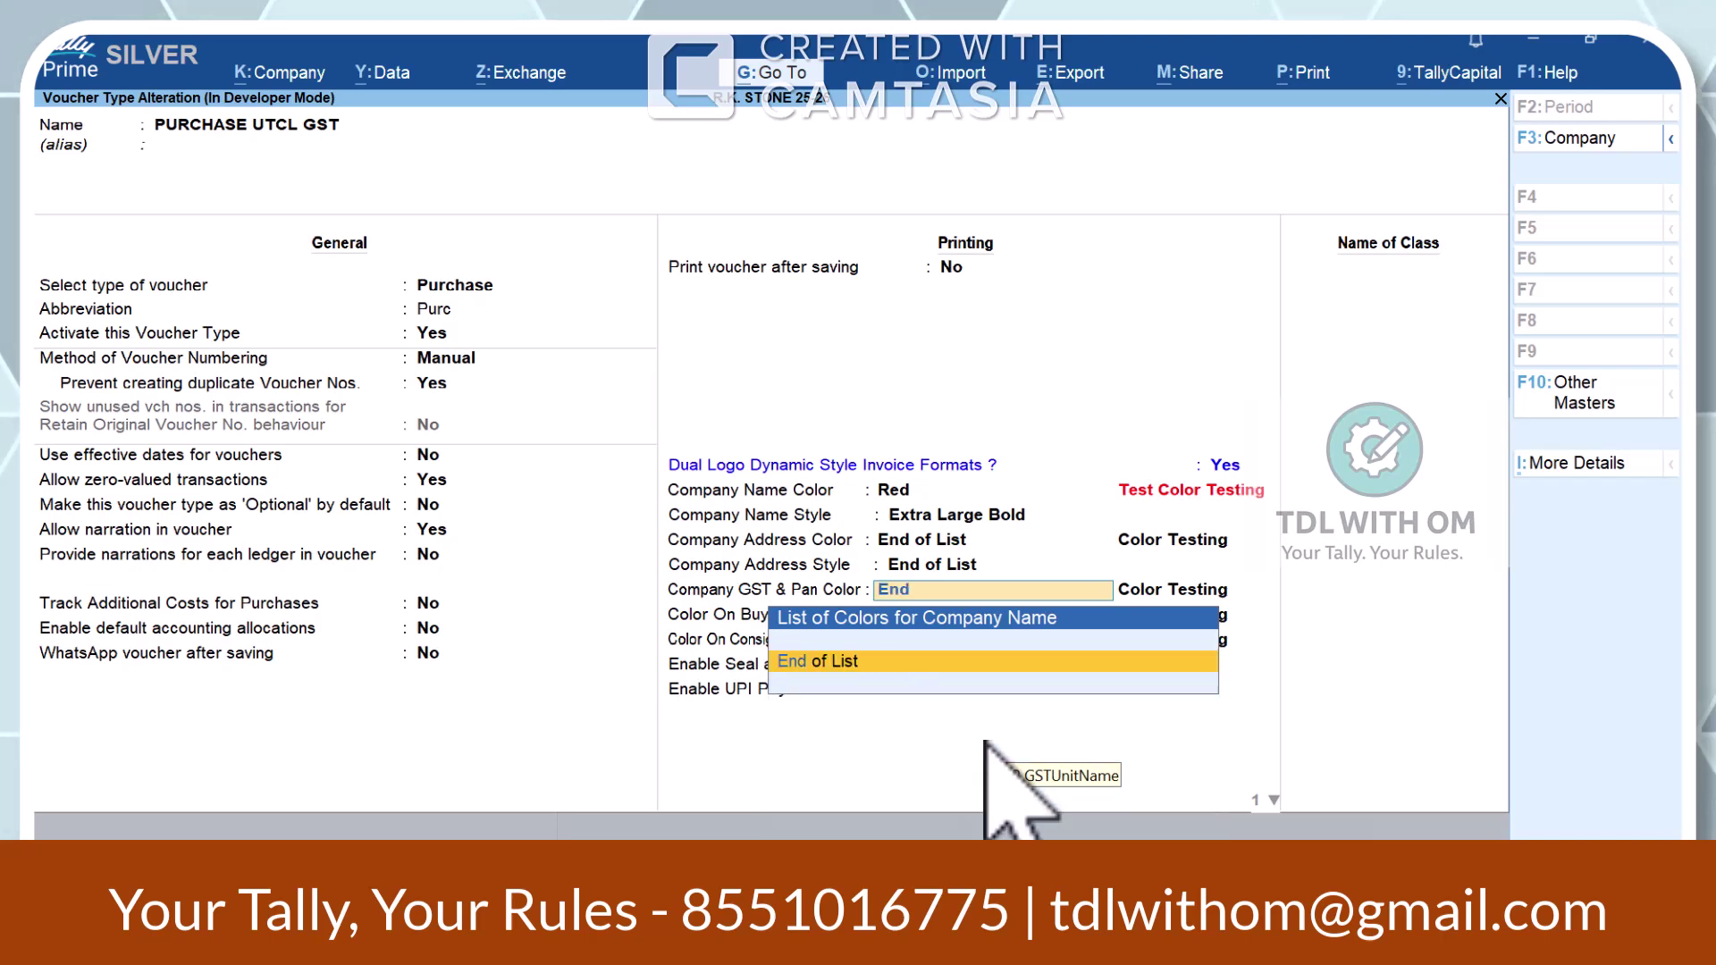
key("Return")
type("End")
key("Return")
type("End")
key("Return")
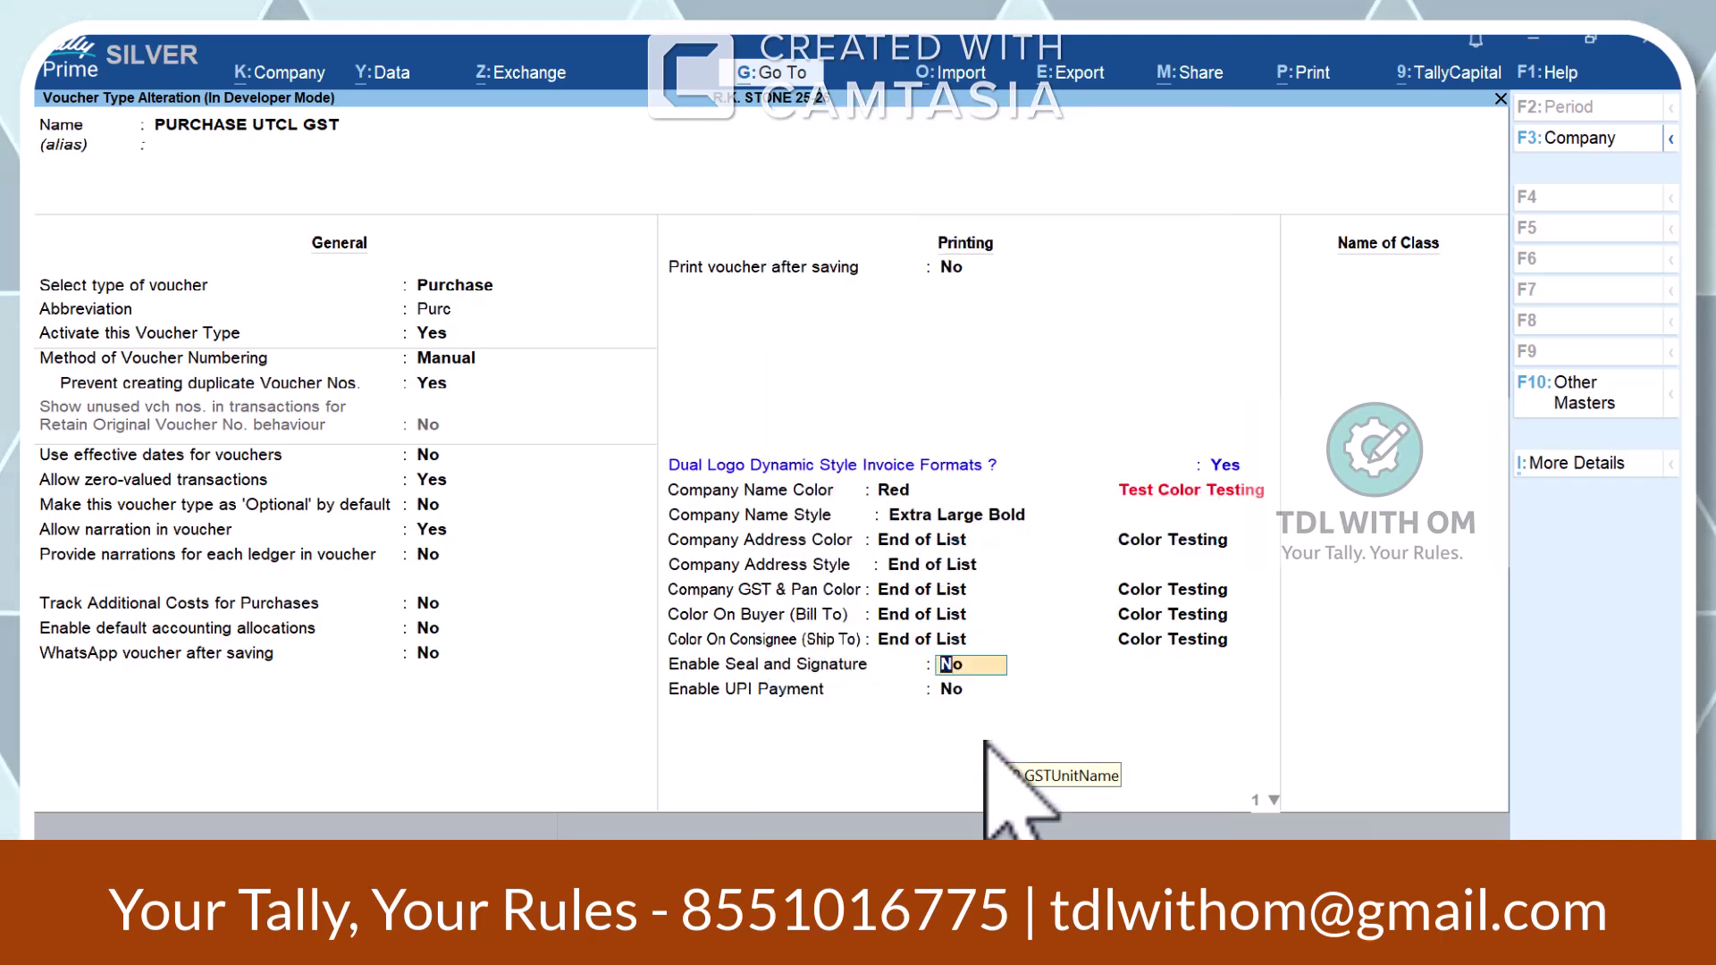
key("Return")
key("Return")
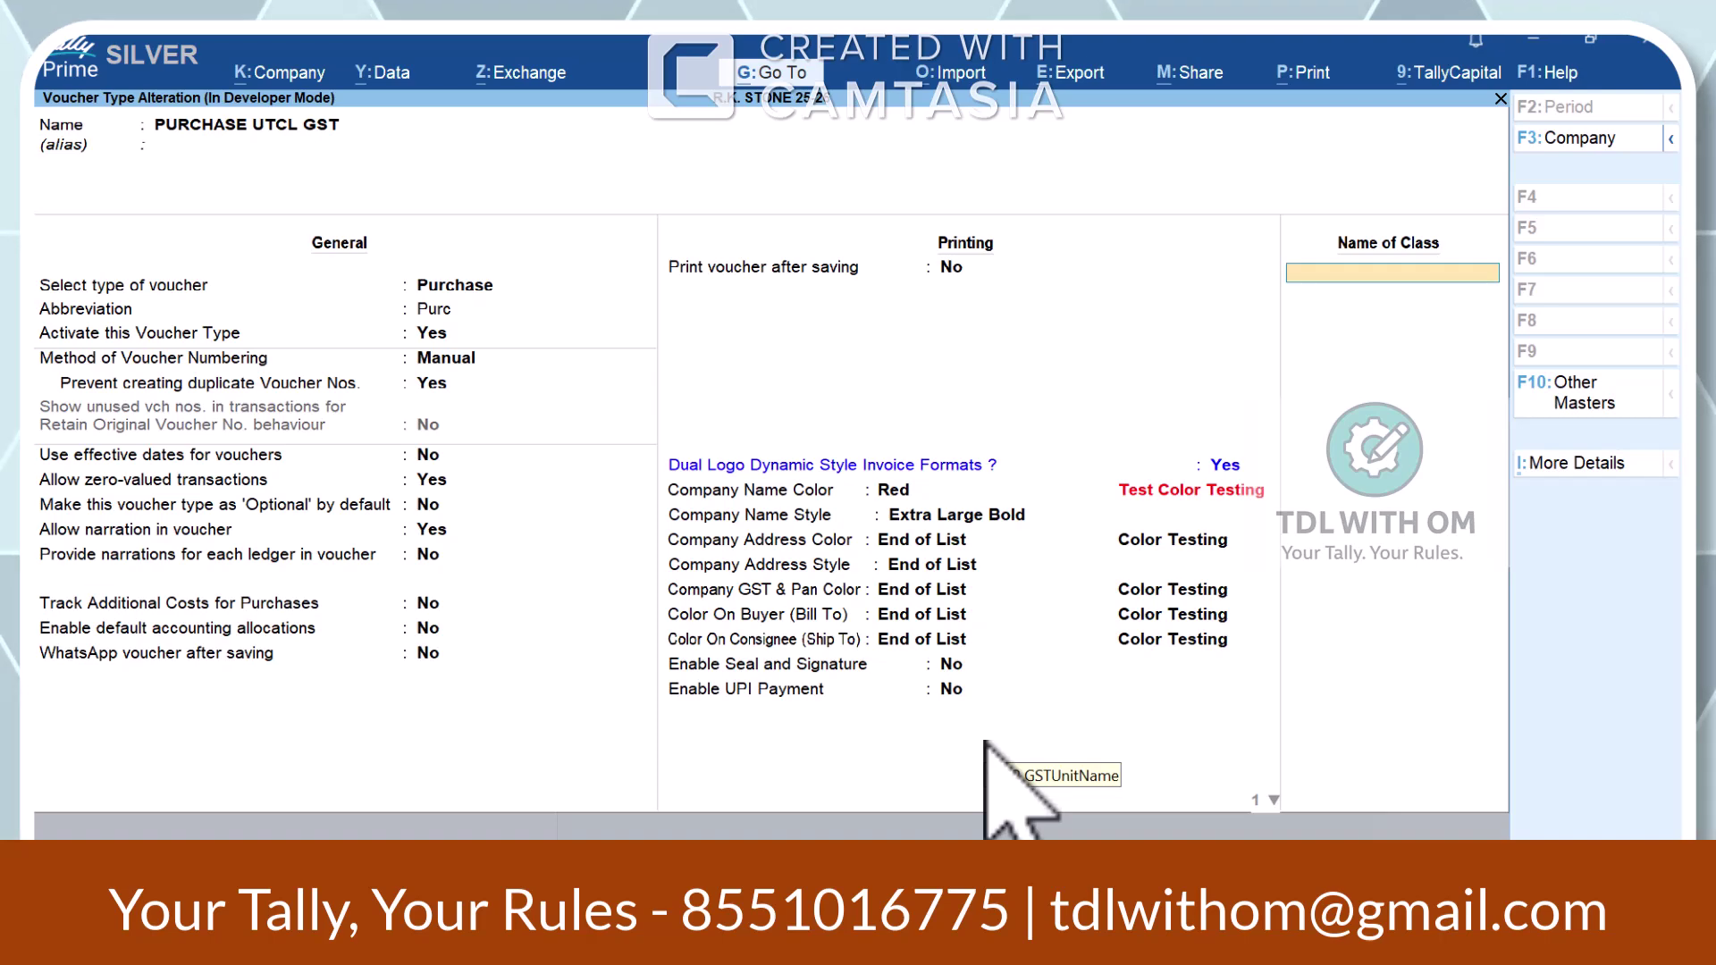
key("Return")
key("Escape")
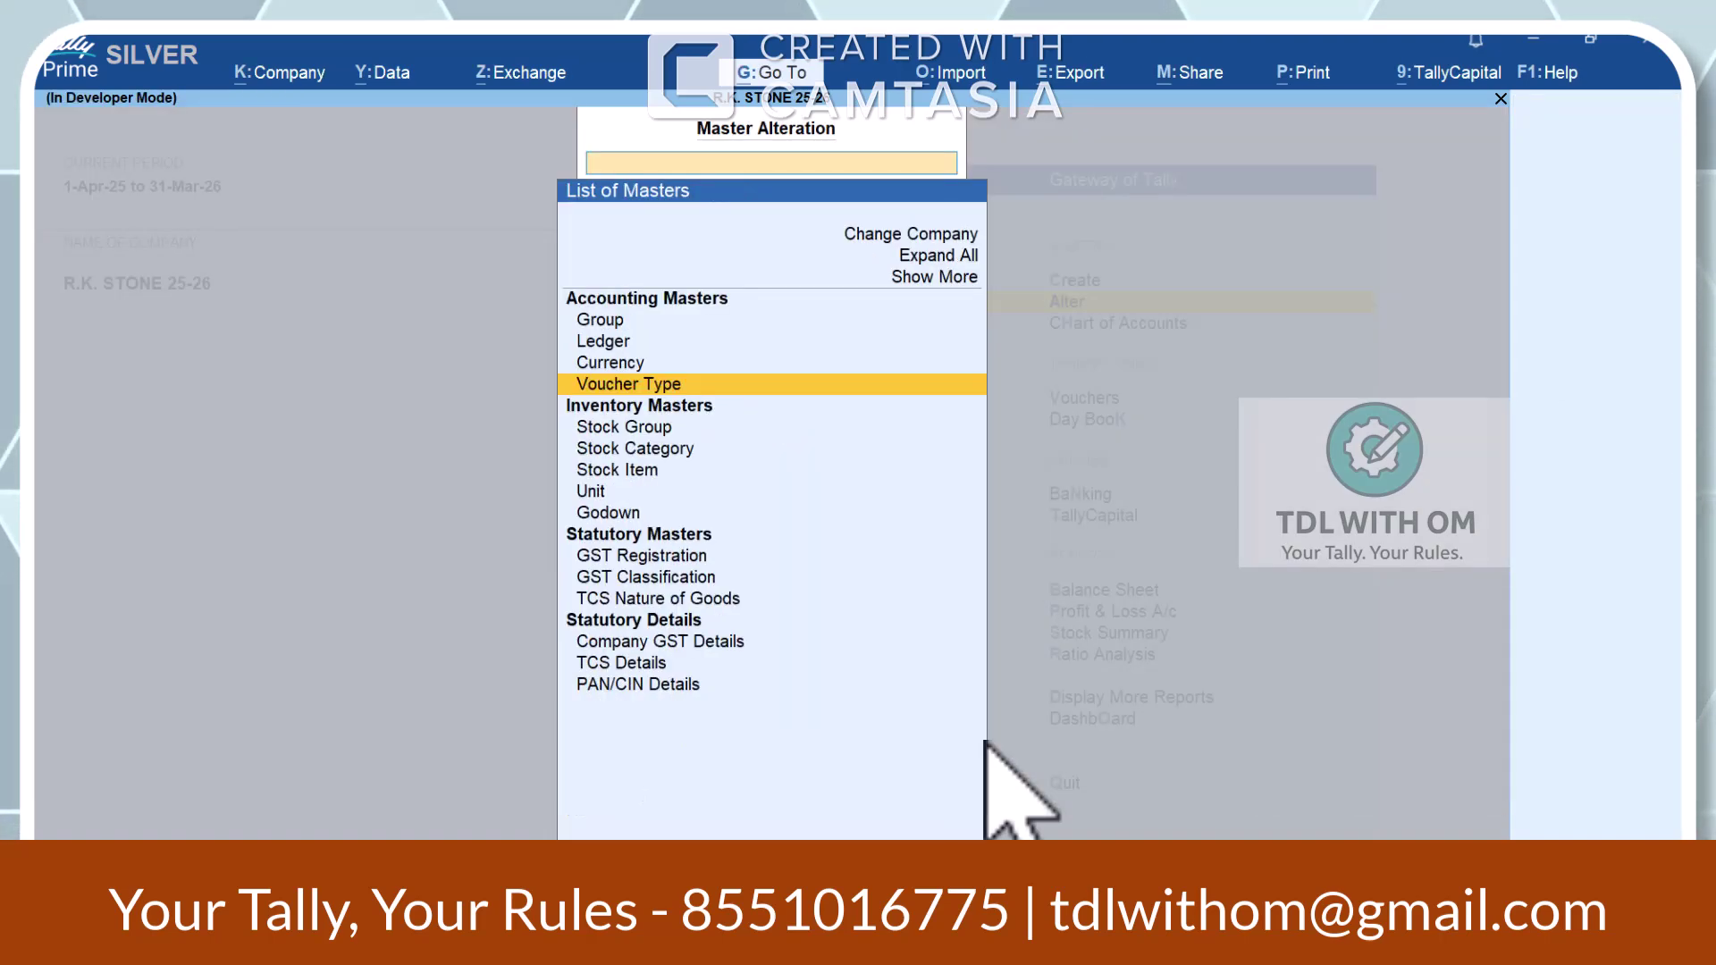
- Reopen the ULTRATECH CEMENT LIMITED purchase voucher from the Day Book and preview its dual-logo format printout
key("Escape")
key("Escape")
key("Escape")
key("k")
key("Down")
key("Down")
key("Down")
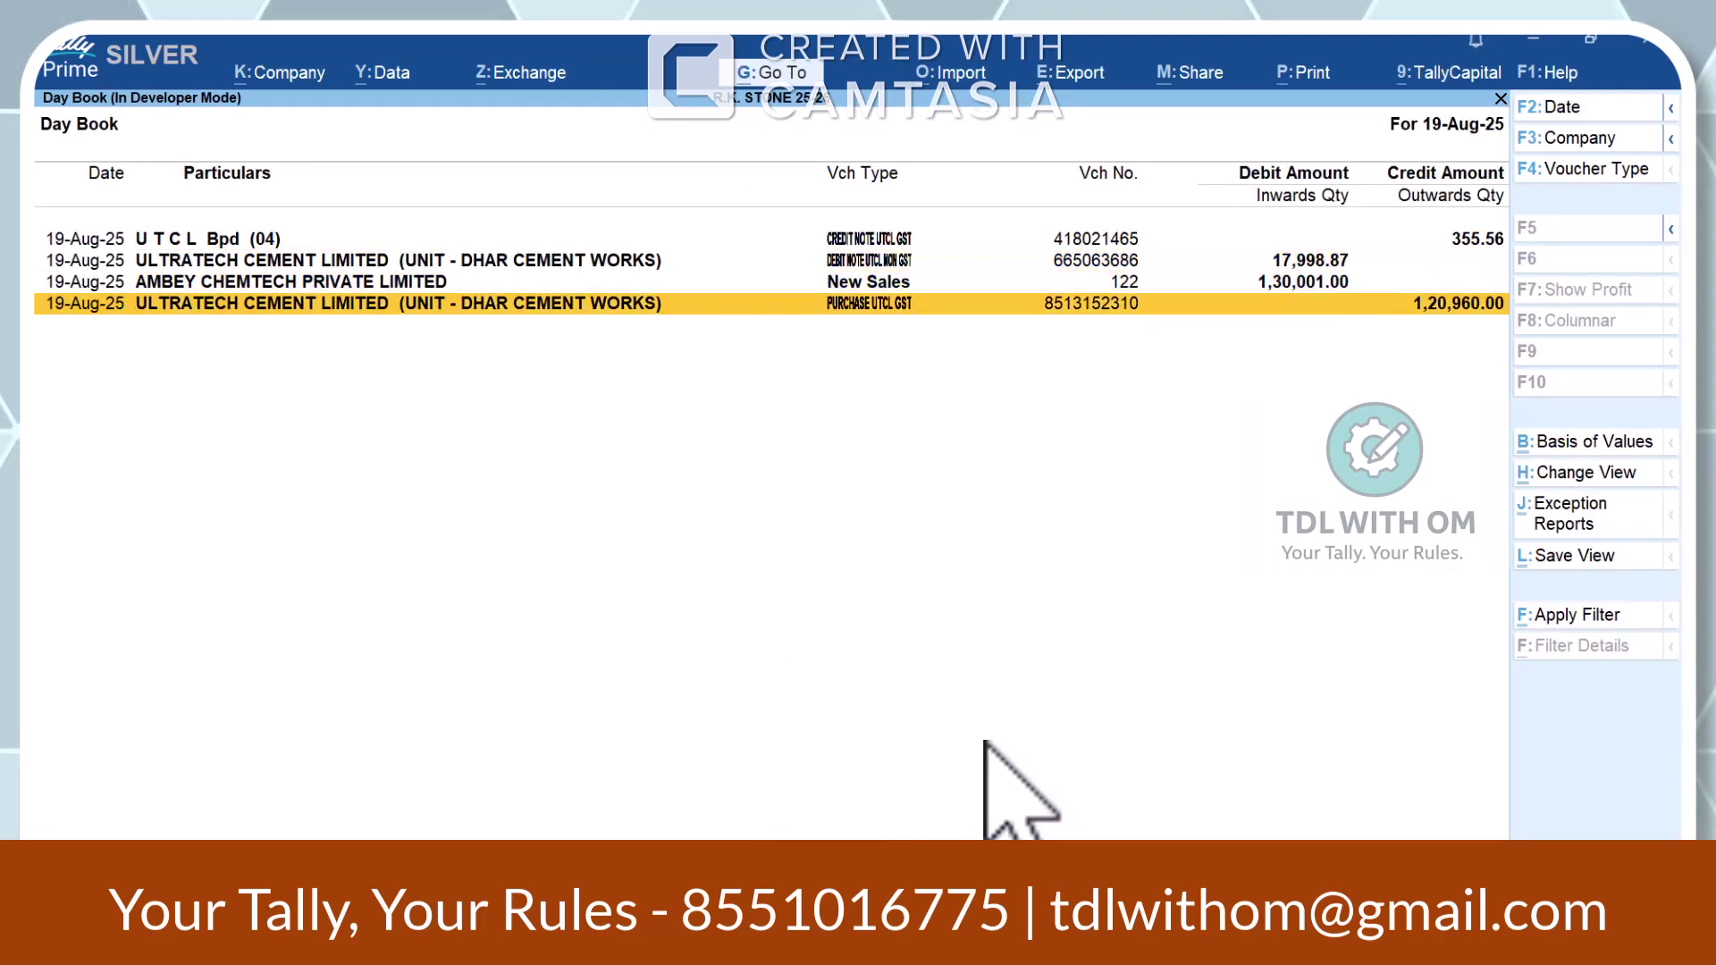
key("Return")
key("alt+p")
key("i")
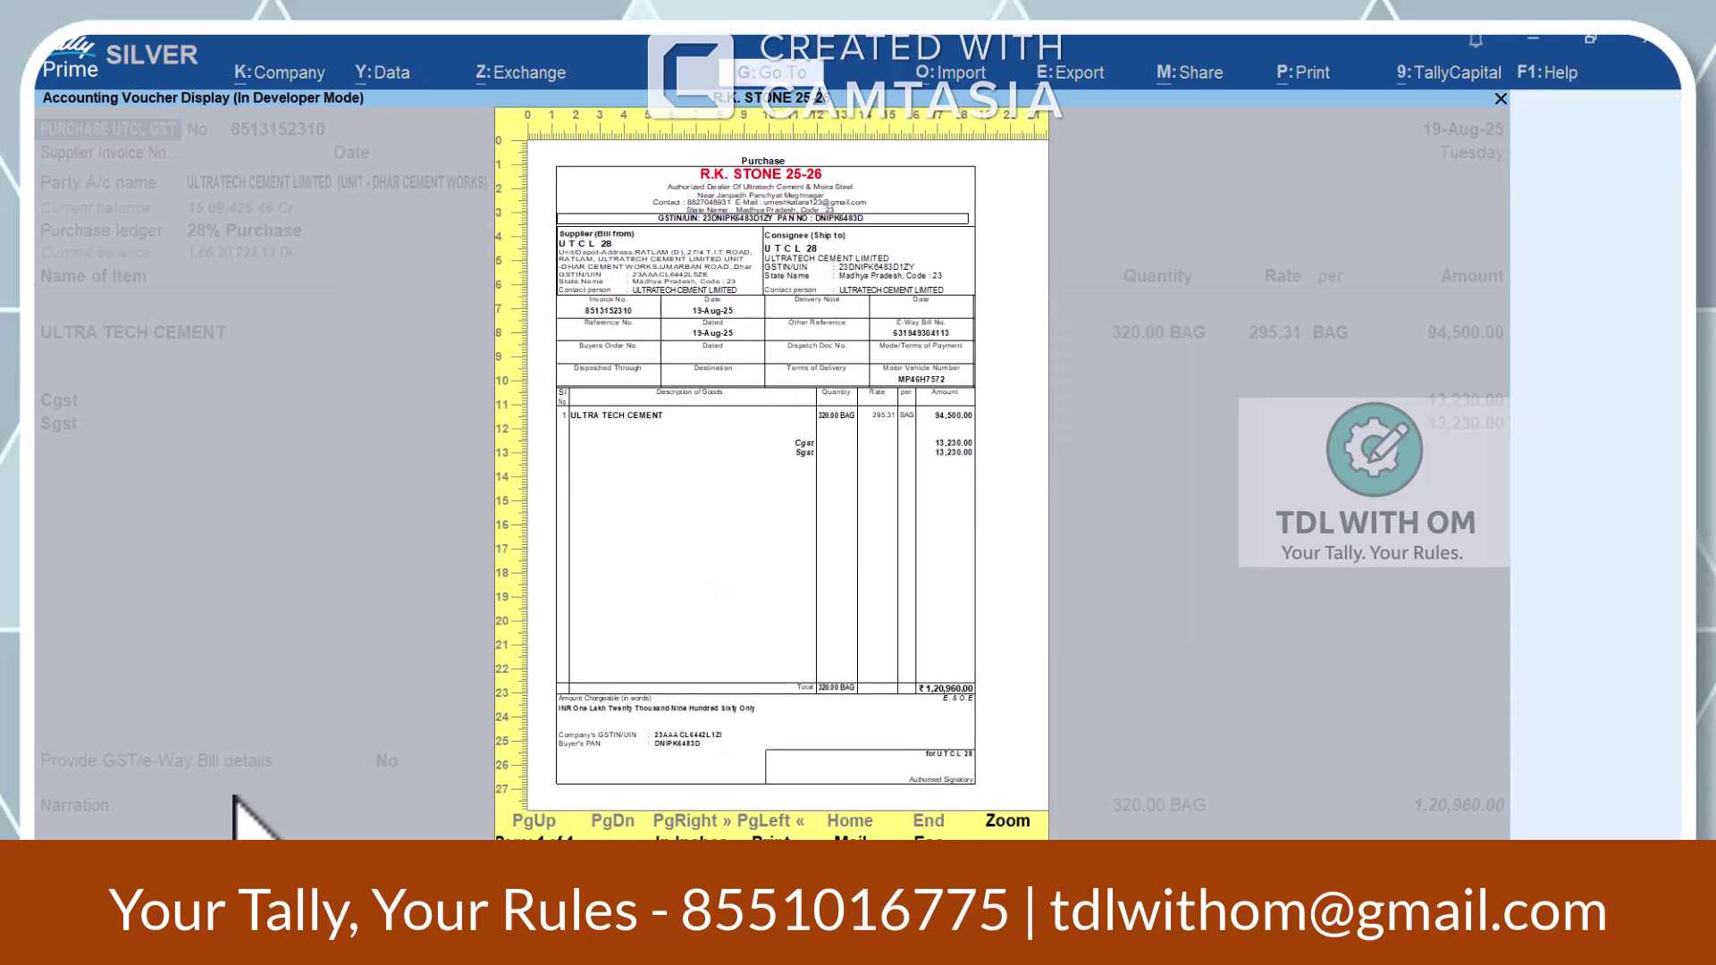
- Examine the enlarged purchase preview from the company header down to the authorised signatory, and return to the Gateway of Tally
left_click(1008, 820)
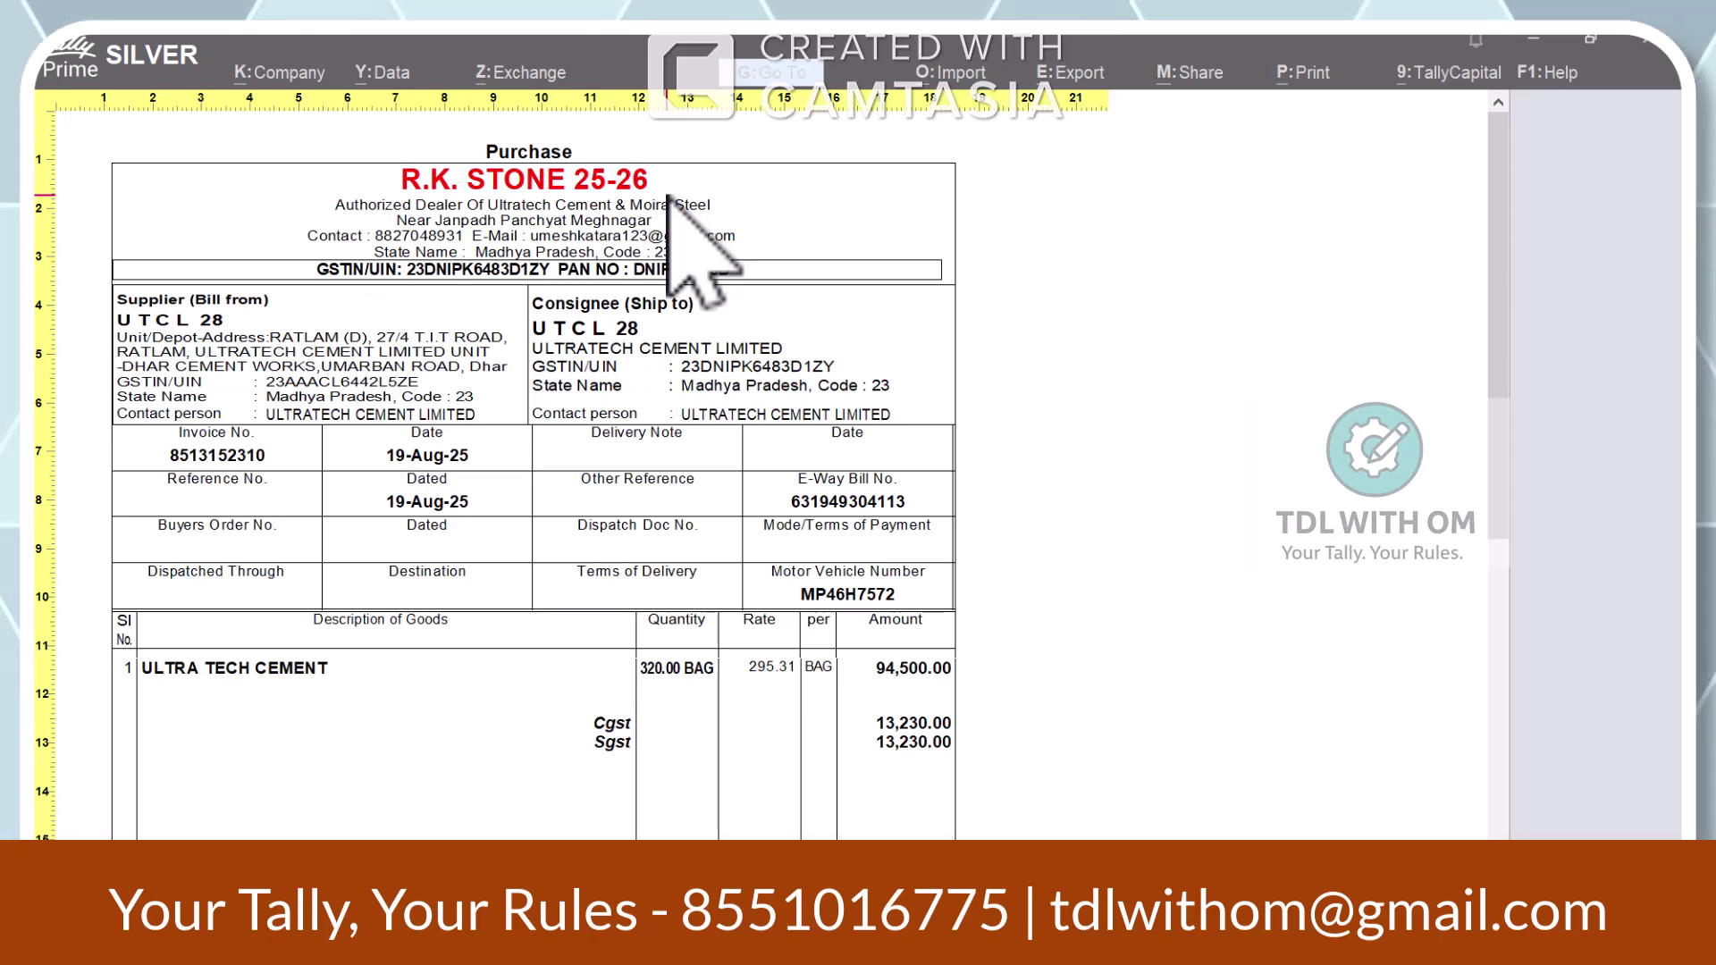
scroll(668, 198, "down", 6)
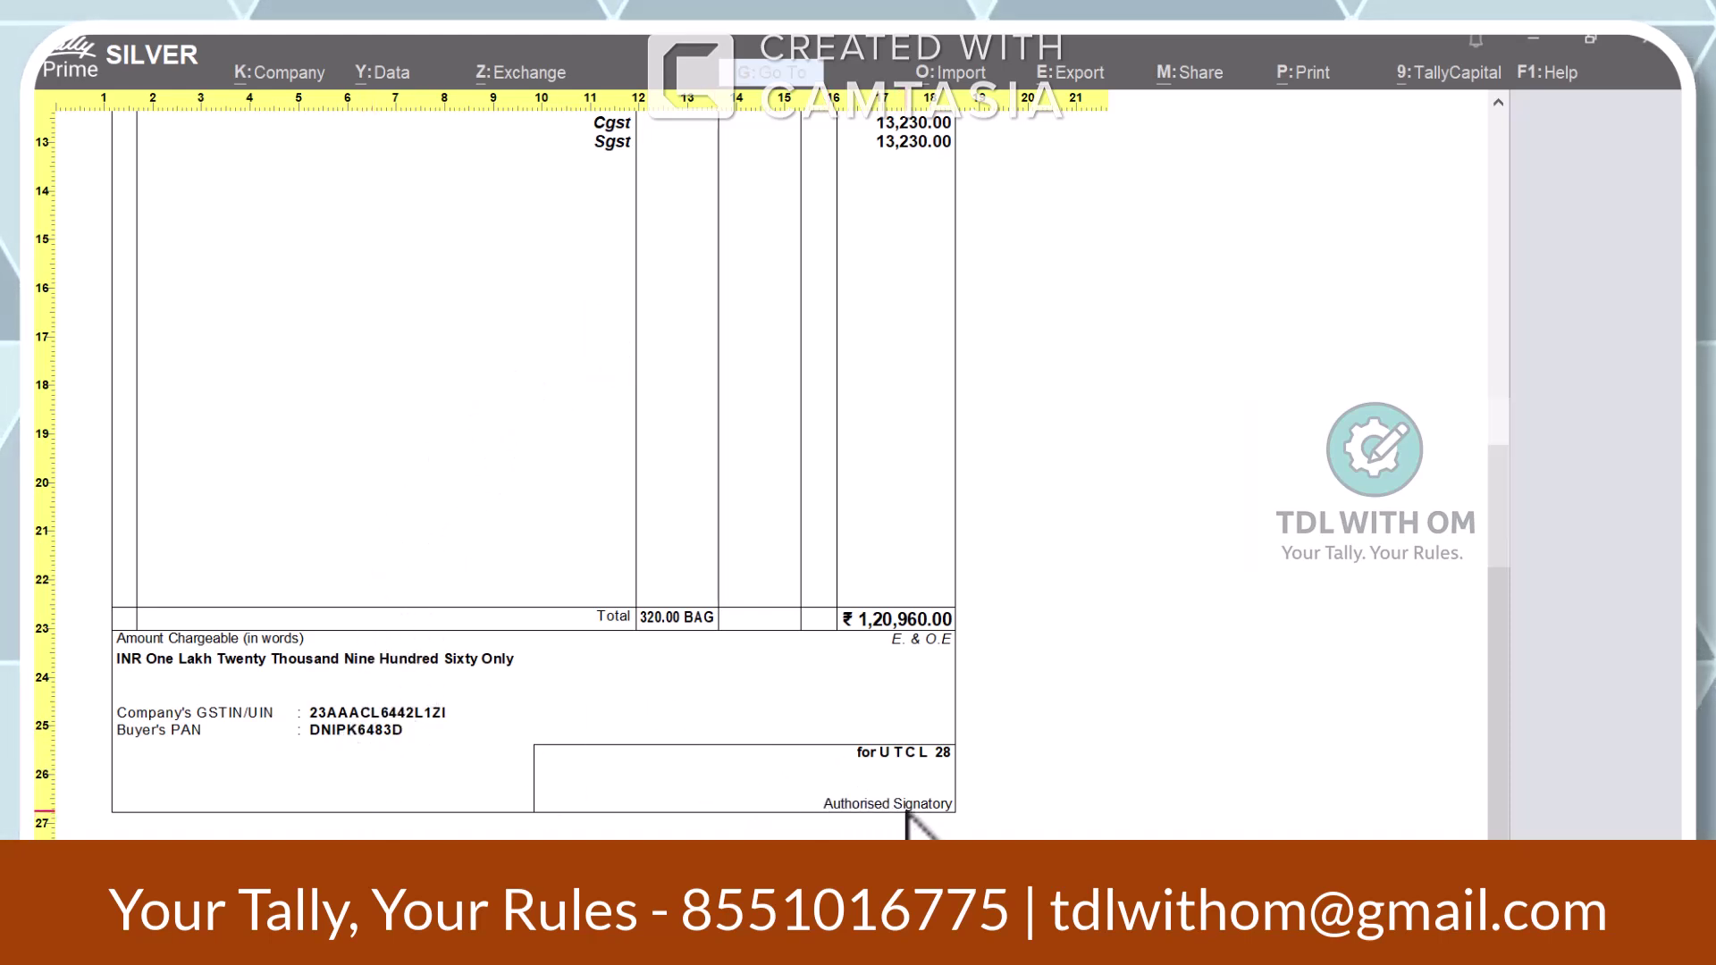
left_click(904, 785)
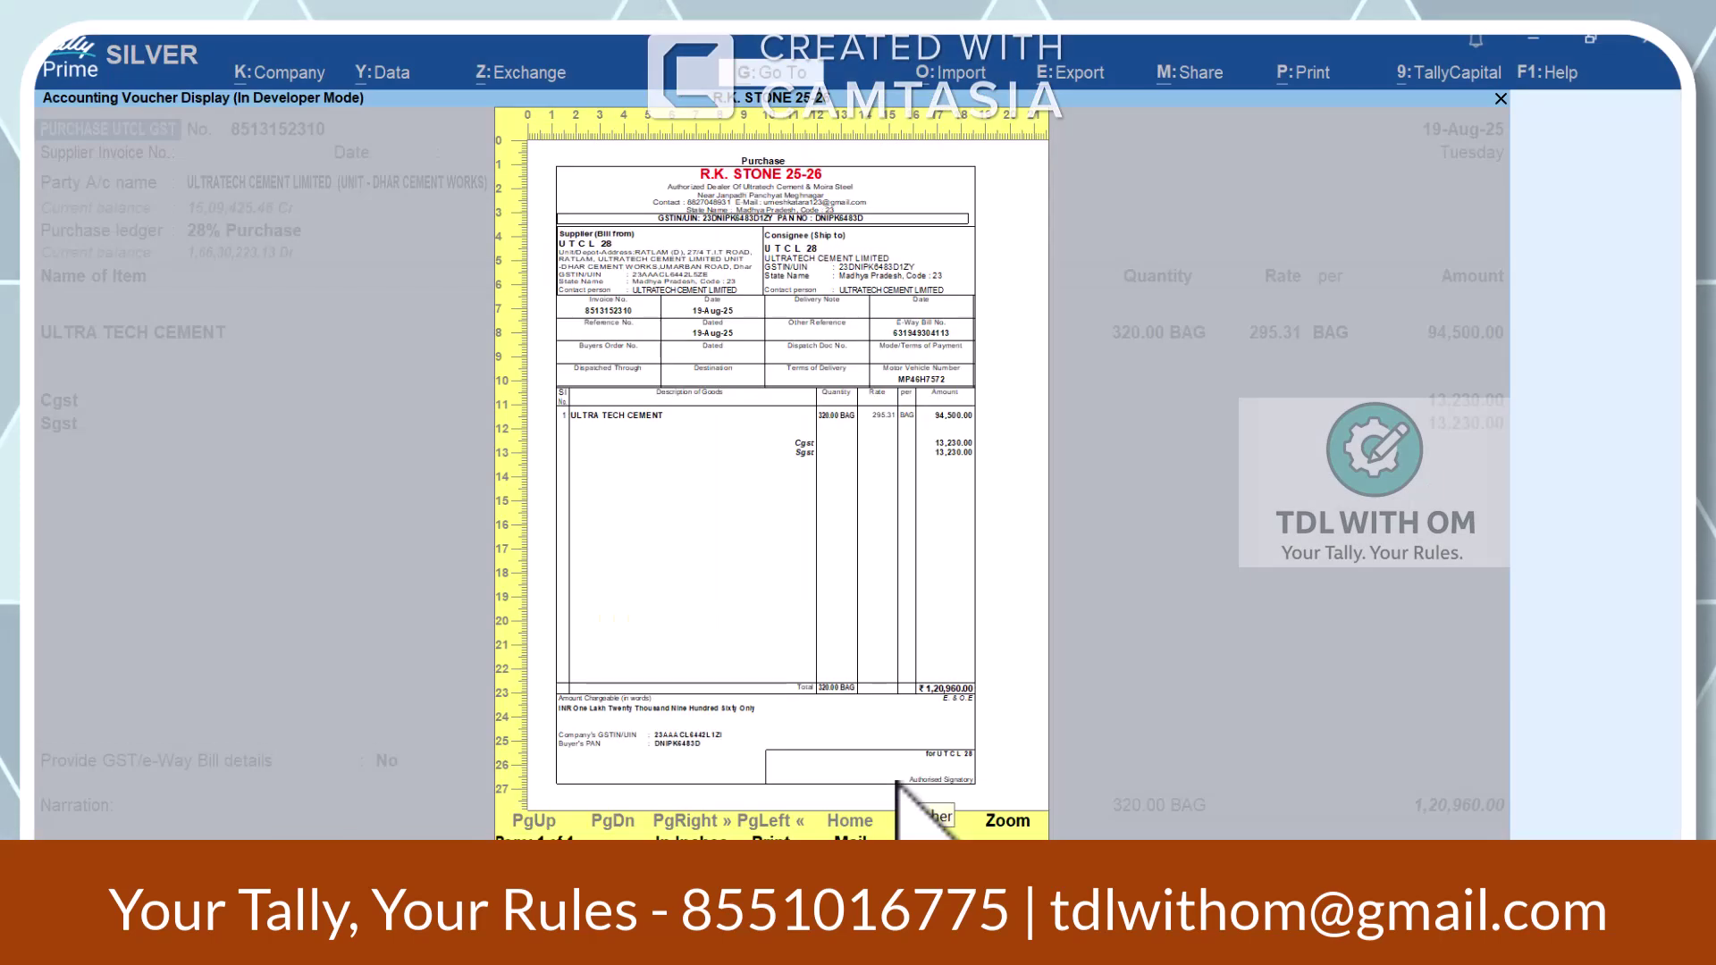
left_click(947, 813)
key("Escape")
key("Escape")
key("Escape")
key("Escape")
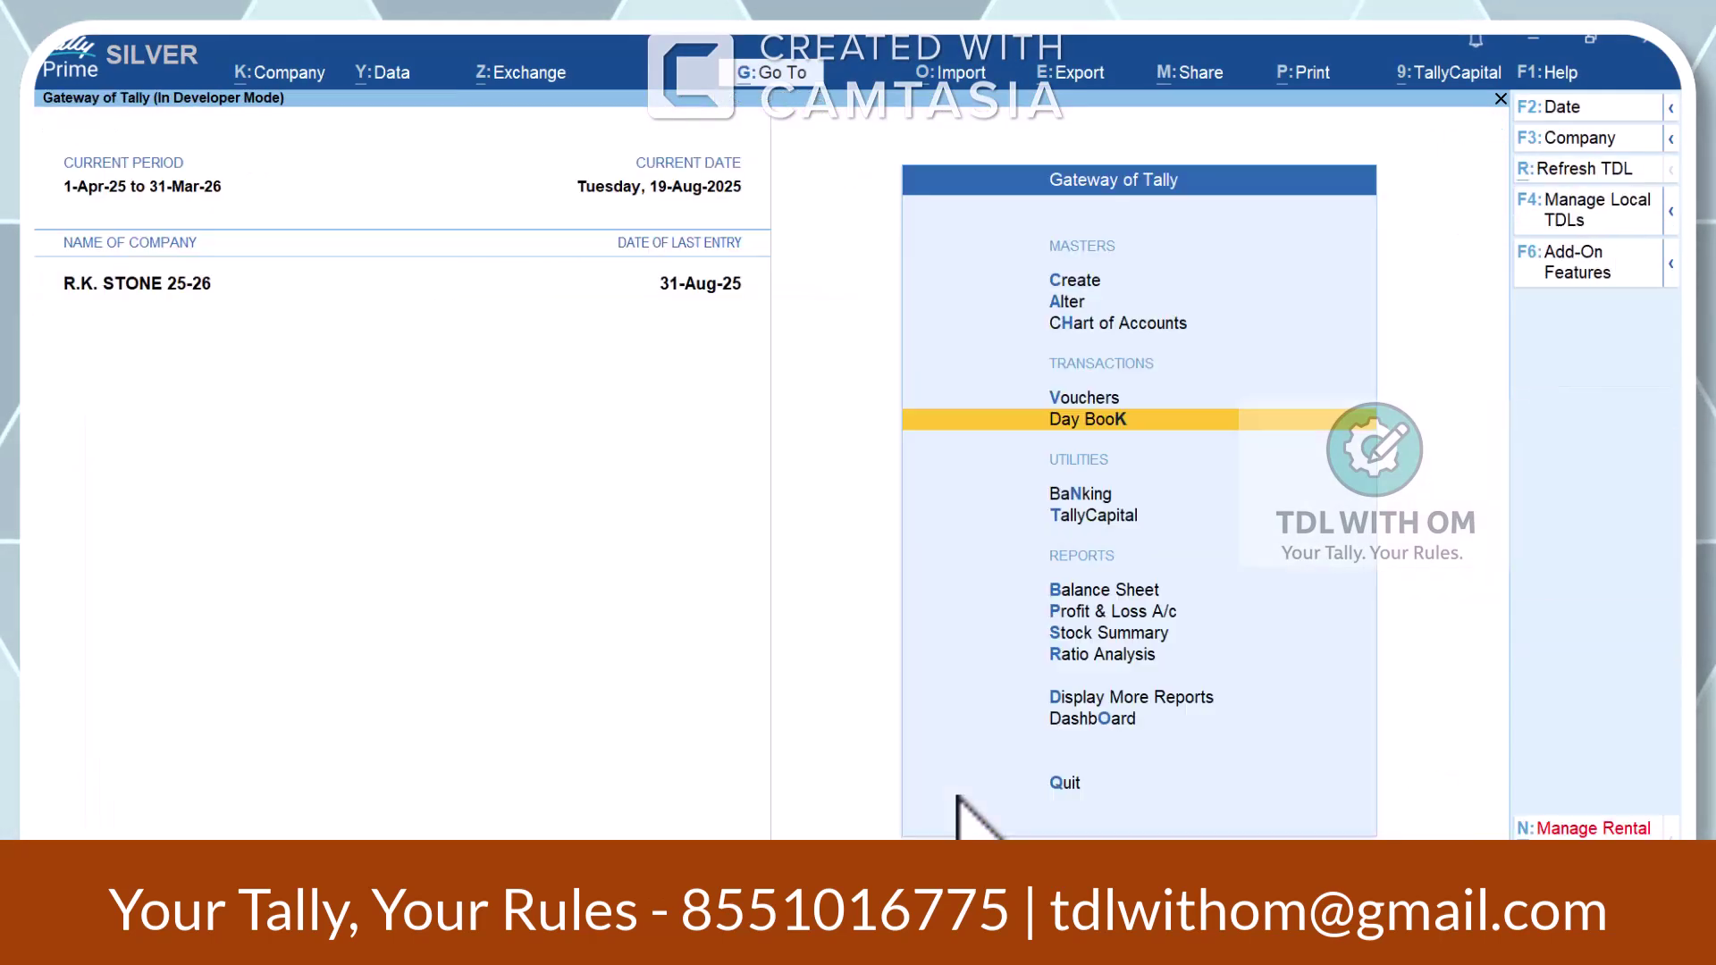
- Open the PURCHASE UTCL GST voucher type for alteration again
key("a")
key("Down")
key("Down")
key("Return")
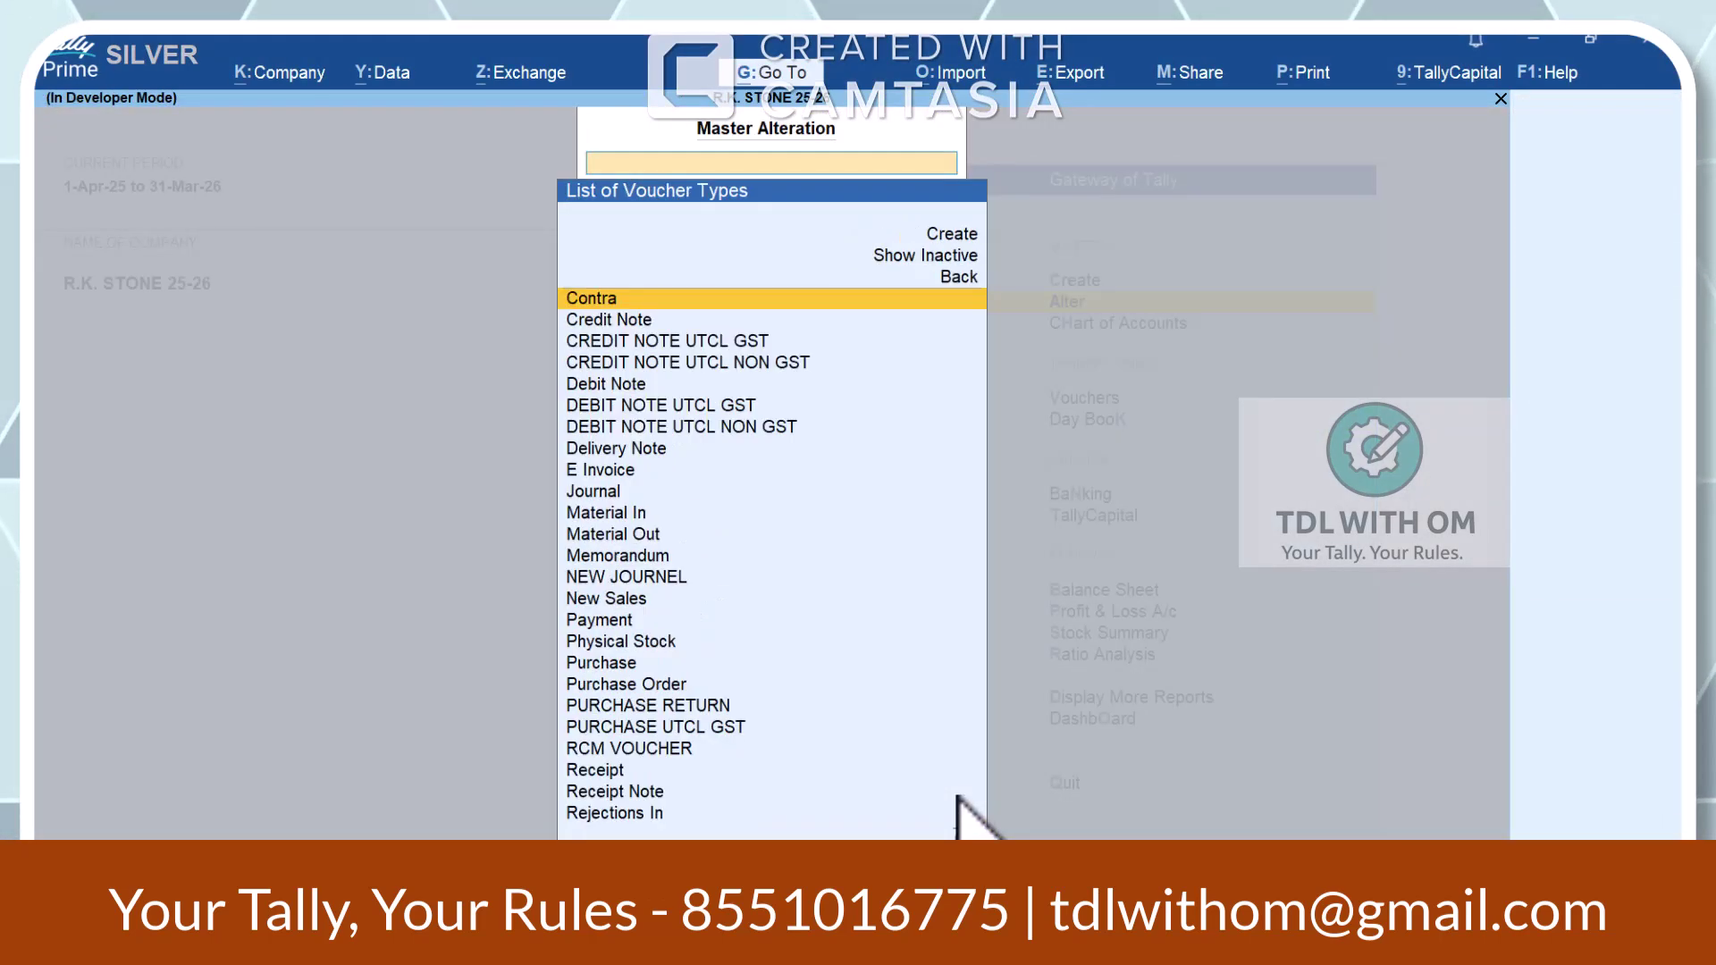
type("pu")
key("Down")
key("Down")
key("Down")
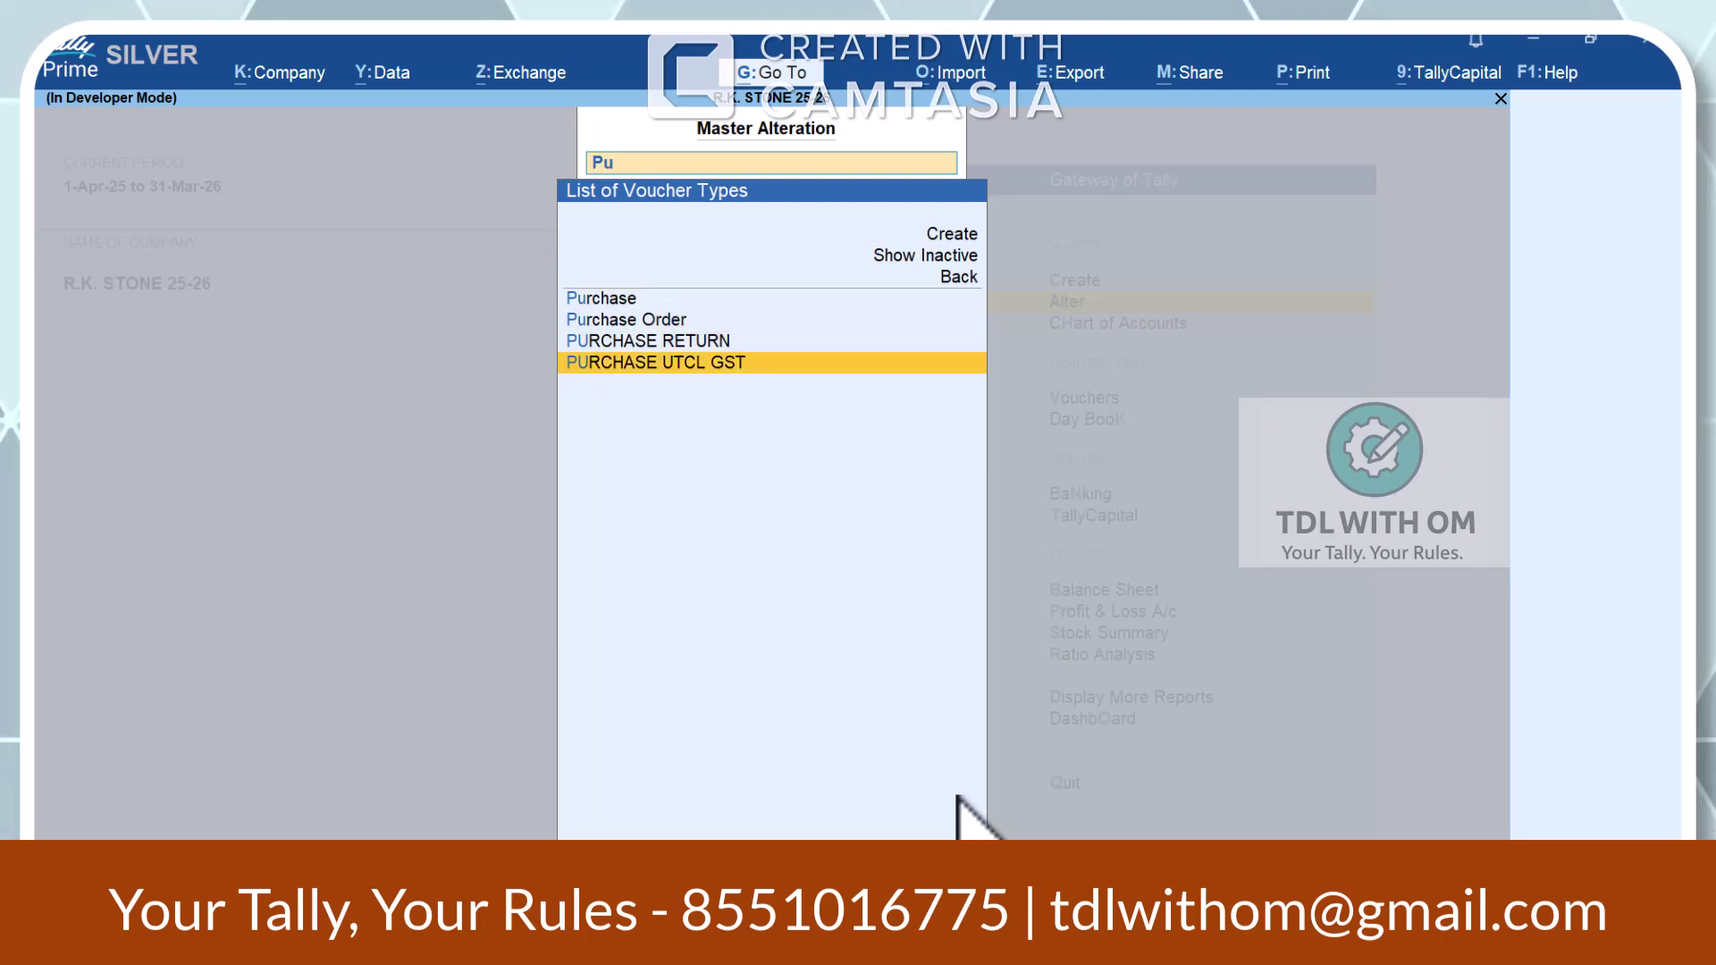
key("Return")
- Set Enable Seal and Signature to Yes for the purchase voucher type
key("Return")
key("Return")
key("Return")
key("Return")
key("Return")
key("Return")
key("Return")
key("Return")
key("Return")
key("Return")
key("Return")
key("Return")
key("Return")
key("Return")
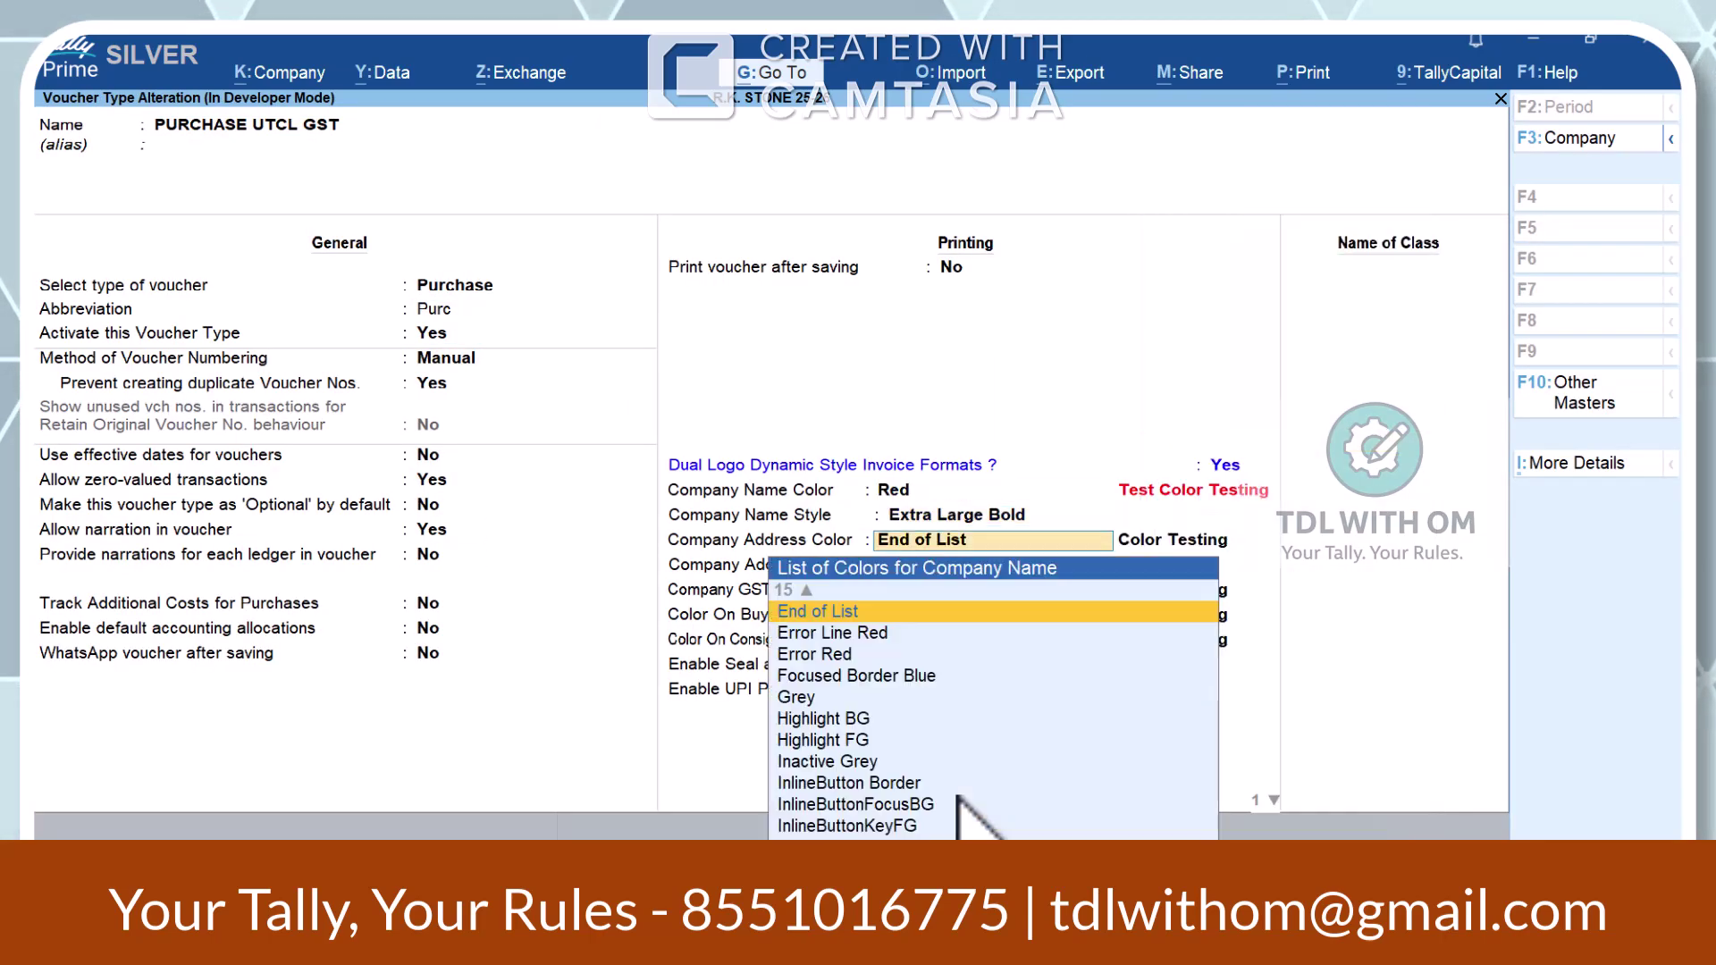
key("Return")
key("Return")
key("Return")
key("Return")
key("y")
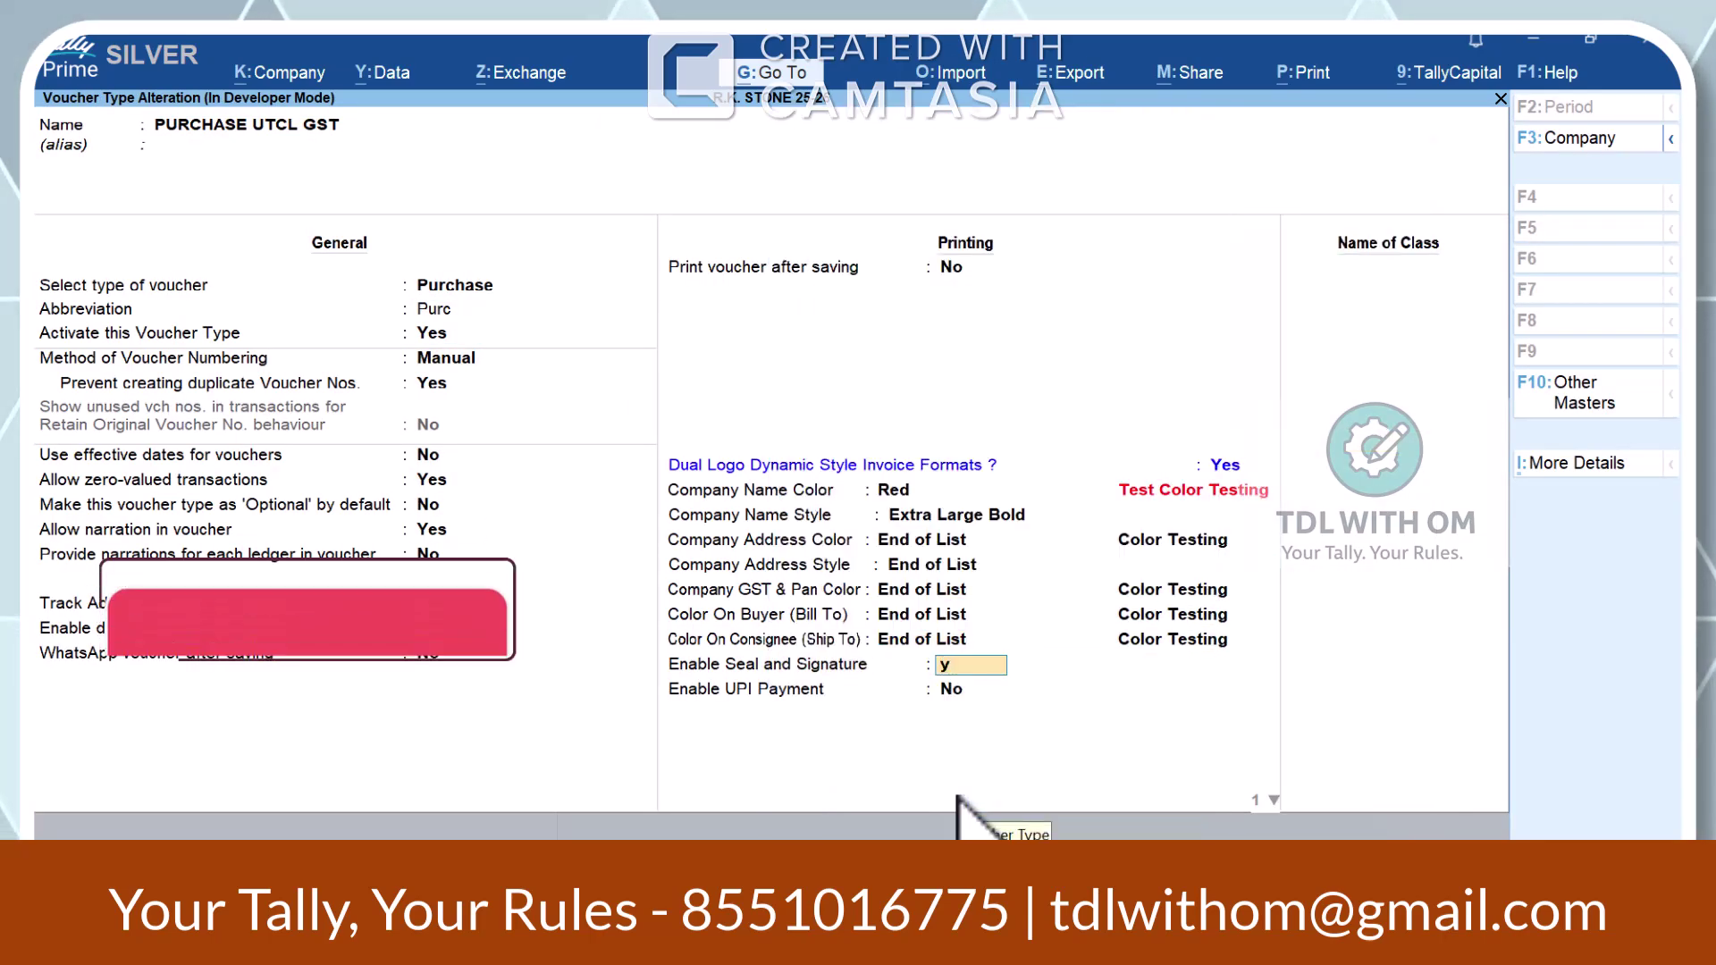
key("Return")
- Switch to File Explorer and copy the full path of Signature img.jpg in the Dual Logo with Style Invoice Format folder
key("alt+Tab")
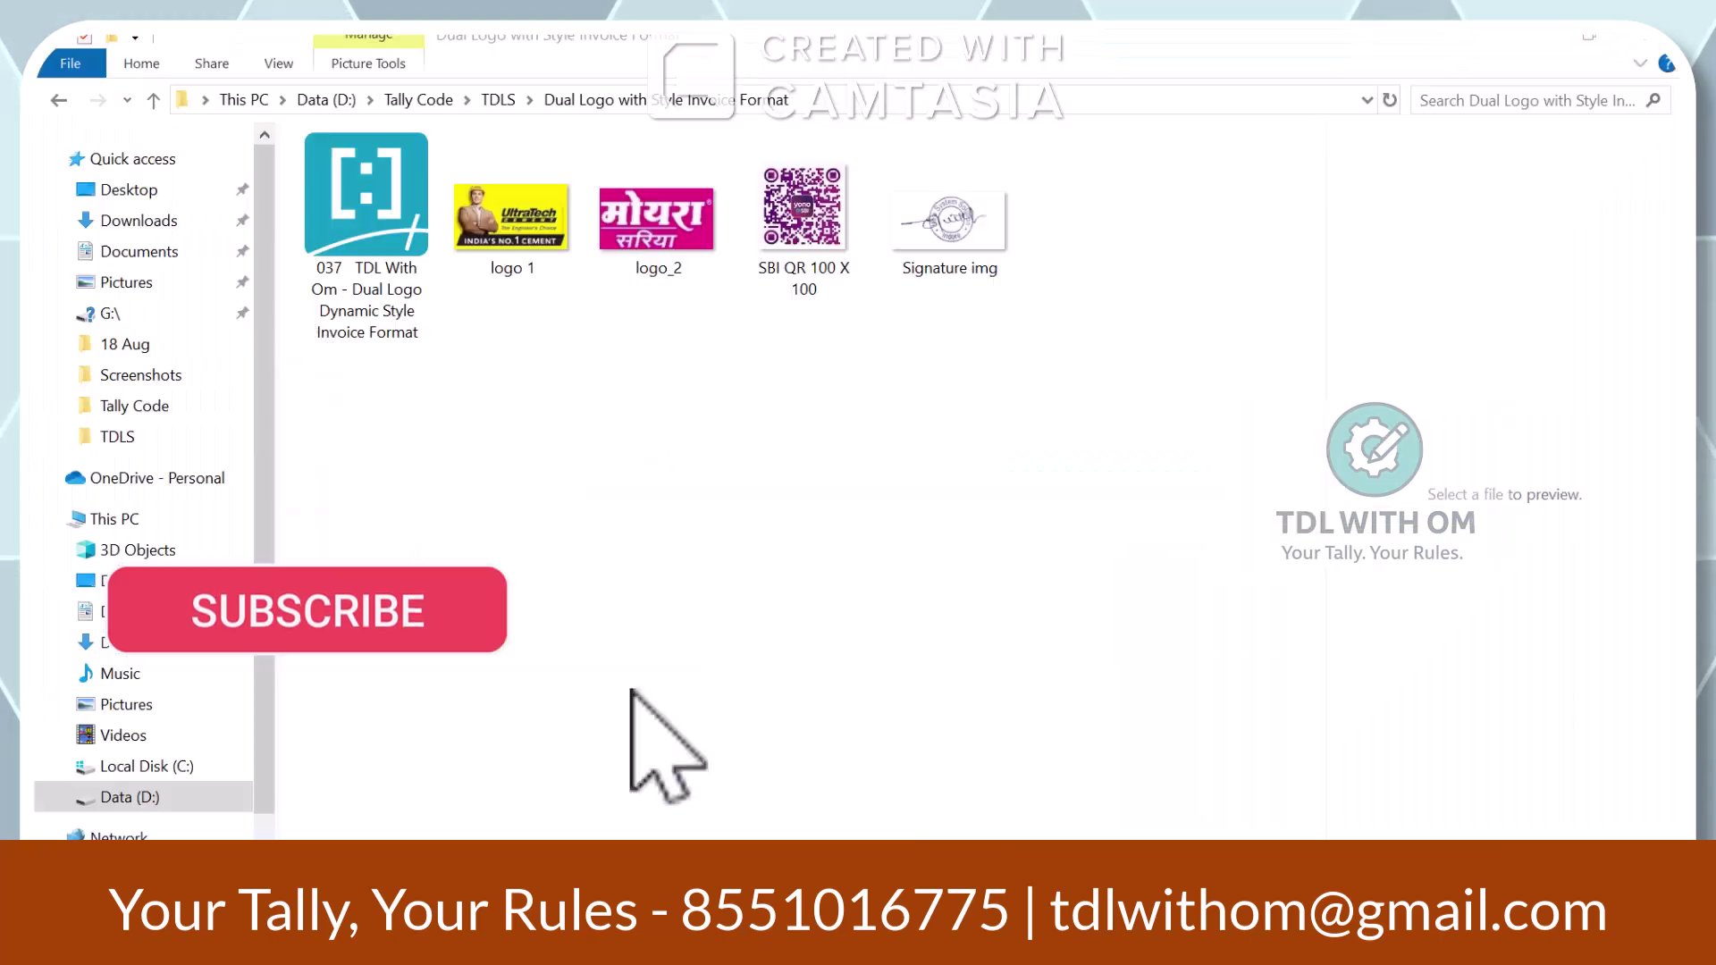
left_click(815, 100)
left_click(815, 100)
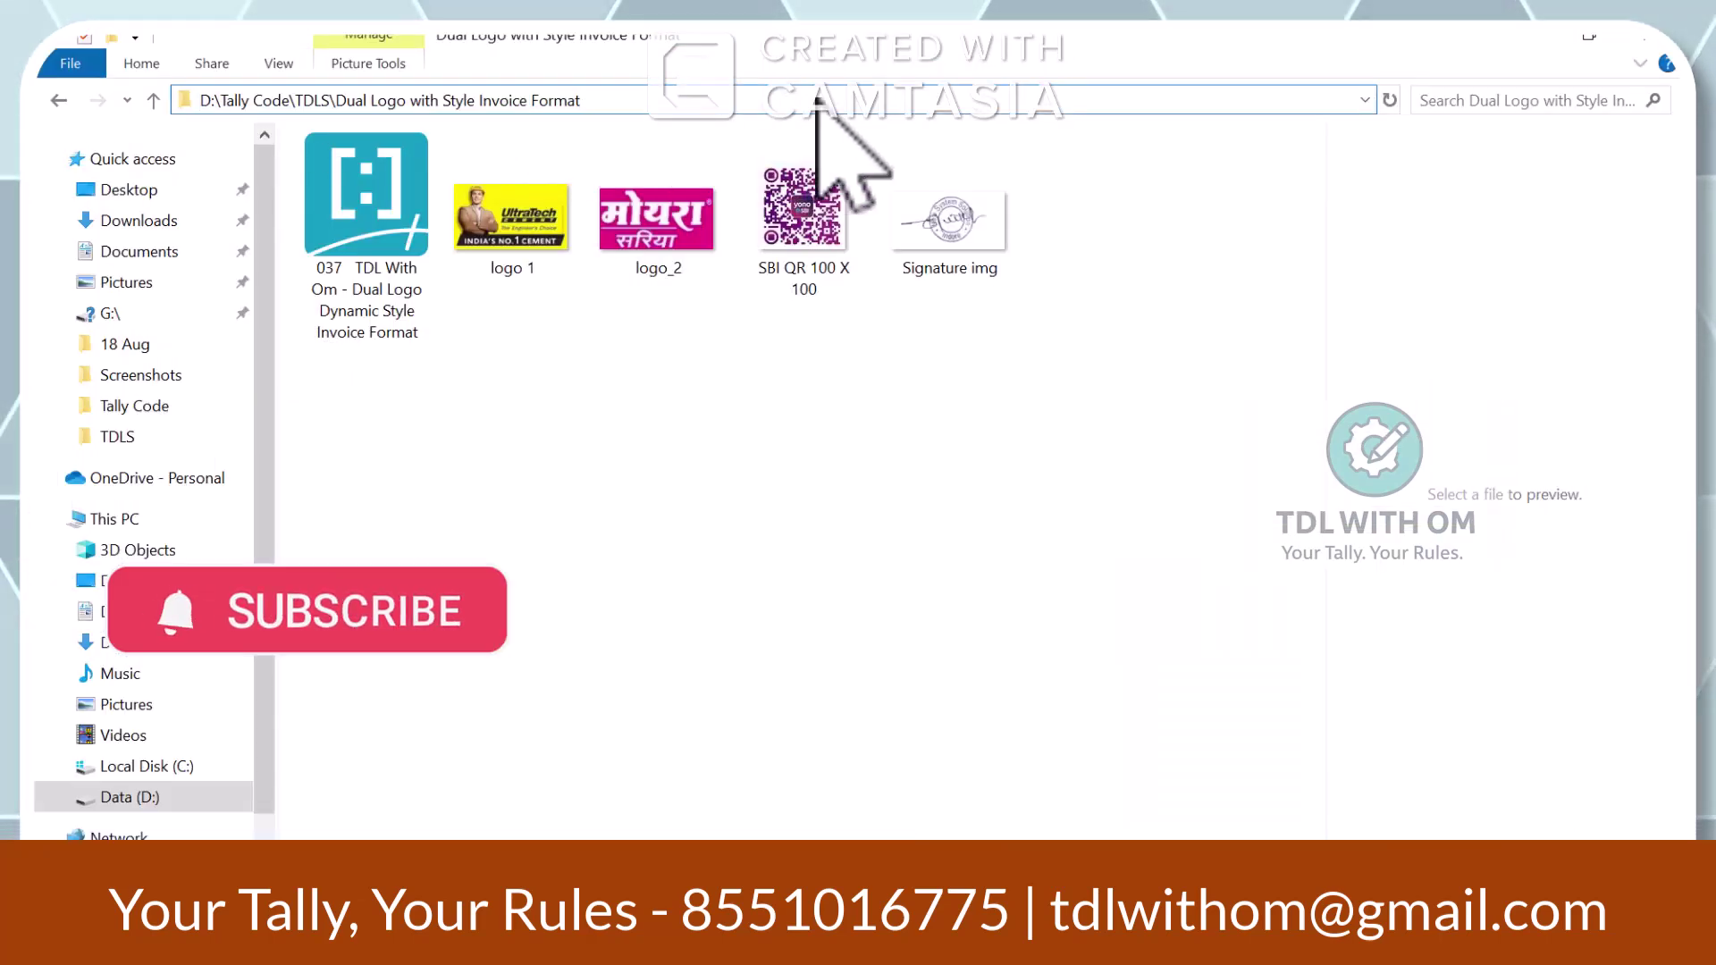
type("\\Si")
key("Down")
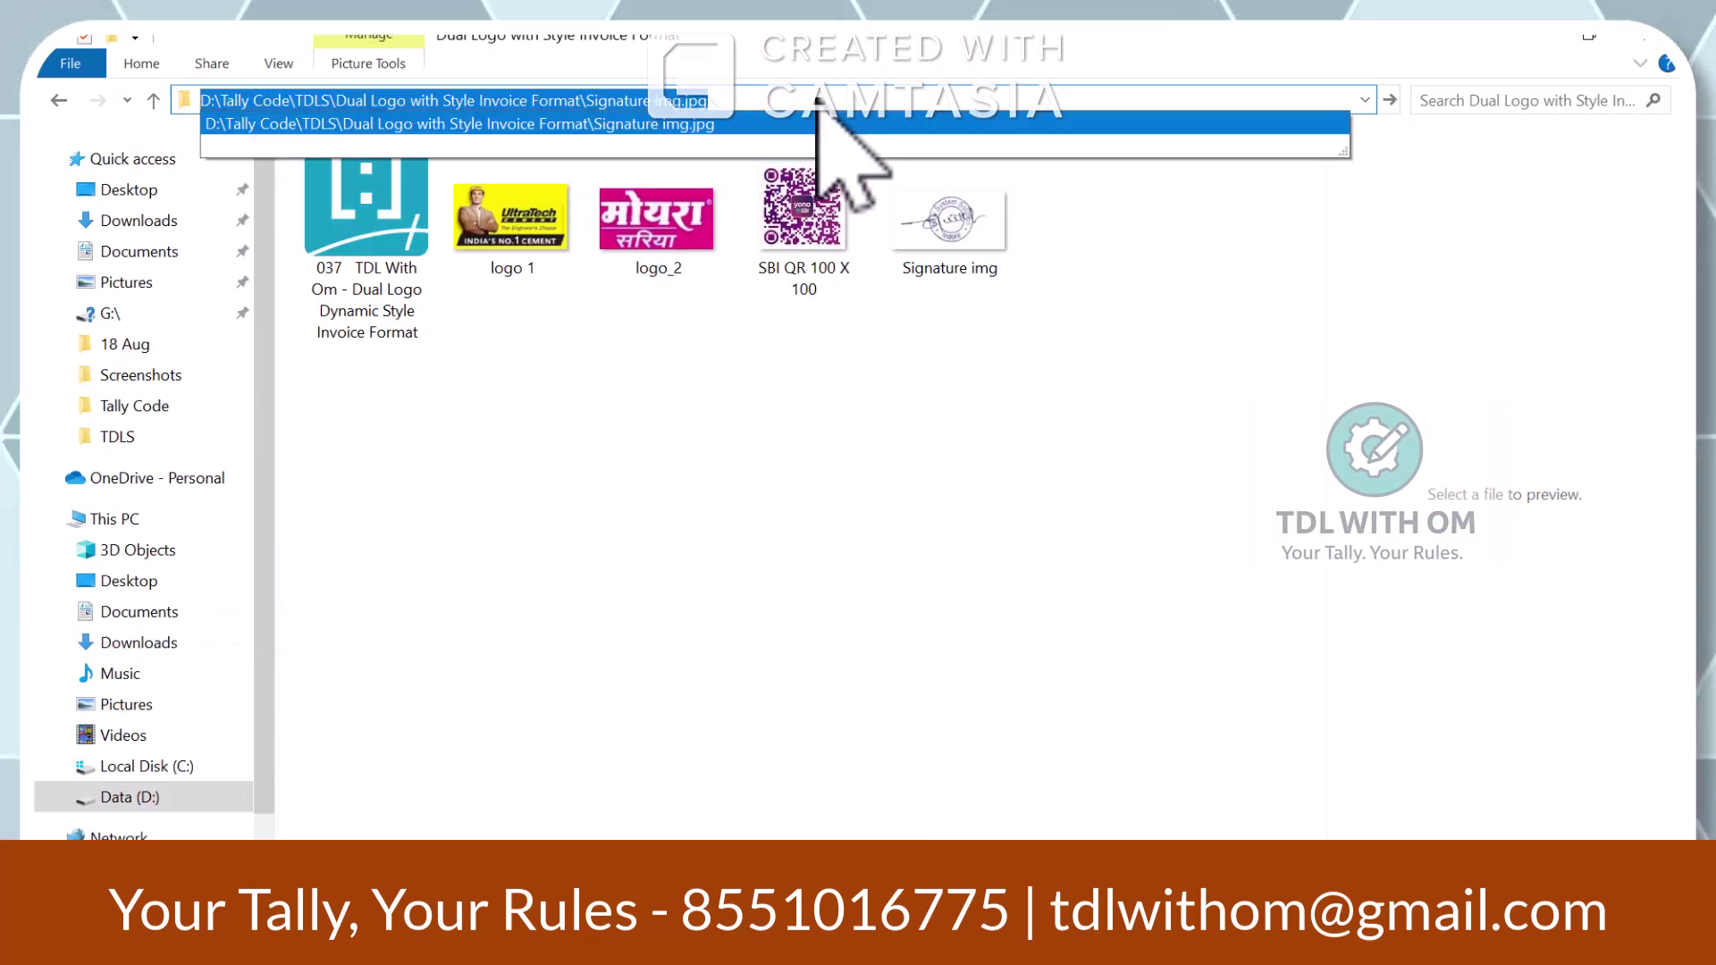
key("ctrl+c")
- Switch back to TallyPrime, paste the copied path as the seal and signature image path, and save the voucher type
key("alt+Tab")
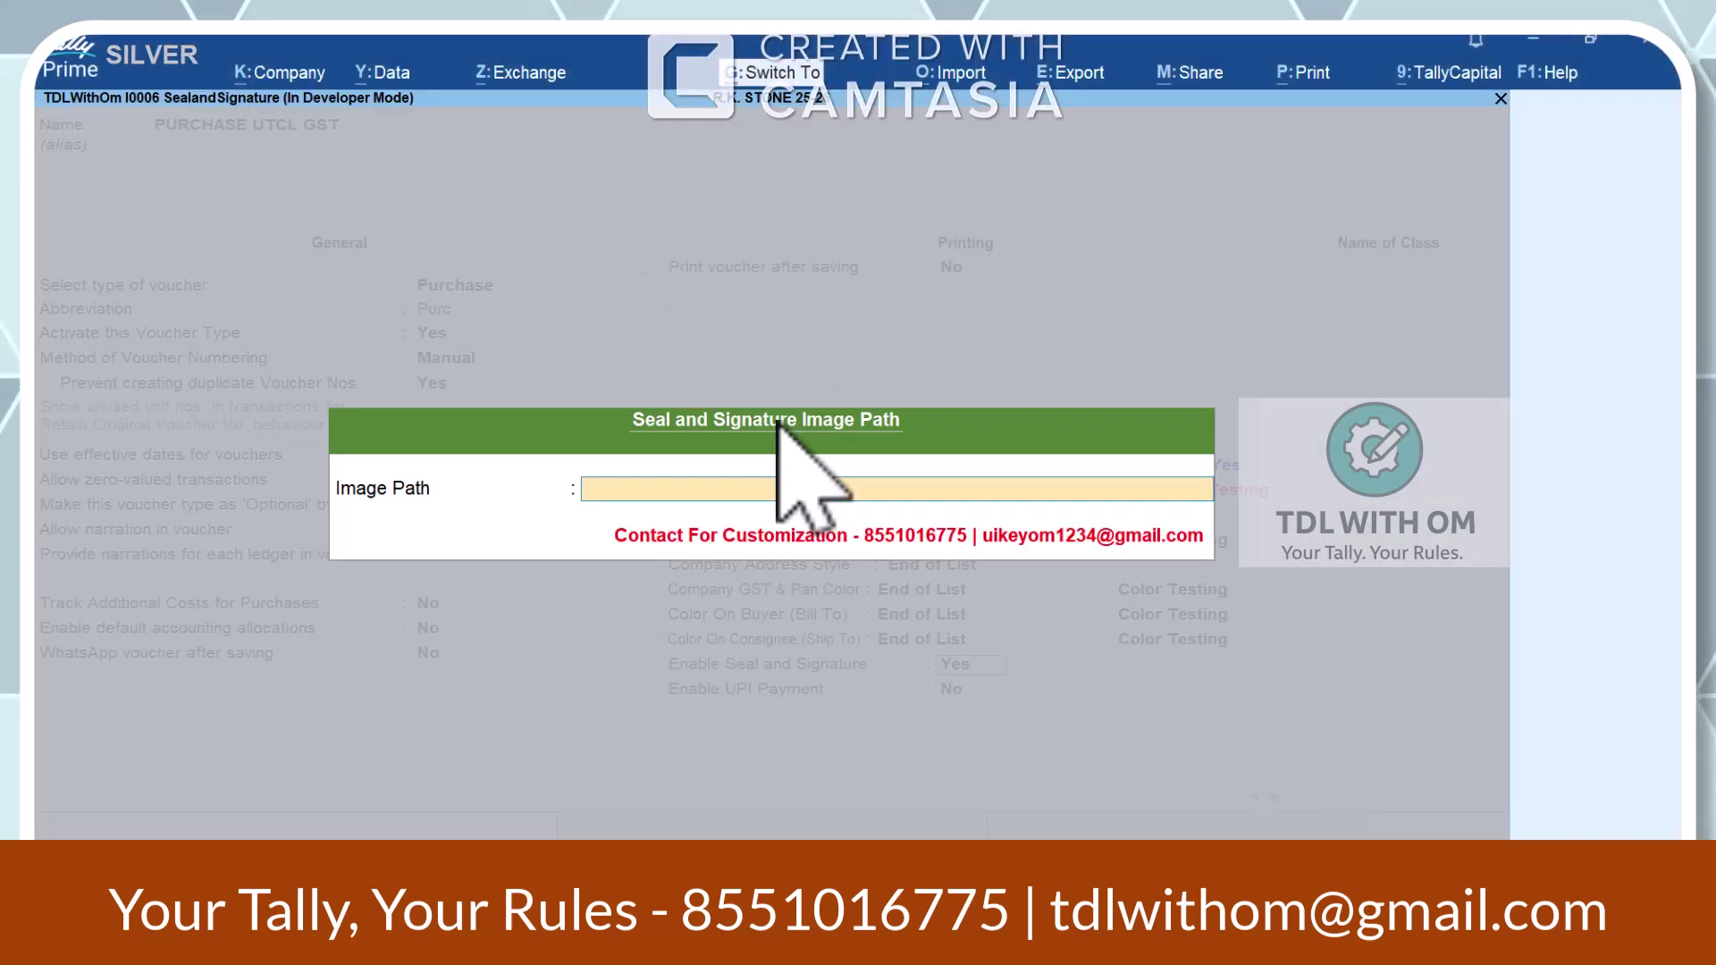
key("ctrl+v")
key("Return")
key("ctrl+a")
key("Escape")
key("Escape")
key("Escape")
key("Escape")
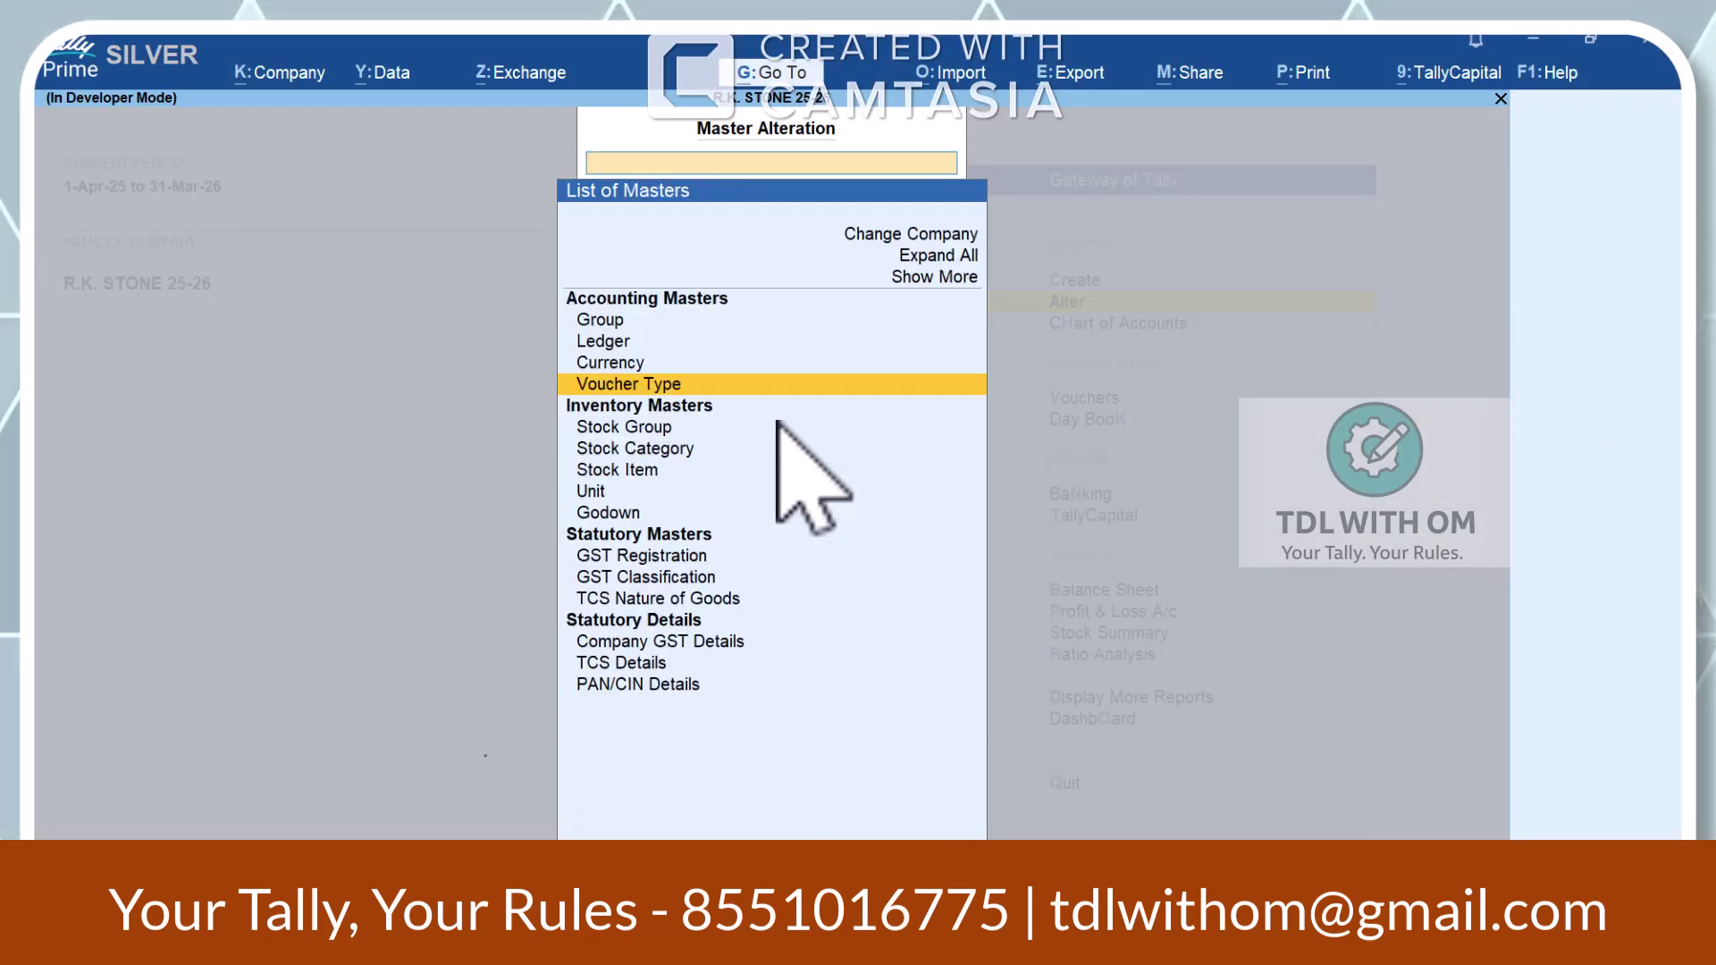
- Reopen the purchase voucher from the Day Book and preview its printout with the seal and signature
key("k")
key("Down")
key("Down")
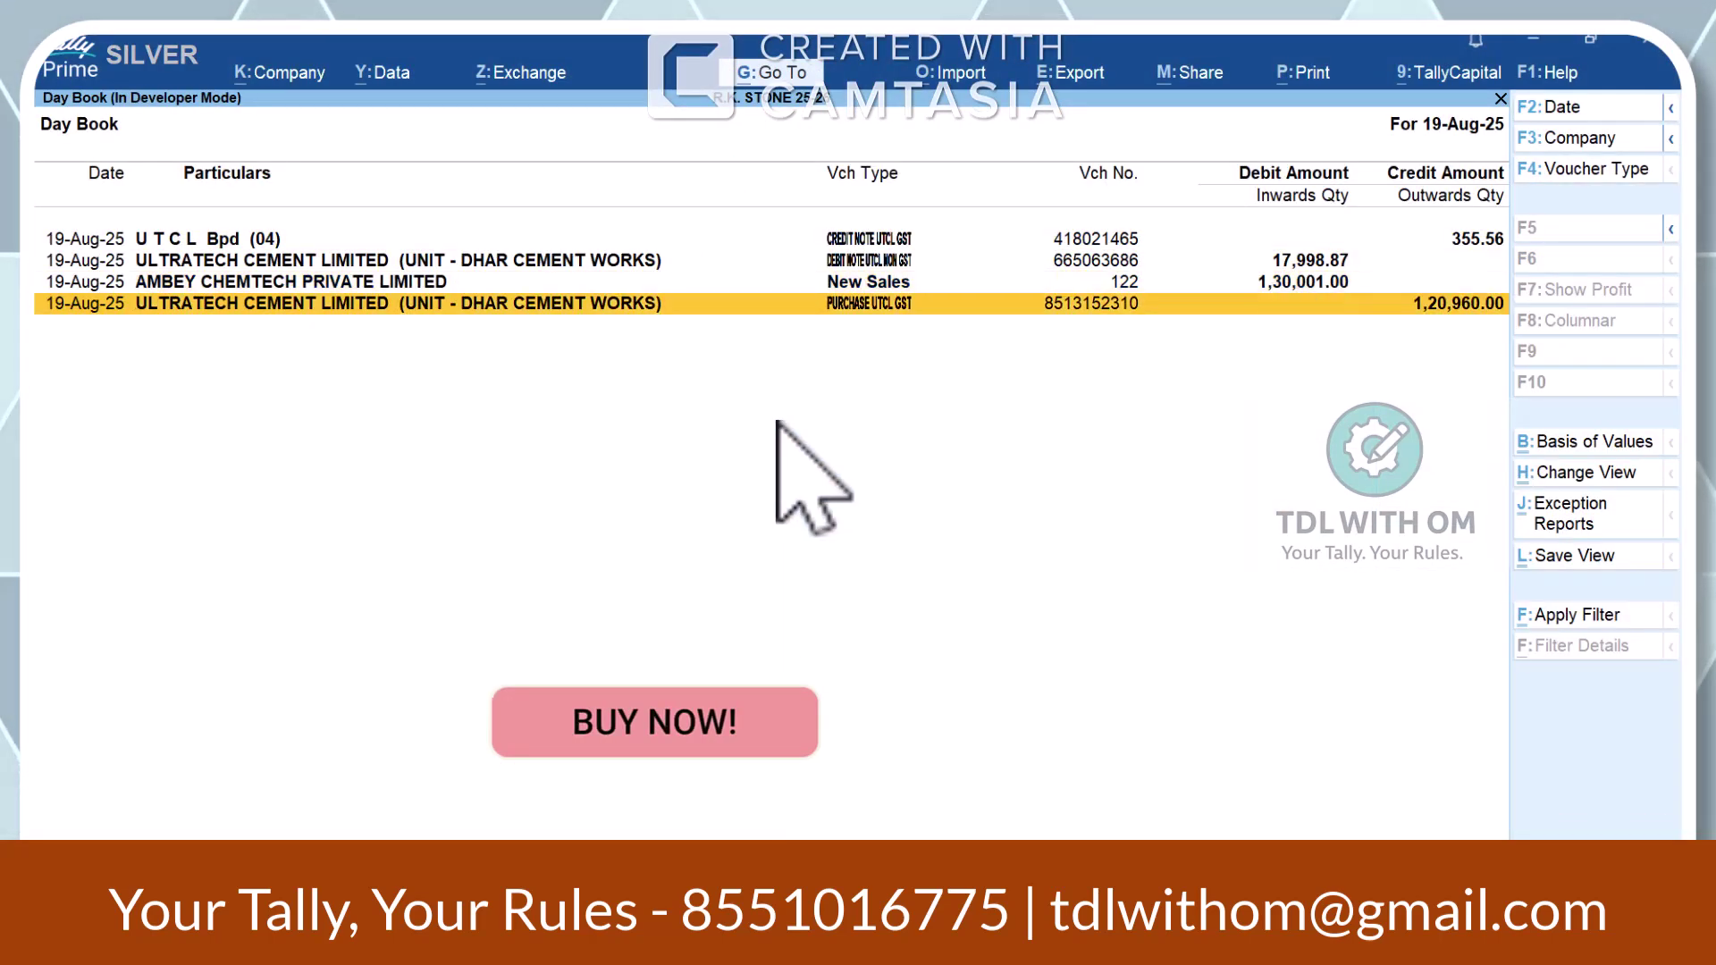
key("Return")
key("alt+p")
key("i")
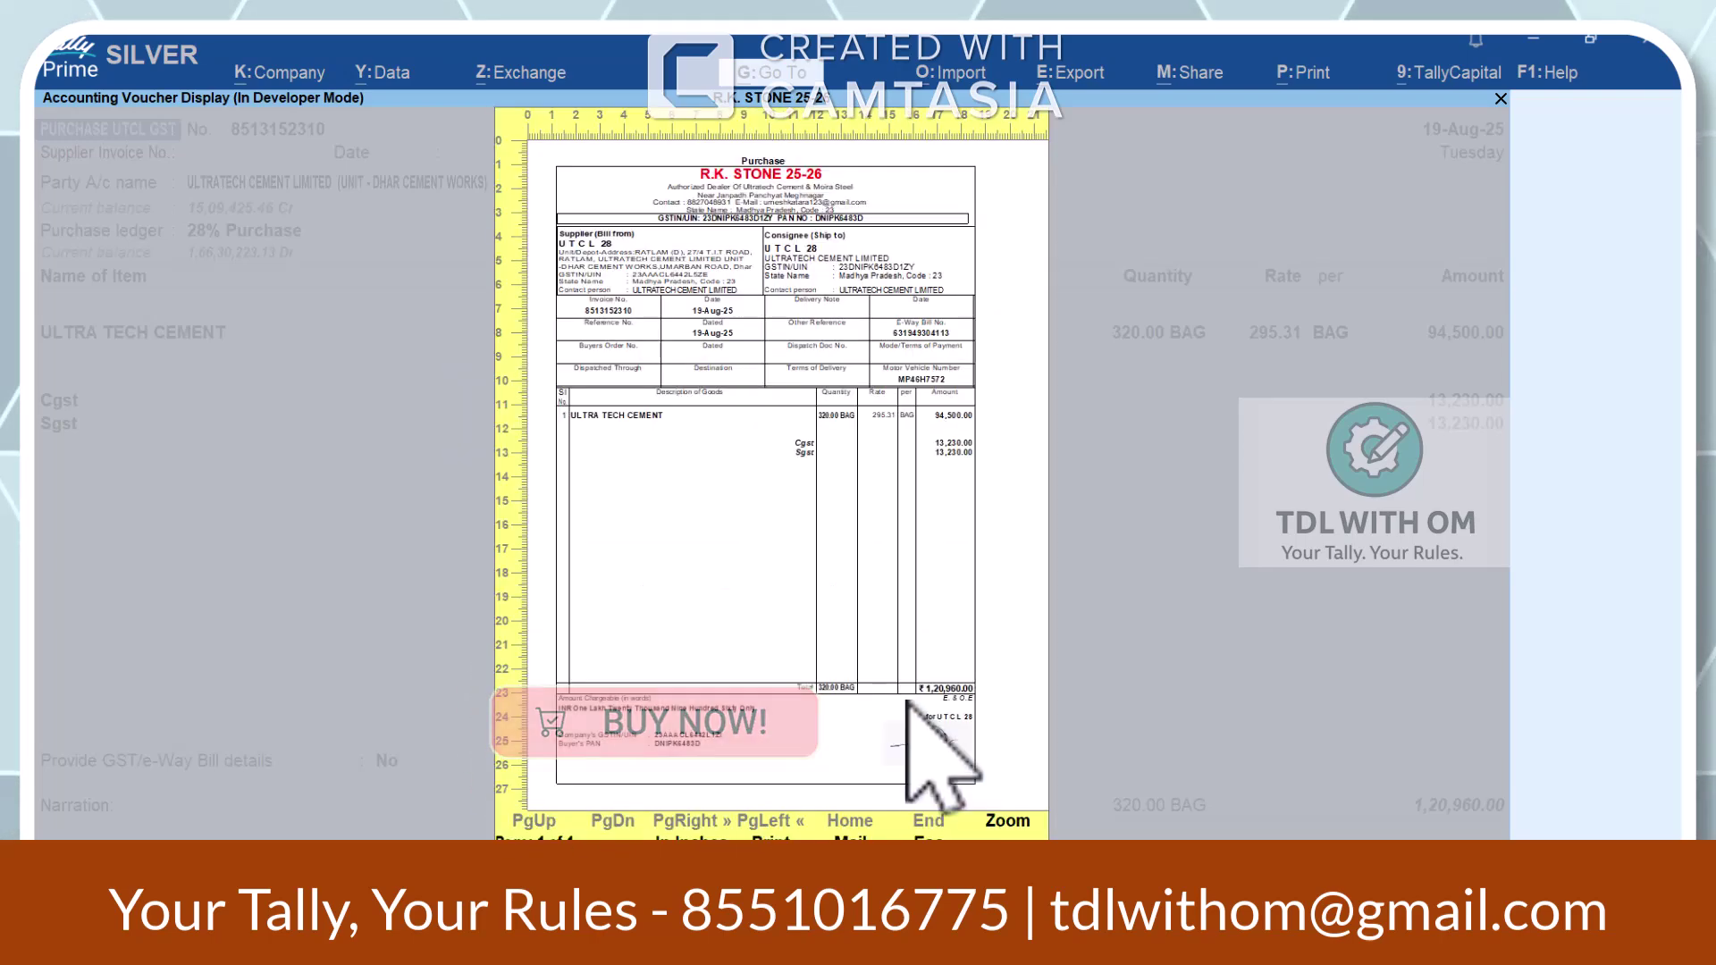
- Zoom in on the purchase printout to examine the seal and signature, and close the preview and the voucher
left_click(1014, 824)
scroll(992, 818, "down", 5)
scroll(982, 801, "down", 1)
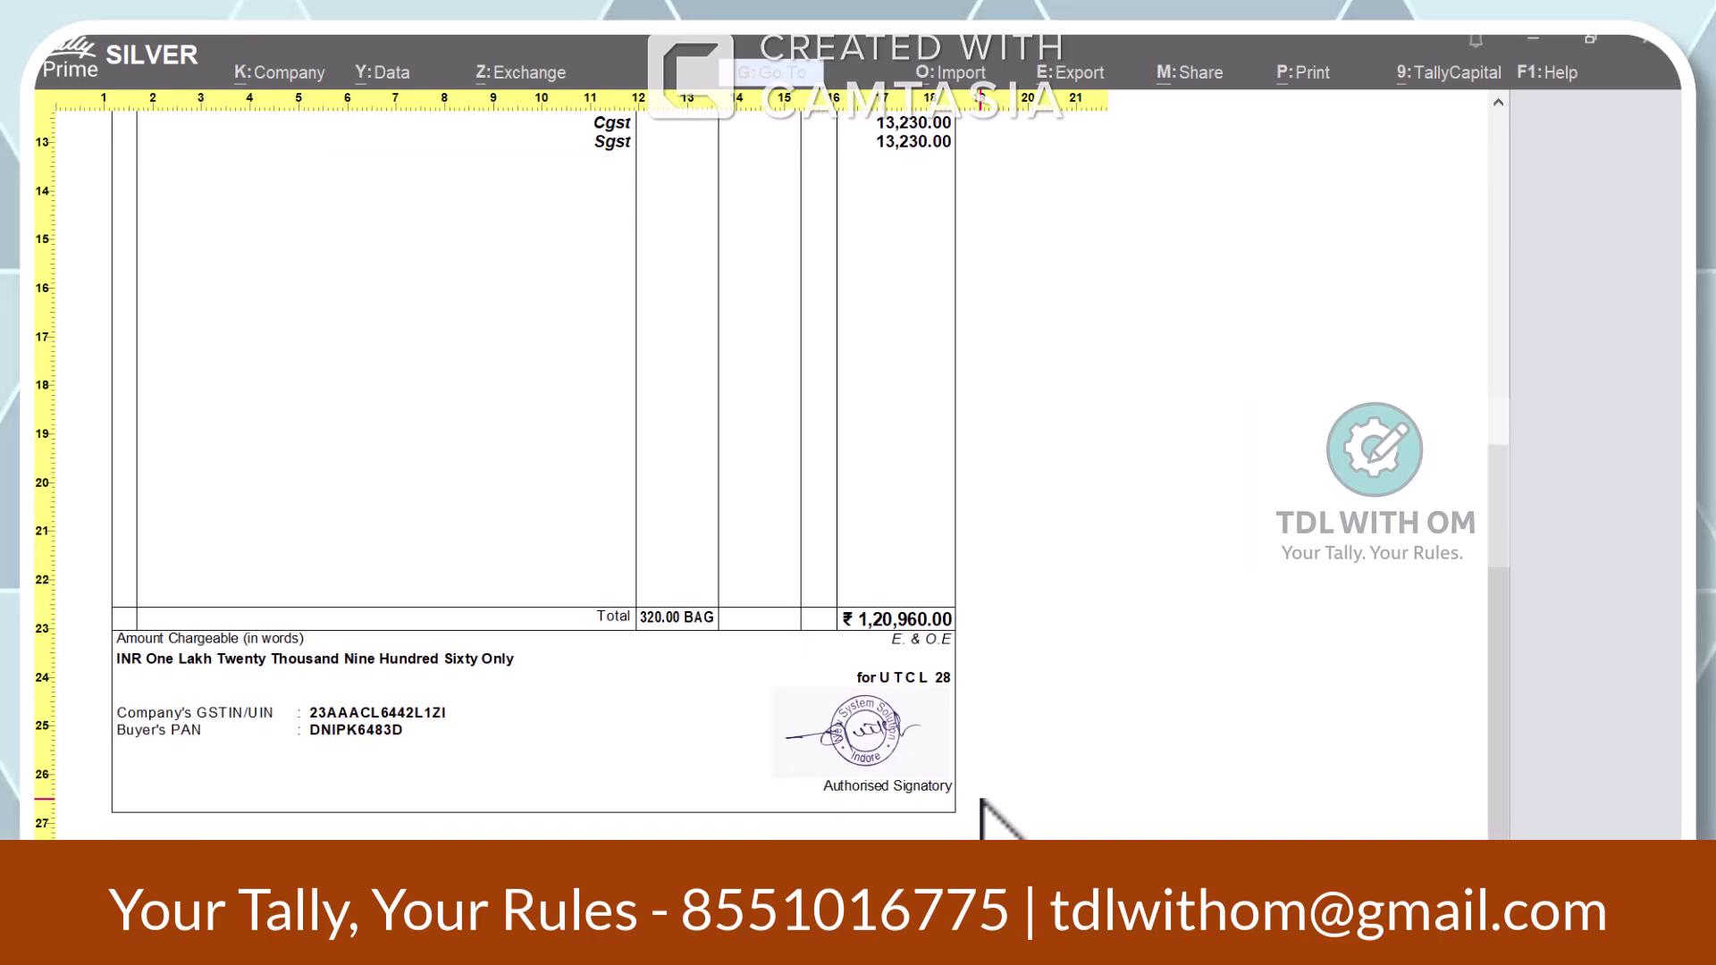
key("Escape")
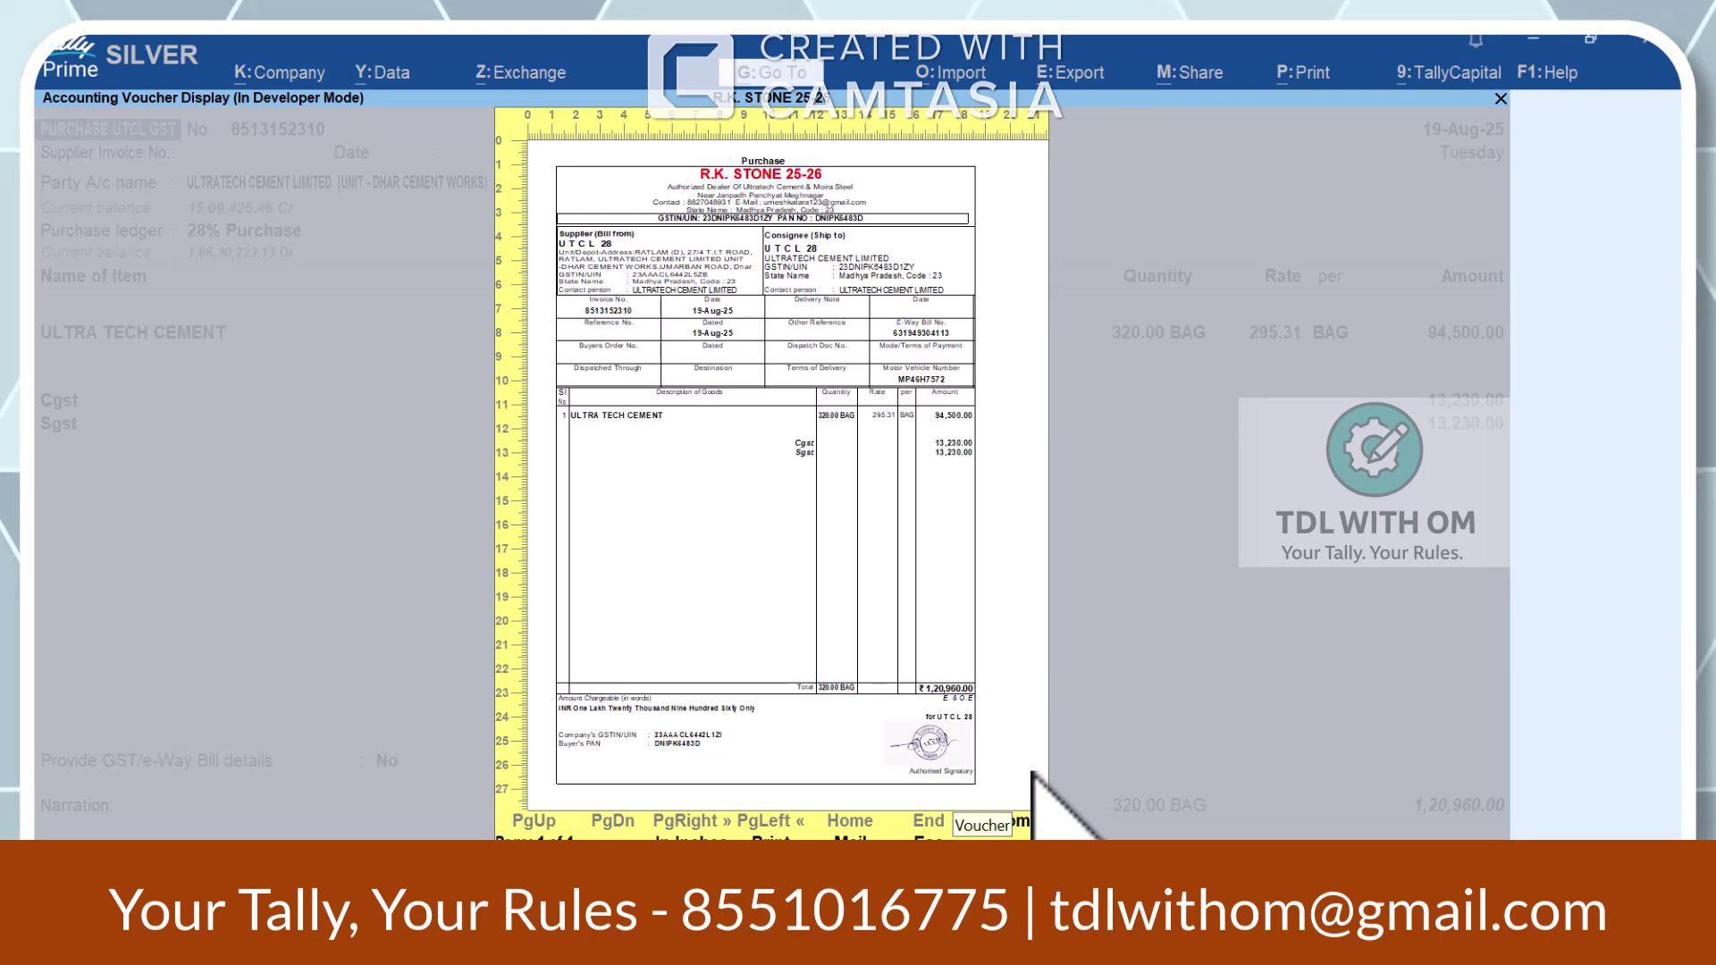
key("Escape")
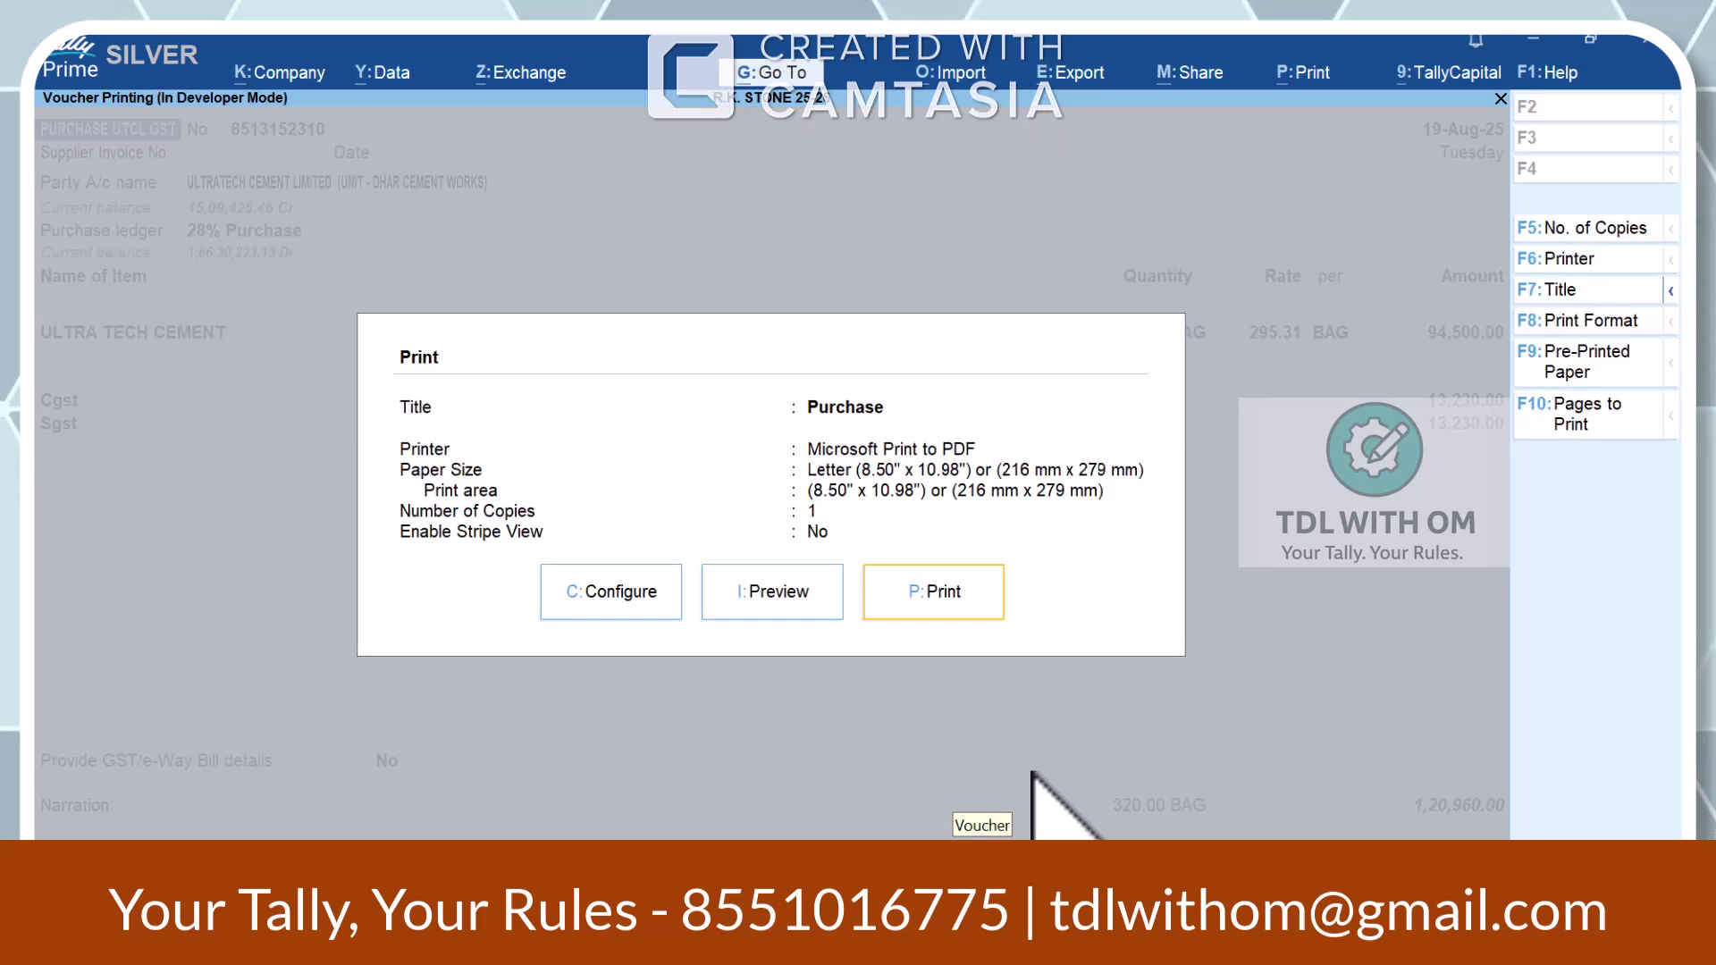
key("Escape")
key("Escape")
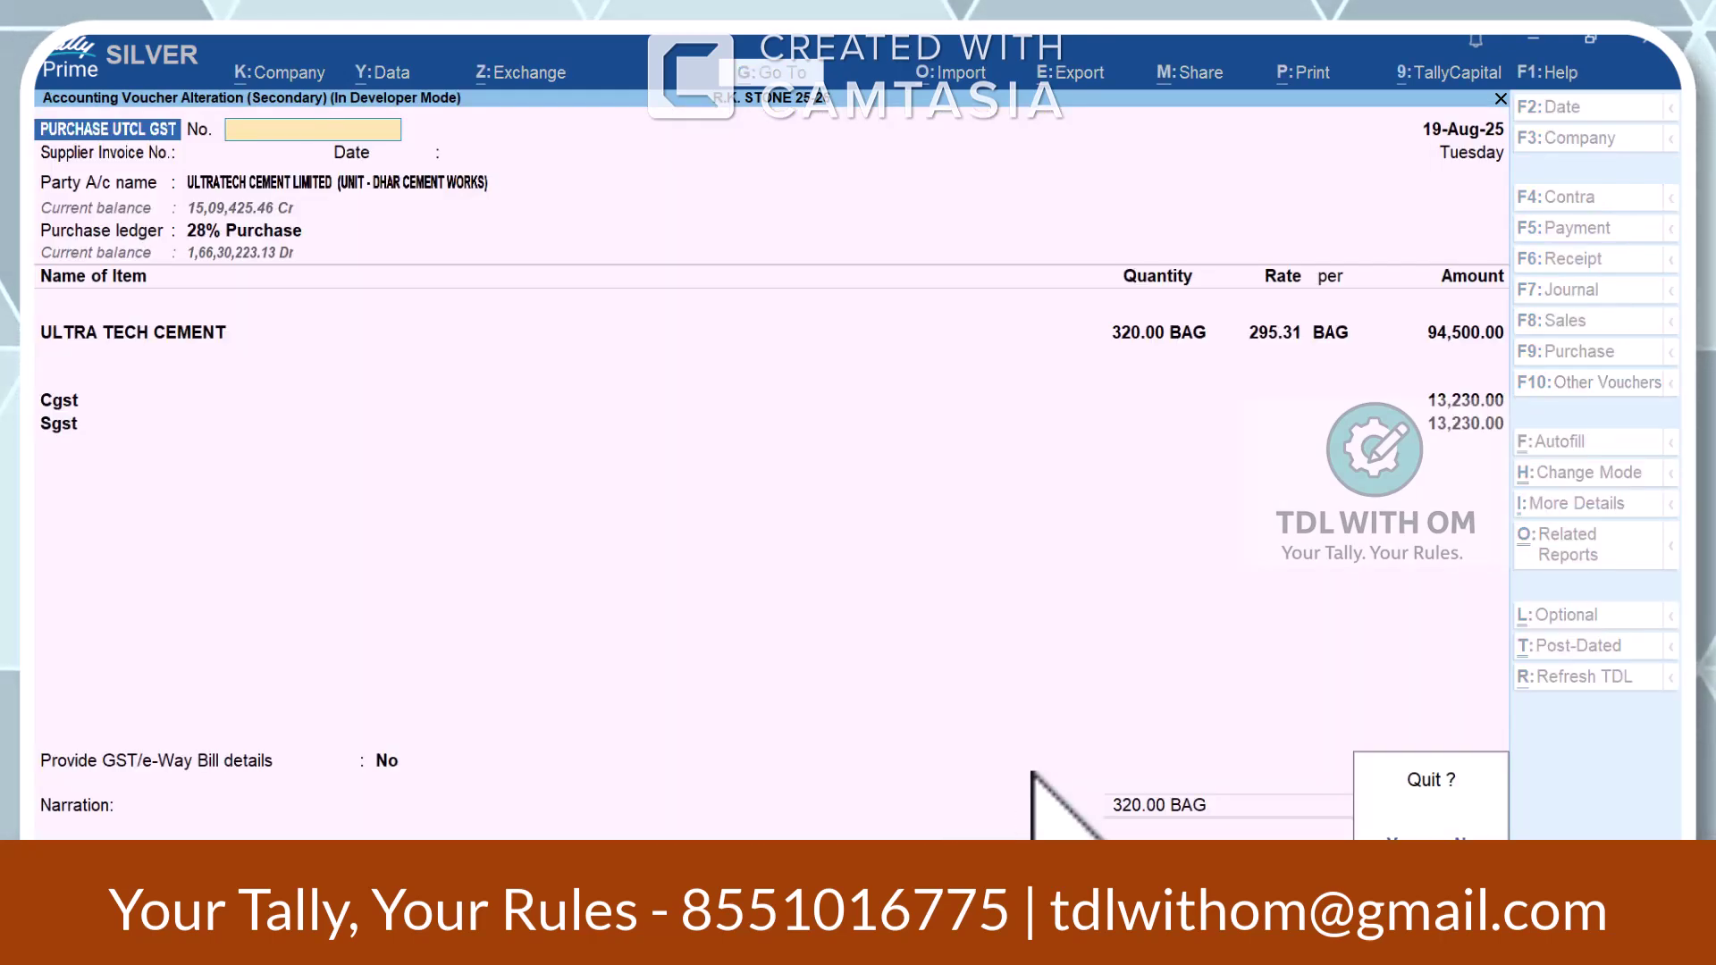
key("Return")
- Refresh the TDL and open the Ambey Chemtech Private Limited sales voucher from the Day Book
key("alt+r")
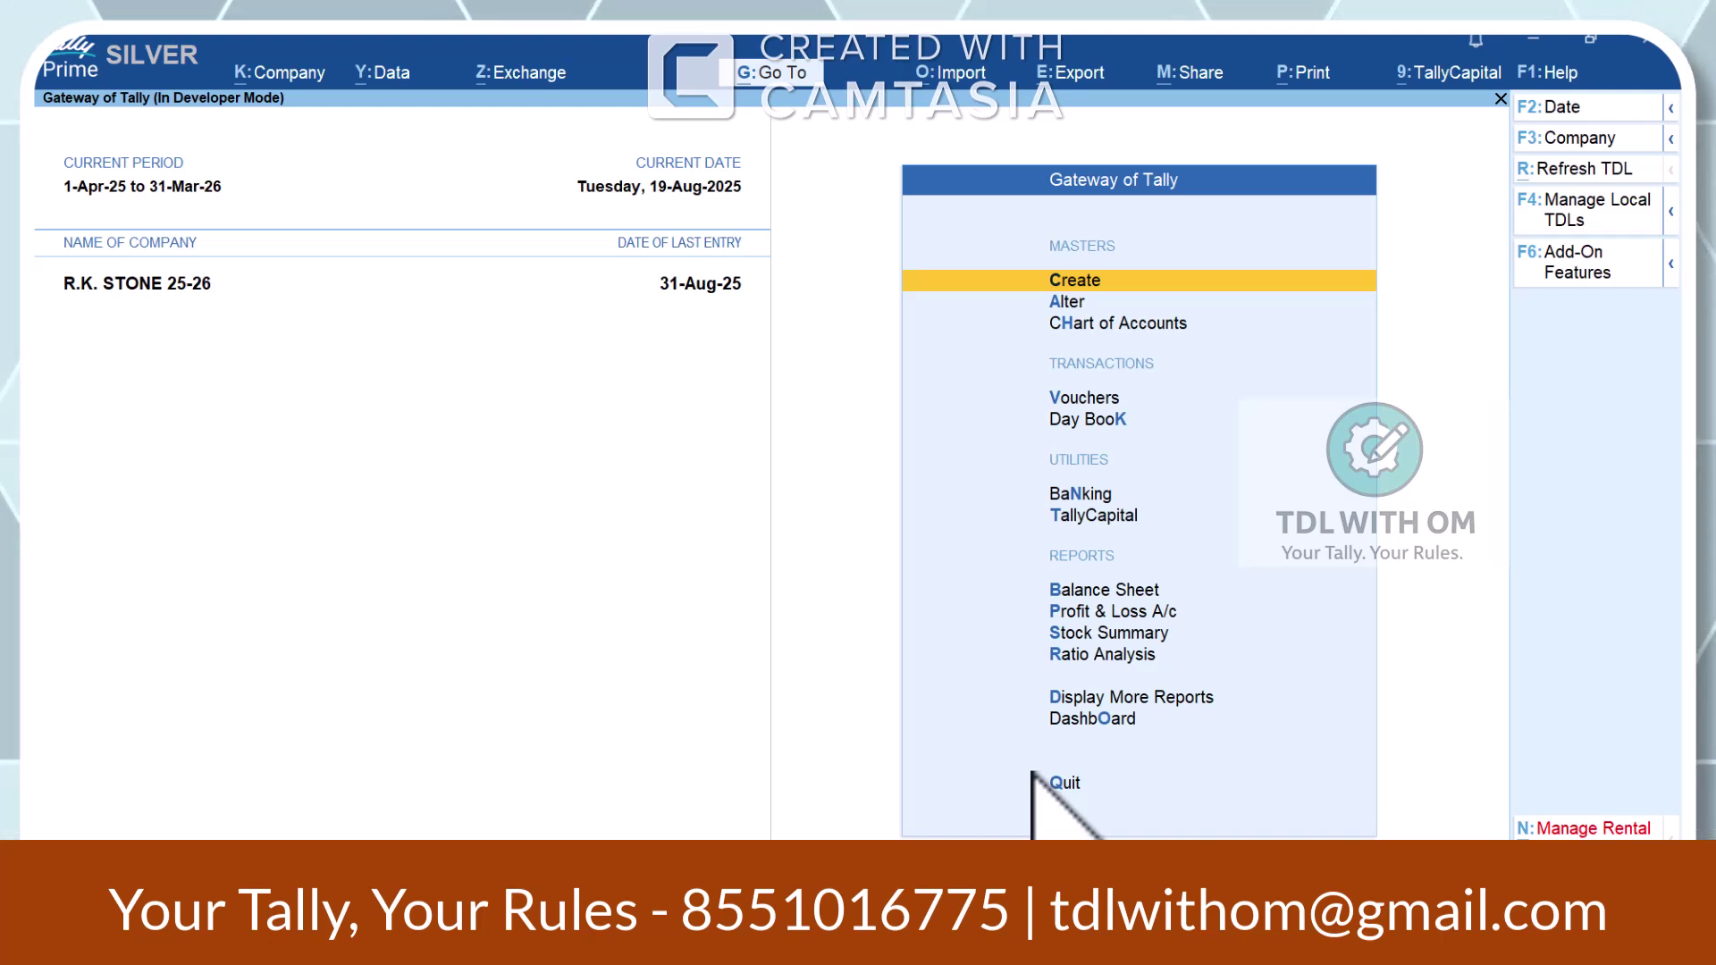
key("k")
key("Down")
key("Down")
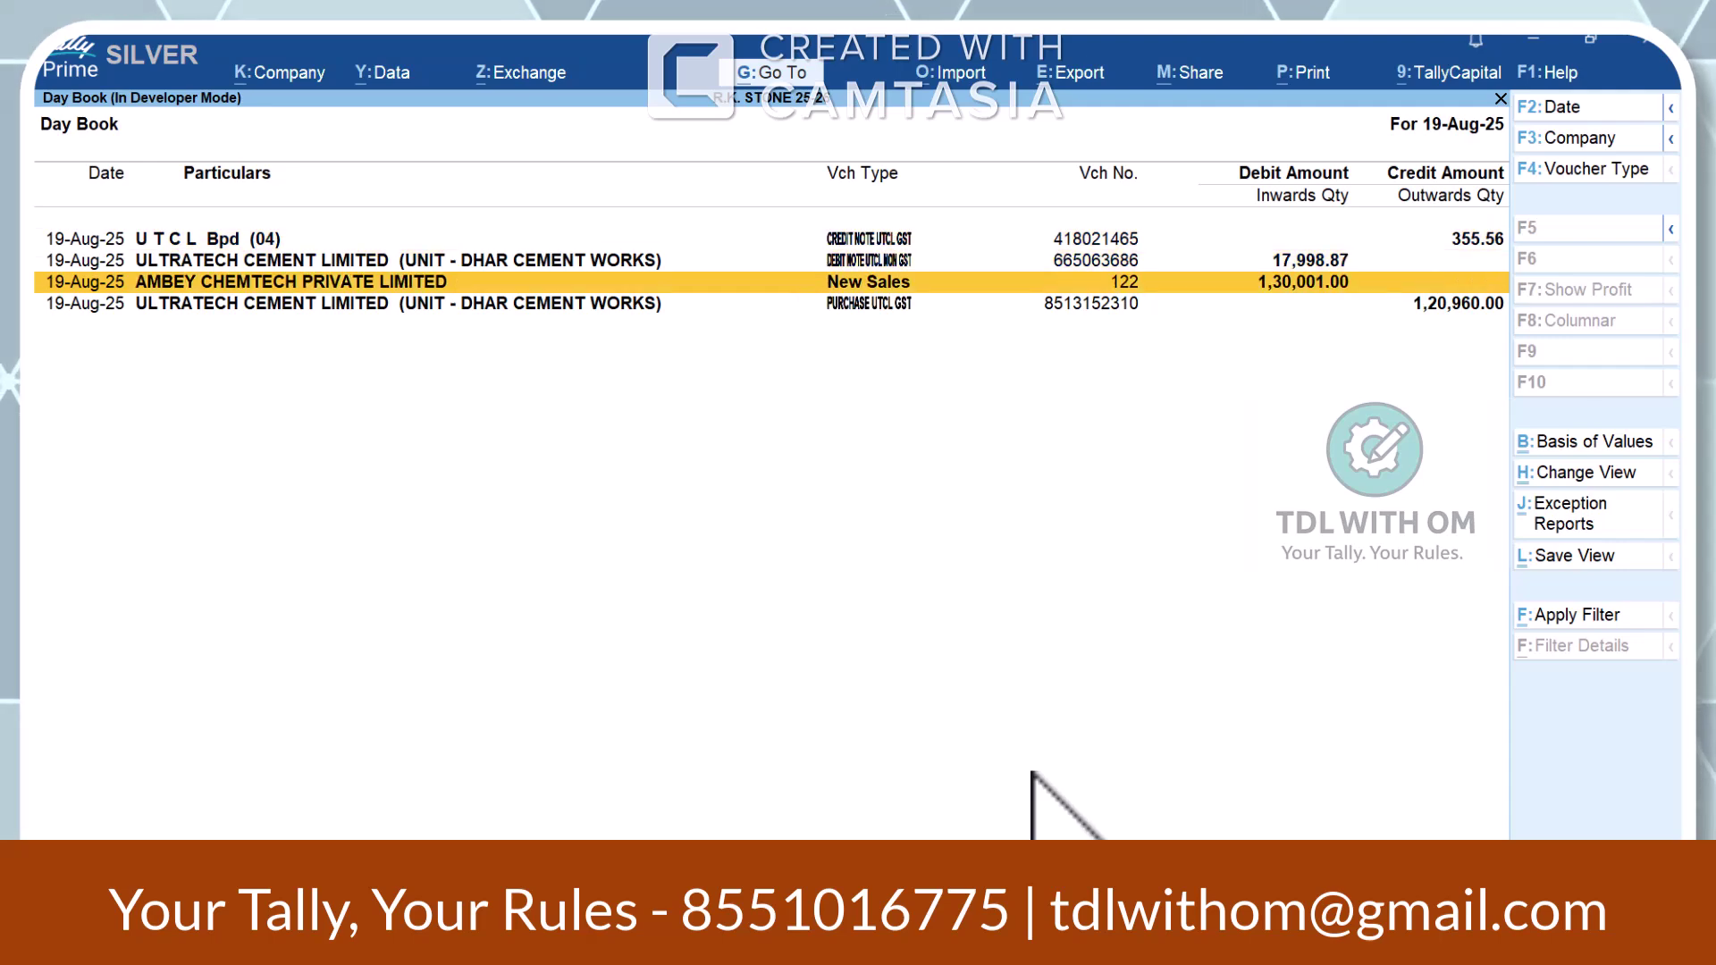
key("Return")
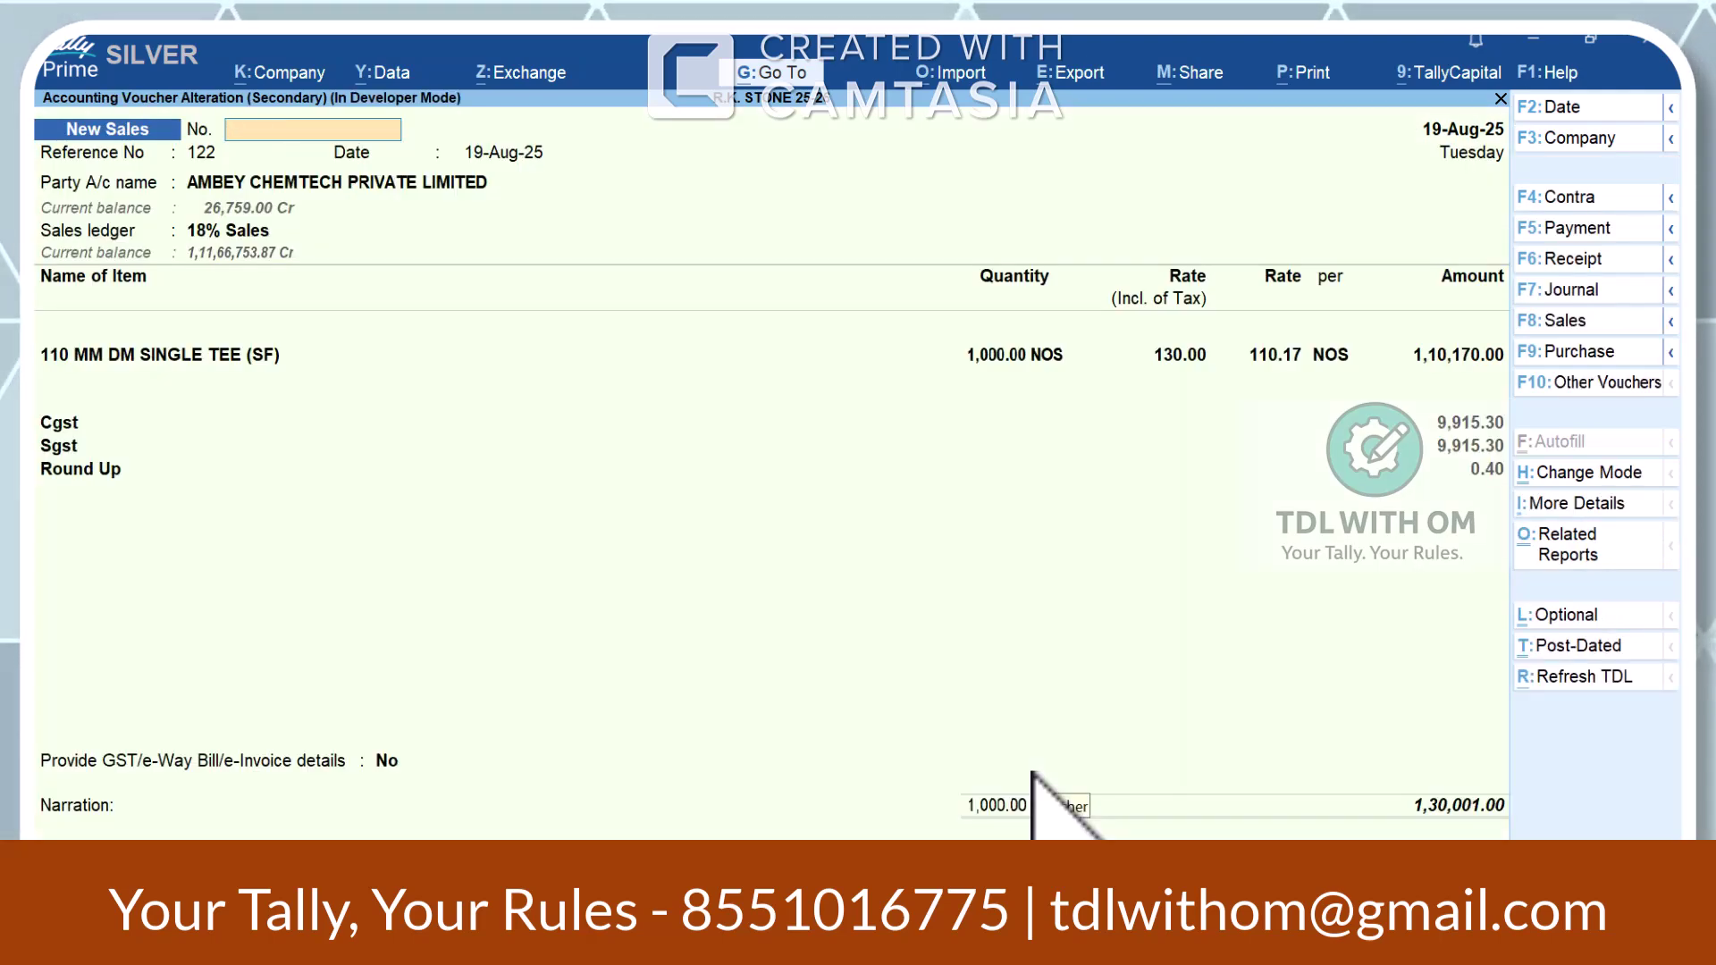
- Leave the open sales voucher and set the Day Book date to 7-Aug-25
key("Escape")
key("F2")
type("7")
key("Return")
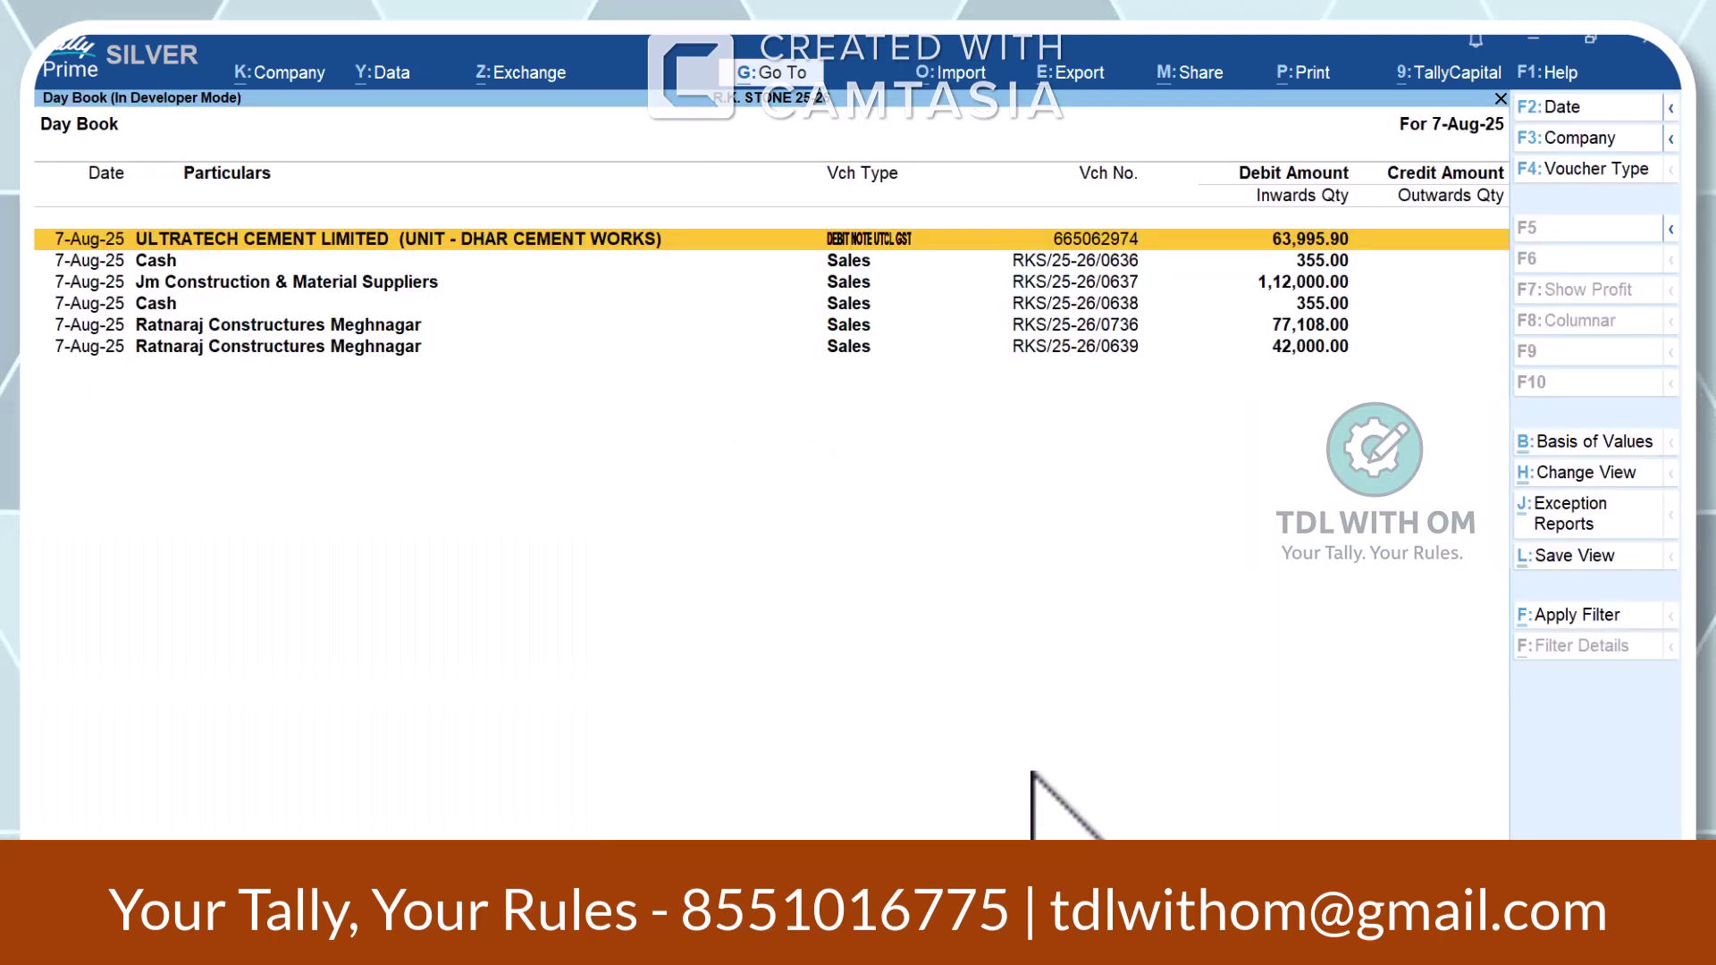
- Open the Ratnaraj Constructures Meghnagar sales voucher for 77,108.00 and preview its printout
key("Down")
key("Down")
key("Down")
key("Down")
key("Down")
key("Up")
key("Return")
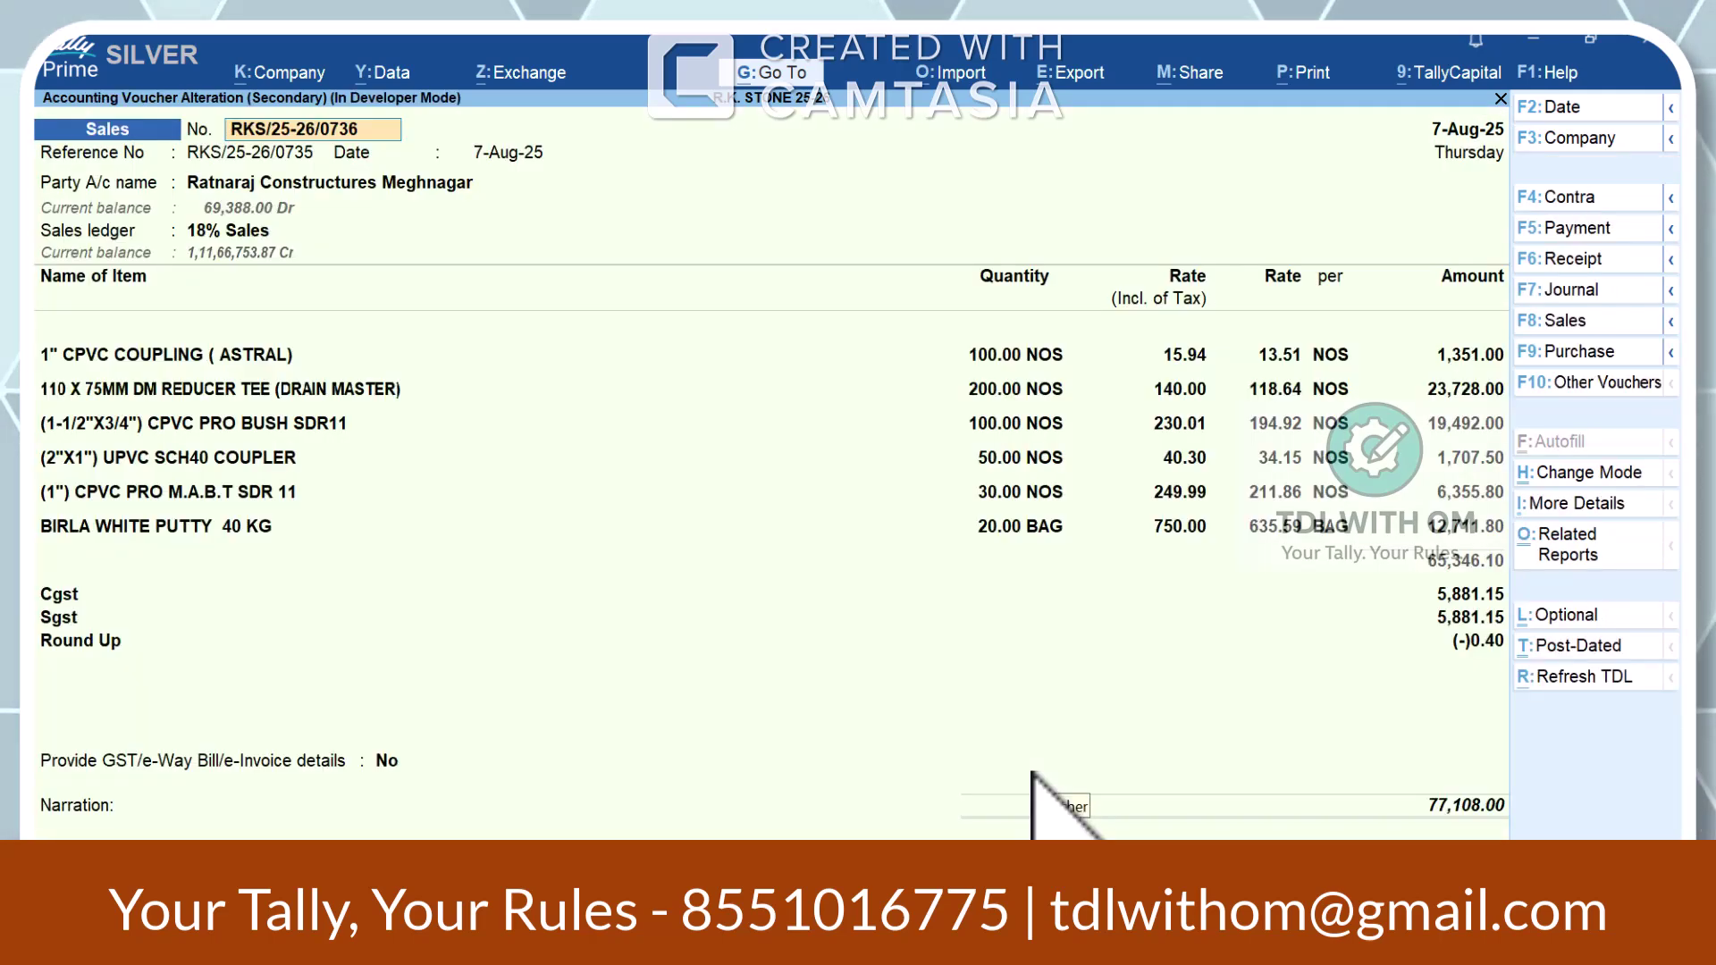
key("alt+p")
key("i")
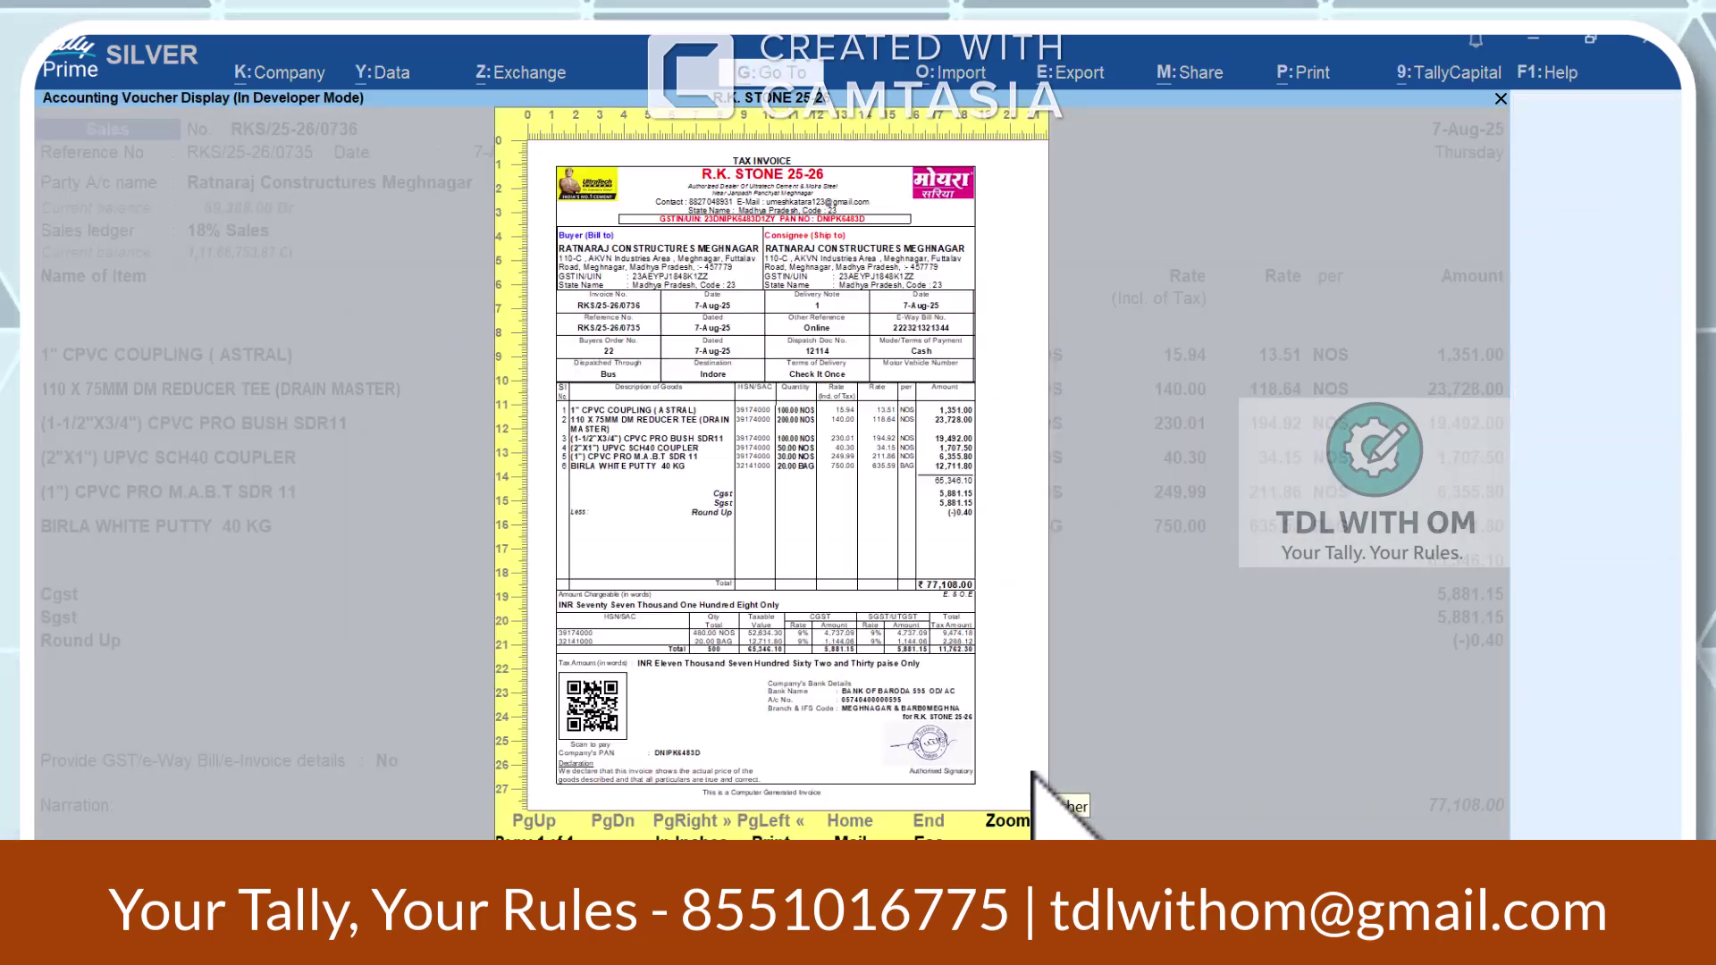